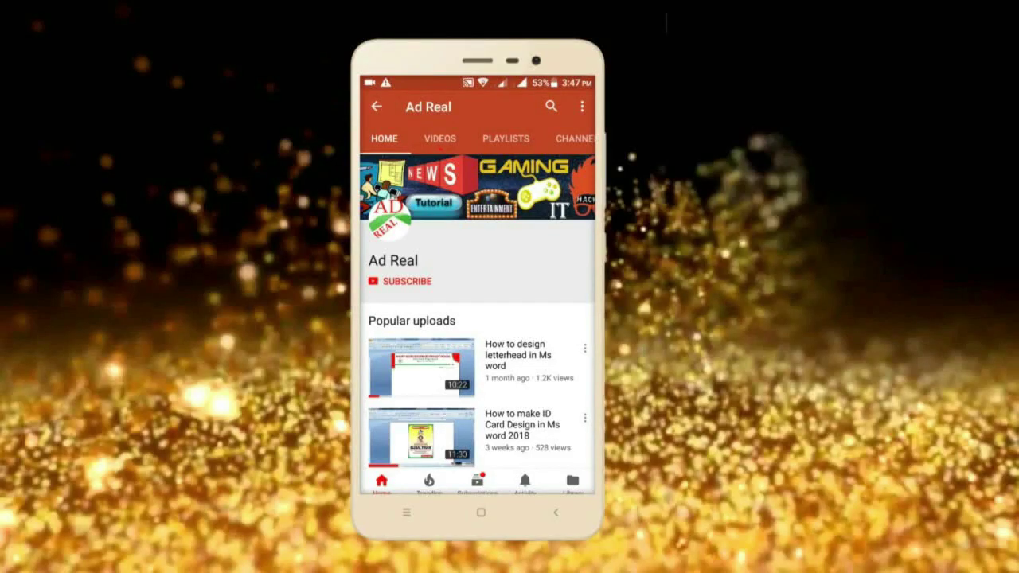
# - Start Microsoft Word with a new blank document
pyautogui.click(402, 281)
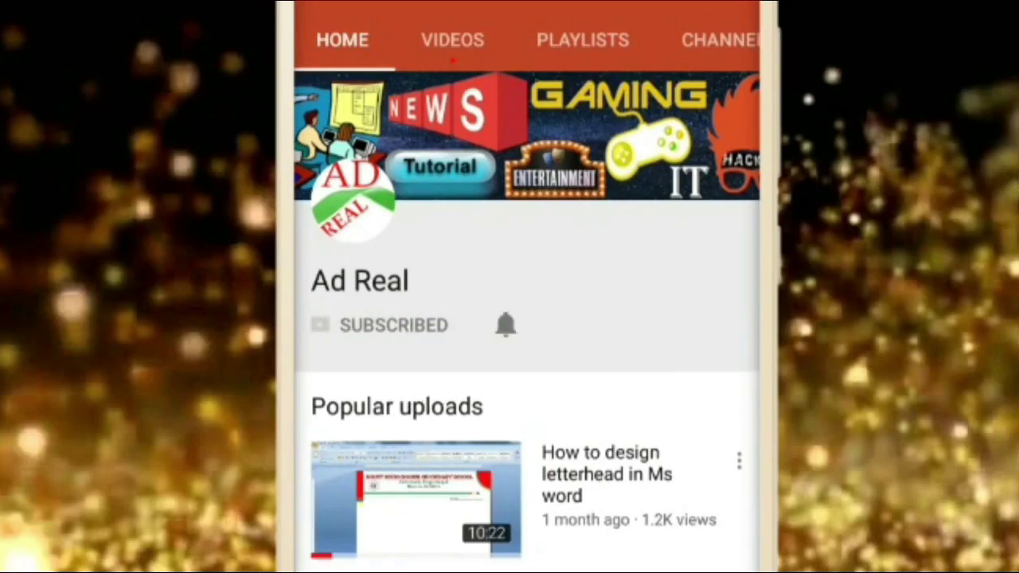
pyautogui.click(505, 324)
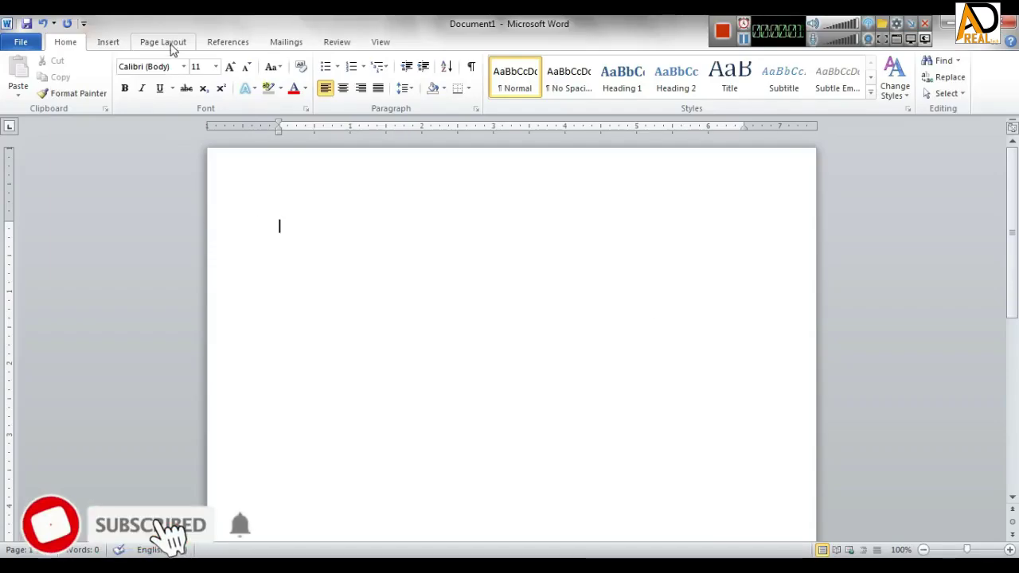
# - Set the page to Narrow margins and A4 paper size
pyautogui.click(163, 41)
pyautogui.click(109, 76)
pyautogui.click(439, 227)
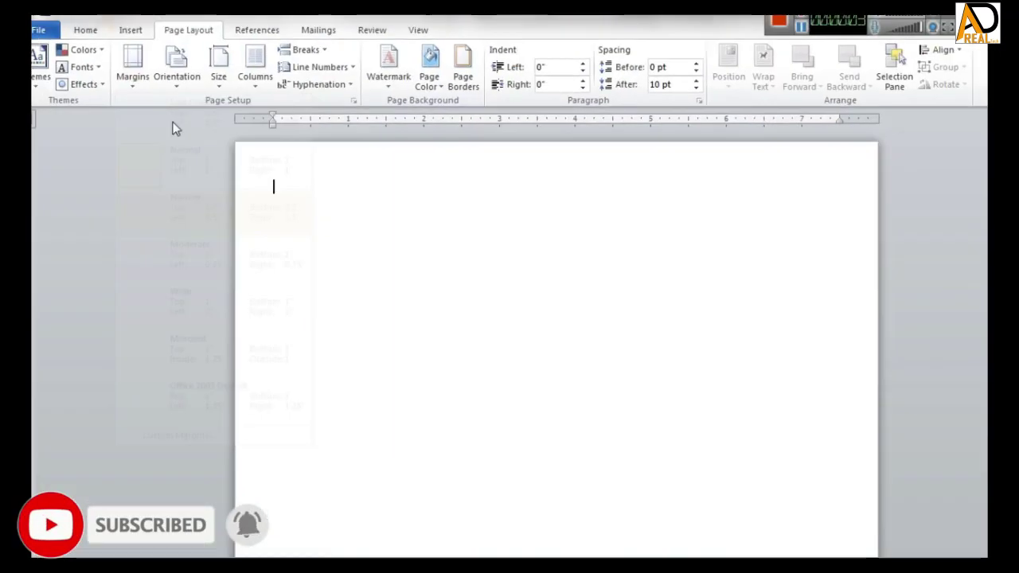
pyautogui.click(194, 68)
pyautogui.click(488, 293)
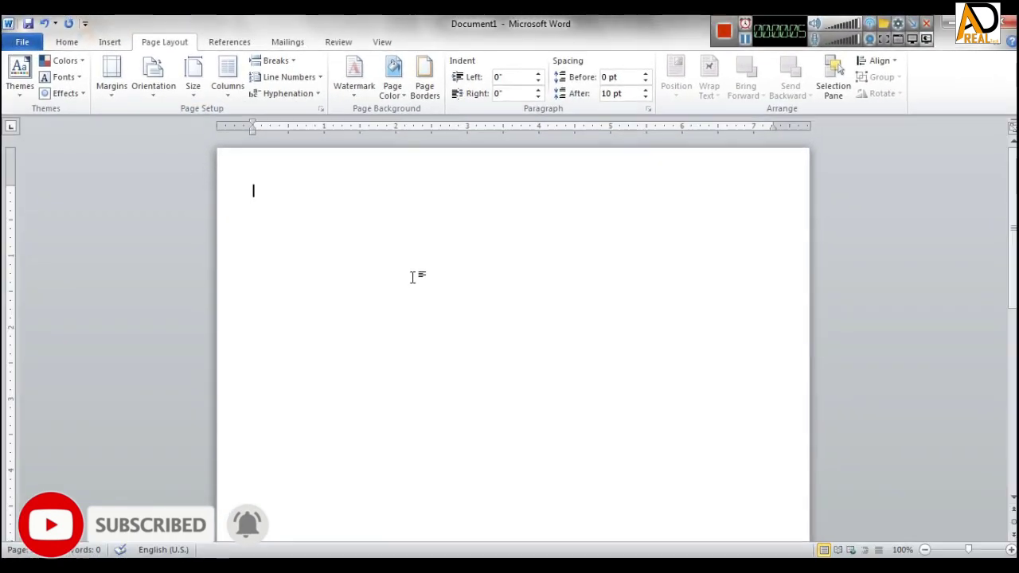
# - Pick the rectangle from the Insert Shapes gallery
pyautogui.click(65, 41)
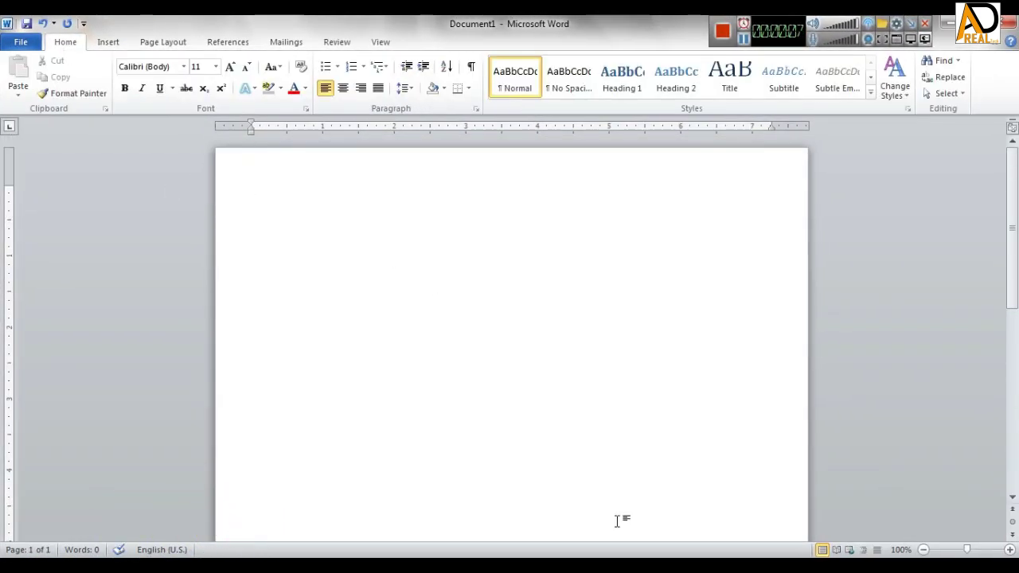
pyautogui.click(109, 43)
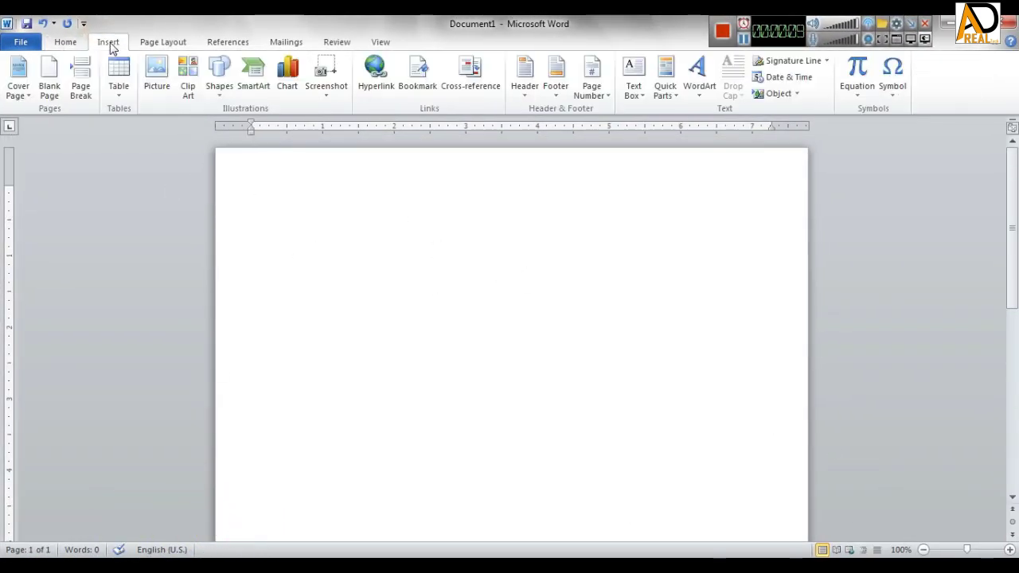
pyautogui.click(219, 75)
pyautogui.click(247, 119)
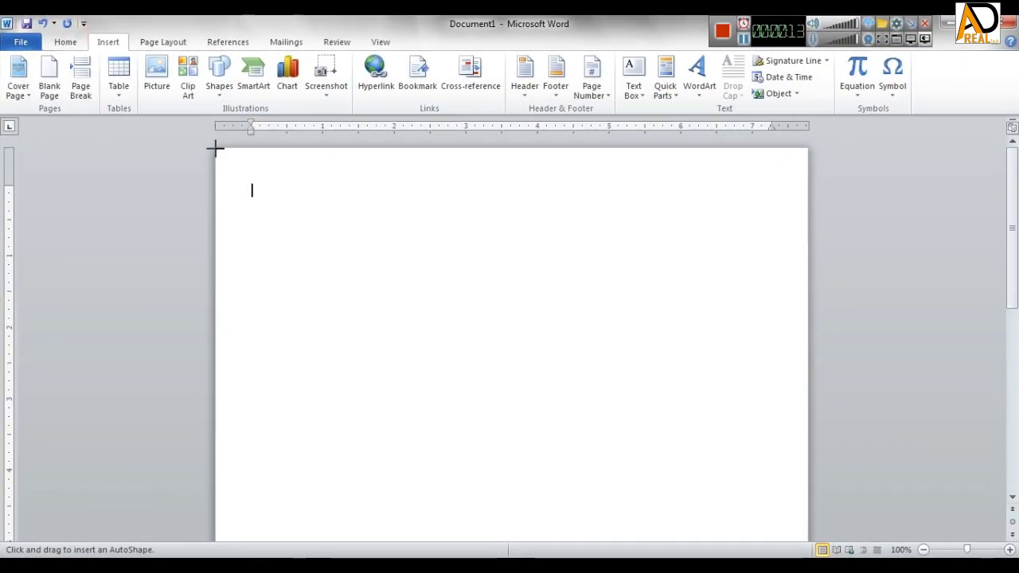
# - Draw a blue 8.28-inch rectangle across the page top and bend its bottom edge into a wave
pyautogui.moveTo(215, 148); pyautogui.dragTo(807, 254)
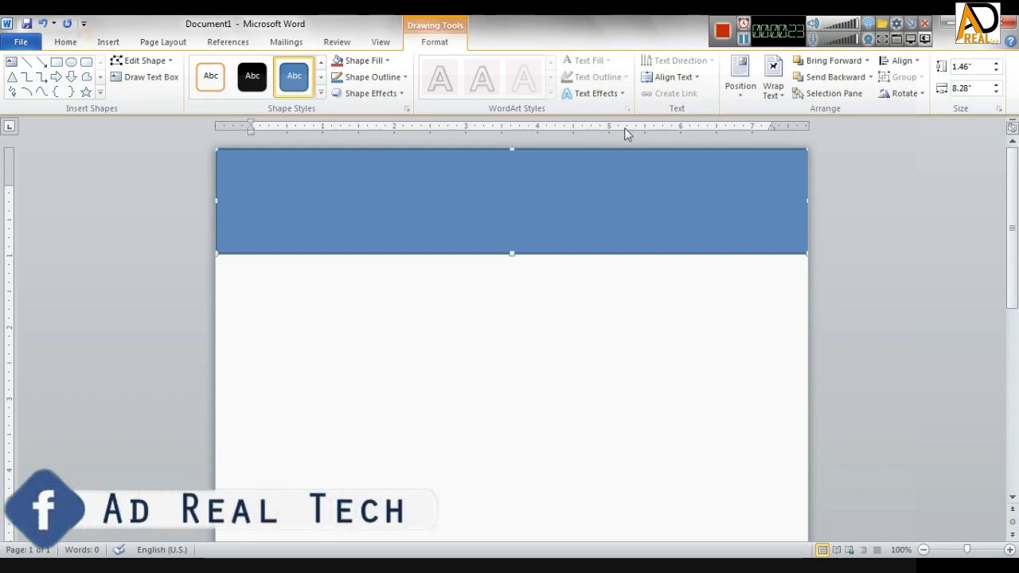
pyautogui.click(128, 61)
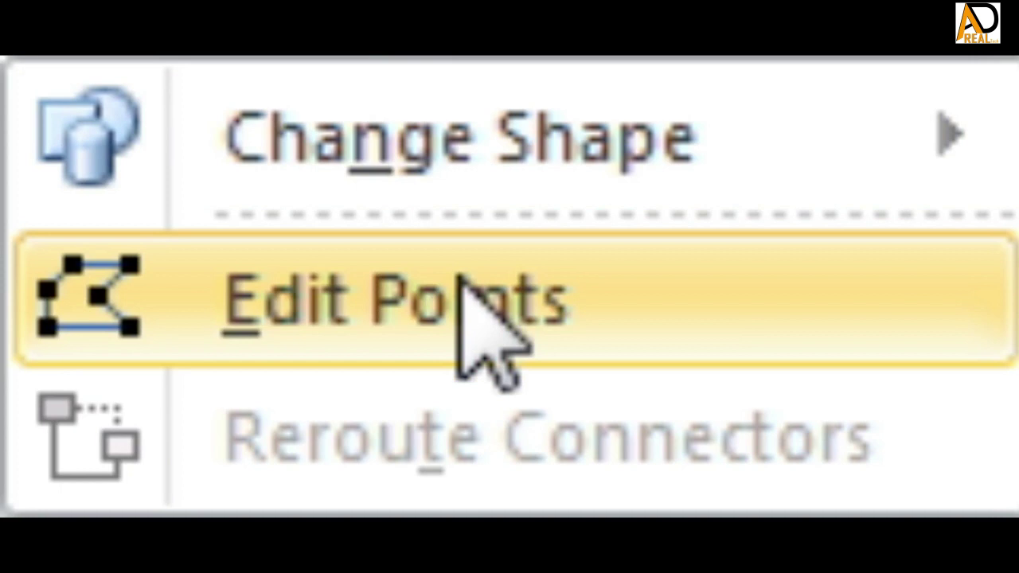
pyautogui.click(460, 267)
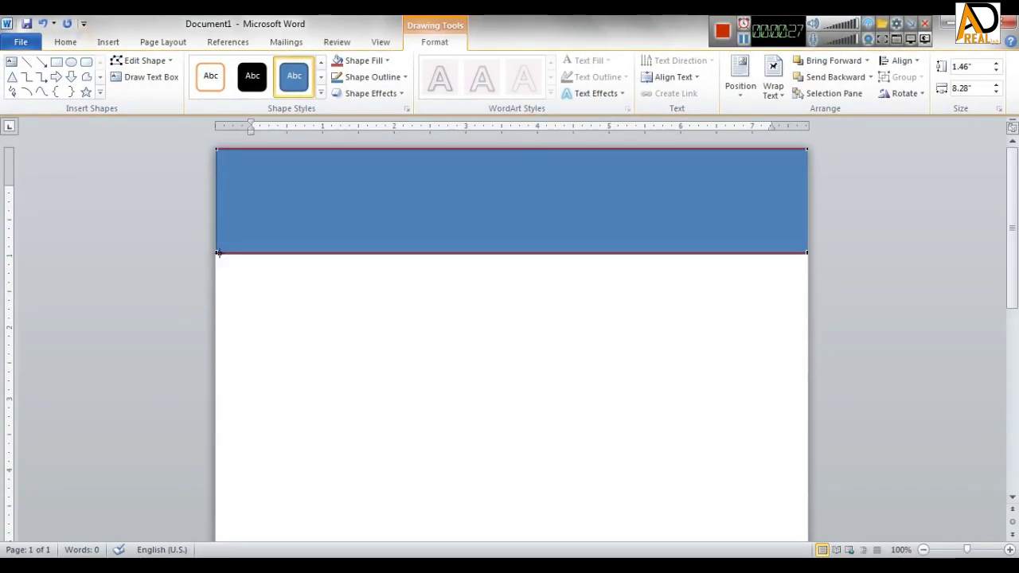
pyautogui.click(216, 249)
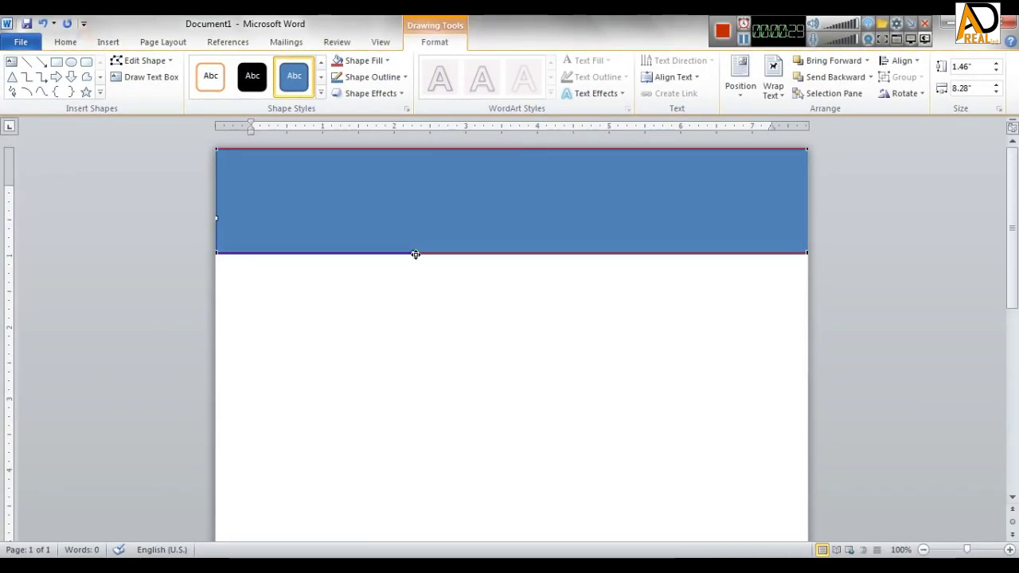
pyautogui.moveTo(402, 204); pyautogui.dragTo(399, 201)
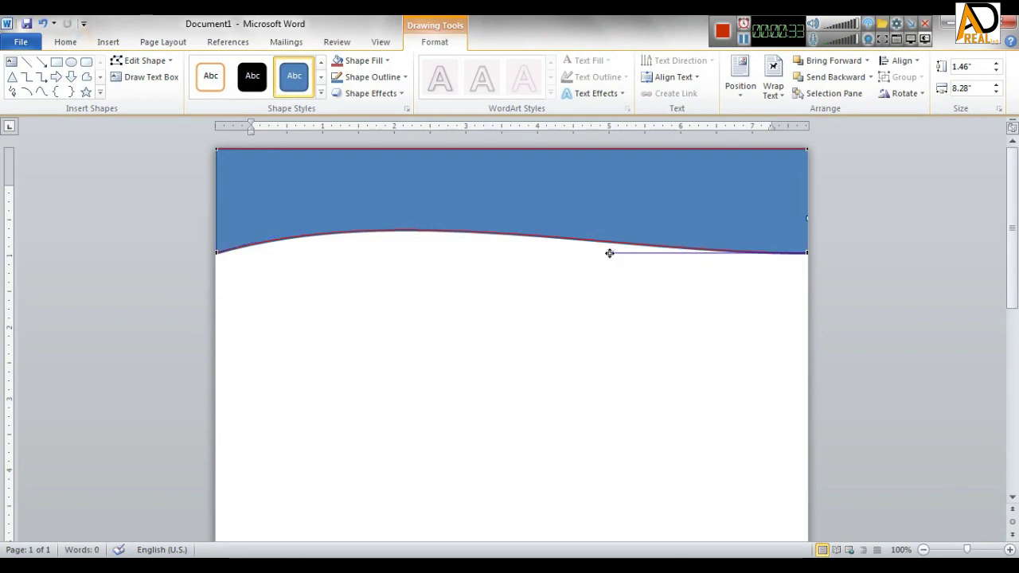
pyautogui.moveTo(609, 253)
pyautogui.mouseDown()
pyautogui.moveTo(610, 188)
pyautogui.moveTo(664, 200)
pyautogui.moveTo(651, 207)
pyautogui.moveTo(623, 187)
pyautogui.mouseUp()
pyautogui.moveTo(215, 253); pyautogui.dragTo(216, 279)
pyautogui.moveTo(399, 229); pyautogui.dragTo(384, 221)
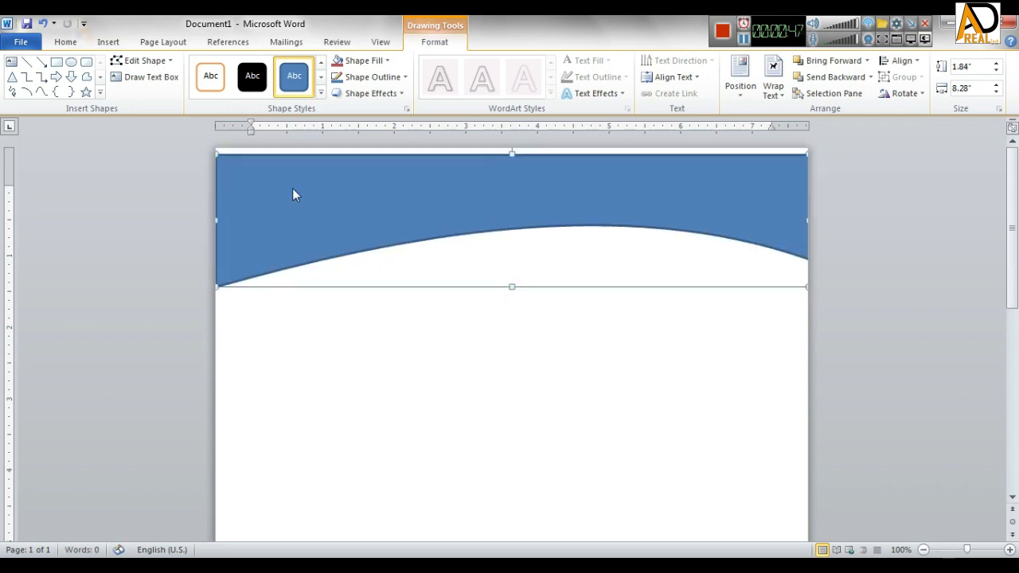
# - Raise the band's curved bottom arch and align its top with the page top
pyautogui.click(140, 64)
pyautogui.click(147, 94)
pyautogui.click(229, 283)
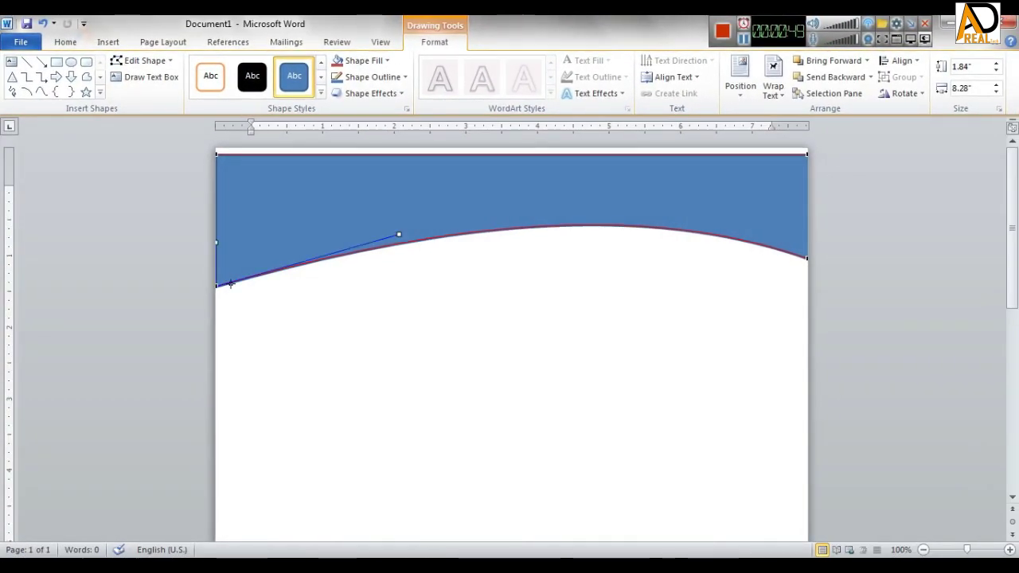
pyautogui.moveTo(398, 236); pyautogui.dragTo(370, 206)
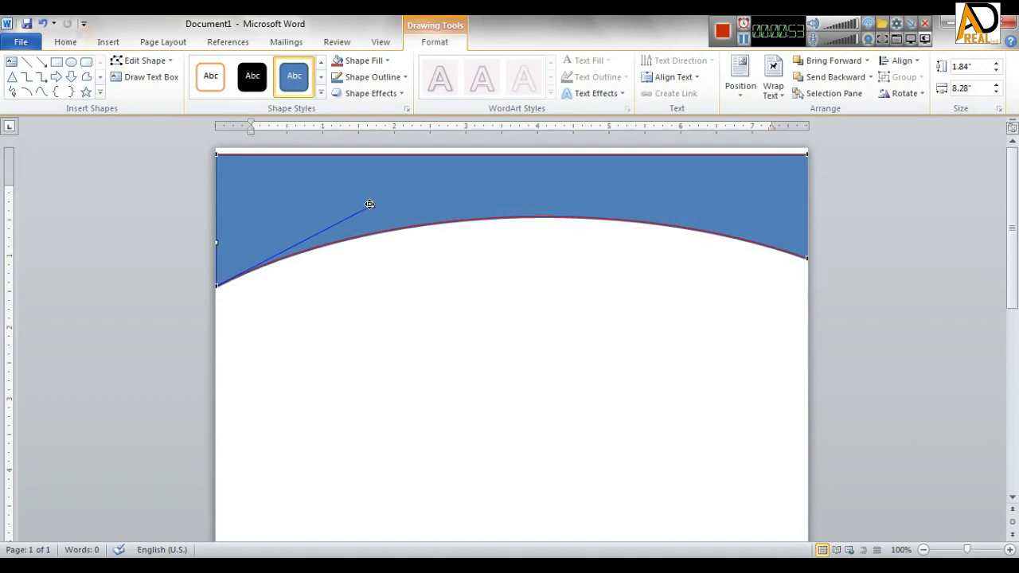
pyautogui.click(410, 211)
pyautogui.moveTo(434, 196); pyautogui.dragTo(435, 181)
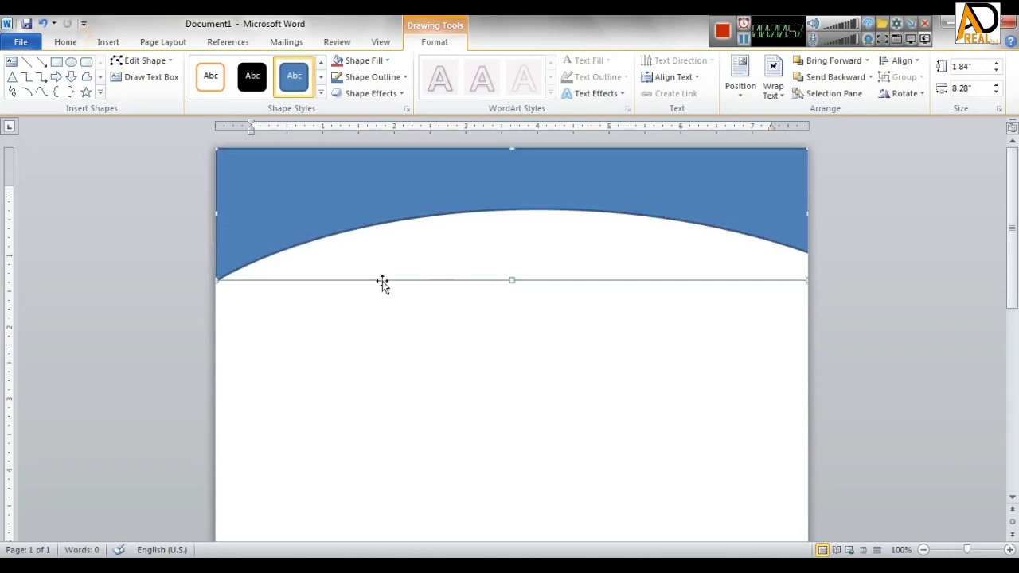
# - Fill the band dark navy with no outline and extend its bottom slightly
pyautogui.click(363, 61)
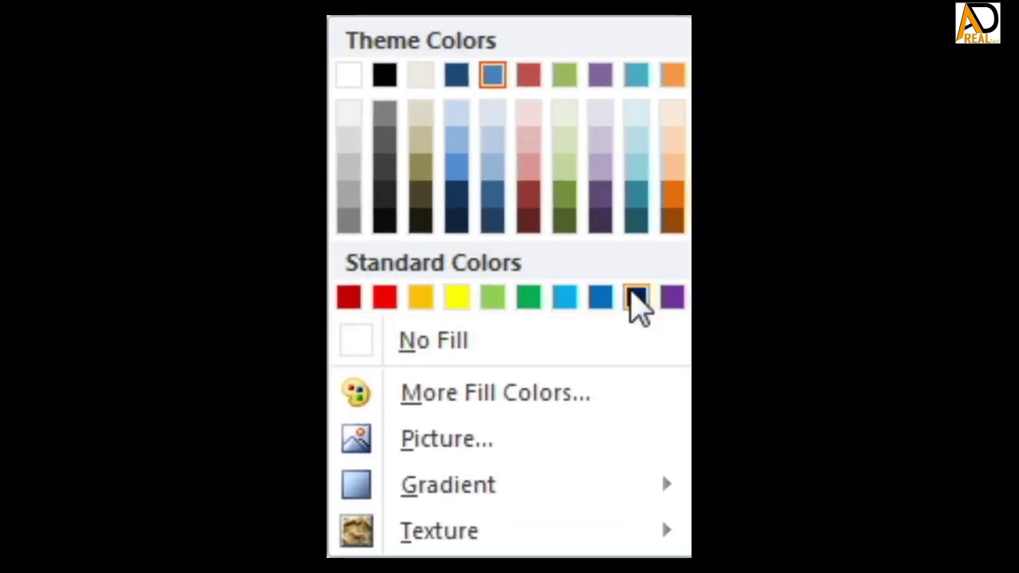
pyautogui.click(637, 299)
pyautogui.click(369, 75)
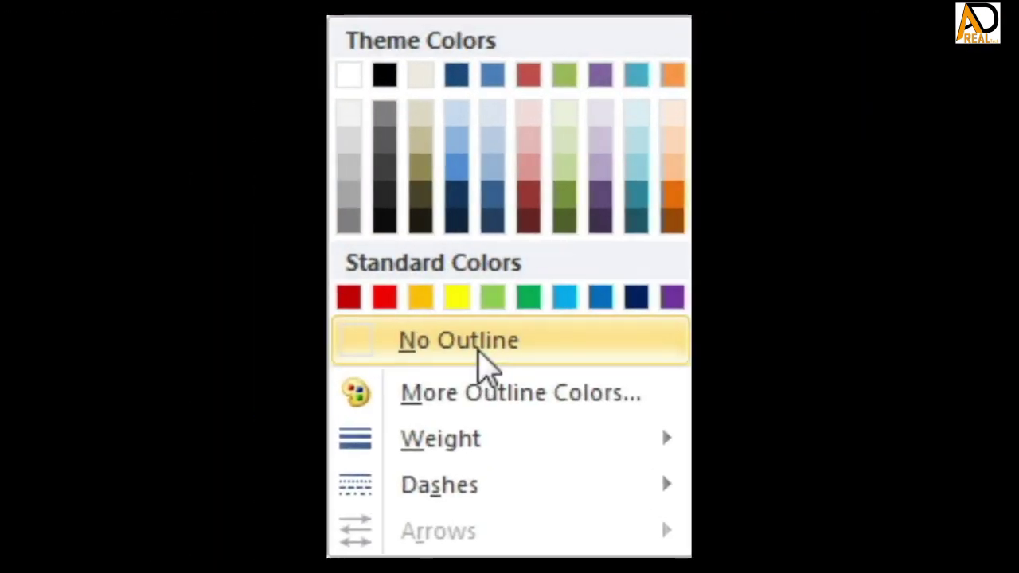
pyautogui.click(483, 359)
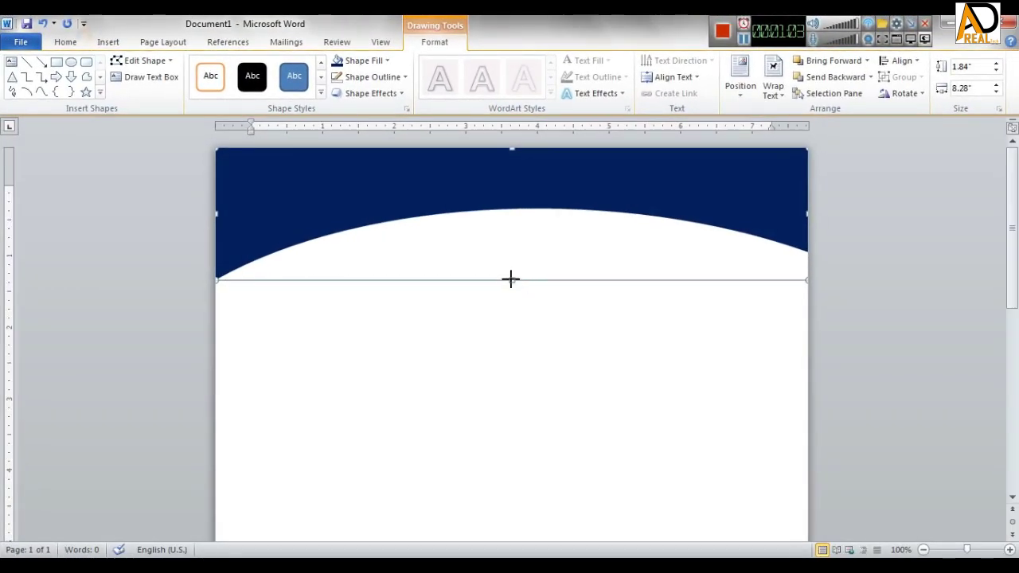
pyautogui.moveTo(510, 279); pyautogui.dragTo(509, 284)
pyautogui.click(518, 297)
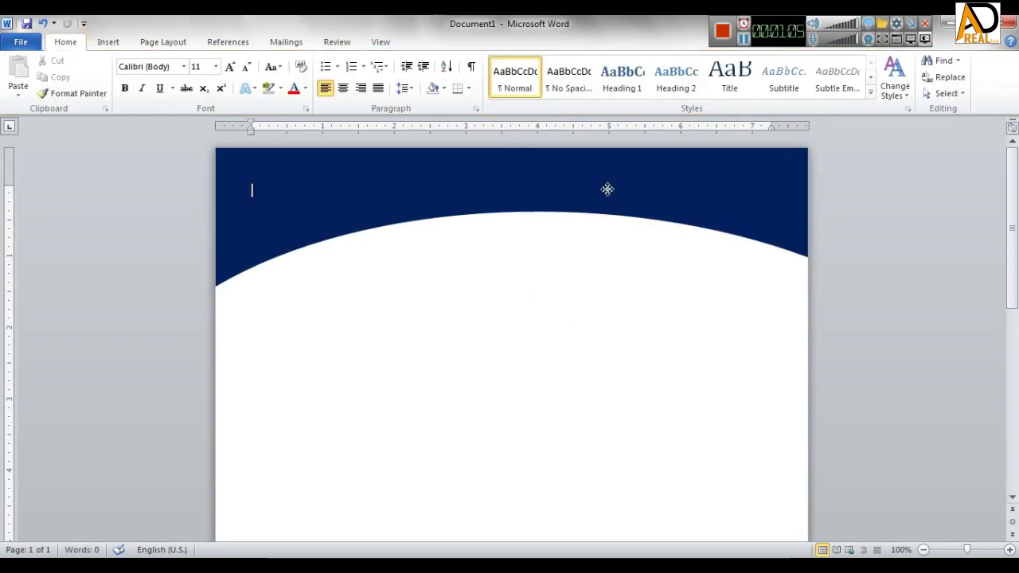
# - Copy and paste the navy curved shape
pyautogui.click(608, 188)
pyautogui.hotkey('ctrl', 'c')
pyautogui.hotkey('ctrl', 'v')
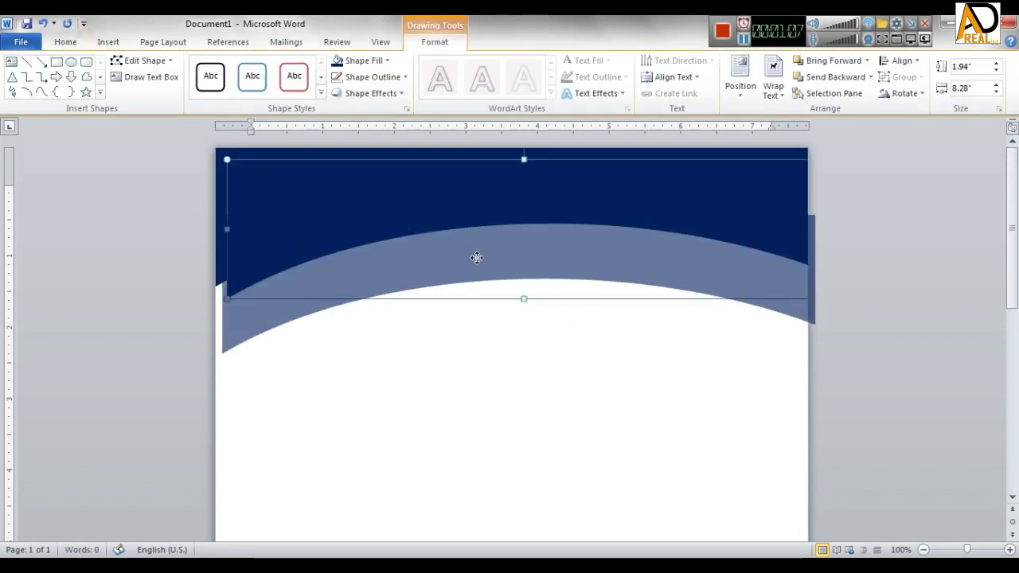
# - Move the duplicate lower, fill it blue and rotate it clockwise
pyautogui.moveTo(461, 246); pyautogui.dragTo(487, 308)
pyautogui.click(364, 61)
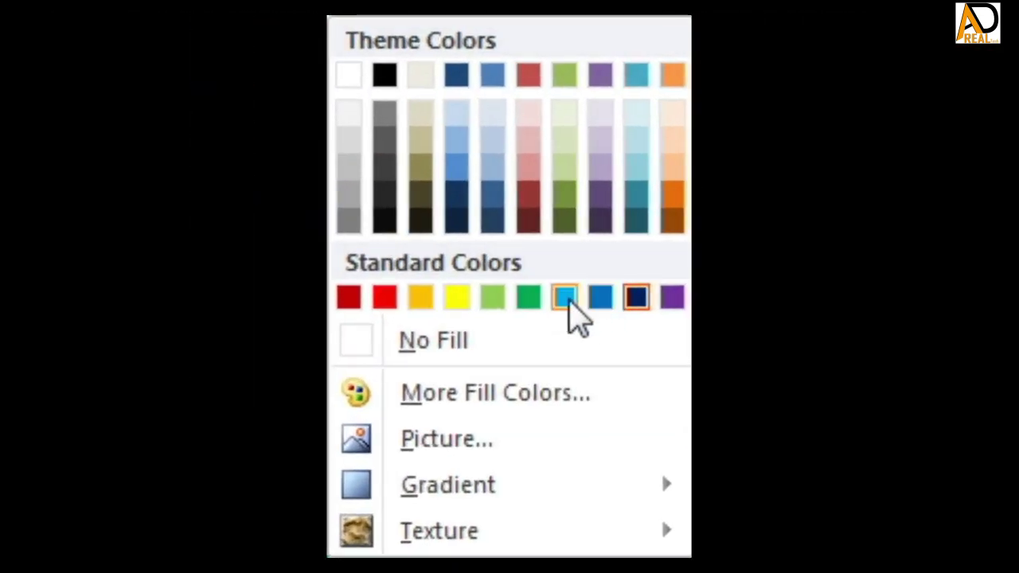
pyautogui.click(601, 298)
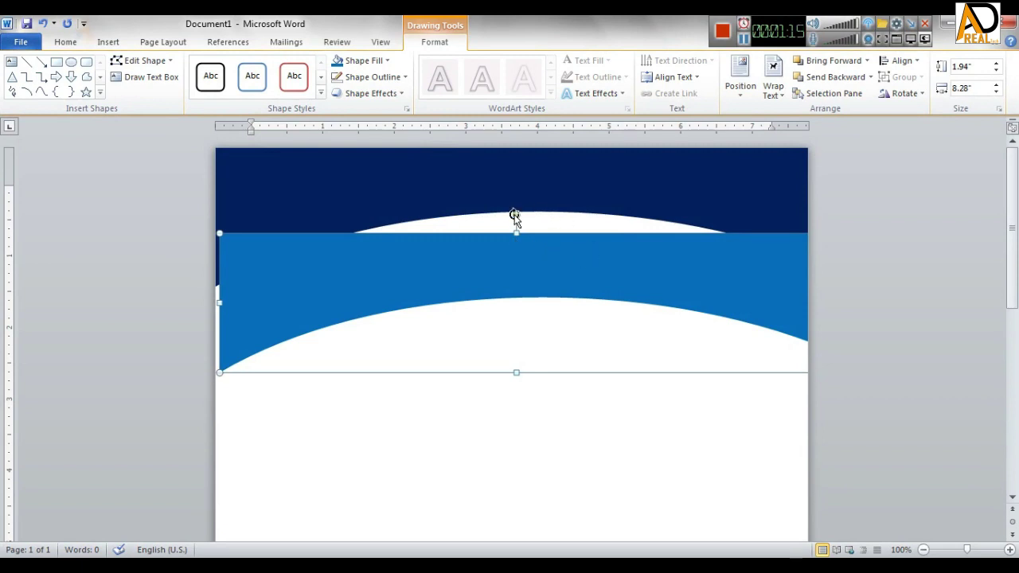
pyautogui.moveTo(514, 215); pyautogui.dragTo(494, 261)
pyautogui.moveTo(500, 218)
pyautogui.mouseDown()
pyautogui.moveTo(466, 215)
pyautogui.moveTo(468, 239)
pyautogui.mouseUp()
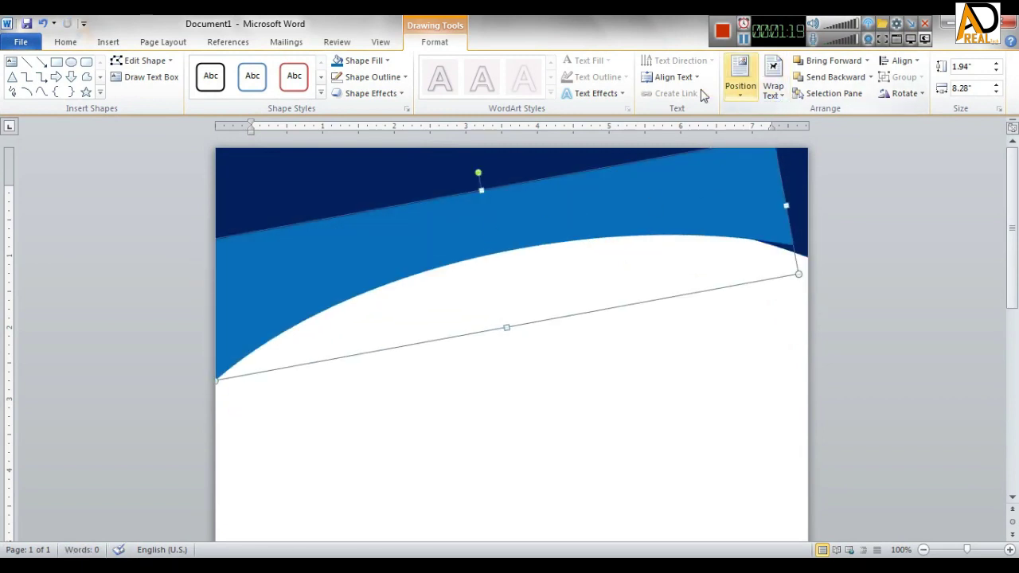
# - Send the blue wave behind the navy band and nudge it into place as a stripe
pyautogui.click(812, 78)
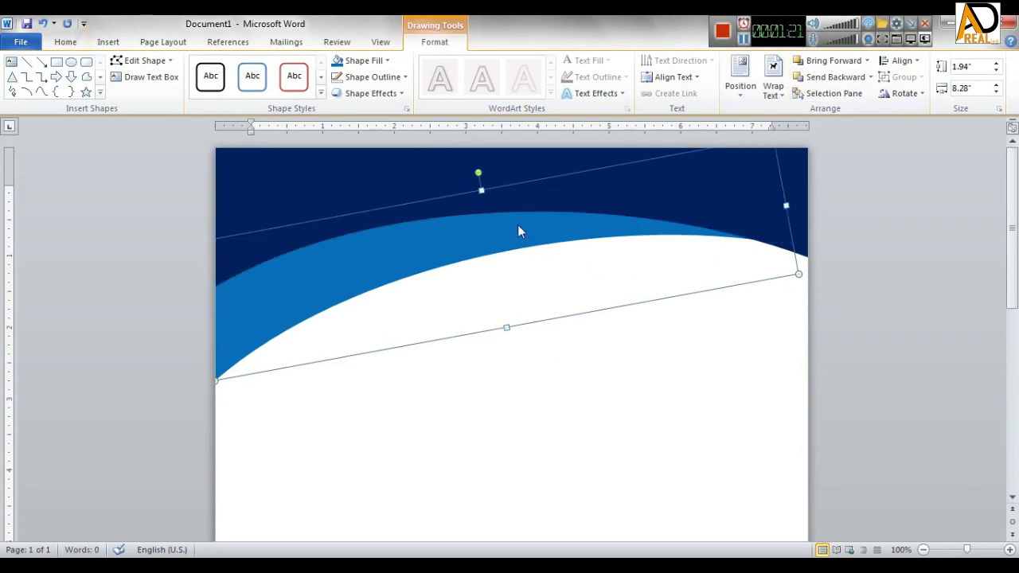
pyautogui.moveTo(518, 231); pyautogui.dragTo(494, 219)
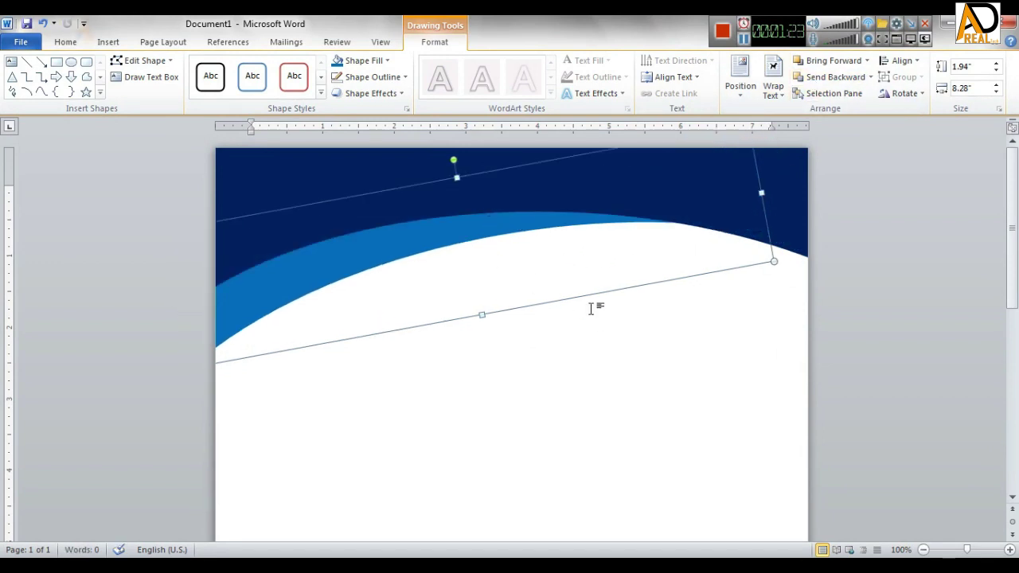
pyautogui.click(669, 348)
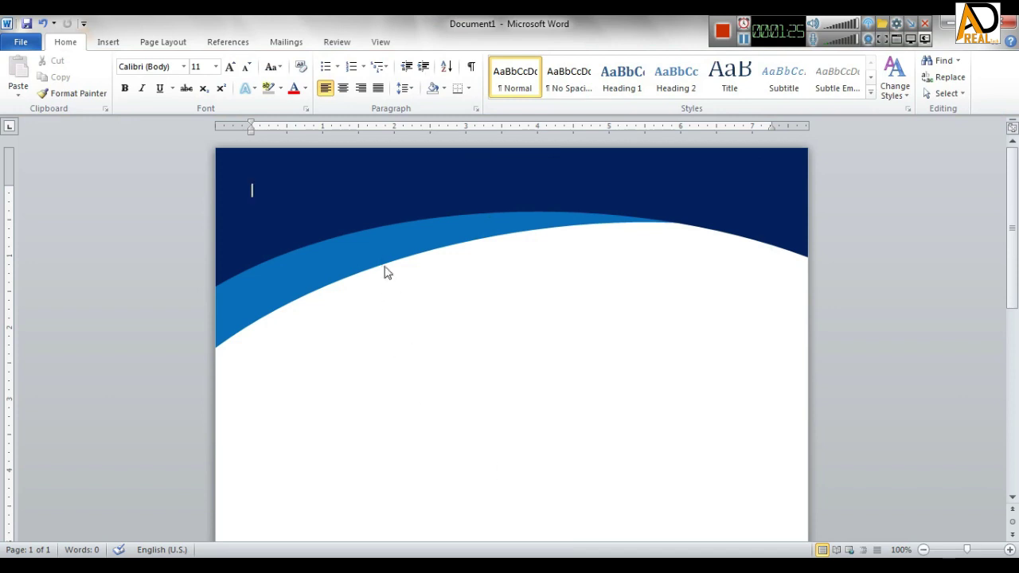
pyautogui.click(369, 237)
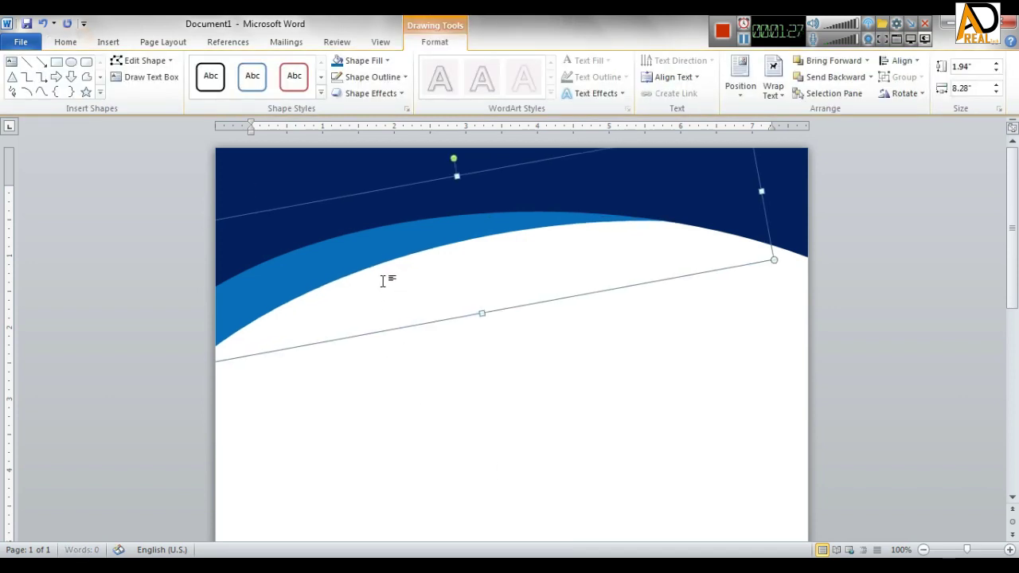
pyautogui.press('Up')
pyautogui.click(454, 407)
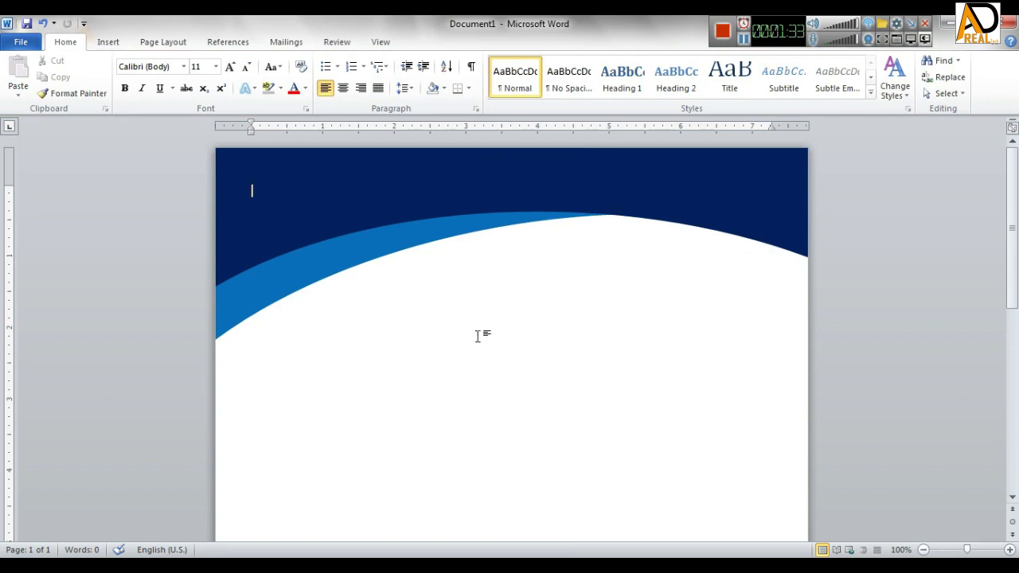
pyautogui.click(440, 200)
# - Group the navy and blue wave shapes
pyautogui.keyDown('shift'); pyautogui.click(424, 184); pyautogui.keyUp('shift')
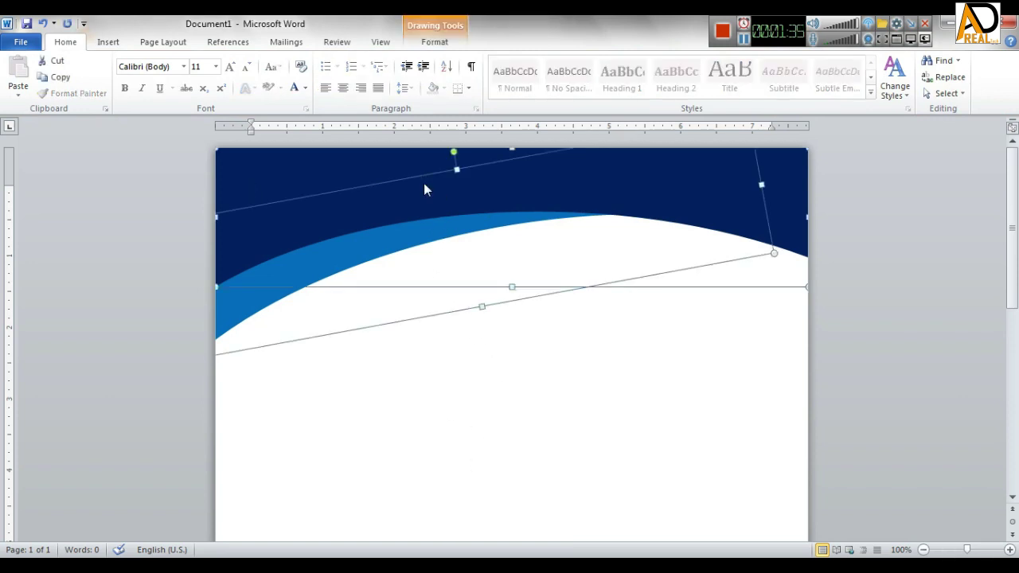
pyautogui.rightClick(424, 186)
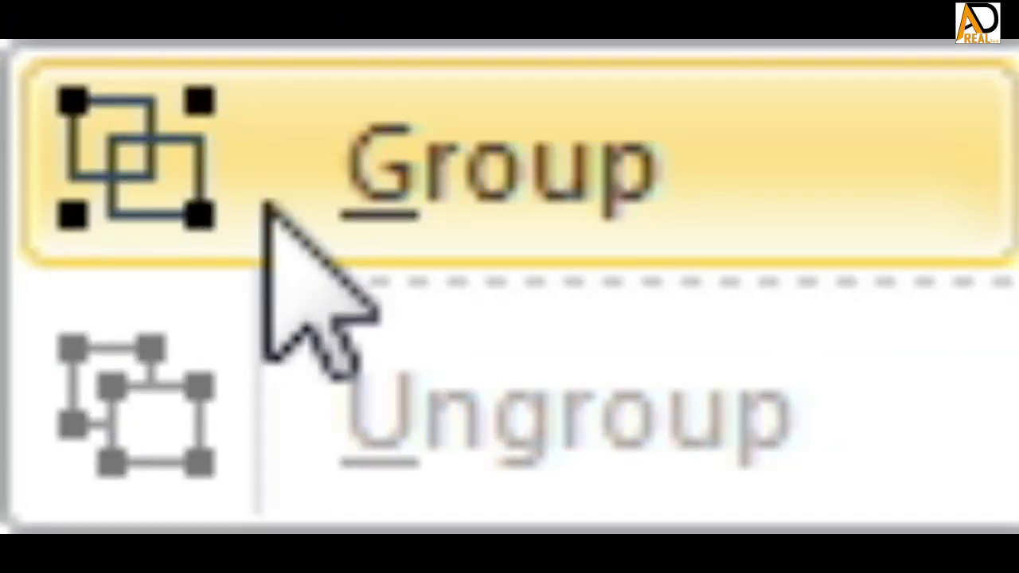
pyautogui.moveTo(443, 269)
pyautogui.click(621, 256)
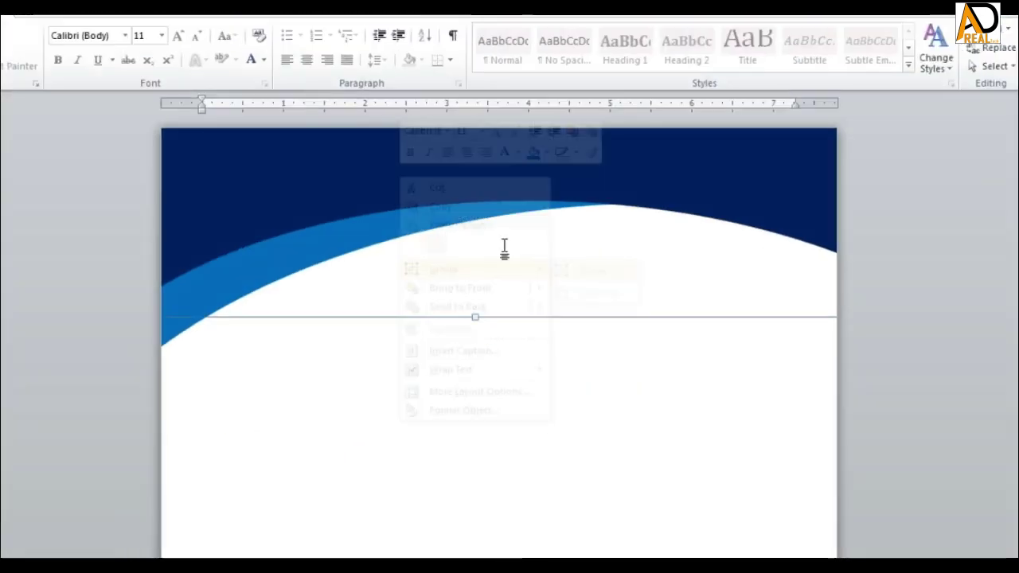
# - Duplicate the wave group and flip the copy vertically
pyautogui.moveTo(494, 217)
pyautogui.mouseDown()
pyautogui.moveTo(511, 356)
pyautogui.moveTo(513, 337)
pyautogui.mouseUp()
pyautogui.click(437, 44)
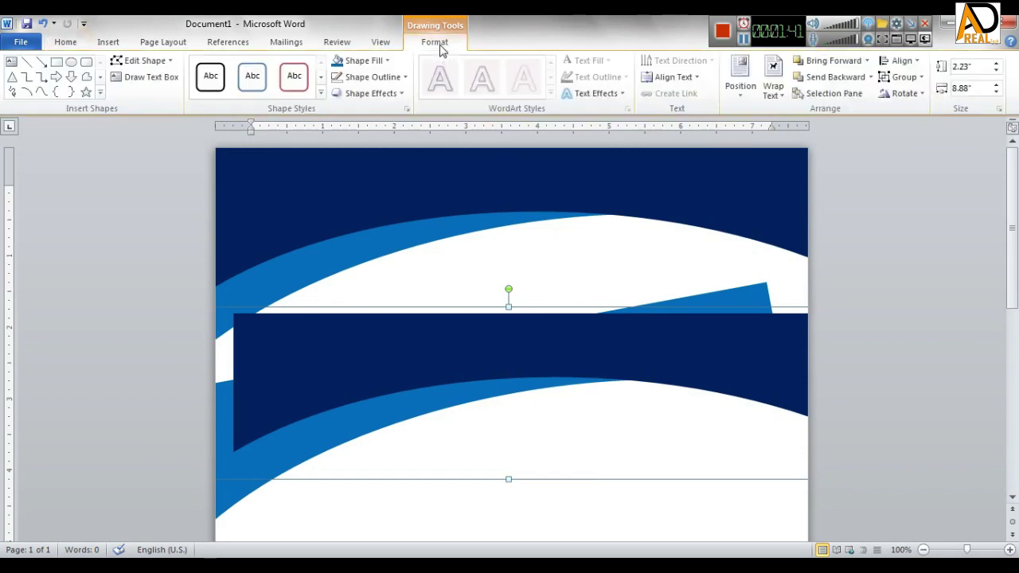
pyautogui.click(896, 94)
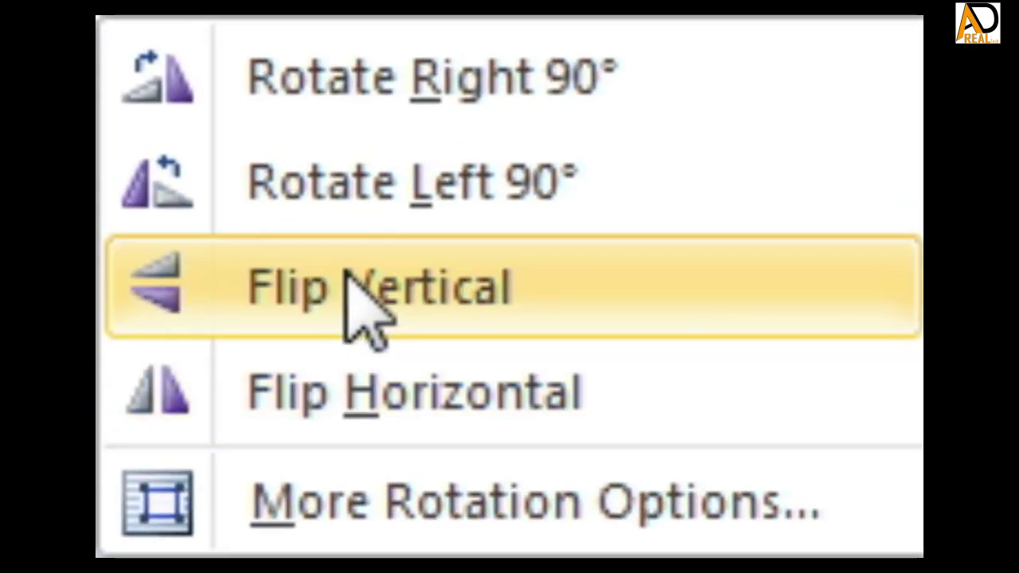
pyautogui.click(341, 291)
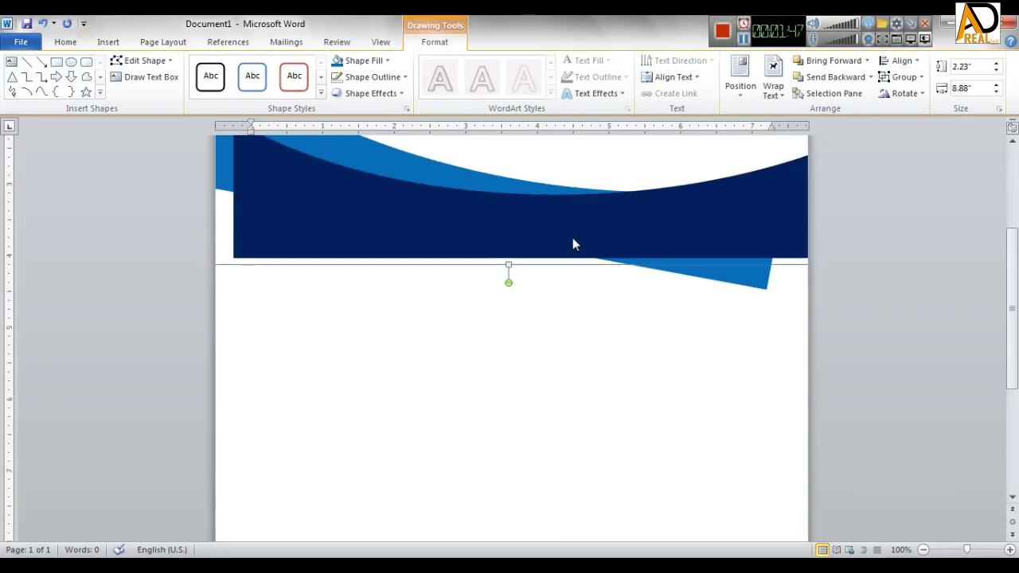
# - Move the flipped waves down to the bottom of the page
pyautogui.moveTo(573, 244); pyautogui.dragTo(560, 481)
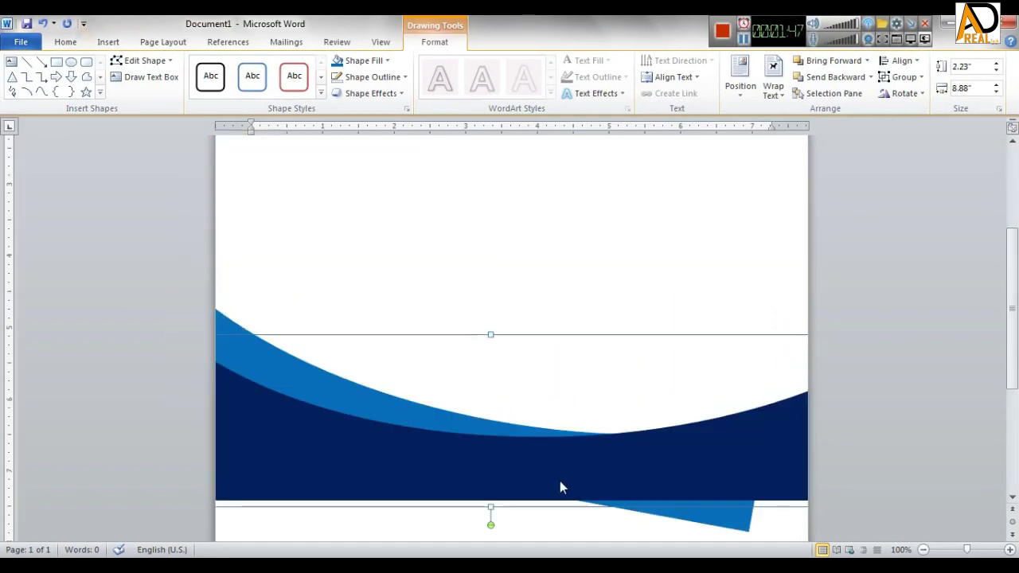
pyautogui.scroll(-3, 571, 462)
pyautogui.scroll(3, 609, 374)
pyautogui.scroll(-1, 610, 426)
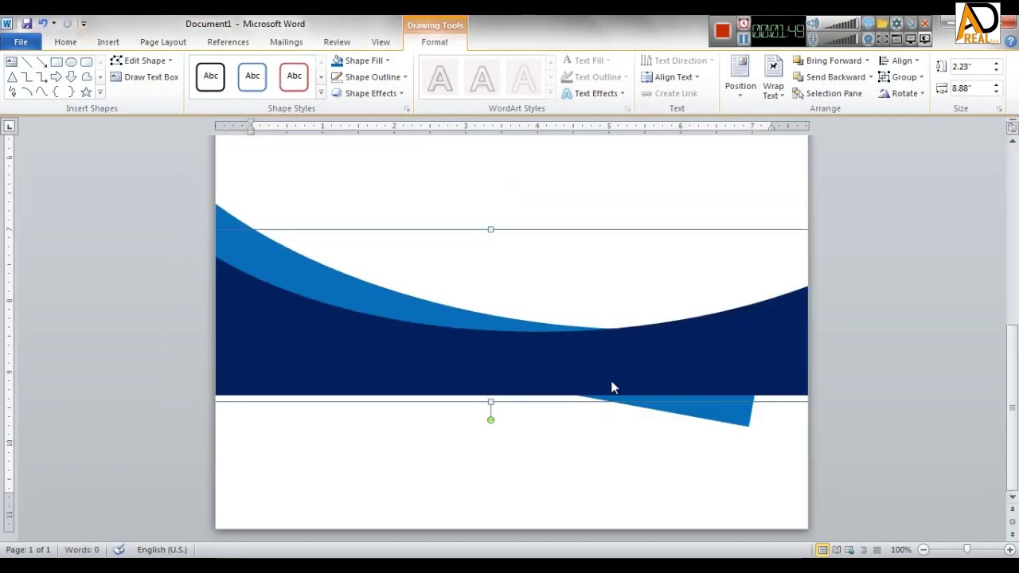
pyautogui.moveTo(610, 387)
pyautogui.mouseDown()
pyautogui.moveTo(617, 533)
pyautogui.moveTo(641, 527)
pyautogui.mouseUp()
pyautogui.click(676, 335)
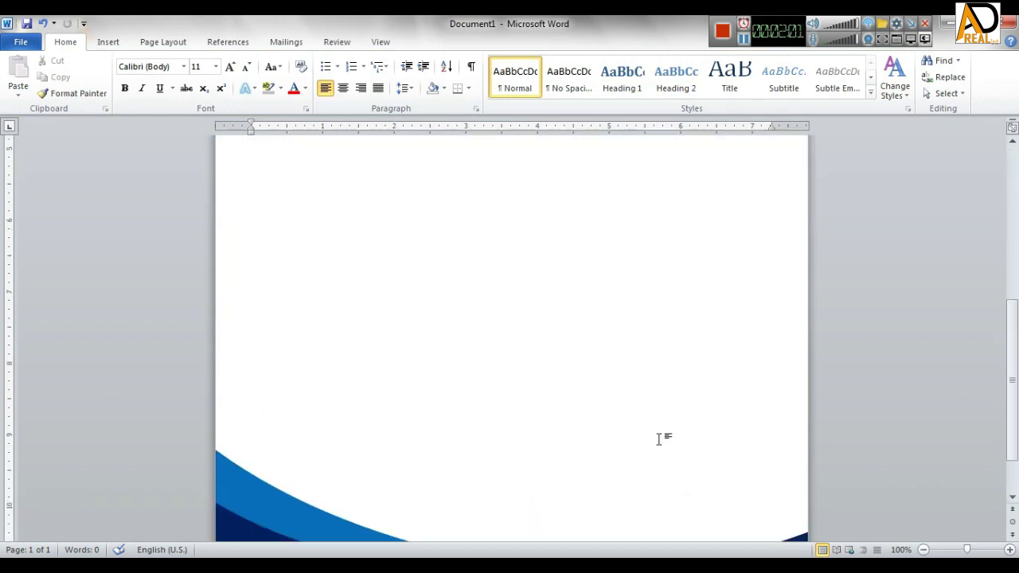
# - Flip the bottom wave group horizontally
pyautogui.click(364, 496)
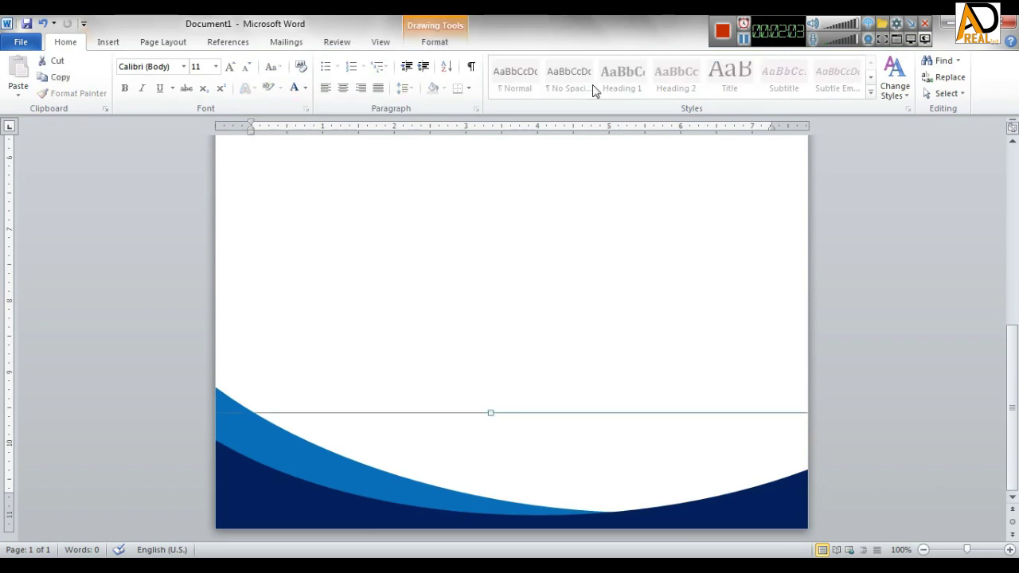
pyautogui.click(431, 50)
pyautogui.click(900, 96)
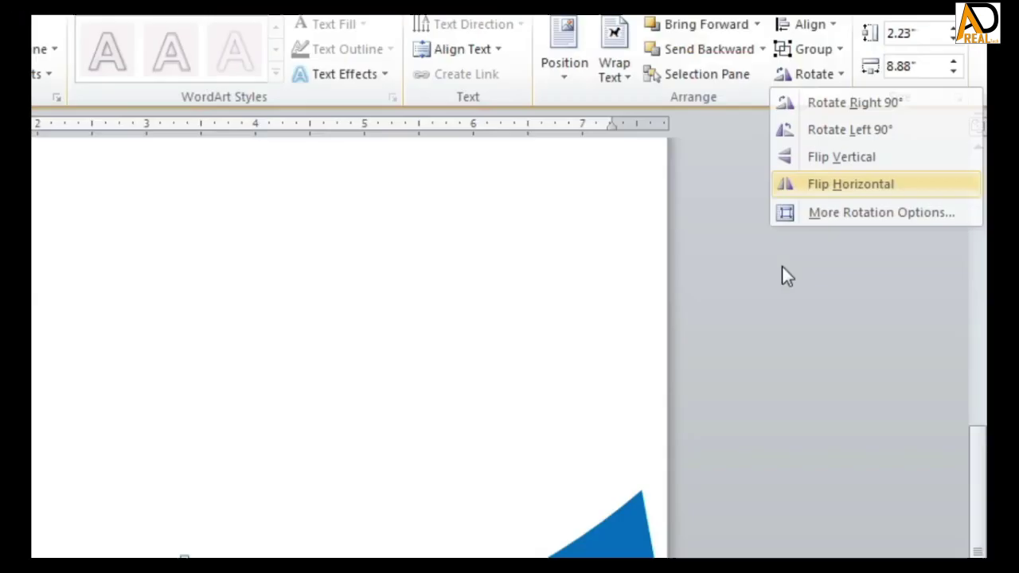
pyautogui.click(430, 382)
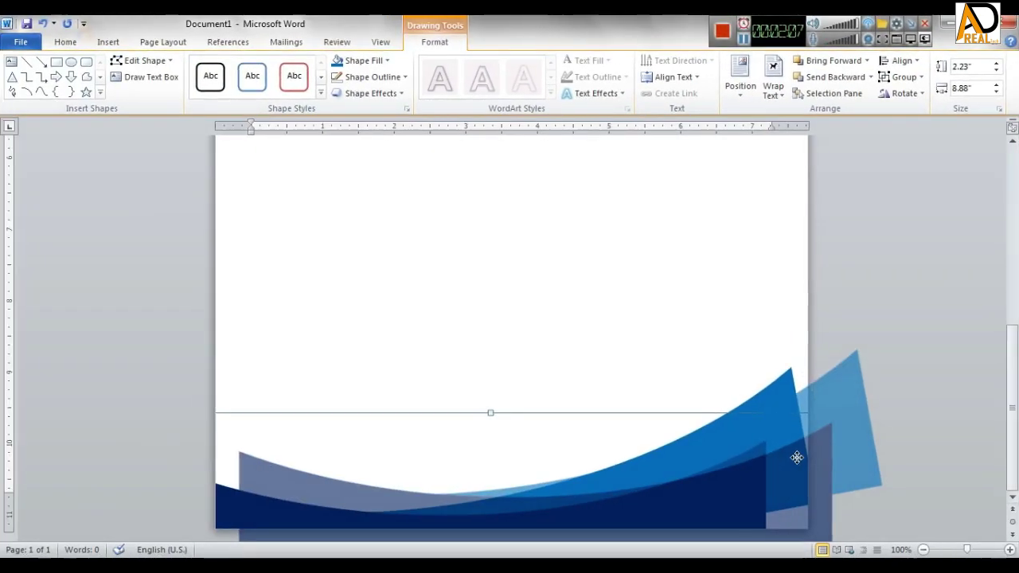
# - Align the bottom waves flush with the page's left and bottom edges, then view the whole page
pyautogui.moveTo(768, 467); pyautogui.dragTo(743, 467)
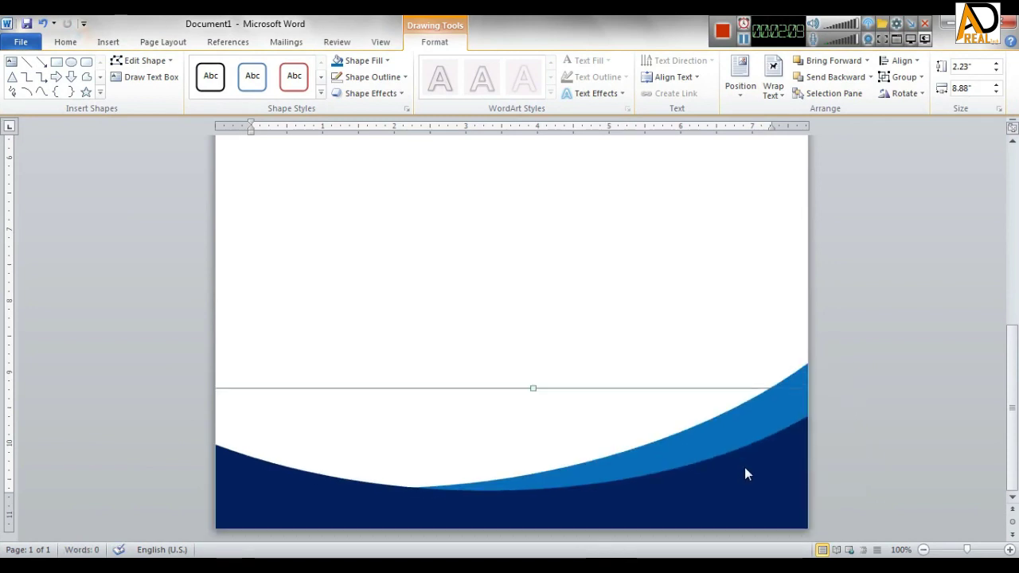
pyautogui.press('Down')
pyautogui.press('Down')
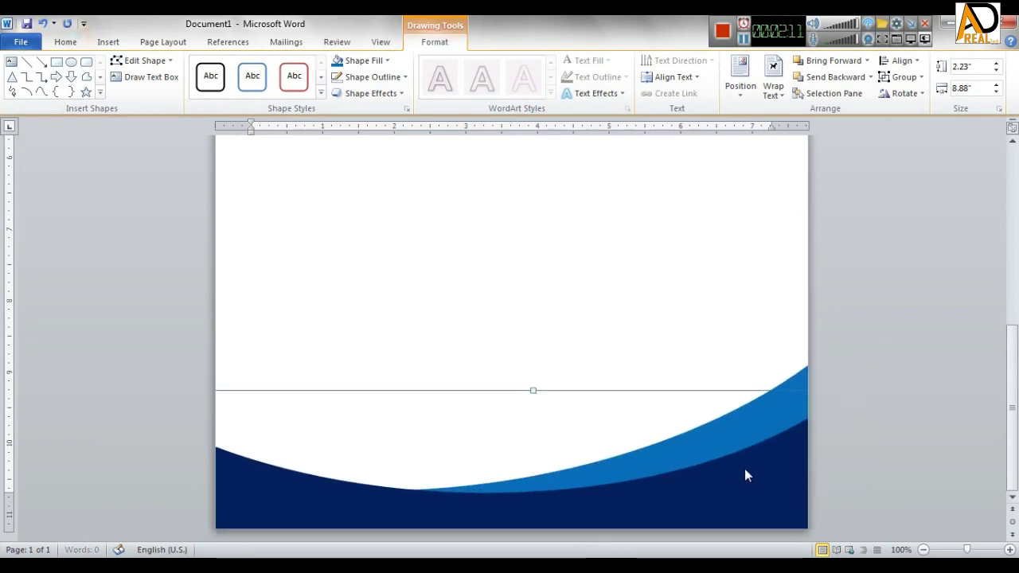
pyautogui.press('Down')
pyautogui.press('Down')
pyautogui.press('Down')
pyautogui.press('Down')
pyautogui.press('Down')
pyautogui.press('Down')
pyautogui.press('Down')
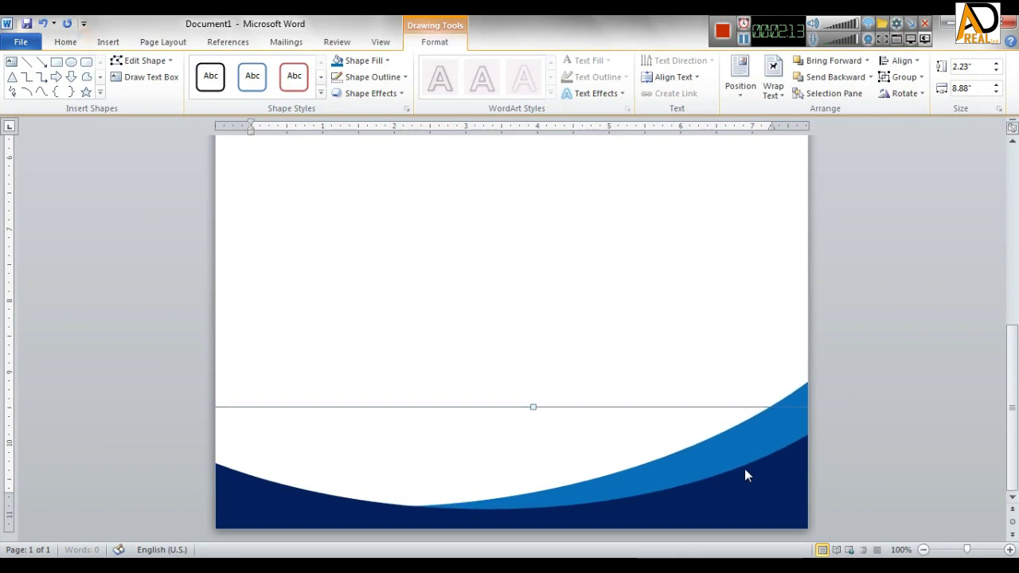
pyautogui.press('Down')
pyautogui.press('Down')
pyautogui.press('Down')
pyautogui.press('Down')
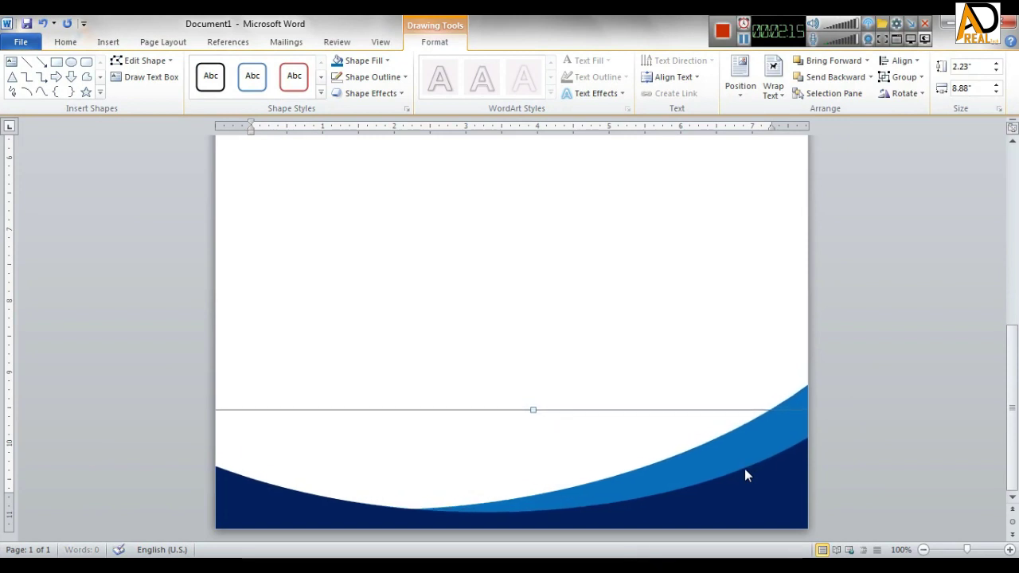
pyautogui.press('Down')
pyautogui.press('Down')
pyautogui.press('Down')
pyautogui.press('Down')
pyautogui.press('Down')
pyautogui.press('Down')
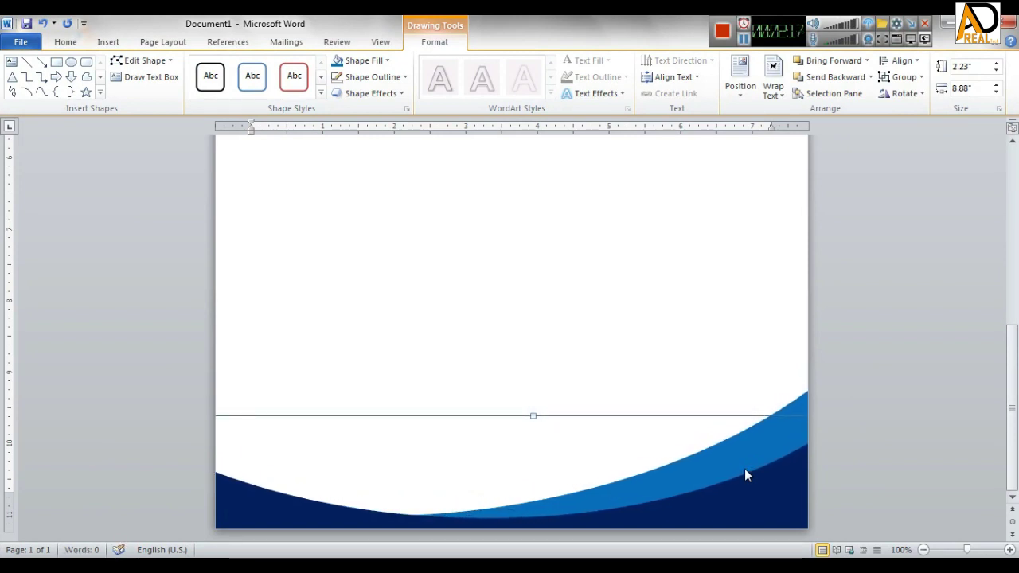
pyautogui.press('Down')
pyautogui.press('Down')
pyautogui.press('Down')
pyautogui.click(645, 340)
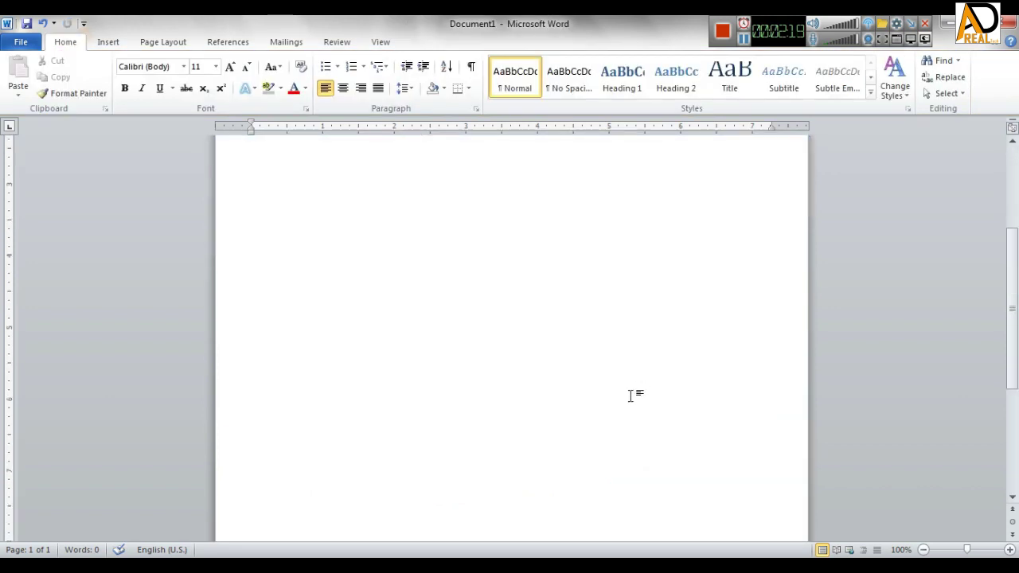
pyautogui.click(924, 550)
pyautogui.click(924, 549)
pyautogui.click(923, 549)
pyautogui.click(924, 549)
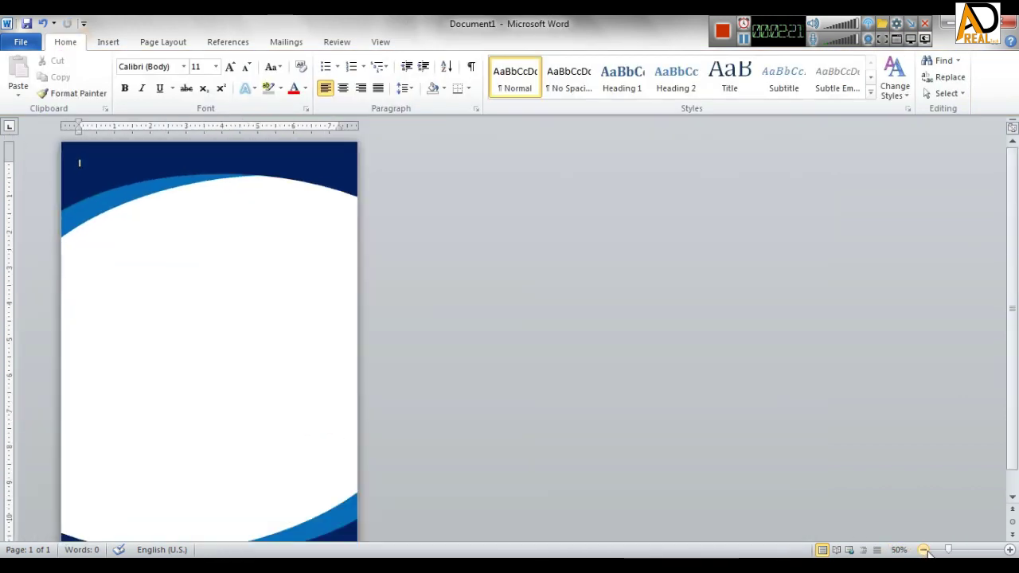
pyautogui.click(923, 549)
pyautogui.click(923, 549)
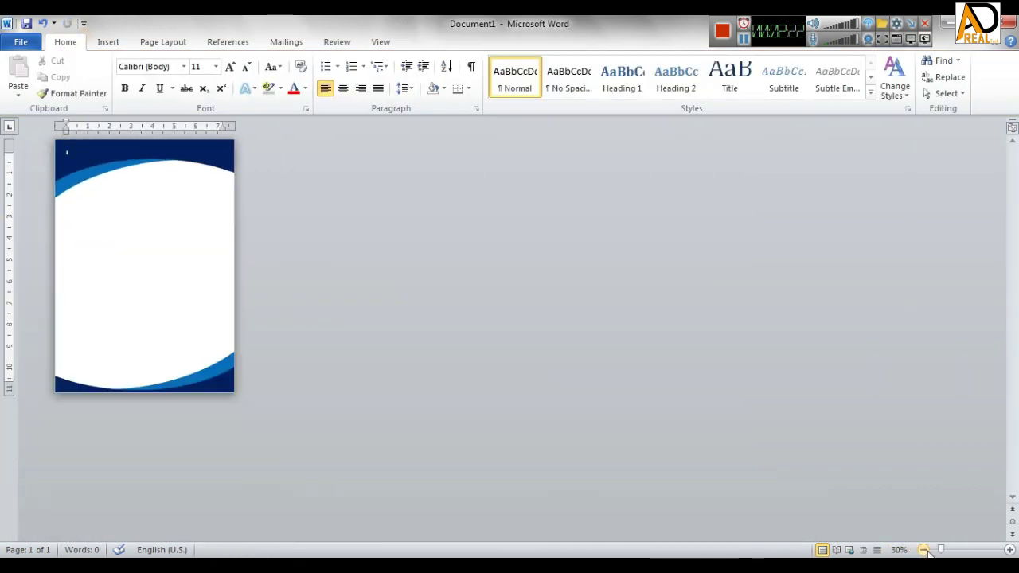
# - Draw an oval circle over the header's left side with a dark blue outline
pyautogui.click(1010, 550)
pyautogui.click(1010, 550)
pyautogui.click(1010, 550)
pyautogui.click(1010, 549)
pyautogui.click(1010, 549)
pyautogui.click(1009, 549)
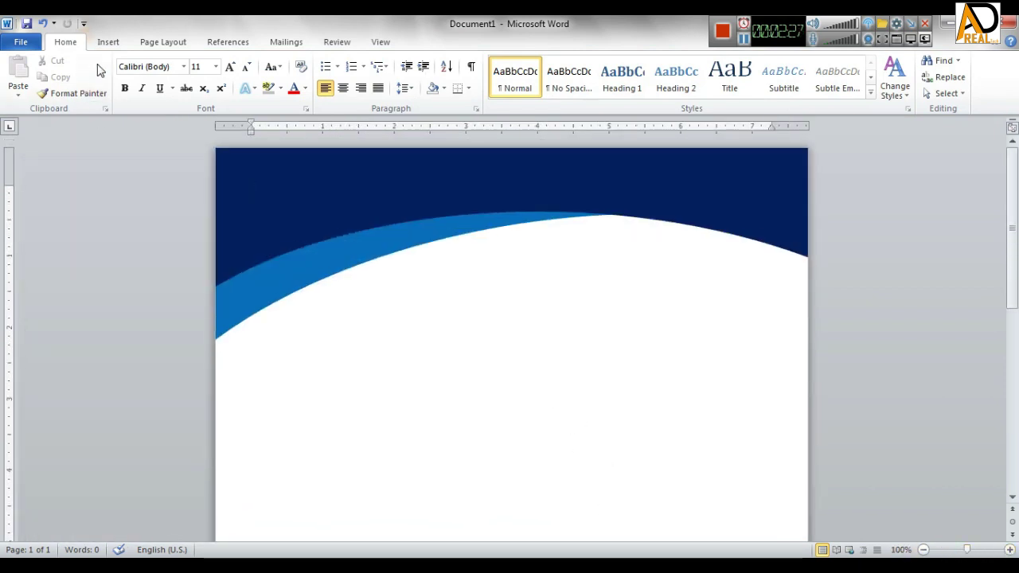
pyautogui.click(110, 44)
pyautogui.click(228, 82)
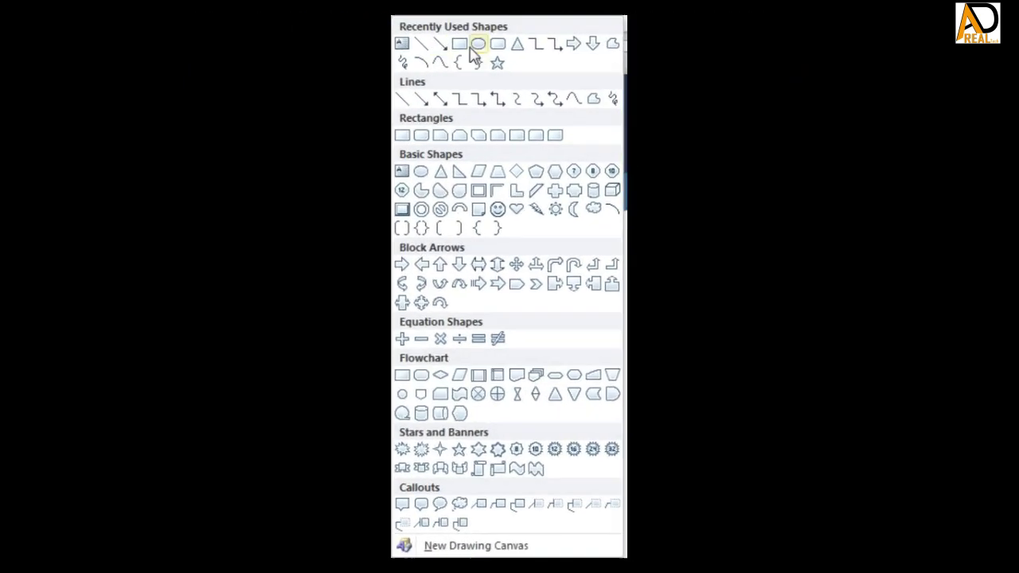
pyautogui.click(266, 127)
pyautogui.moveTo(255, 161); pyautogui.dragTo(398, 300)
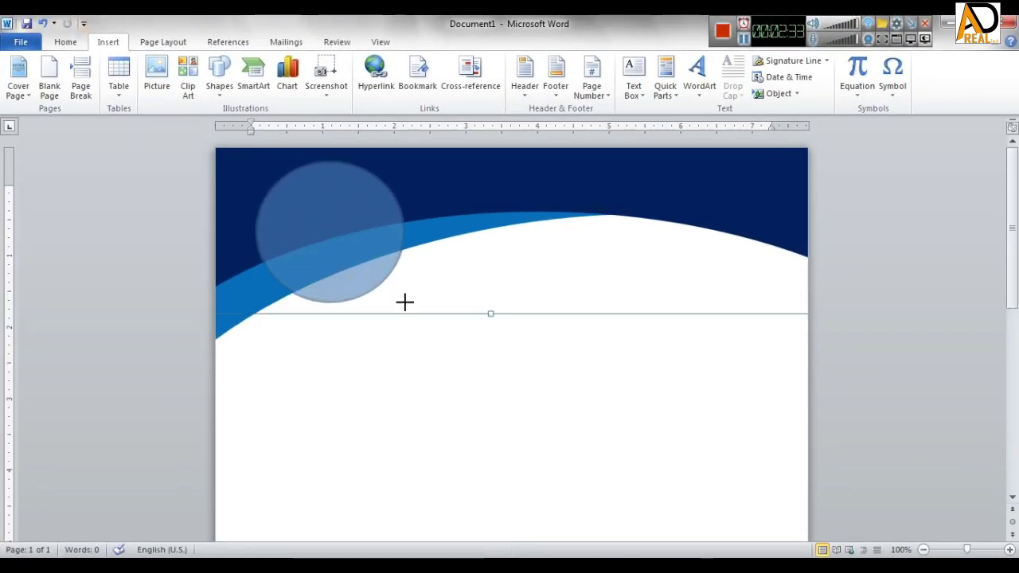
pyautogui.moveTo(407, 305); pyautogui.dragTo(413, 317)
pyautogui.moveTo(371, 257); pyautogui.dragTo(366, 257)
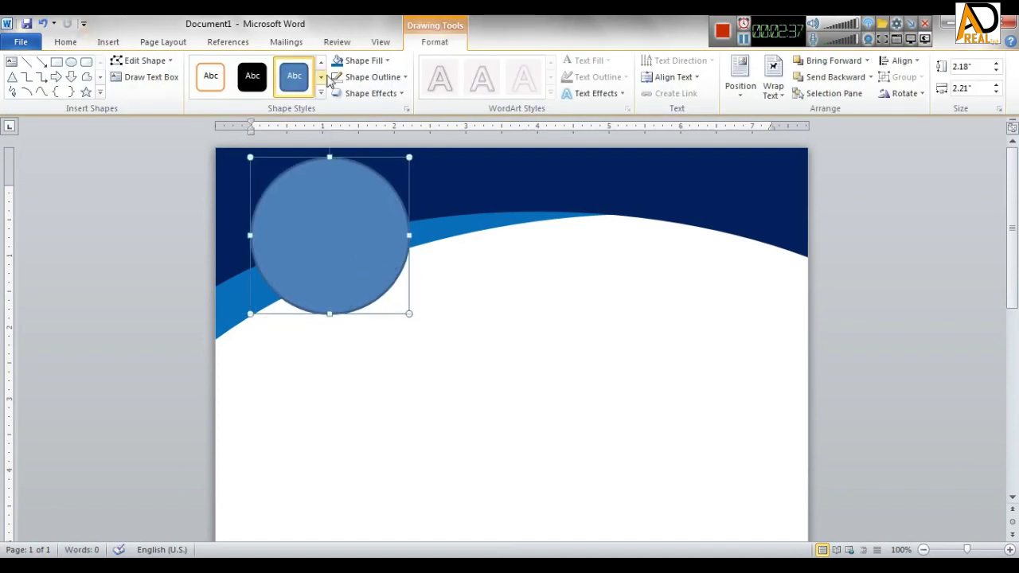
pyautogui.click(373, 76)
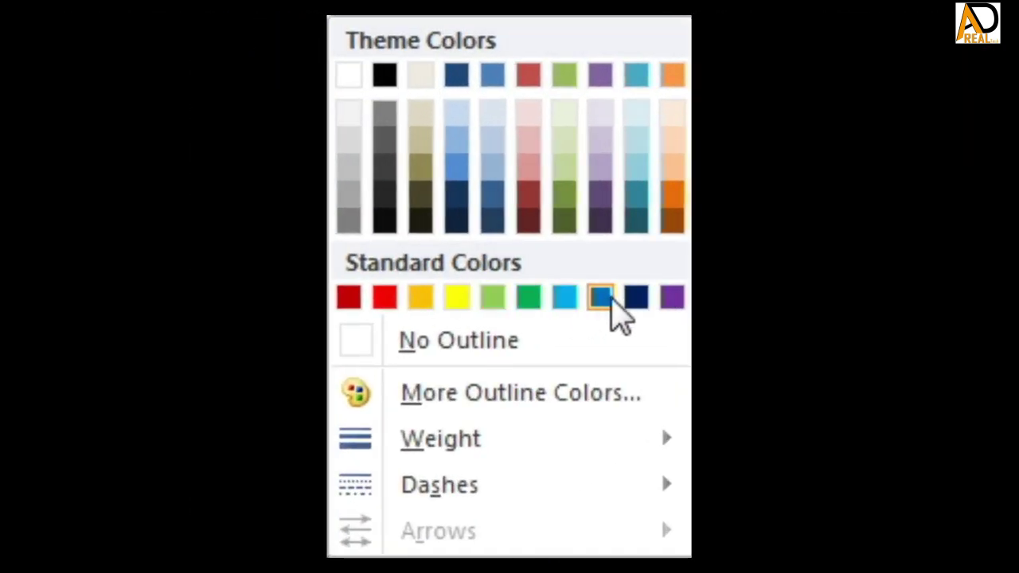
pyautogui.click(637, 299)
# - Fill the circle with the woman-crop picture from Desktop's New folder (2)
pyautogui.click(351, 57)
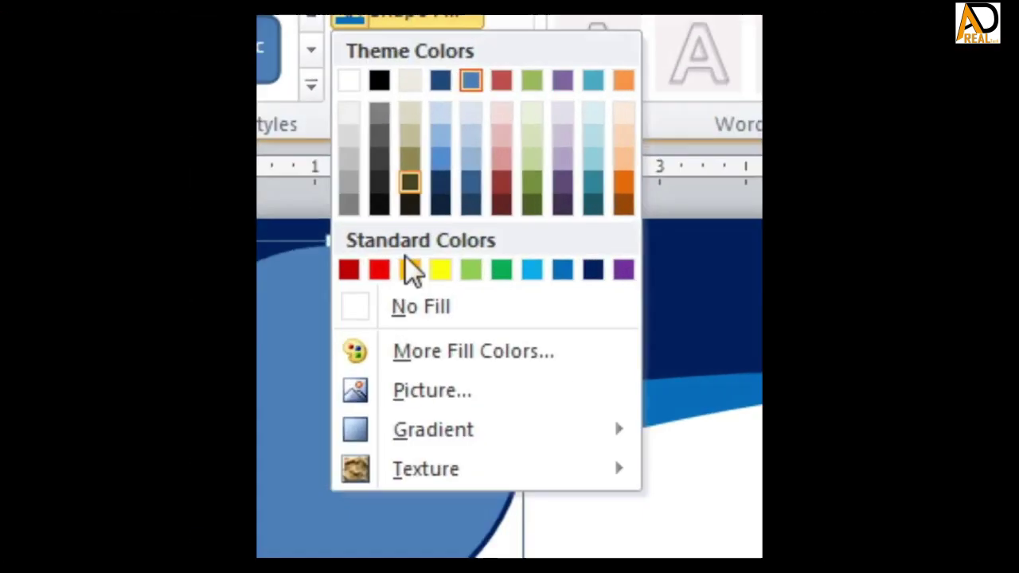
pyautogui.click(416, 453)
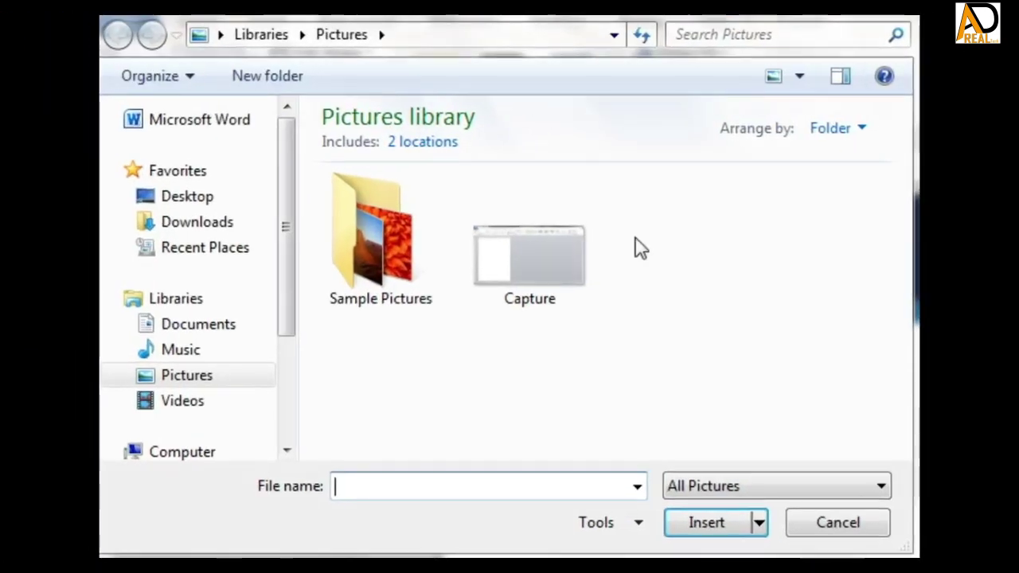
pyautogui.click(191, 199)
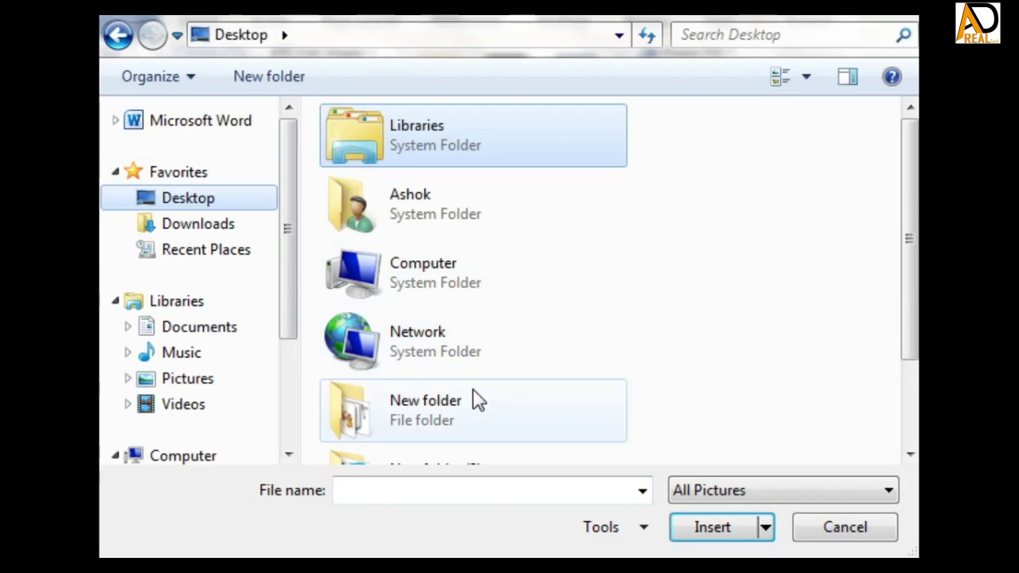
pyautogui.scroll(-2, 771, 413)
pyautogui.doubleClick(450, 387)
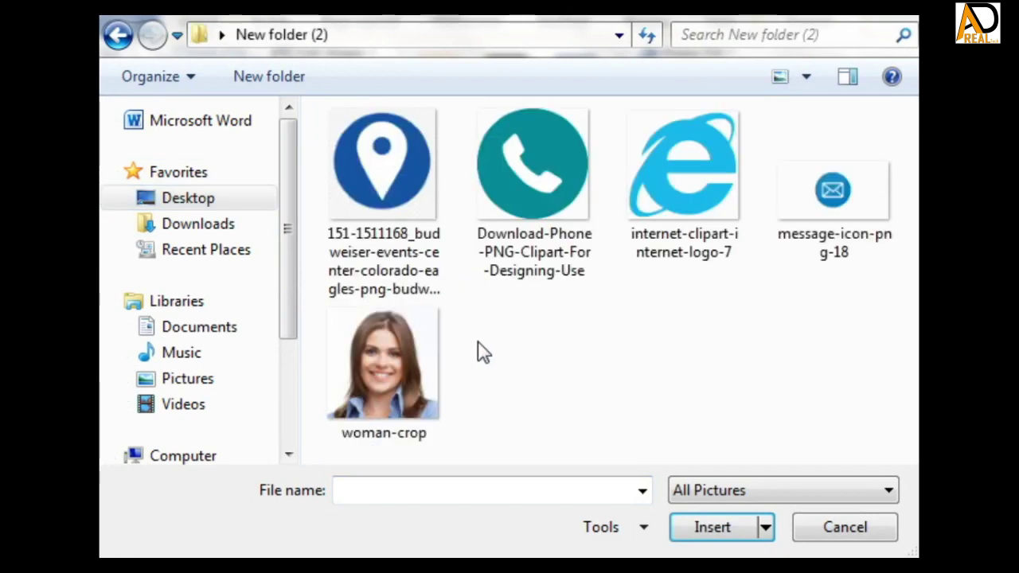
pyautogui.click(394, 368)
pyautogui.click(708, 526)
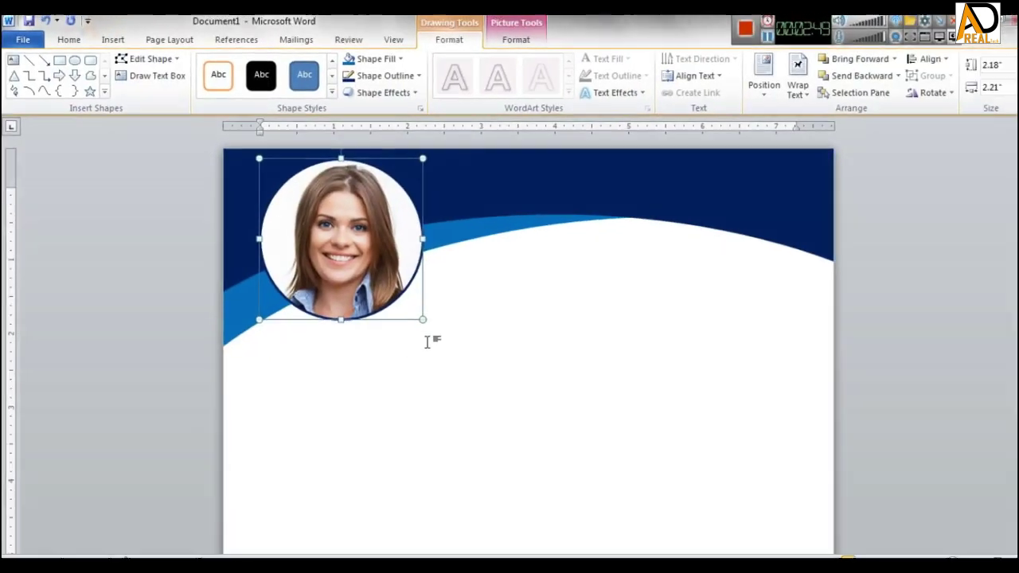
pyautogui.click(462, 361)
pyautogui.click(359, 275)
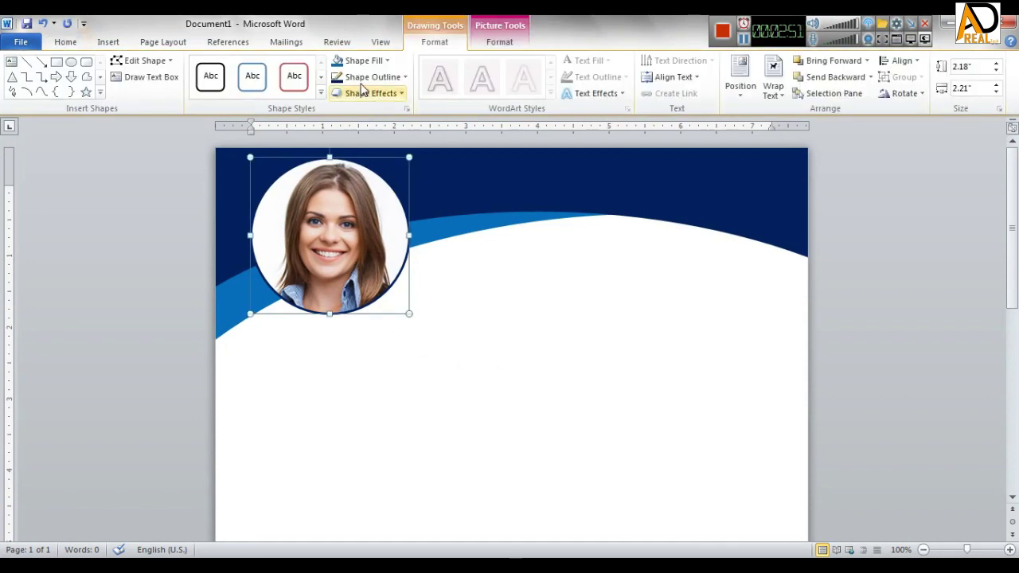
pyautogui.click(368, 77)
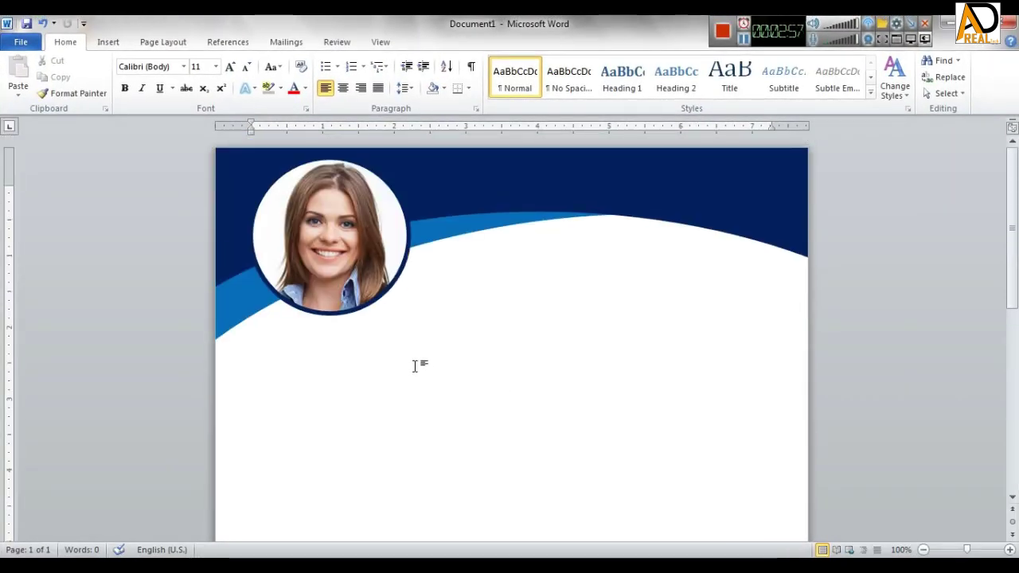
# - Nudge the circular photo slightly lower
pyautogui.click(371, 272)
pyautogui.moveTo(371, 271); pyautogui.dragTo(370, 278)
pyautogui.click(467, 349)
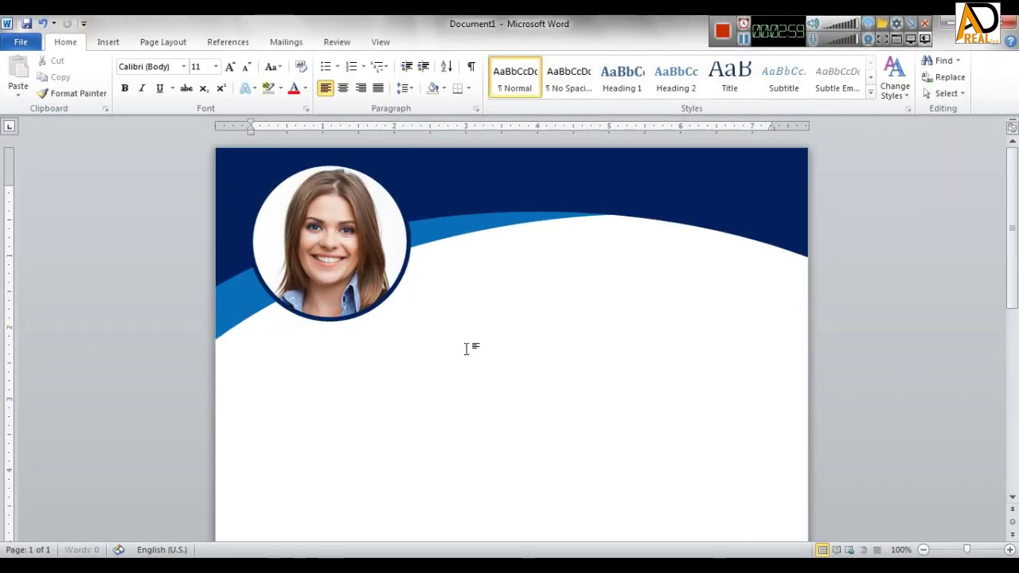
# - Insert first-style WordArt and type the person's name in capitals
pyautogui.click(119, 45)
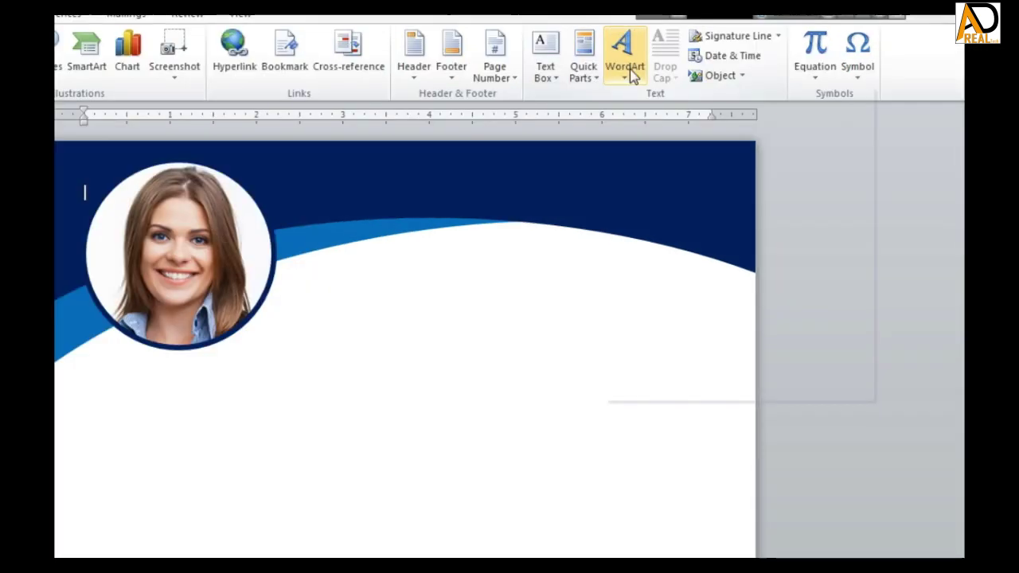
pyautogui.click(700, 80)
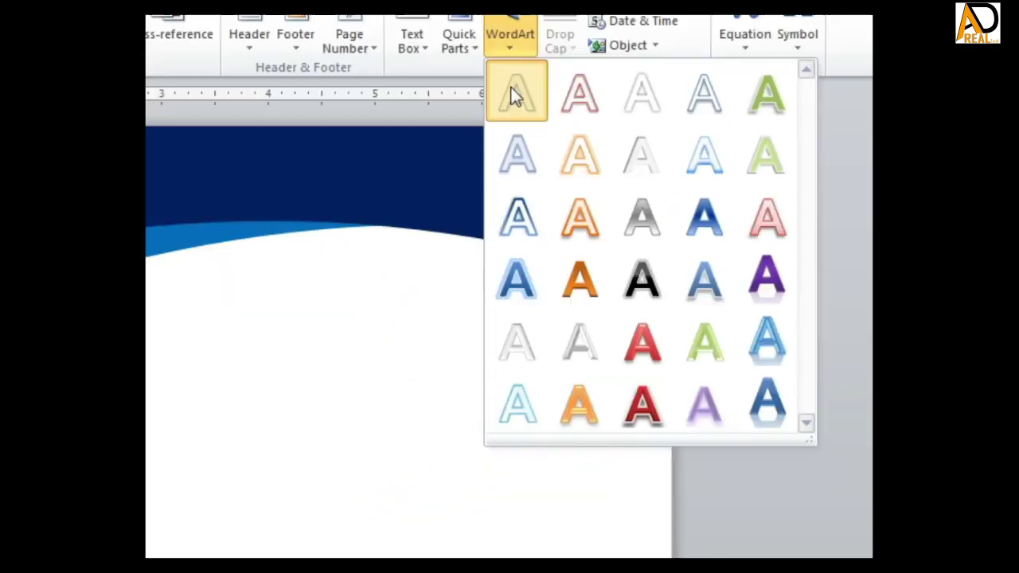
pyautogui.click(514, 94)
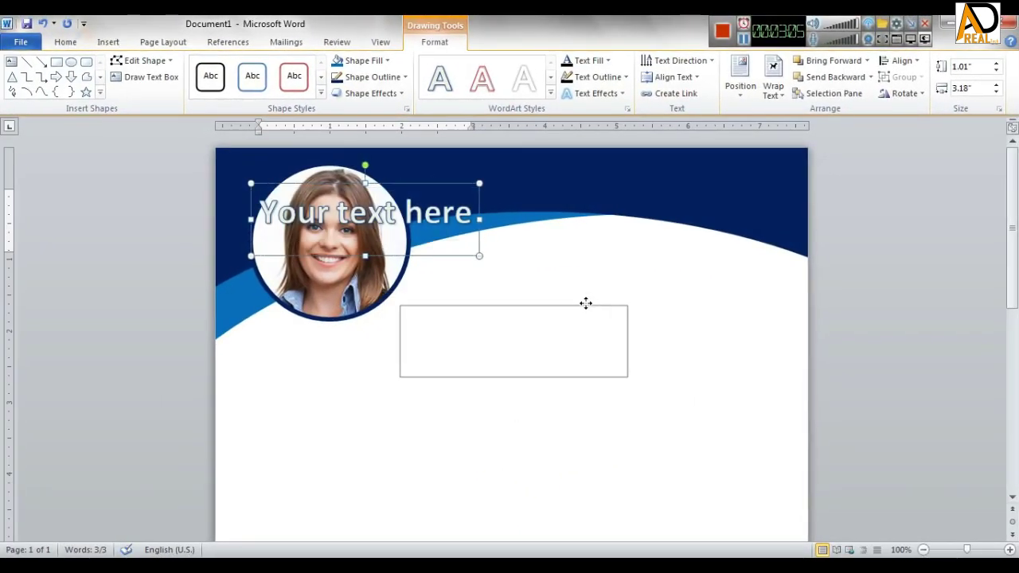
pyautogui.moveTo(586, 304)
pyautogui.mouseDown()
pyautogui.moveTo(594, 301)
pyautogui.moveTo(459, 331)
pyautogui.mouseUp()
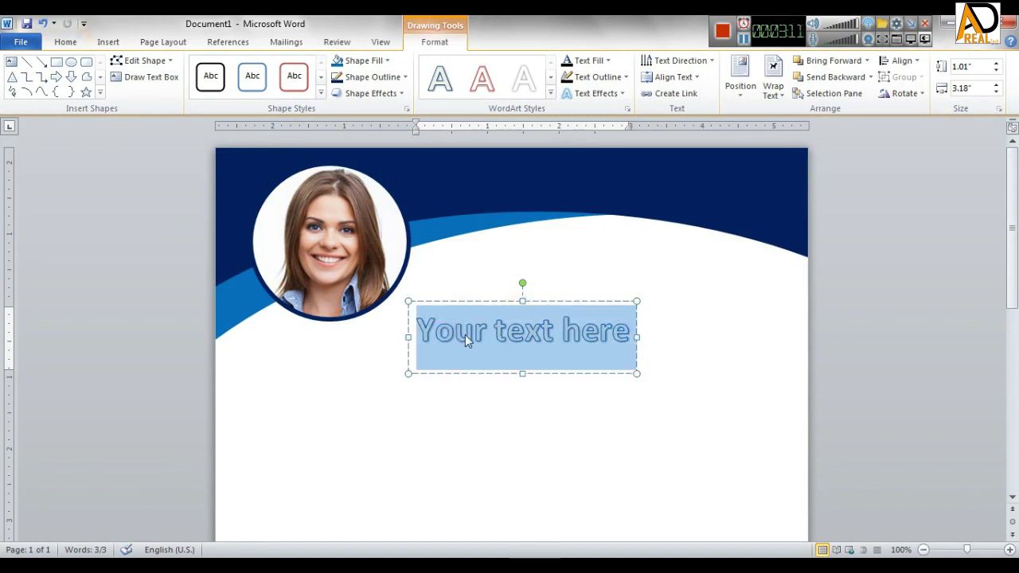
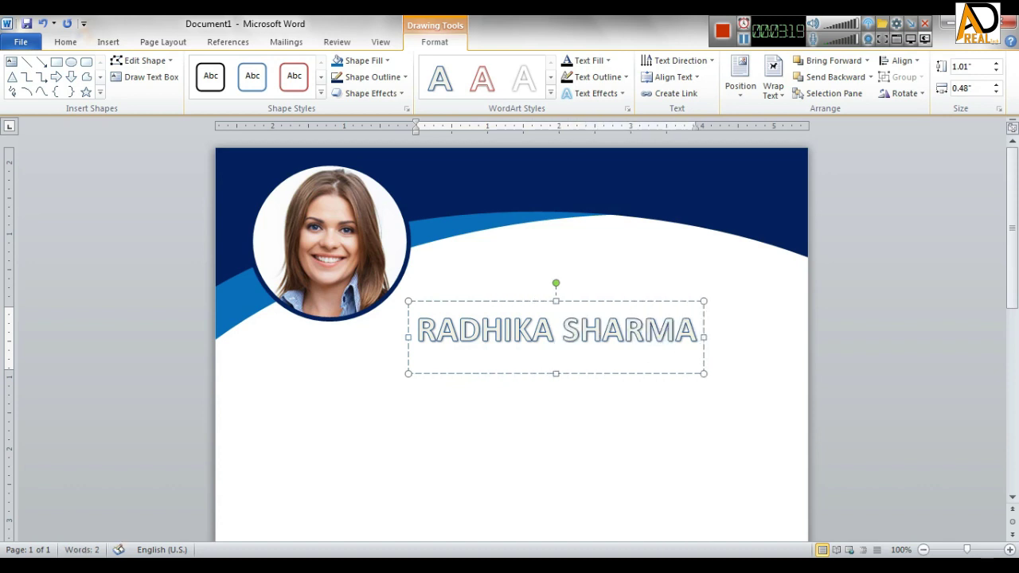
# - Position the name heading at the top of the navy banner beside the photo
pyautogui.moveTo(488, 305); pyautogui.dragTo(479, 149)
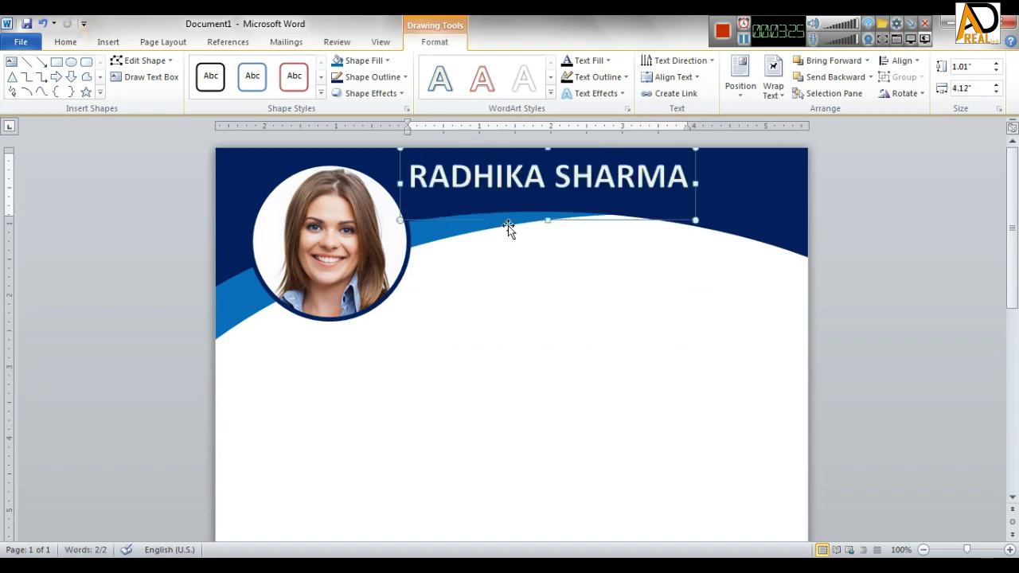
pyautogui.press('Up')
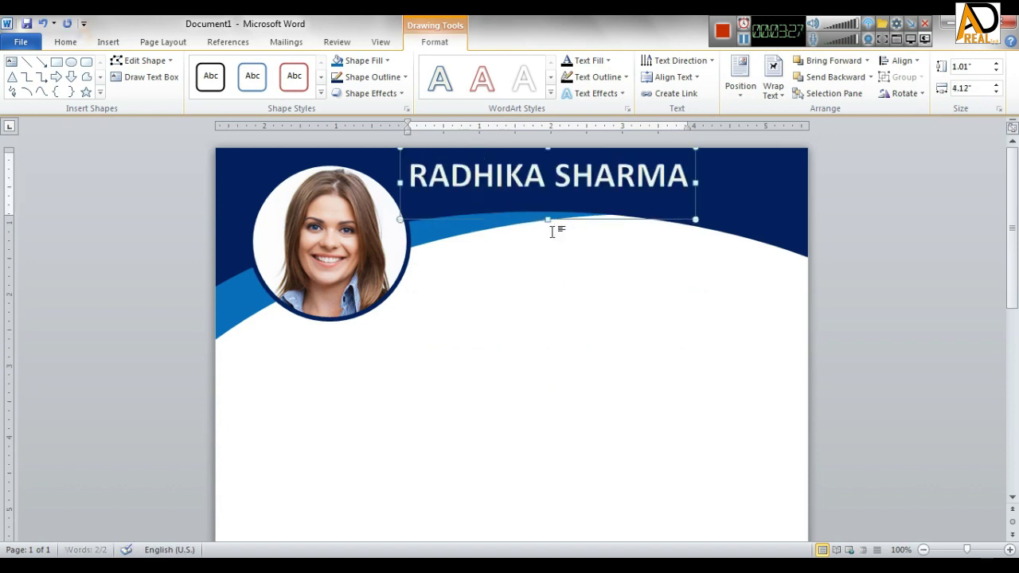
pyautogui.press('Up')
pyautogui.press('Up')
pyautogui.press('Up')
pyautogui.press('Up')
pyautogui.press('Up')
pyautogui.press('Up')
pyautogui.press('Left')
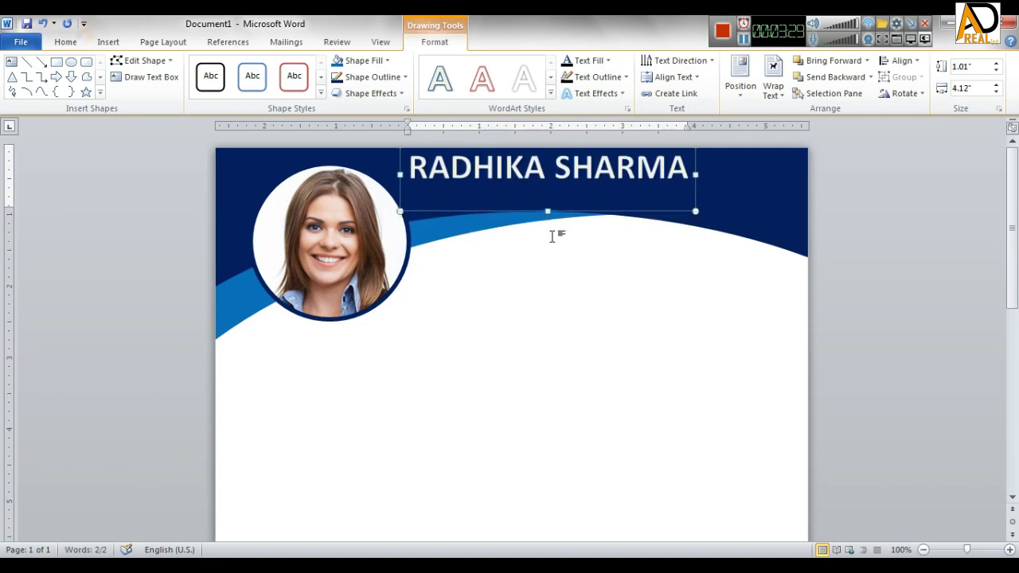
pyautogui.press('Left')
pyautogui.press('Left')
pyautogui.press('Left')
pyautogui.press('Left')
pyautogui.press('Left')
pyautogui.press('Left')
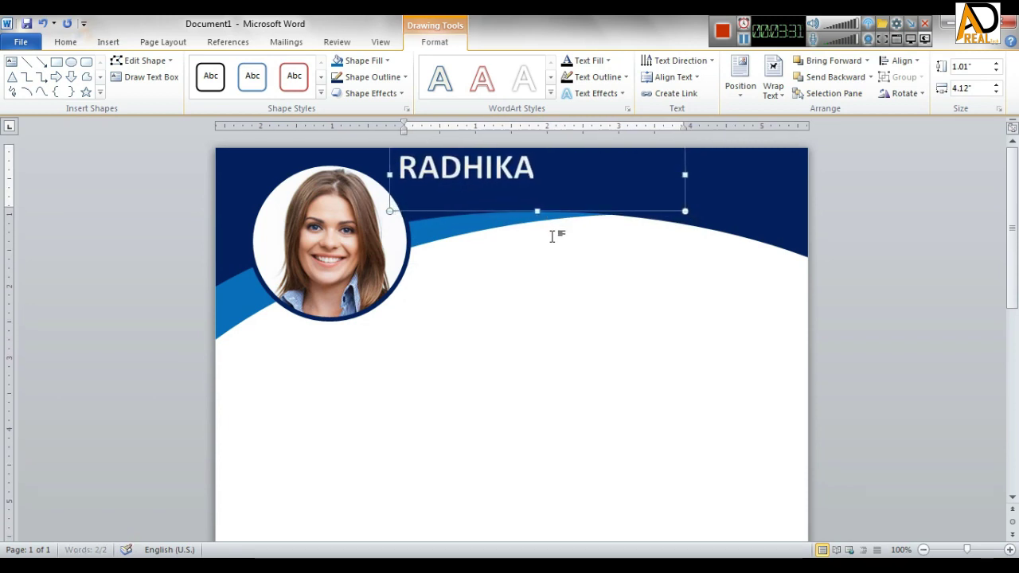
pyautogui.press('Left')
pyautogui.press('Left')
pyautogui.press('Left')
pyautogui.press('Left')
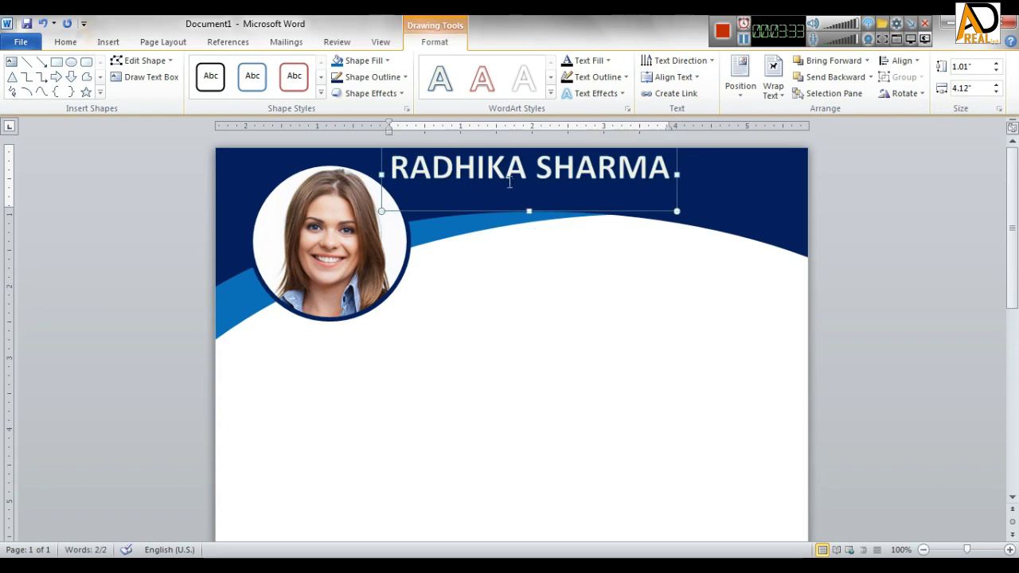
pyautogui.click(537, 270)
pyautogui.click(108, 41)
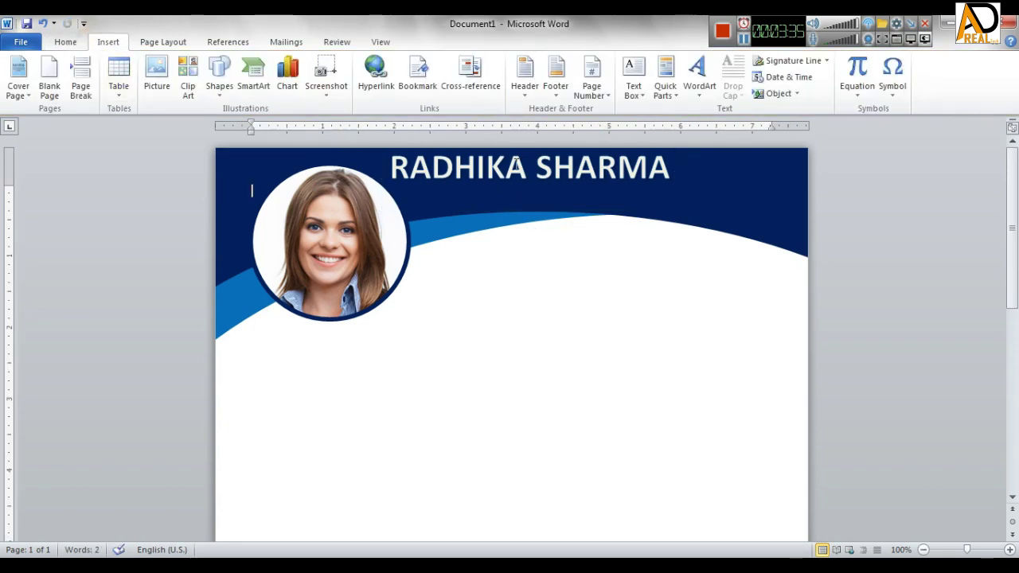
# - Insert a second WordArt reading 'GRAPHIC DESIGNER'
pyautogui.click(699, 70)
pyautogui.click(699, 127)
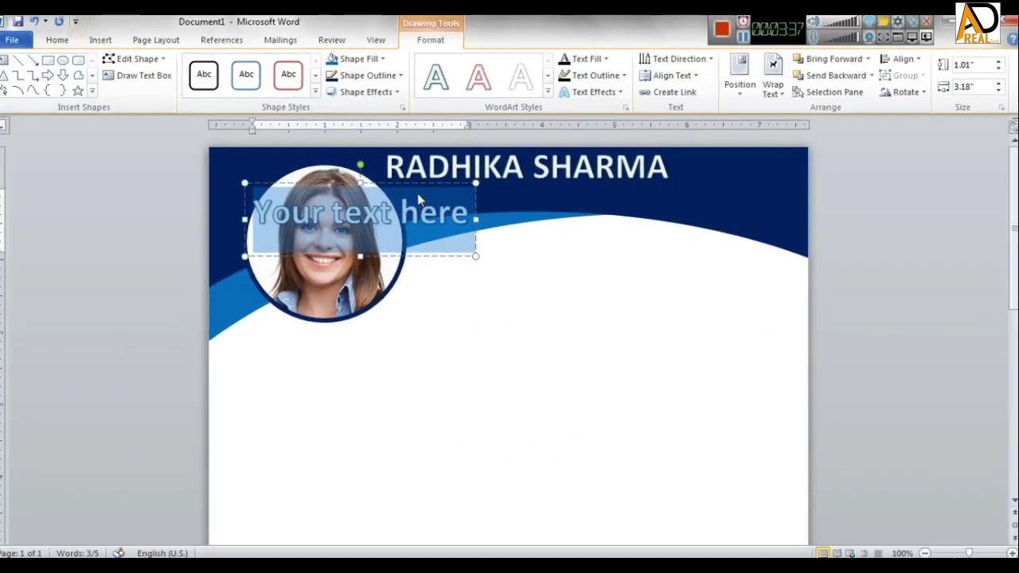
pyautogui.moveTo(413, 185)
pyautogui.mouseDown()
pyautogui.moveTo(591, 365)
pyautogui.moveTo(437, 356)
pyautogui.mouseUp()
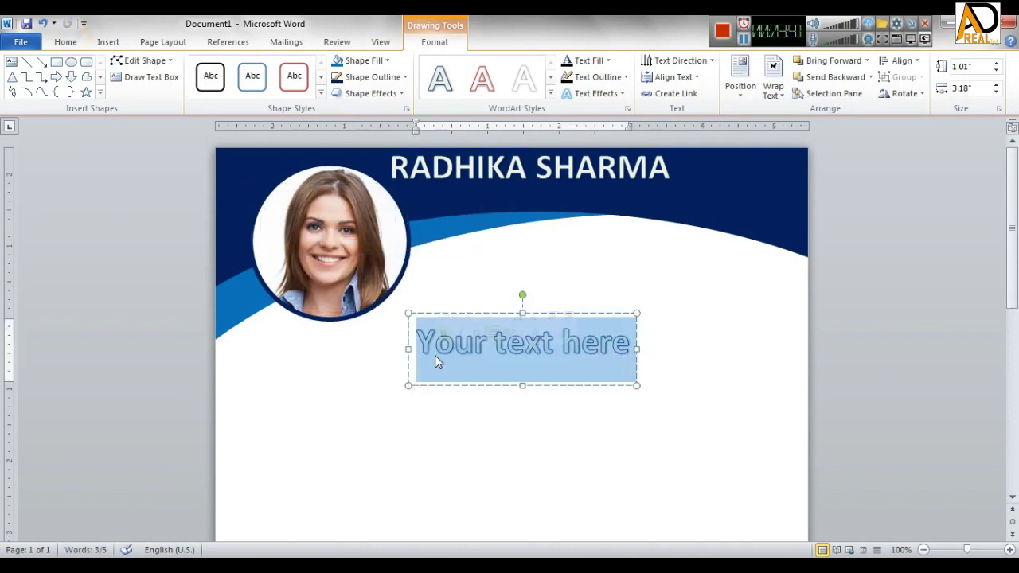
pyautogui.write('G')
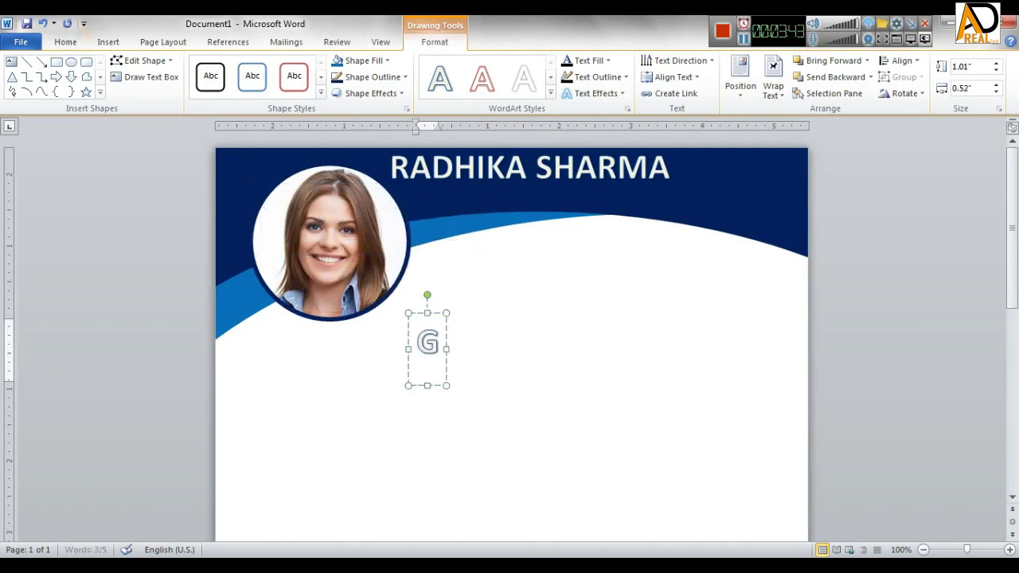
pyautogui.write('RAPHIC')
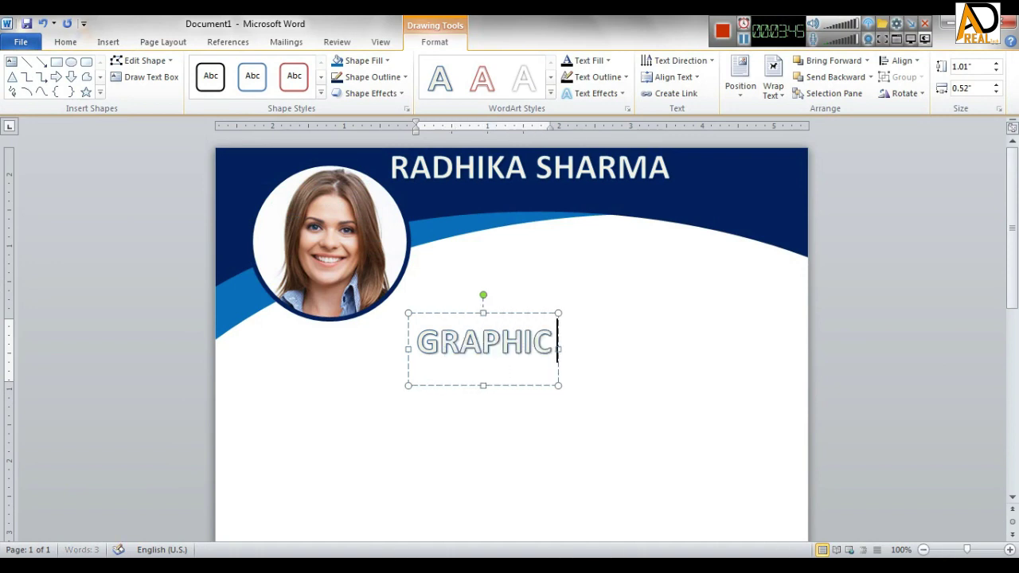
pyautogui.write(' DESI')
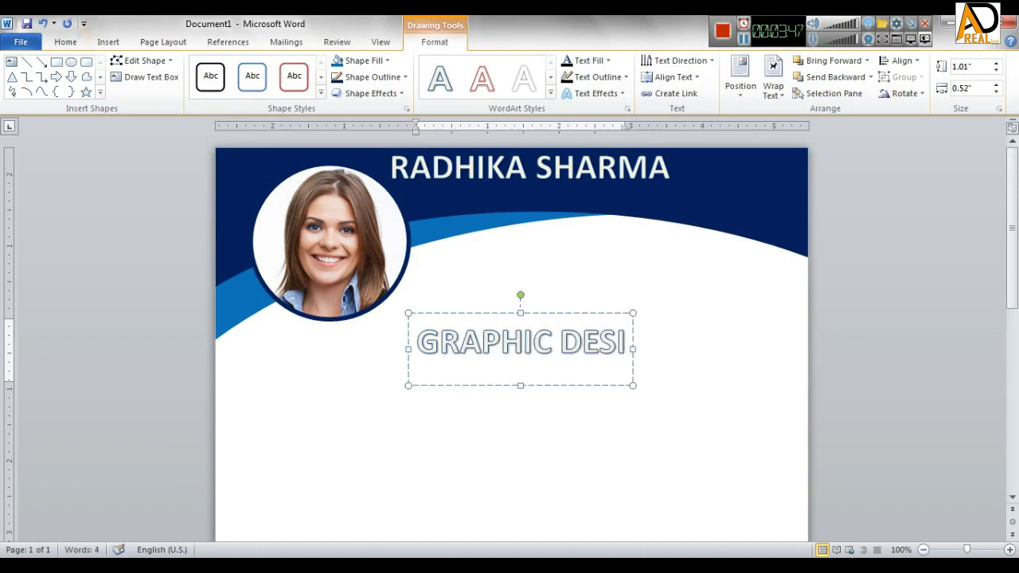
pyautogui.write('GNE')
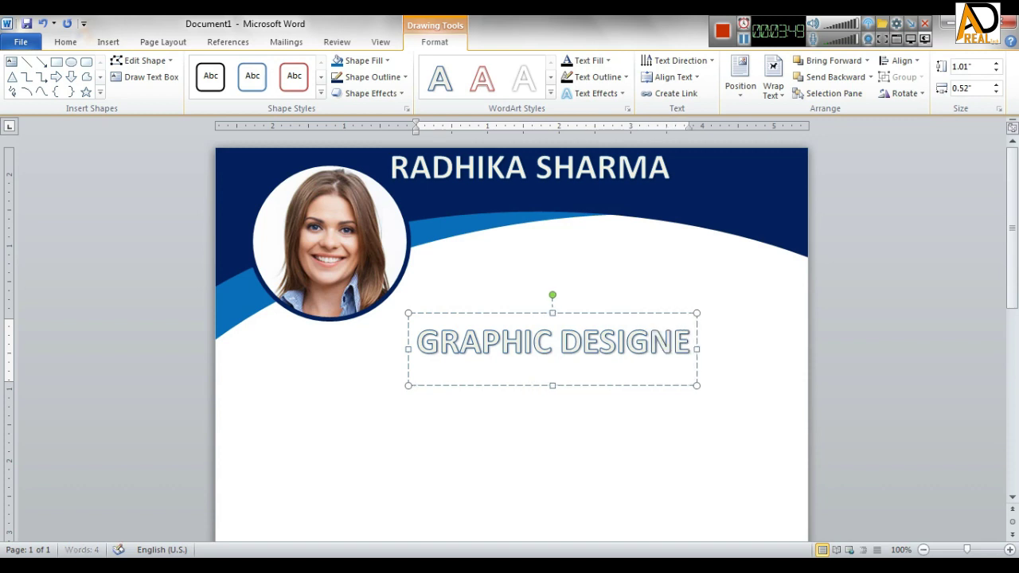
pyautogui.write('R')
# - Shrink 'GRAPHIC DESIGNER' to 18 pt and move it under the name heading
pyautogui.tripleClick(453, 346)
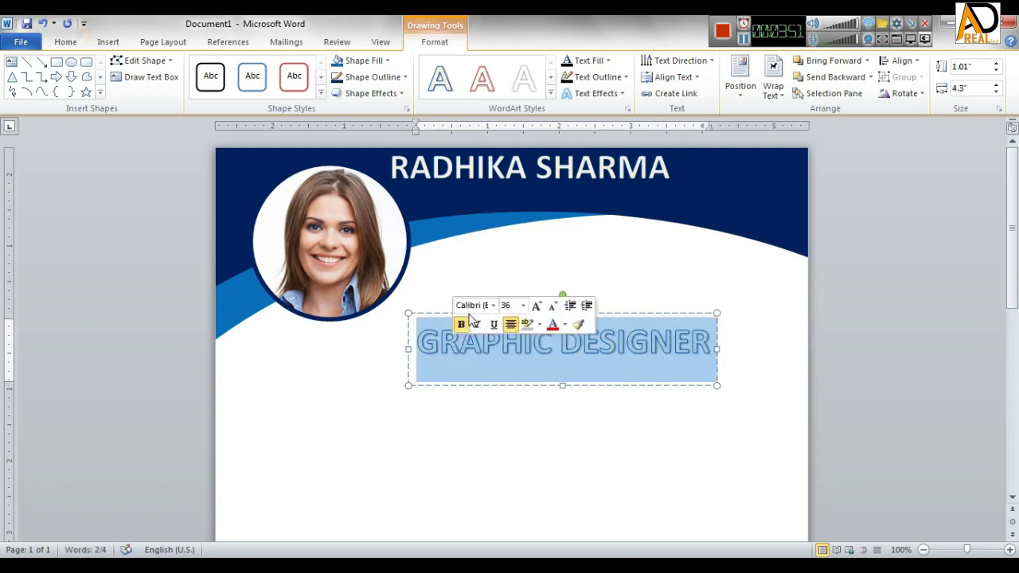
pyautogui.click(418, 314)
pyautogui.tripleClick(444, 338)
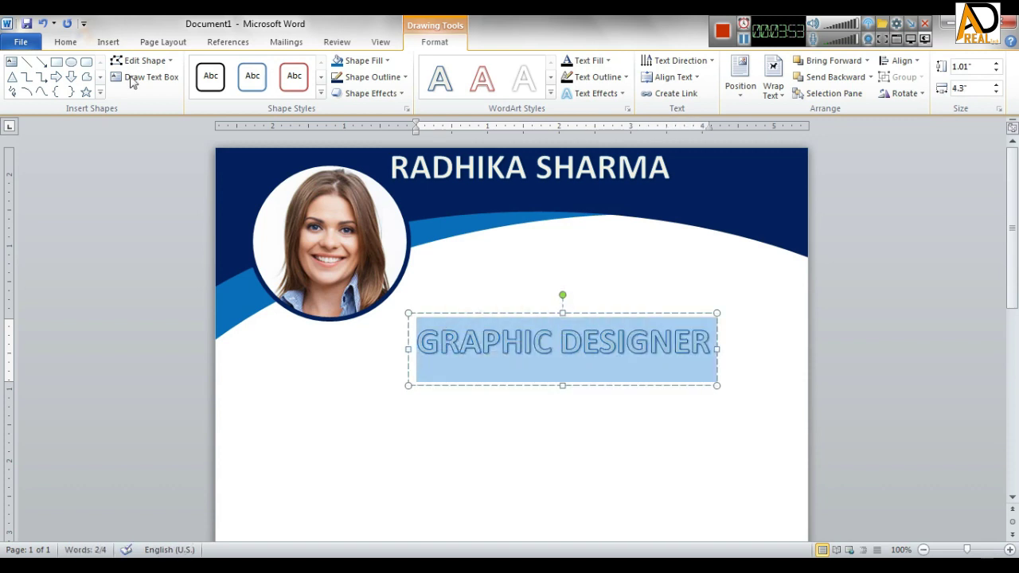
pyautogui.click(78, 44)
pyautogui.click(247, 68)
pyautogui.click(246, 68)
pyautogui.click(246, 68)
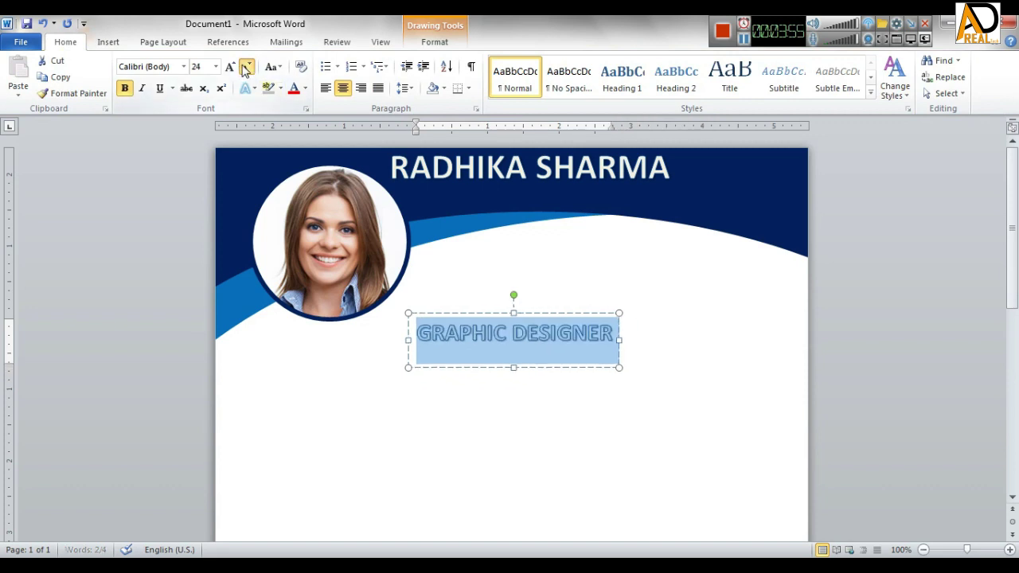
pyautogui.click(246, 67)
pyautogui.click(246, 67)
pyautogui.click(246, 68)
pyautogui.moveTo(451, 317); pyautogui.dragTo(438, 179)
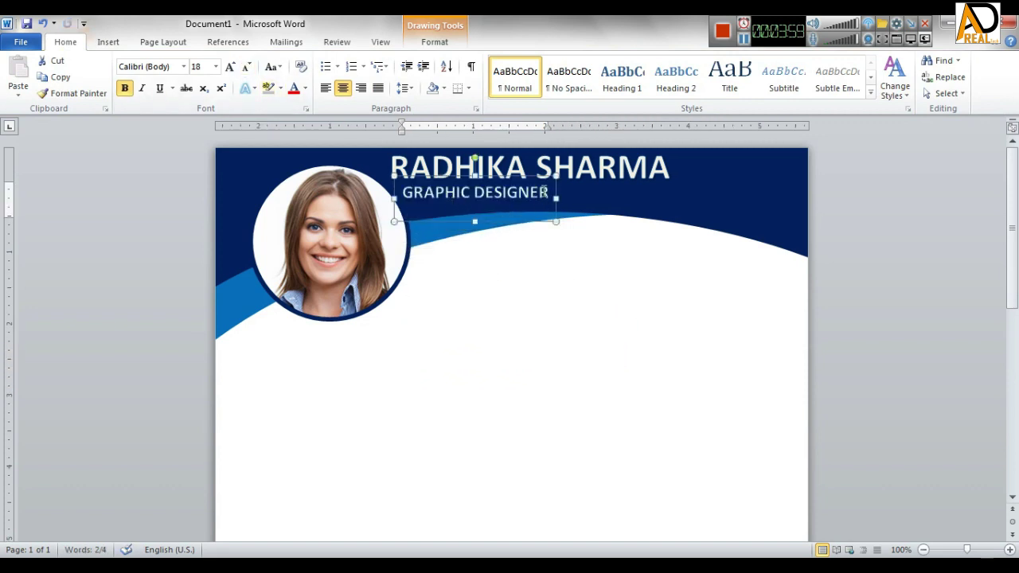
# - Nudge the name heading box right, then select the first name text
pyautogui.click(503, 168)
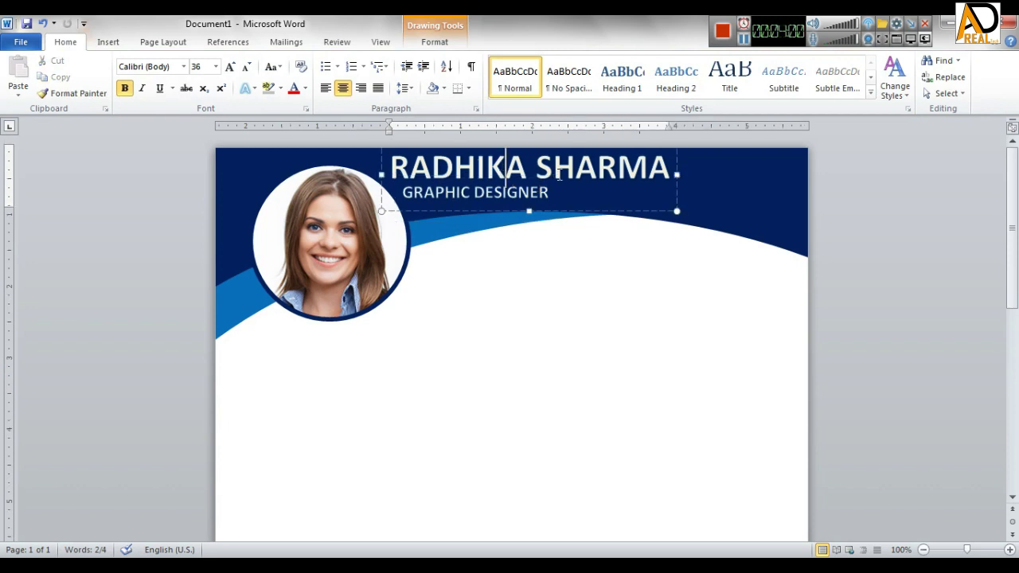
pyautogui.click(653, 213)
pyautogui.press('Right')
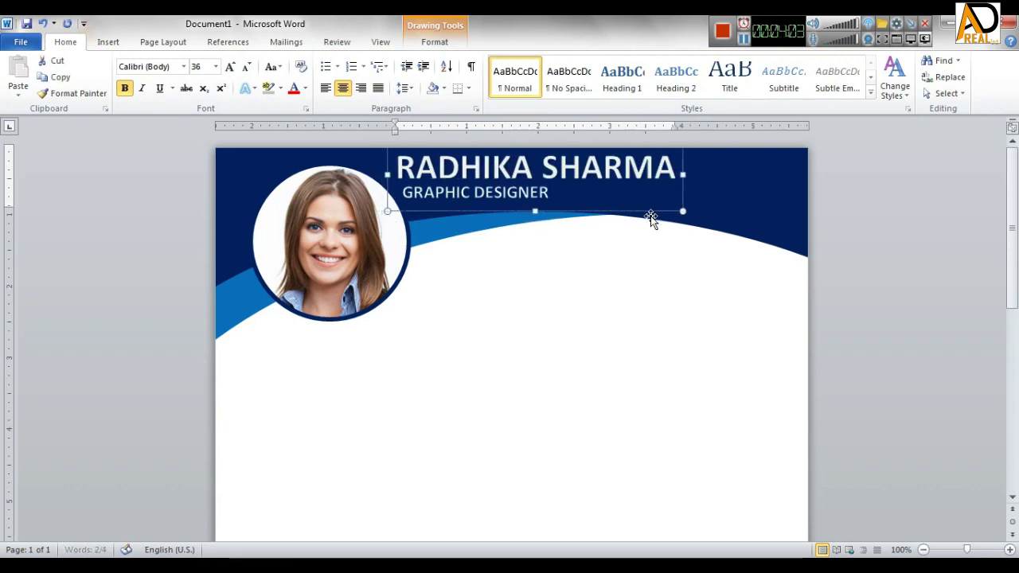
pyautogui.press('Right')
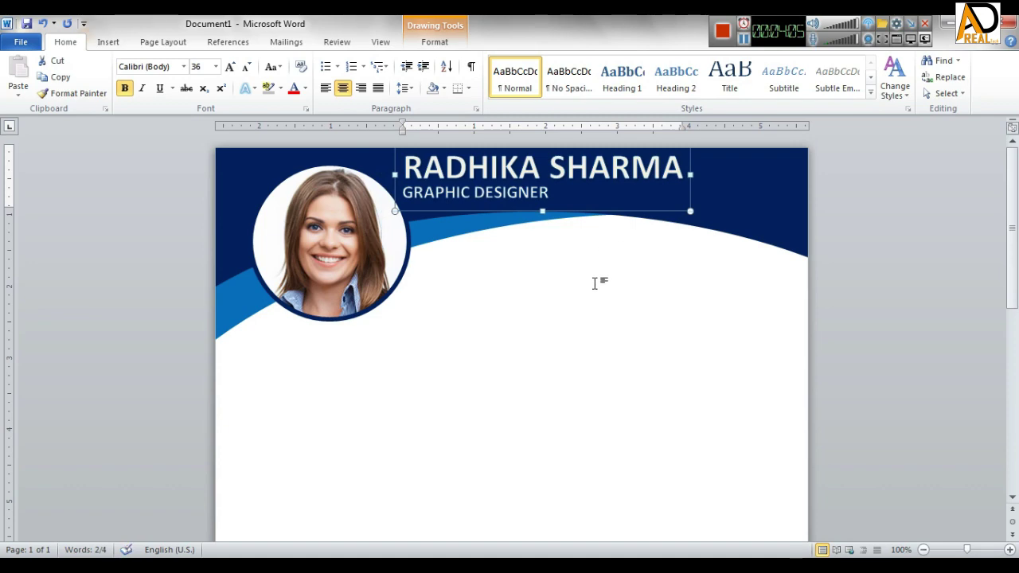
pyautogui.click(594, 282)
pyautogui.moveTo(406, 167); pyautogui.dragTo(541, 167)
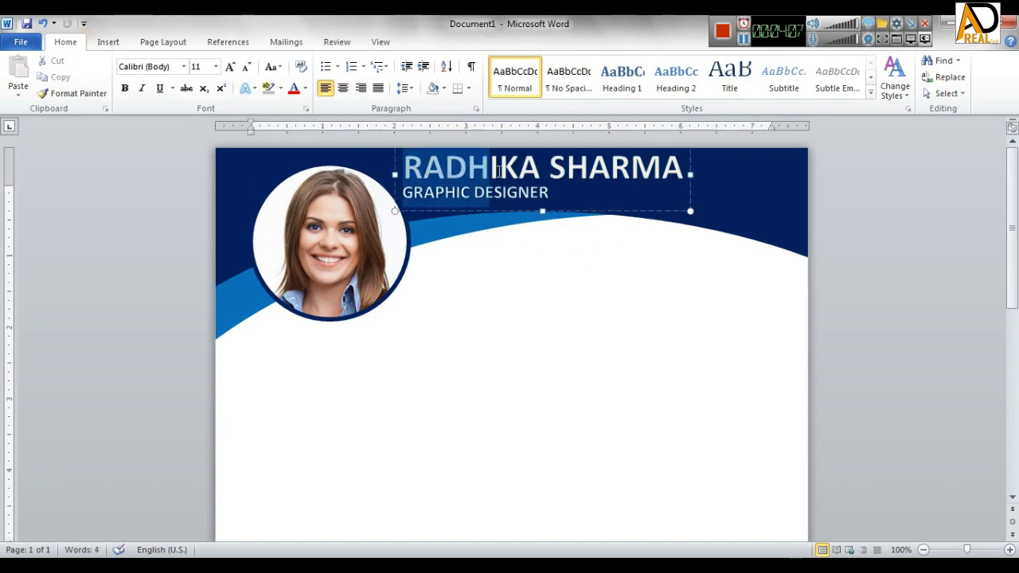
# - Colour the first name in the heading light blue, leaving the surname white
pyautogui.click(306, 89)
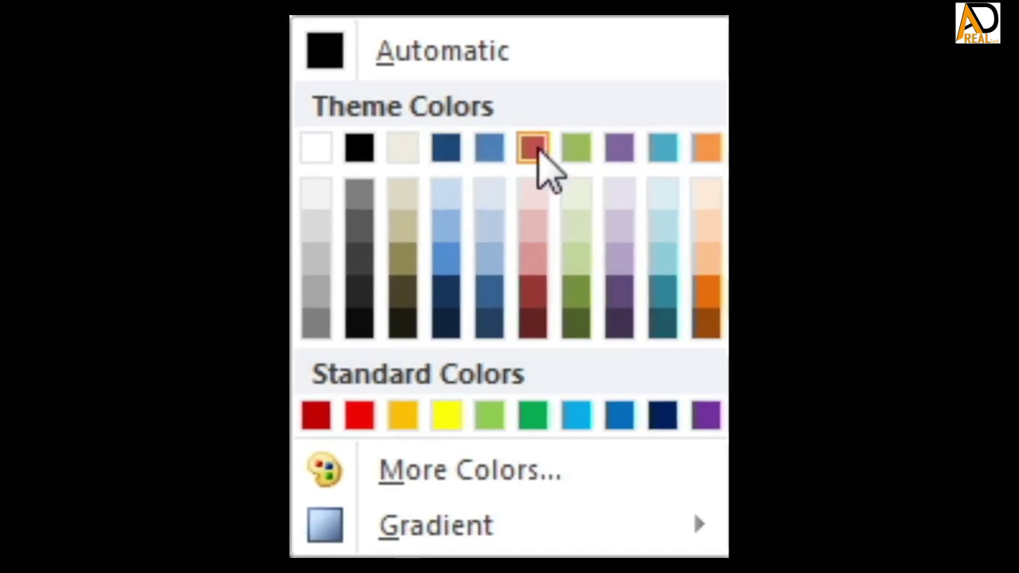
pyautogui.click(579, 416)
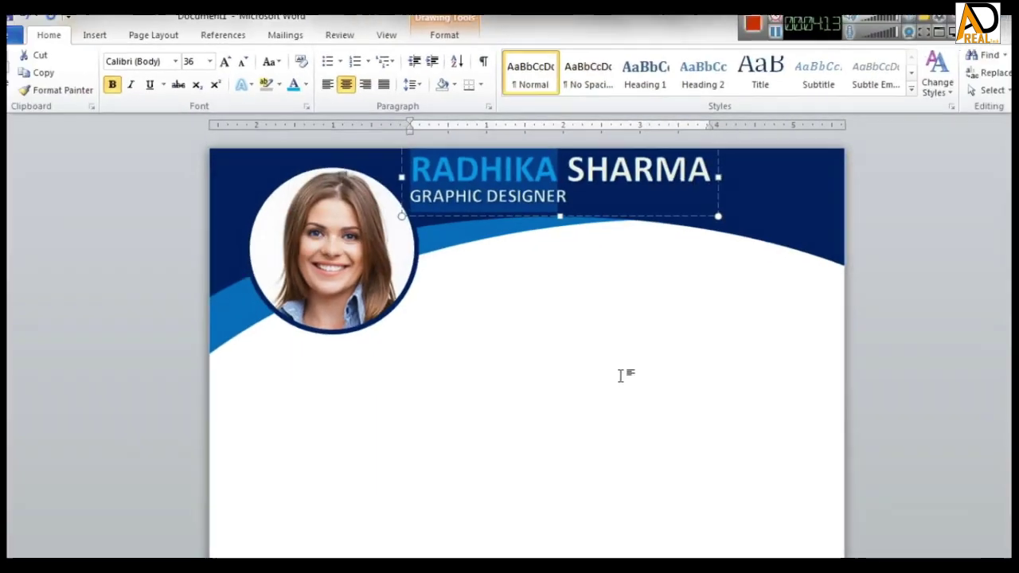
pyautogui.click(621, 374)
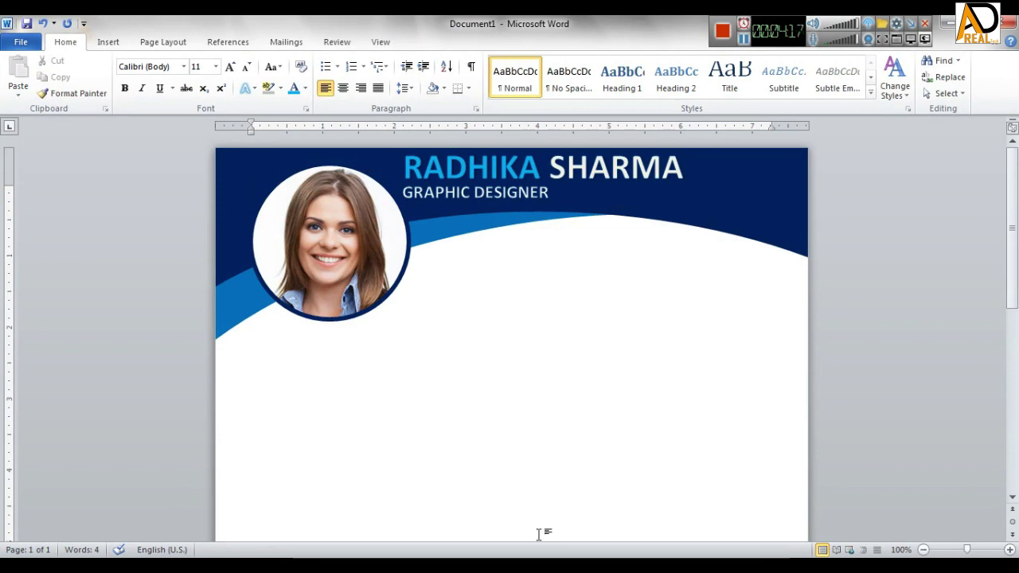
# - Zoom out to 40% to show the whole page and pick the Line shape
pyautogui.scroll(-3, 473, 431)
pyautogui.scroll(-5, 473, 431)
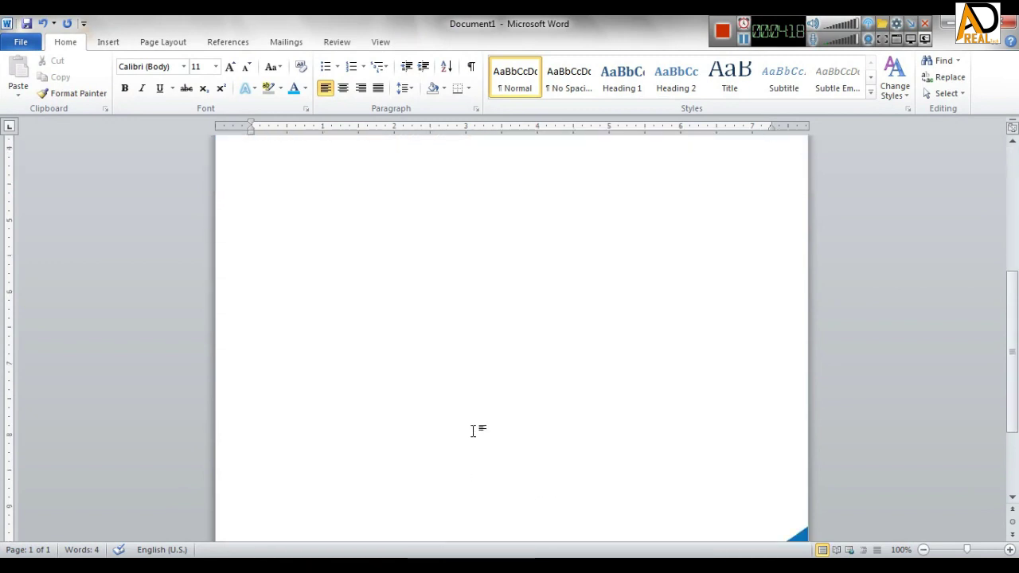
pyautogui.click(923, 549)
pyautogui.click(924, 550)
pyautogui.click(924, 549)
pyautogui.click(924, 550)
pyautogui.click(923, 549)
pyautogui.click(924, 550)
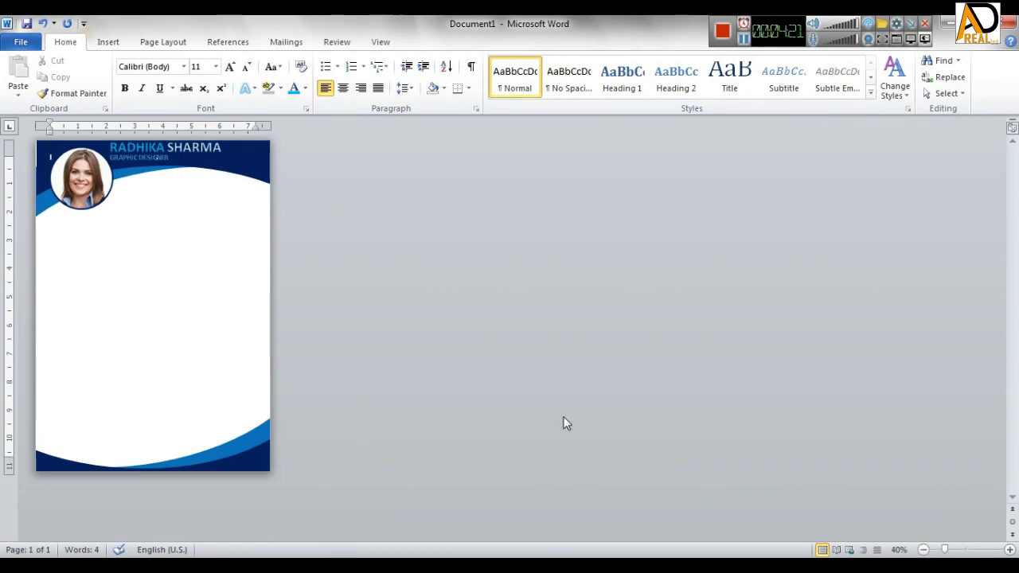
pyautogui.click(108, 41)
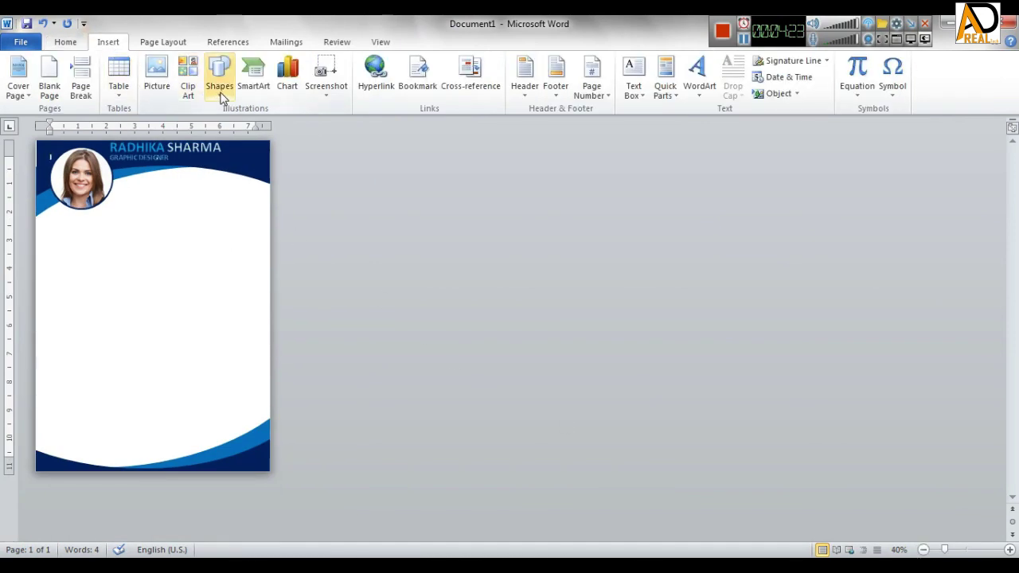
pyautogui.click(219, 79)
pyautogui.click(229, 124)
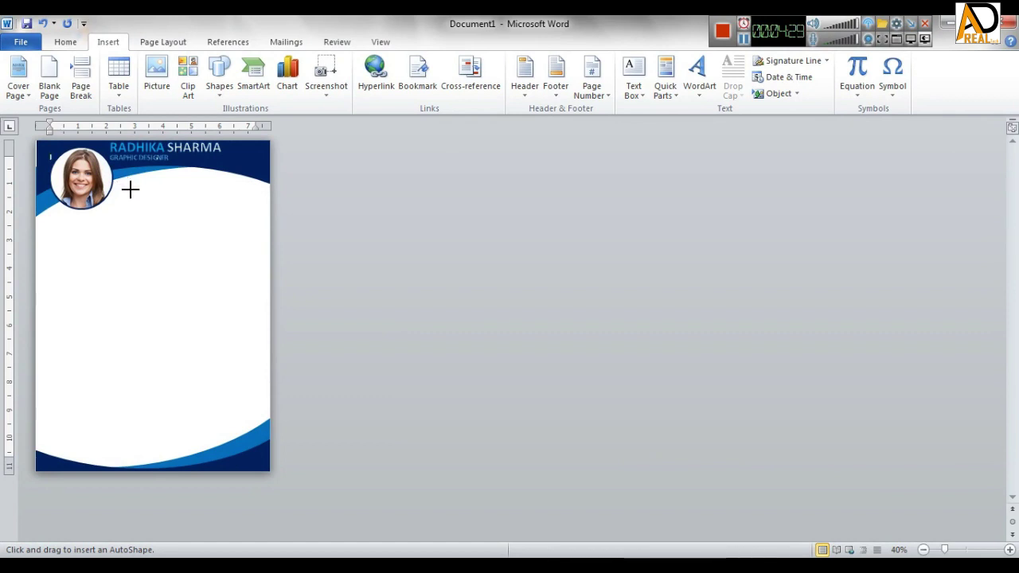
# - Draw a long vertical line down the page just right of the photo
pyautogui.moveTo(129, 188); pyautogui.dragTo(121, 454)
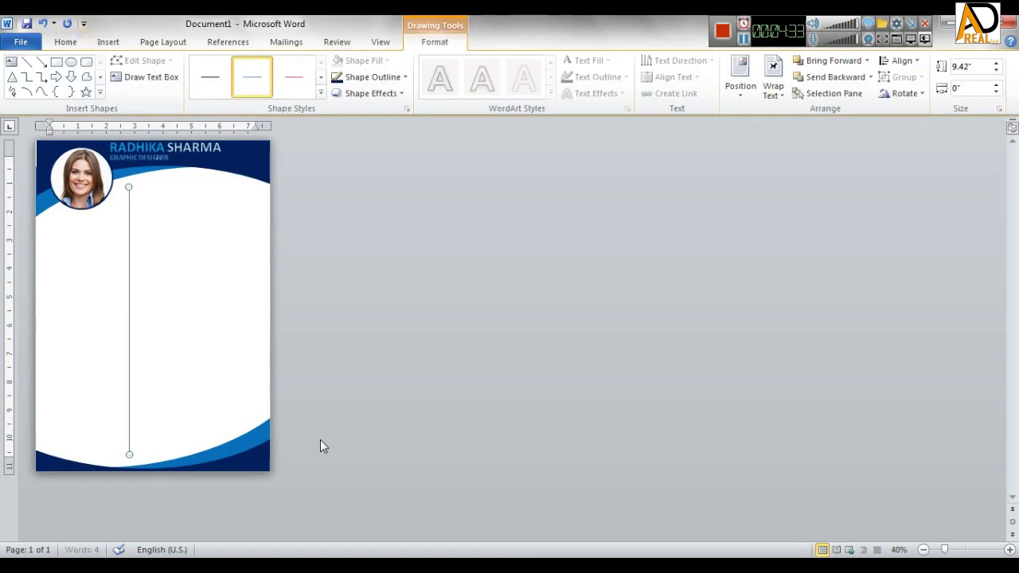
pyautogui.click(1008, 550)
pyautogui.click(1008, 550)
pyautogui.click(1008, 550)
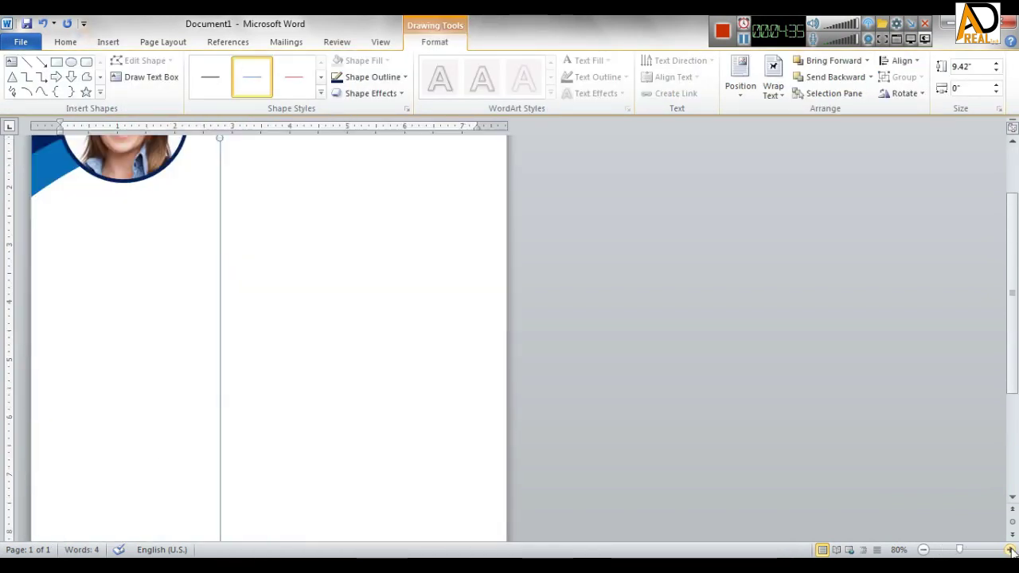
pyautogui.click(1009, 551)
pyautogui.click(1009, 550)
pyautogui.click(1010, 550)
pyautogui.scroll(3, 630, 432)
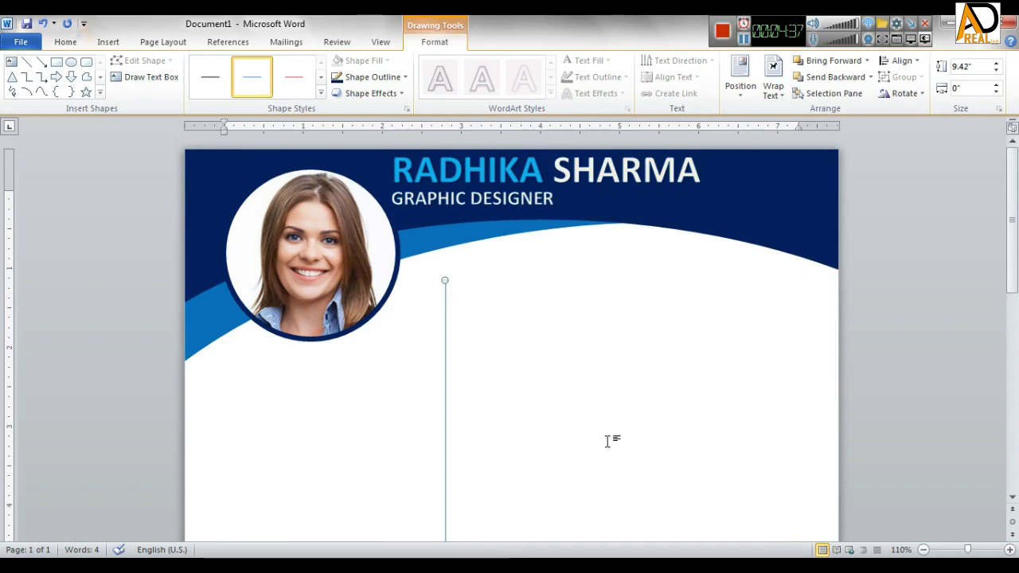
pyautogui.click(924, 550)
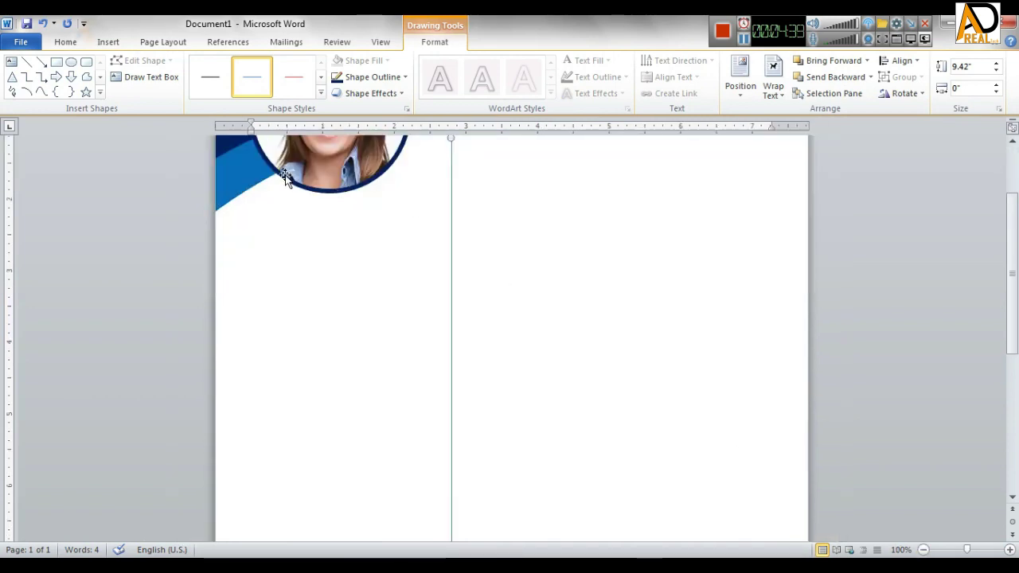
# - Set the vertical line's outline weight to 4½ pt
pyautogui.click(377, 77)
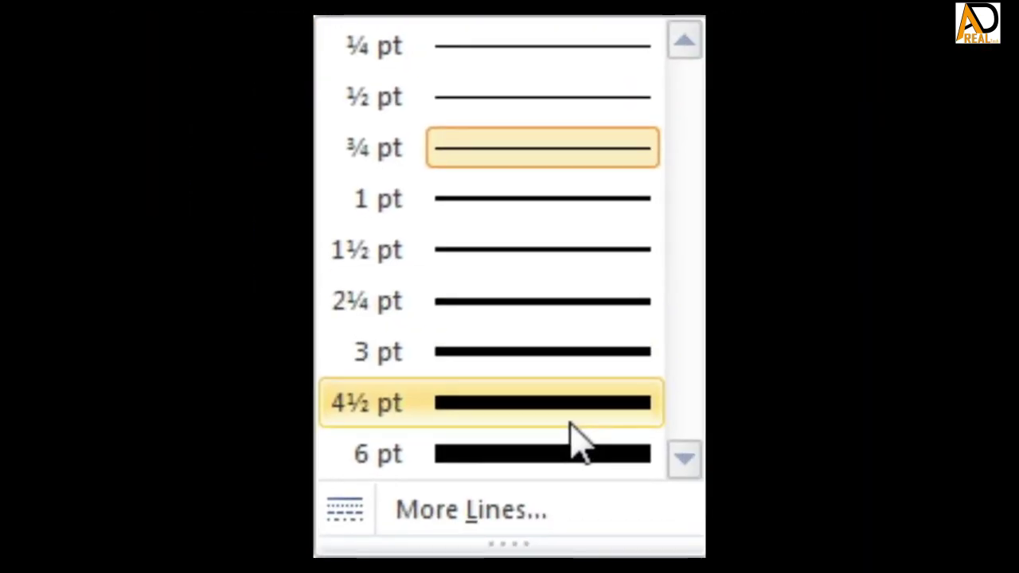
pyautogui.click(572, 427)
pyautogui.click(637, 402)
pyautogui.scroll(-3, 641, 406)
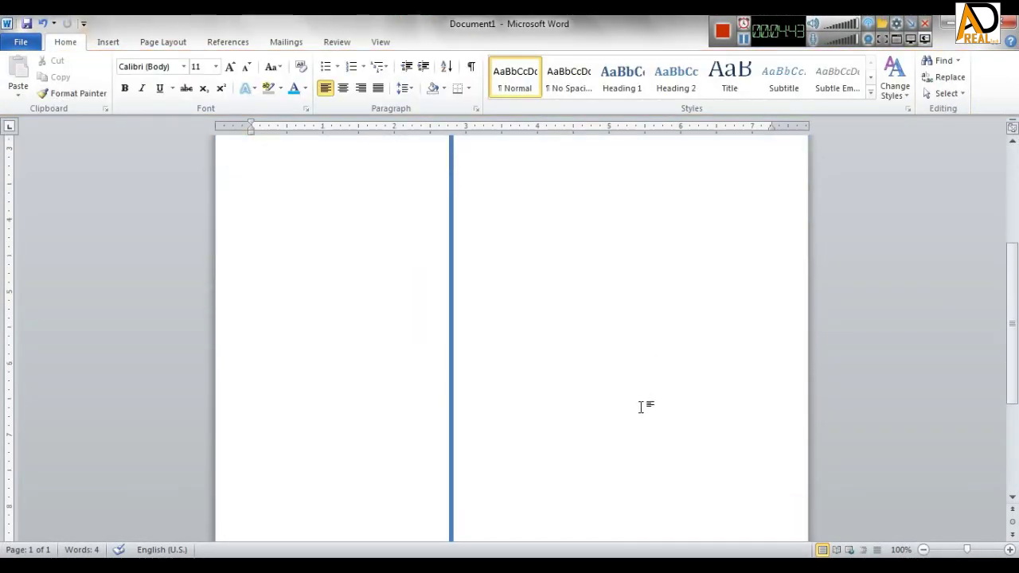
pyautogui.scroll(-3, 641, 406)
pyautogui.scroll(2, 653, 420)
pyautogui.scroll(10, 658, 427)
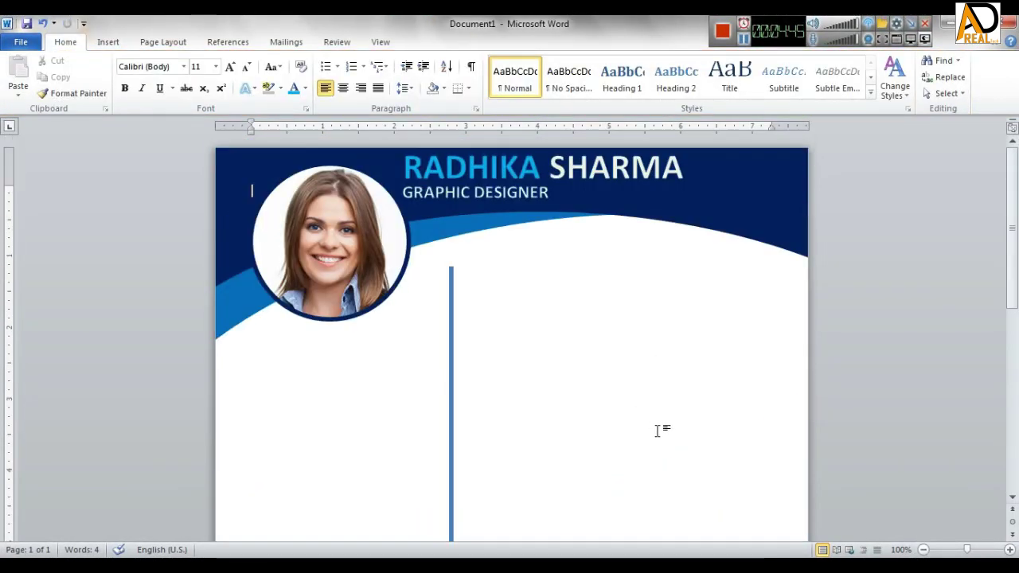
pyautogui.scroll(-10, 658, 431)
pyautogui.scroll(3, 660, 436)
pyautogui.scroll(7, 660, 438)
# - Insert first-style WordArt below the photo and replace its text with CONTACT
pyautogui.click(1010, 549)
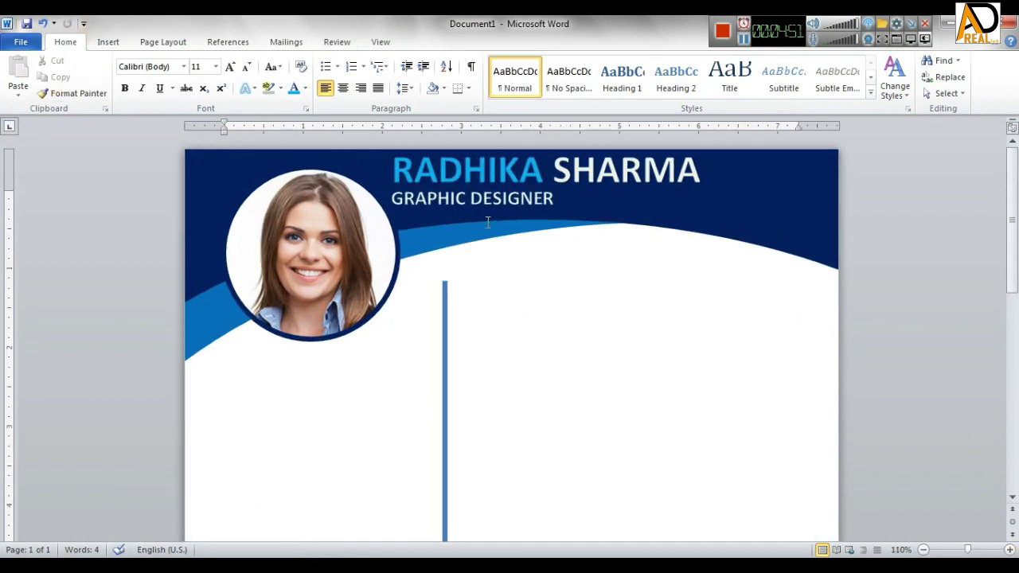
pyautogui.click(112, 43)
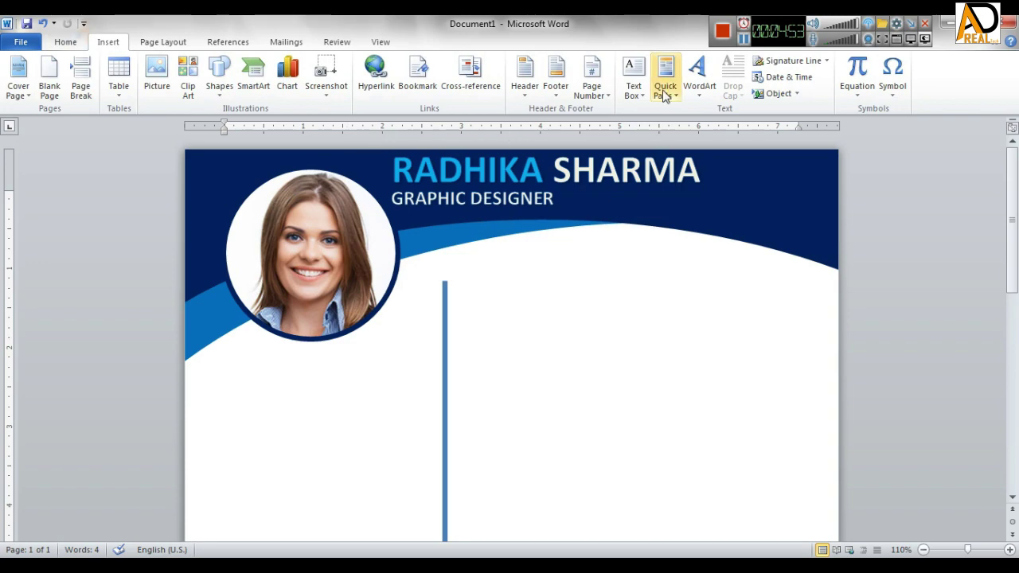
pyautogui.click(697, 73)
pyautogui.click(536, 118)
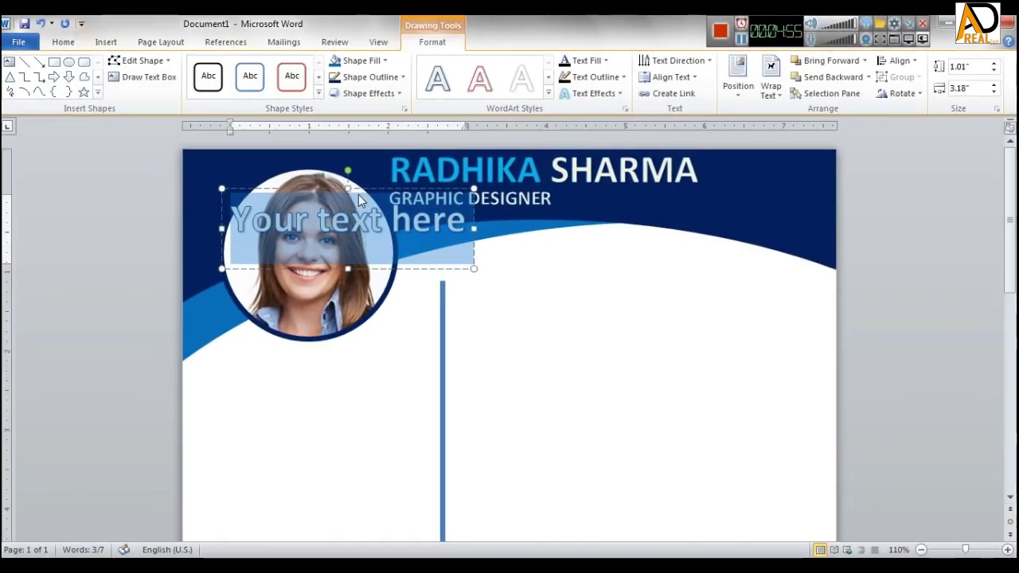
pyautogui.moveTo(370, 218)
pyautogui.mouseDown()
pyautogui.moveTo(343, 354)
pyautogui.moveTo(358, 340)
pyautogui.mouseUp()
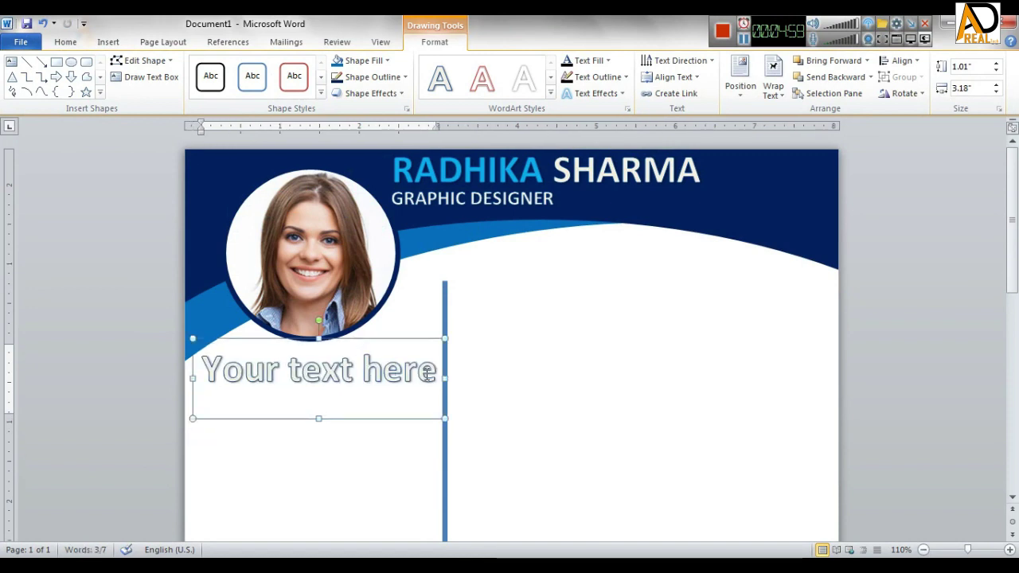
pyautogui.moveTo(429, 374); pyautogui.dragTo(253, 375)
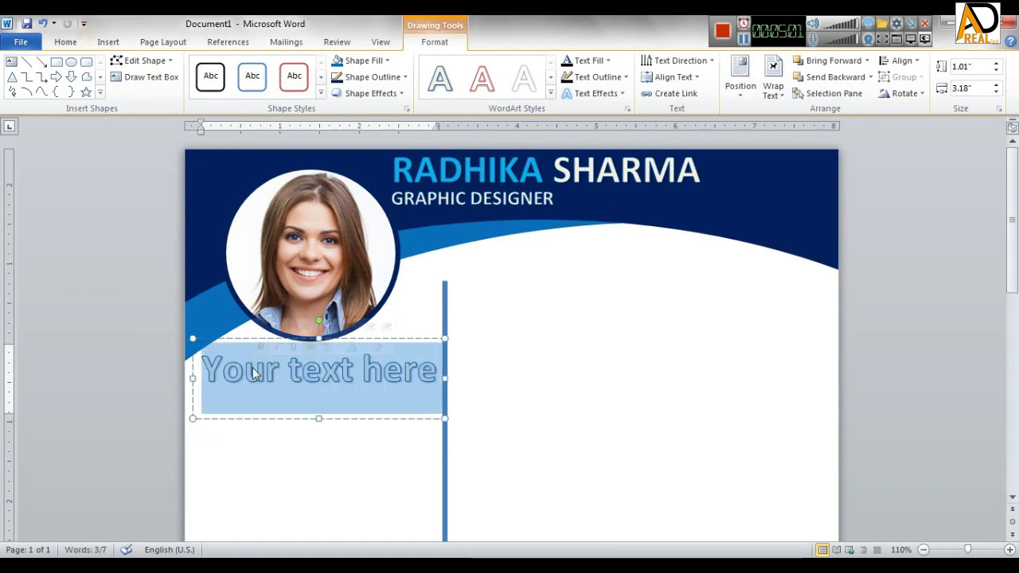
pyautogui.write('CONTAC')
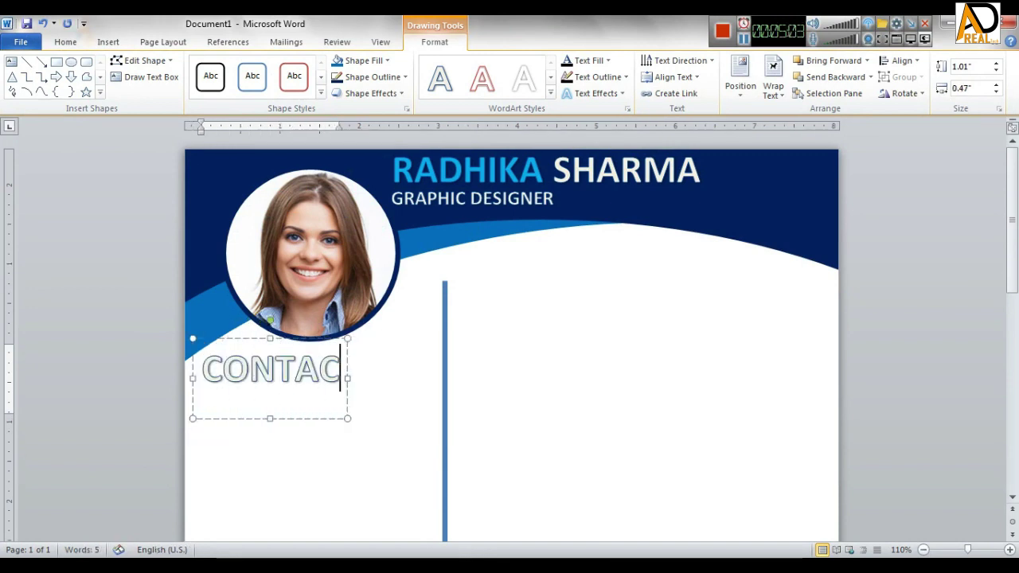
pyautogui.write('T')
# - Set the CONTACT text to size 22 and centre it under the photo
pyautogui.hotkey('ctrl', 'a')
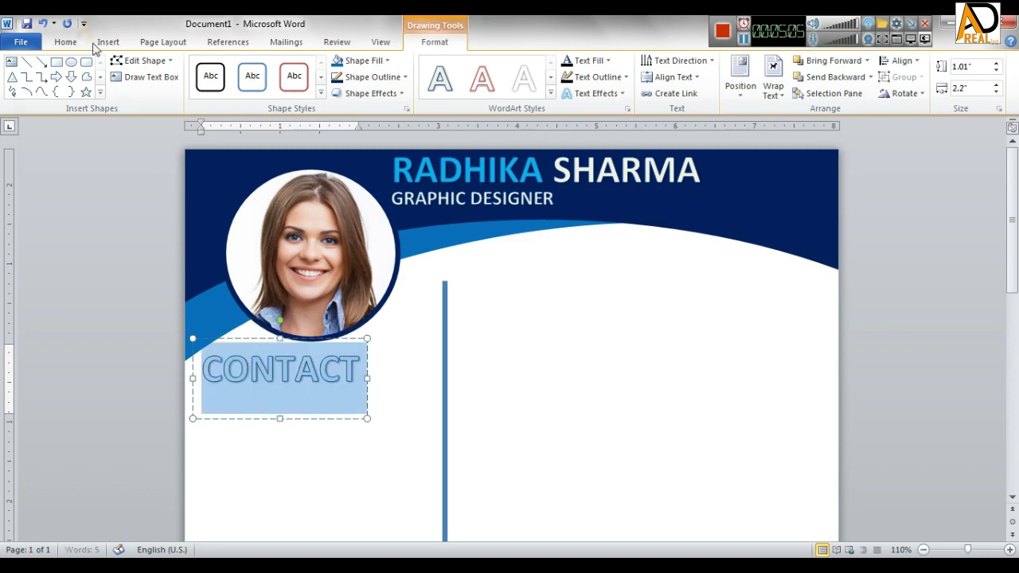
pyautogui.click(65, 41)
pyautogui.click(246, 67)
pyautogui.click(246, 66)
pyautogui.click(246, 67)
pyautogui.click(246, 67)
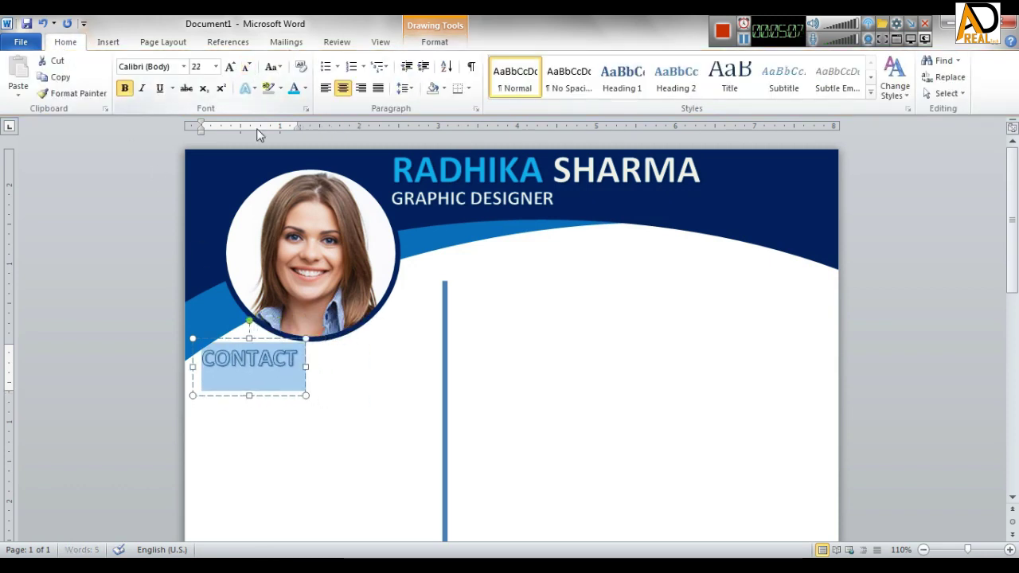
pyautogui.moveTo(266, 341); pyautogui.dragTo(340, 345)
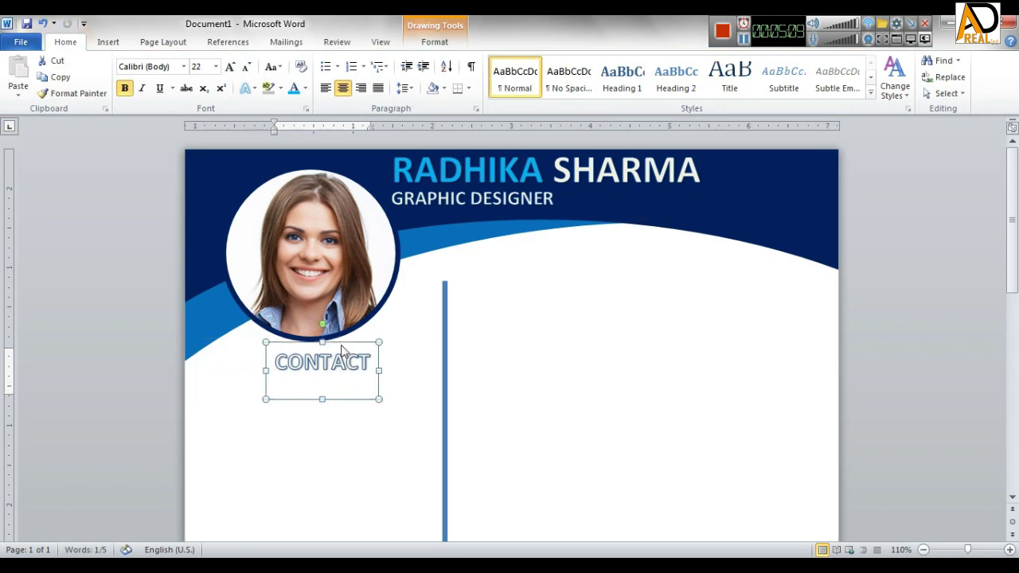
# - Give the CONTACT text a black fill and no outline
pyautogui.click(435, 43)
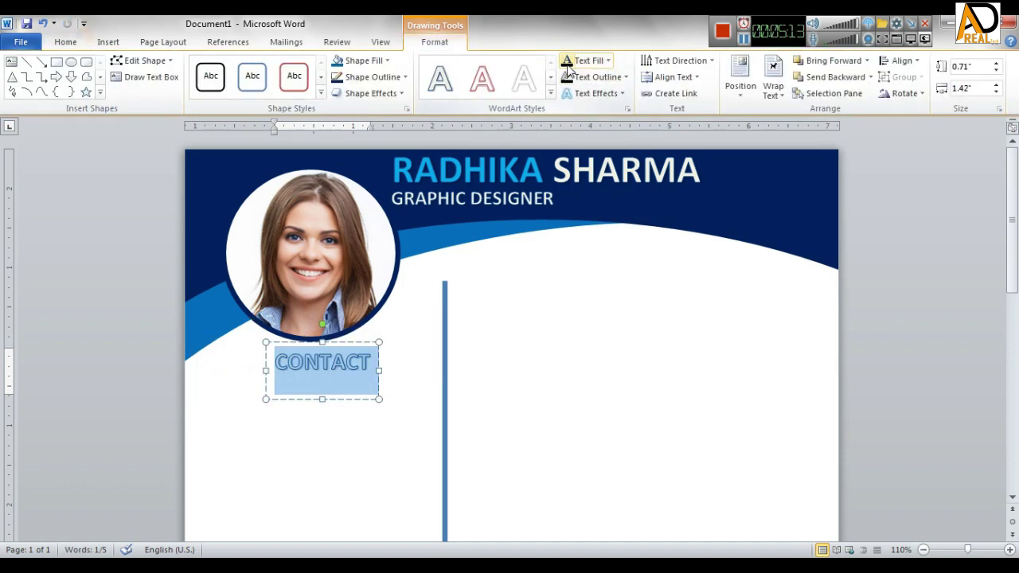
pyautogui.click(603, 63)
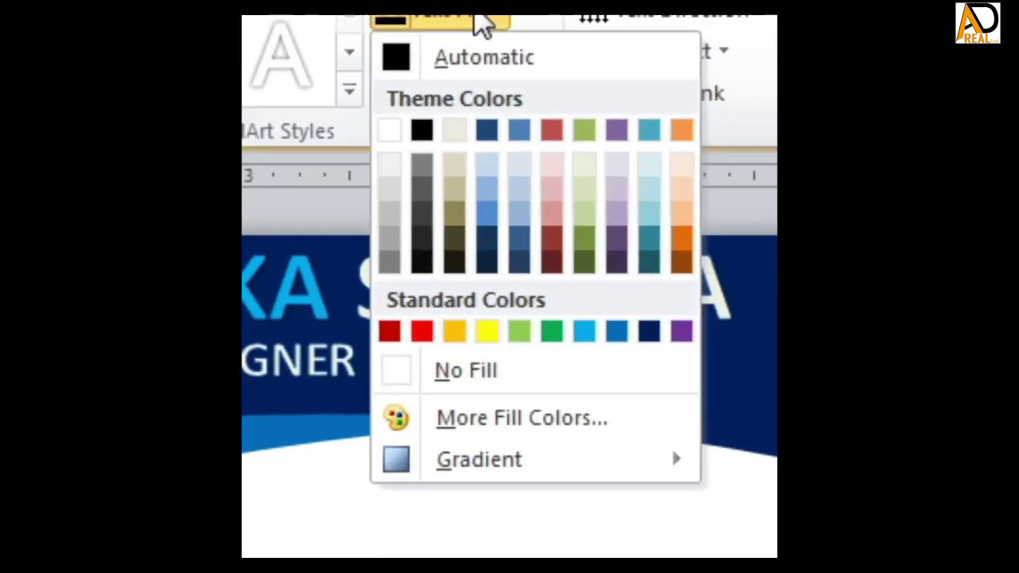
pyautogui.click(579, 108)
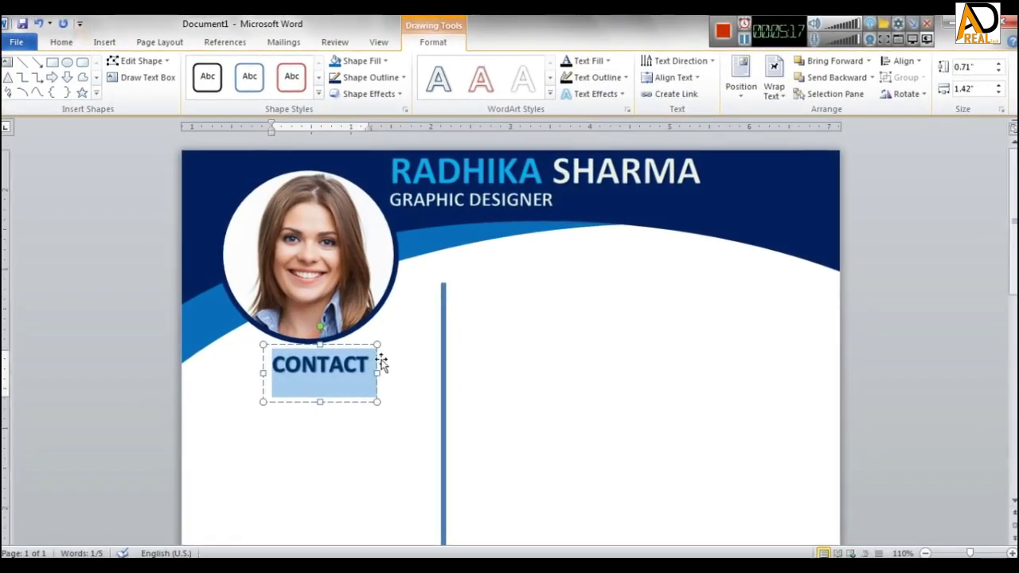
pyautogui.click(593, 92)
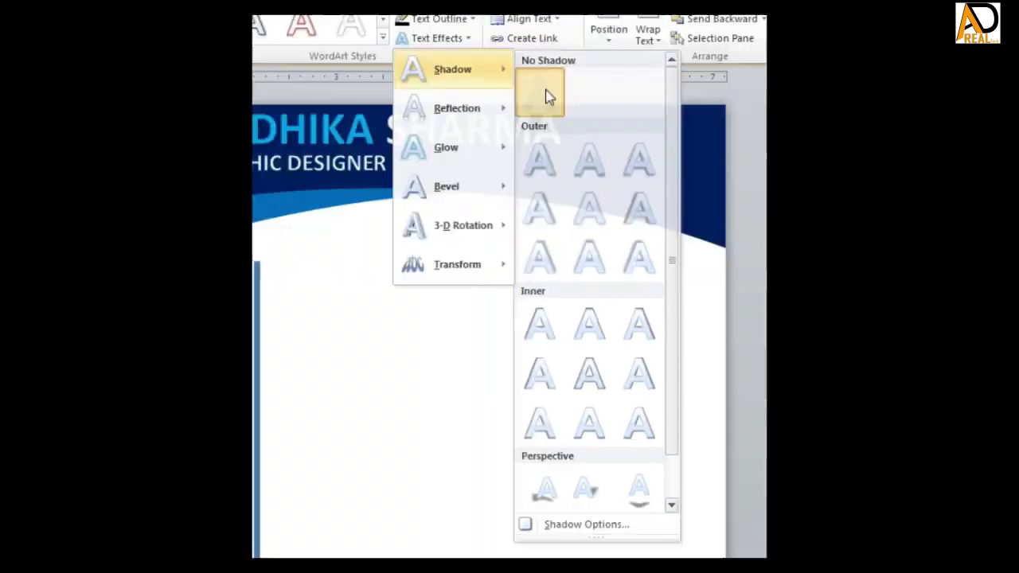
pyautogui.click(678, 138)
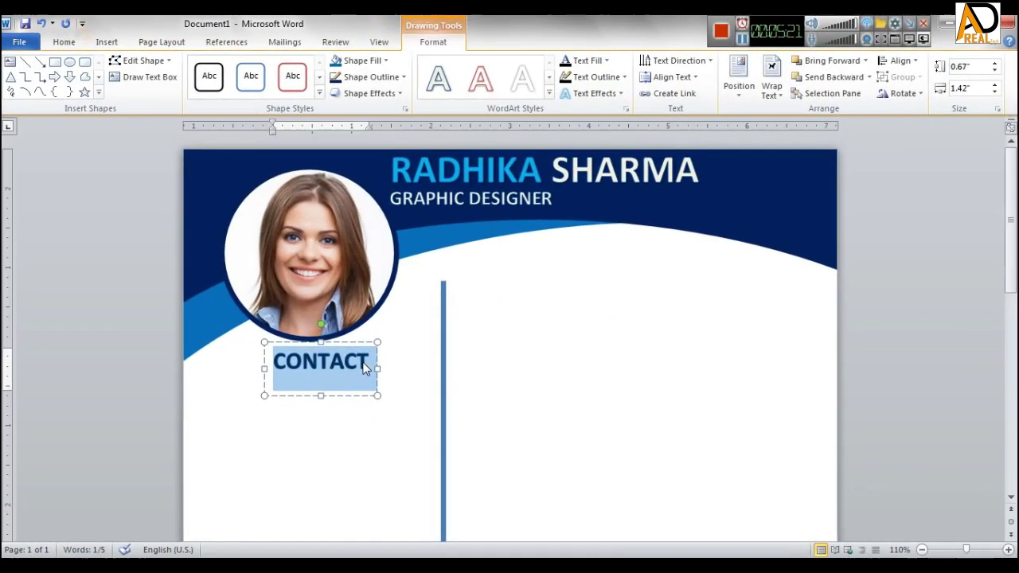
pyautogui.moveTo(373, 362); pyautogui.dragTo(255, 354)
pyautogui.click(626, 76)
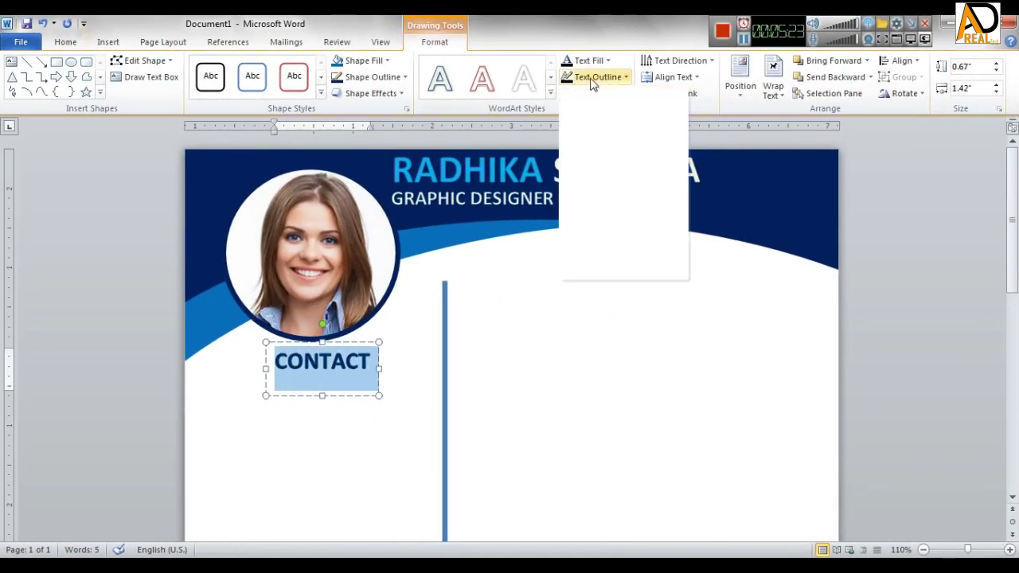
pyautogui.click(594, 215)
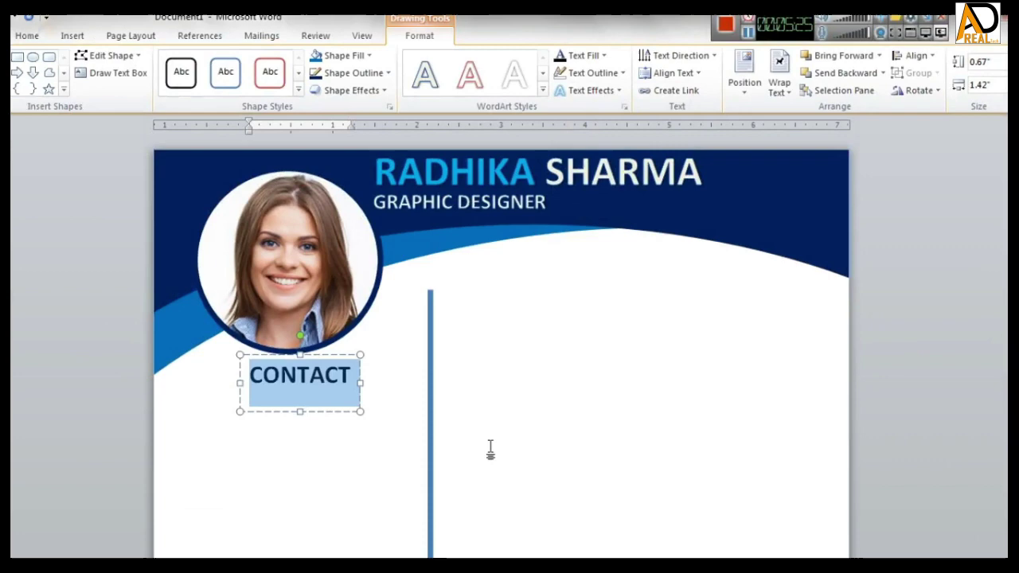
# - Duplicate the CONTACT heading and drag the copy down the left column
pyautogui.click(323, 406)
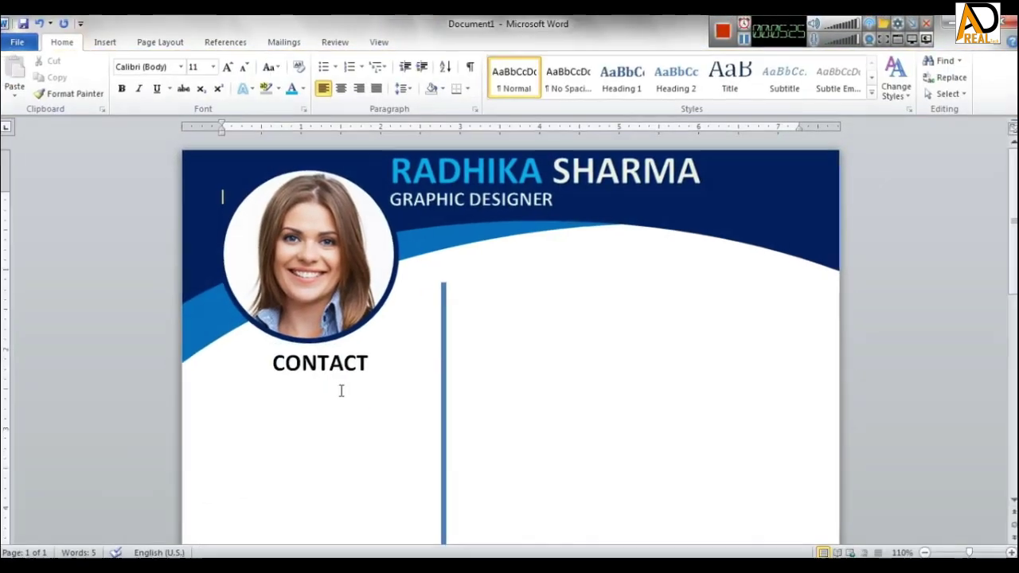
pyautogui.scroll(-3, 331, 410)
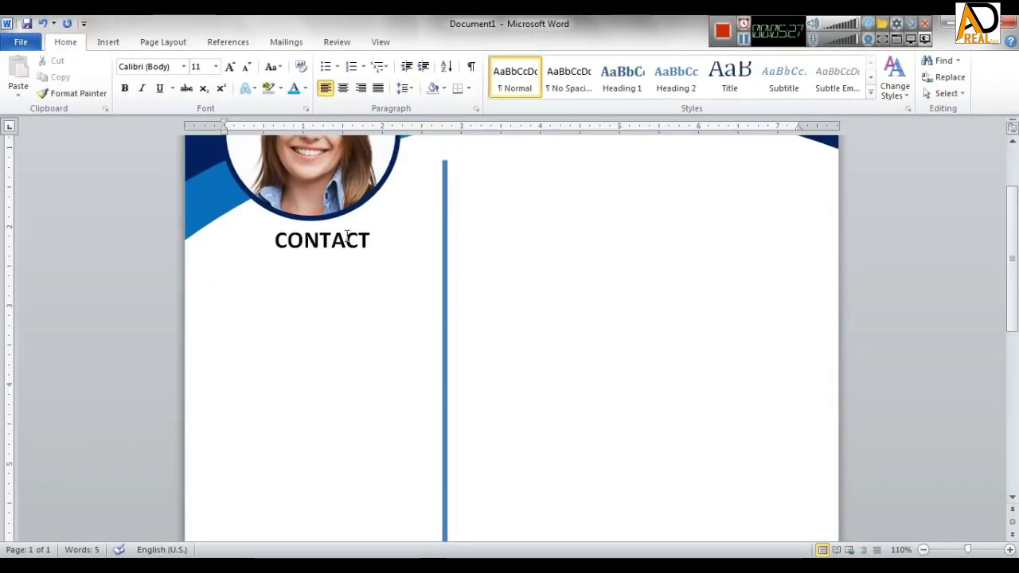
pyautogui.click(347, 237)
pyautogui.click(352, 225)
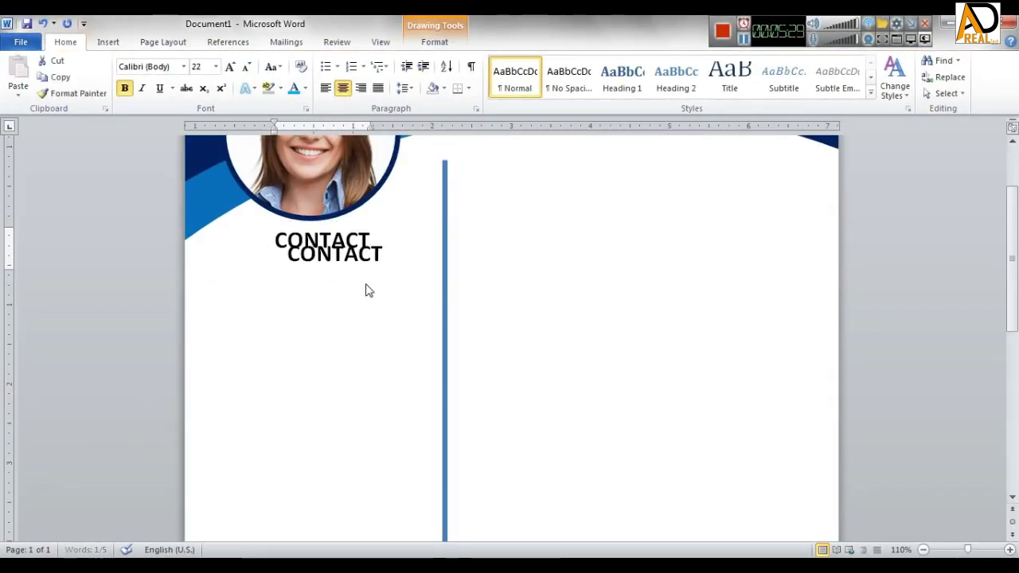
pyautogui.hotkey('ctrl', 'c')
pyautogui.hotkey('ctrl', 'v')
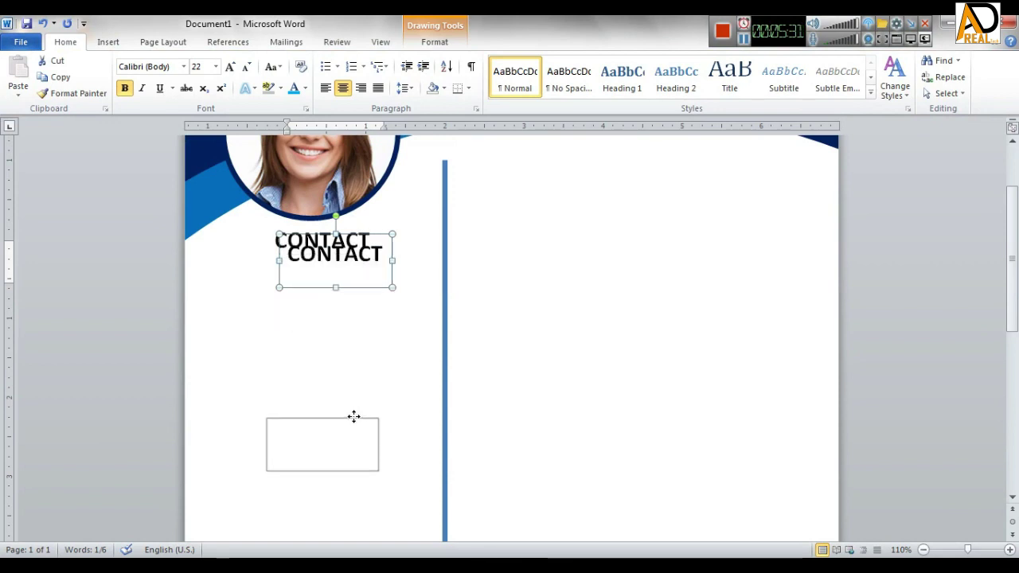
pyautogui.moveTo(368, 270); pyautogui.dragTo(352, 417)
pyautogui.scroll(-3, 358, 414)
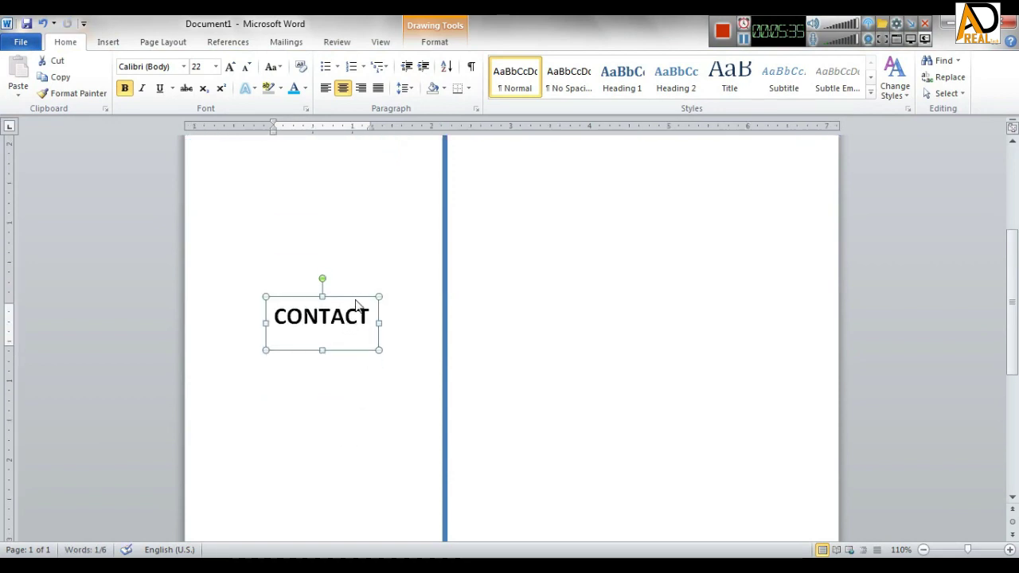
# - Place another copy further down the page and retype it as LANGUAGE
pyautogui.hotkey('ctrl', 'v')
pyautogui.moveTo(352, 315); pyautogui.dragTo(342, 446)
pyautogui.scroll(-3, 348, 446)
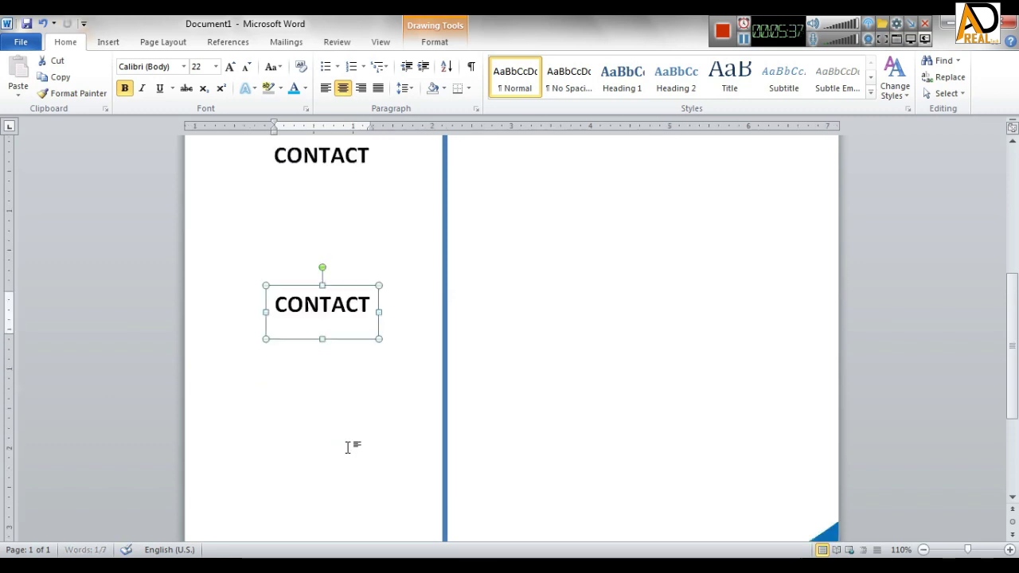
pyautogui.scroll(-2, 347, 358)
pyautogui.moveTo(348, 205); pyautogui.dragTo(346, 261)
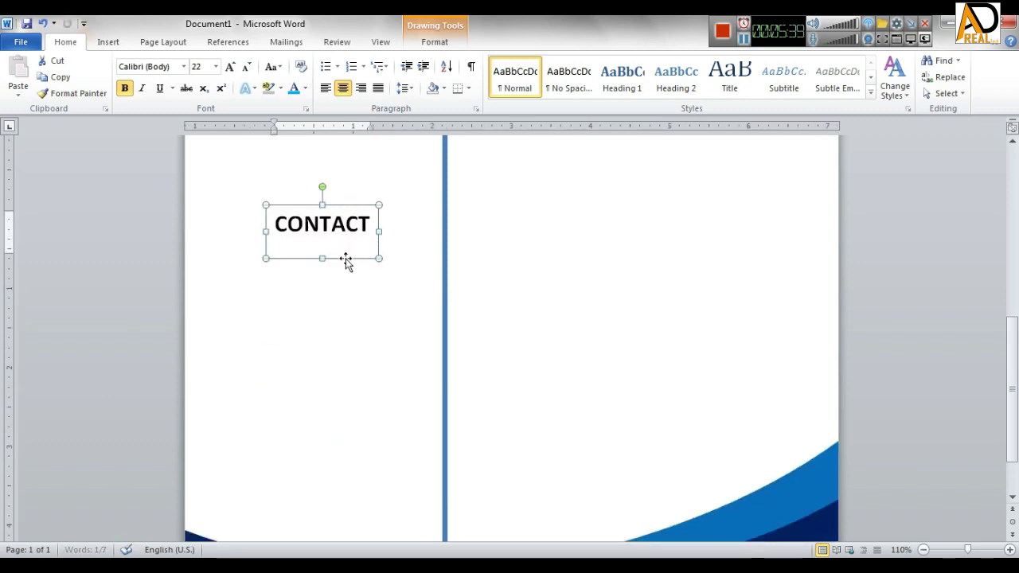
pyautogui.scroll(-2, 350, 286)
pyautogui.moveTo(370, 216); pyautogui.dragTo(273, 222)
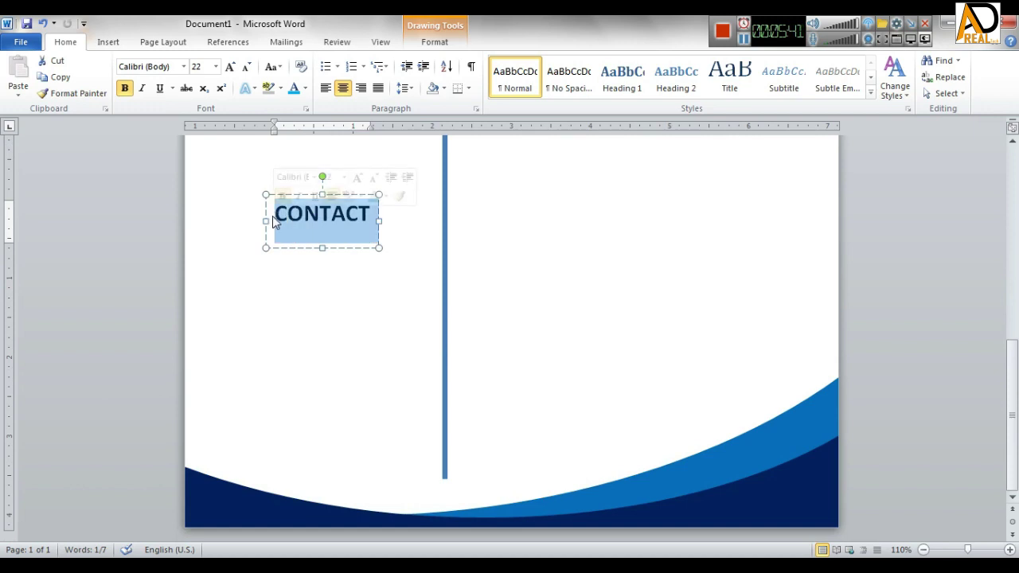
pyautogui.write('LA')
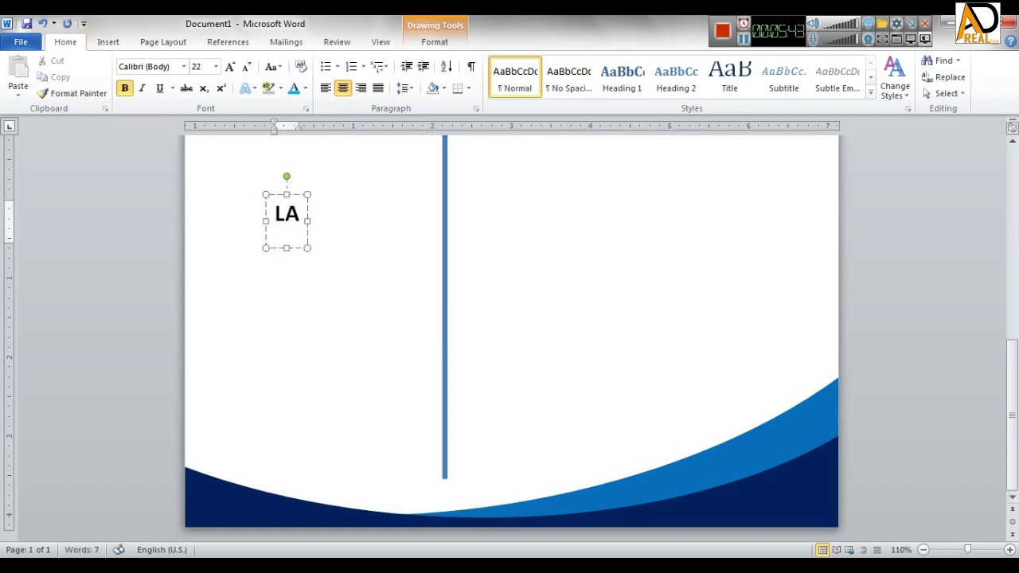
pyautogui.write('NGUAGE')
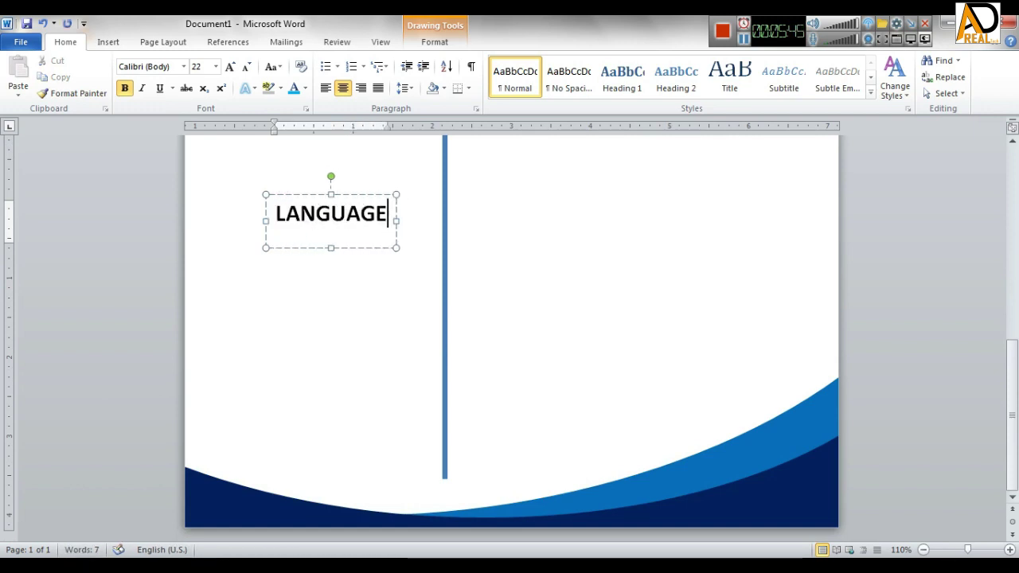
# - Retype the copy beneath CONTACT as SKILL
pyautogui.scroll(3, 364, 223)
pyautogui.scroll(6, 342, 292)
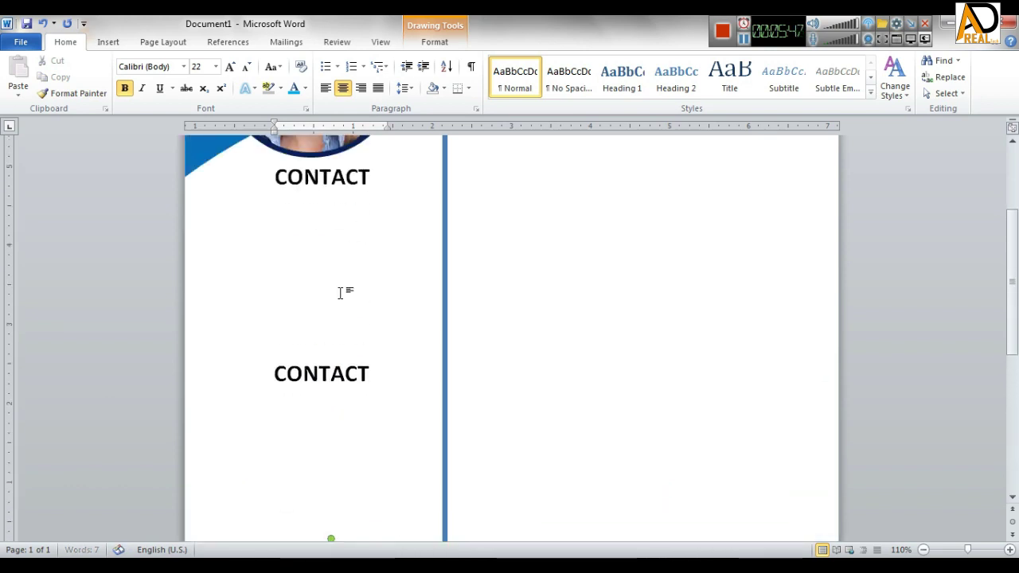
pyautogui.click(334, 373)
pyautogui.doubleClick(337, 380)
pyautogui.write('SK')
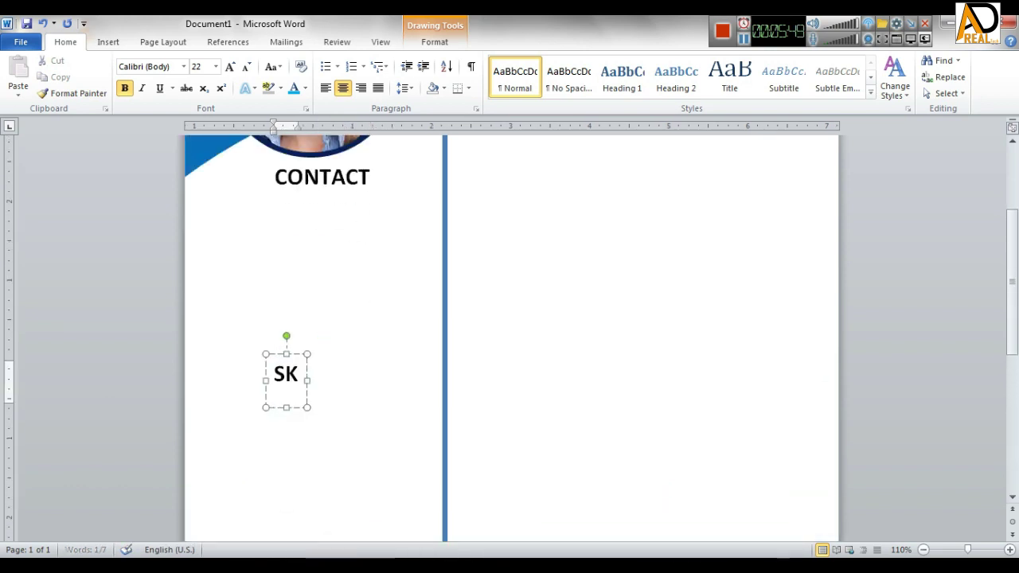
pyautogui.write('ILL')
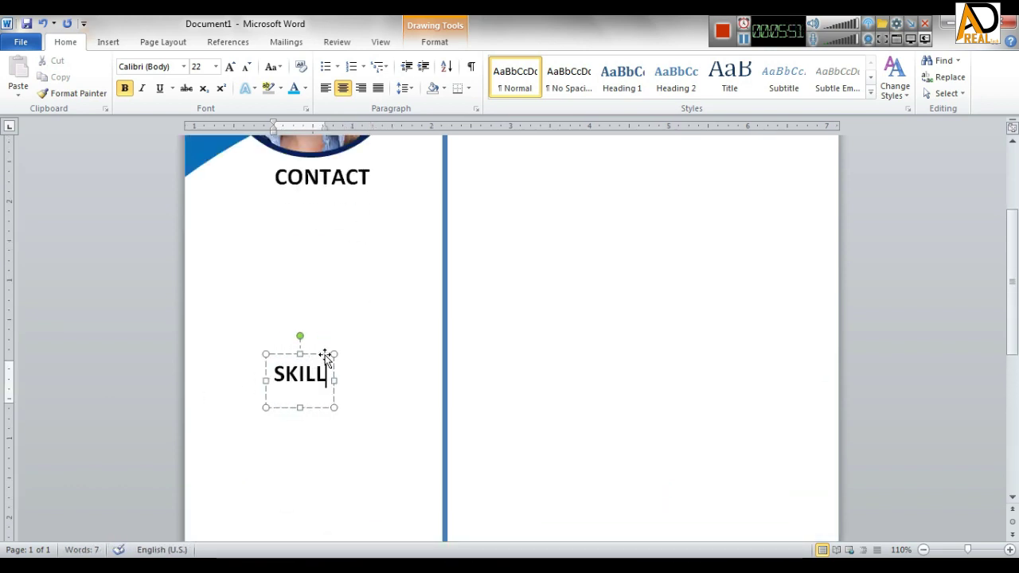
# - Shift the SKILL heading slightly right and the LANGUAGE heading slightly left
pyautogui.click(318, 353)
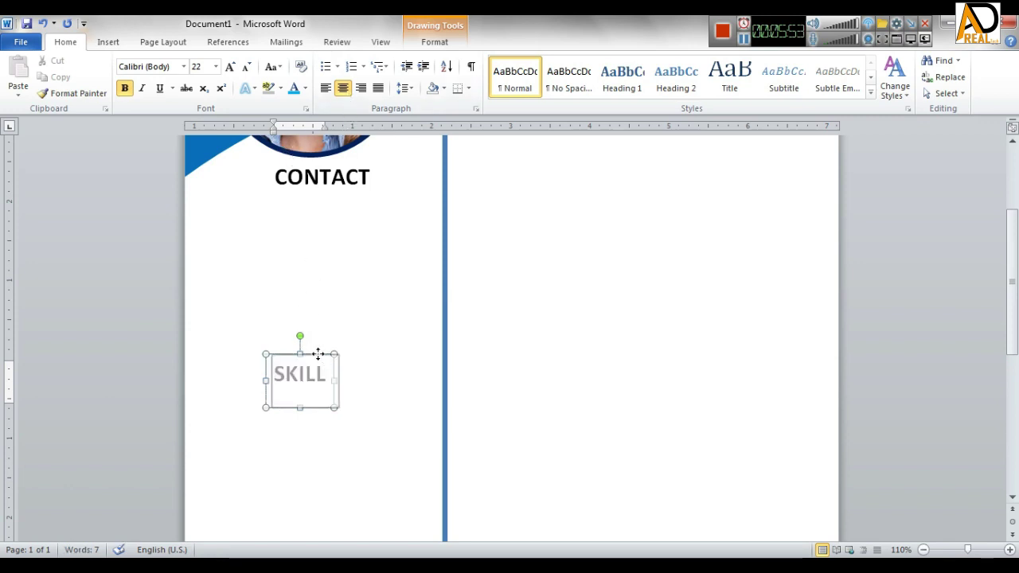
pyautogui.moveTo(317, 353); pyautogui.dragTo(334, 353)
pyautogui.scroll(-5, 388, 379)
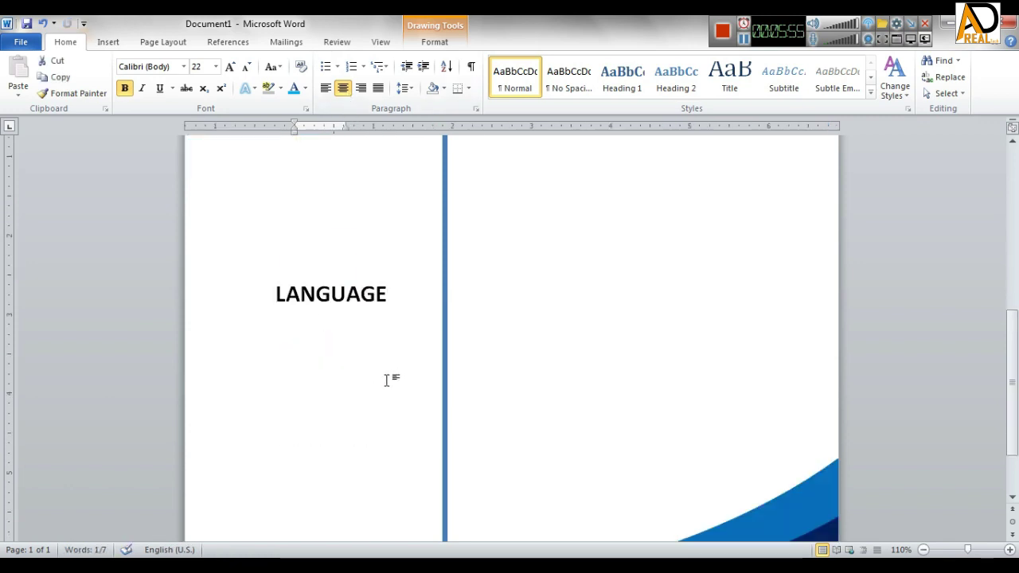
pyautogui.scroll(-2, 390, 378)
pyautogui.click(333, 201)
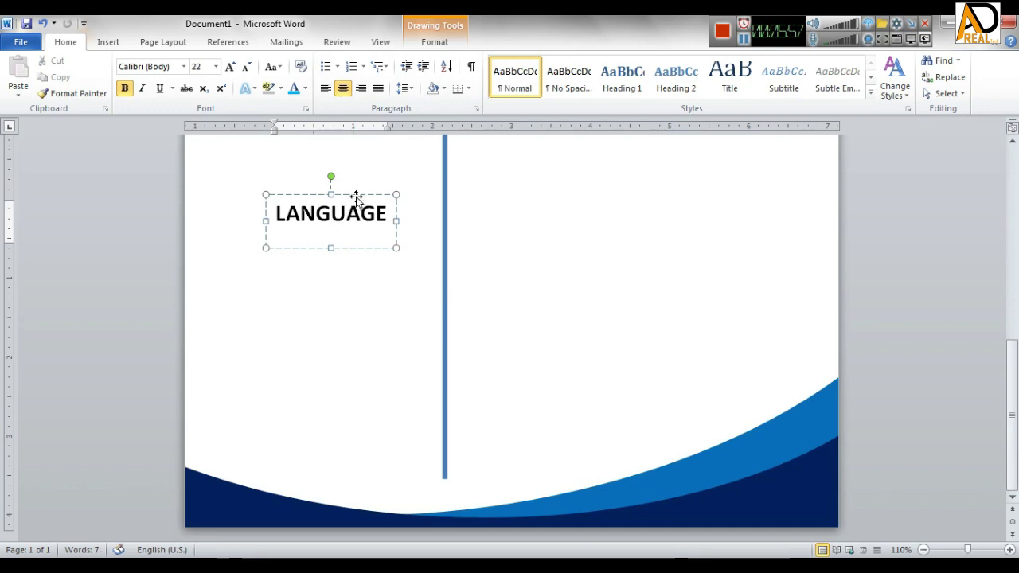
pyautogui.moveTo(357, 194); pyautogui.dragTo(344, 195)
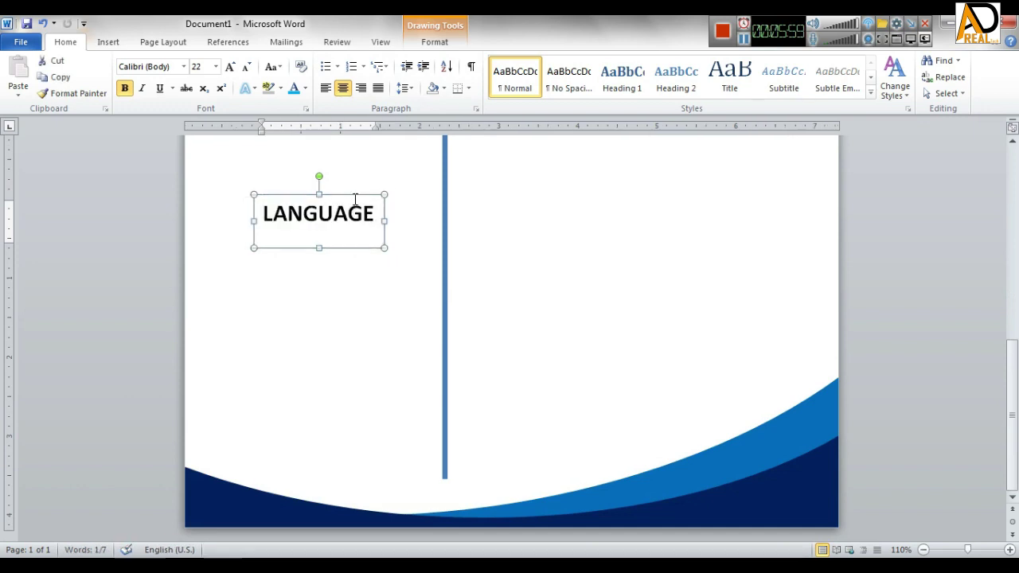
# - Copy the LANGUAGE heading down near the bottom wave and retype it as HOBBIES
pyautogui.hotkey('ctrl', 'v')
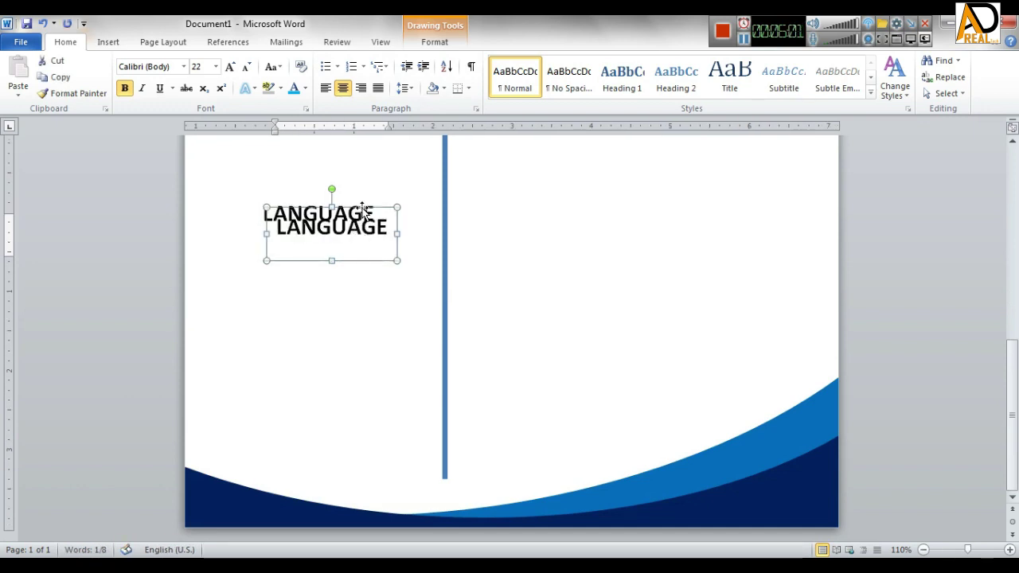
pyautogui.moveTo(362, 211); pyautogui.dragTo(357, 397)
pyautogui.doubleClick(363, 396)
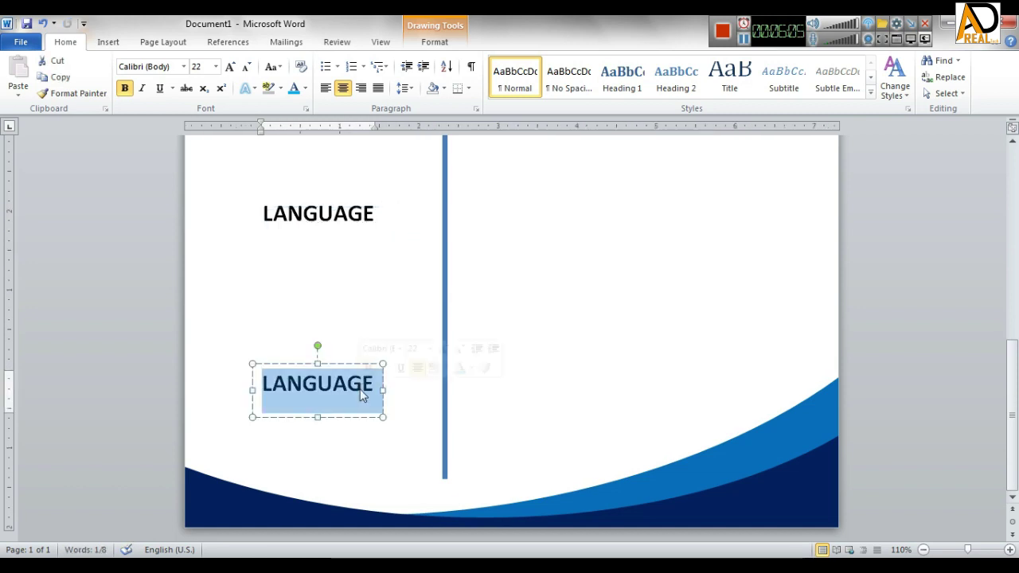
pyautogui.write('H')
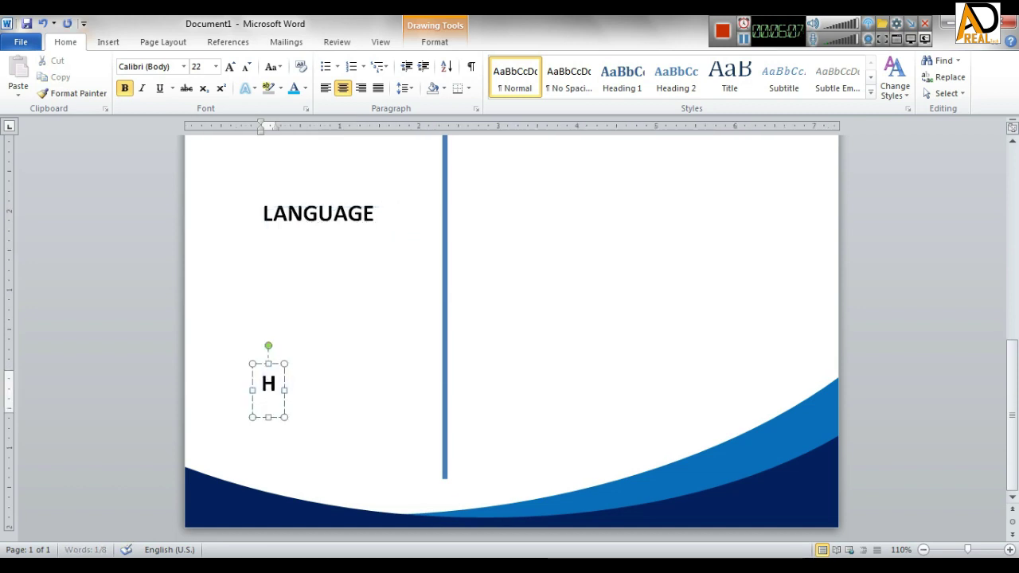
pyautogui.write('O')
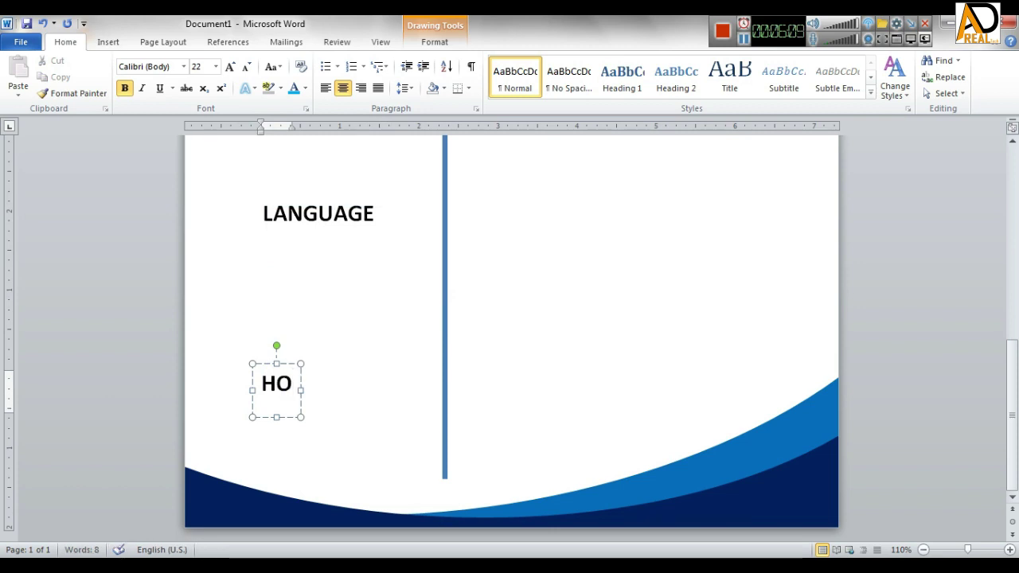
pyautogui.write('BBIES')
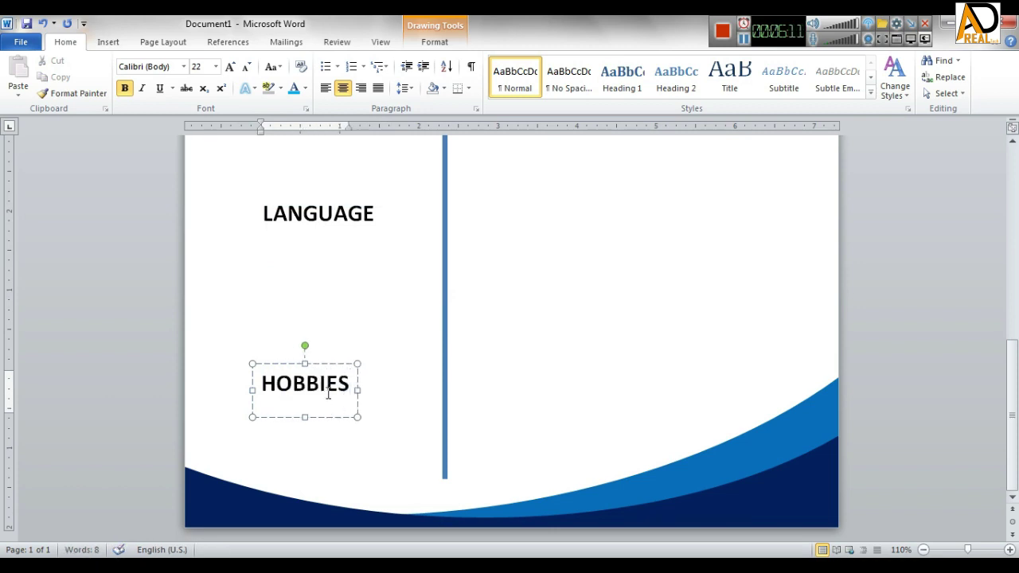
pyautogui.moveTo(336, 360); pyautogui.dragTo(353, 359)
pyautogui.click(516, 380)
pyautogui.scroll(5, 521, 375)
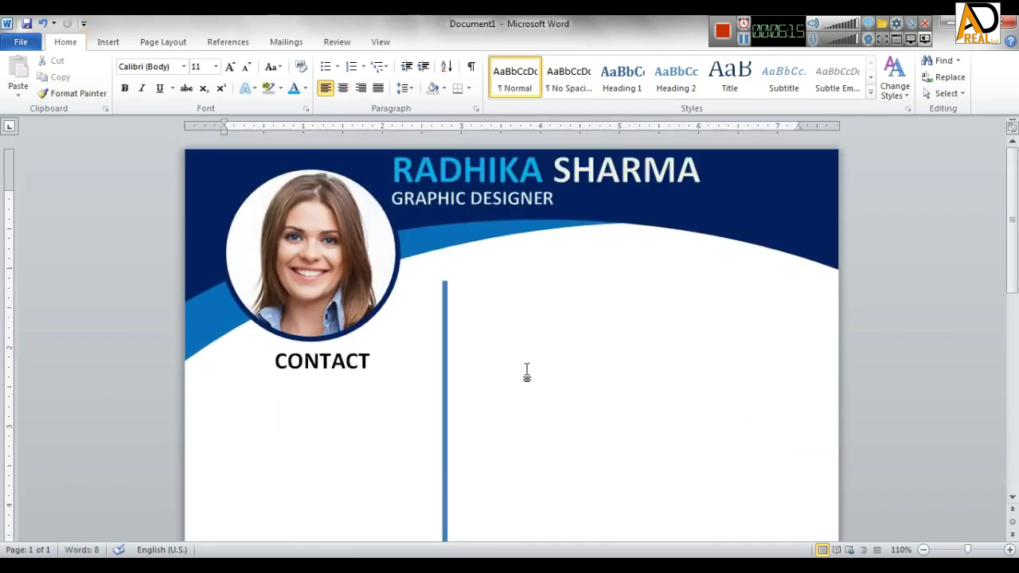
pyautogui.scroll(-5, 524, 374)
pyautogui.scroll(4, 524, 374)
pyautogui.scroll(1, 524, 374)
pyautogui.scroll(-5, 518, 379)
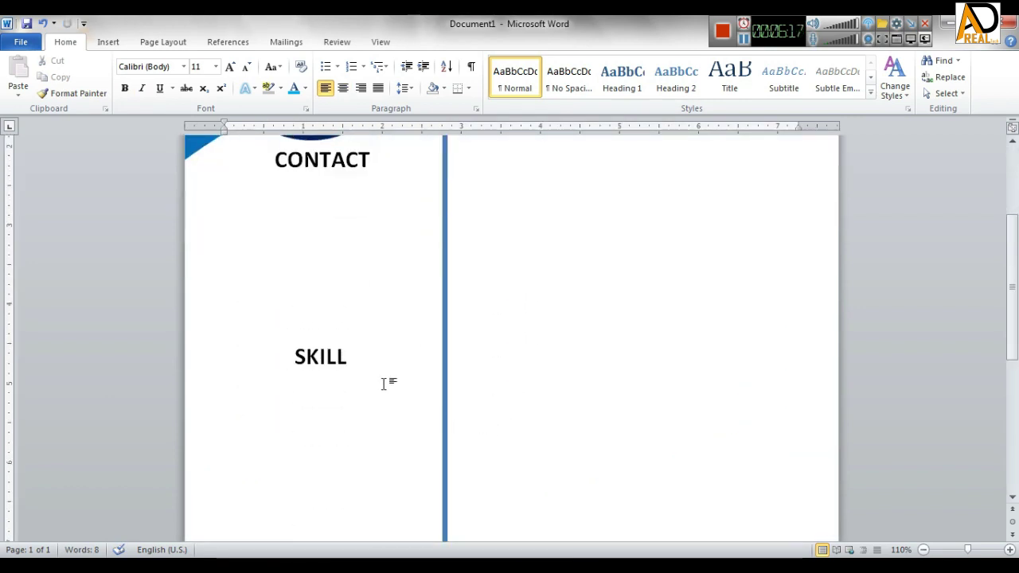
pyautogui.click(109, 41)
# - Draw a text box under the CONTACT heading
pyautogui.click(219, 78)
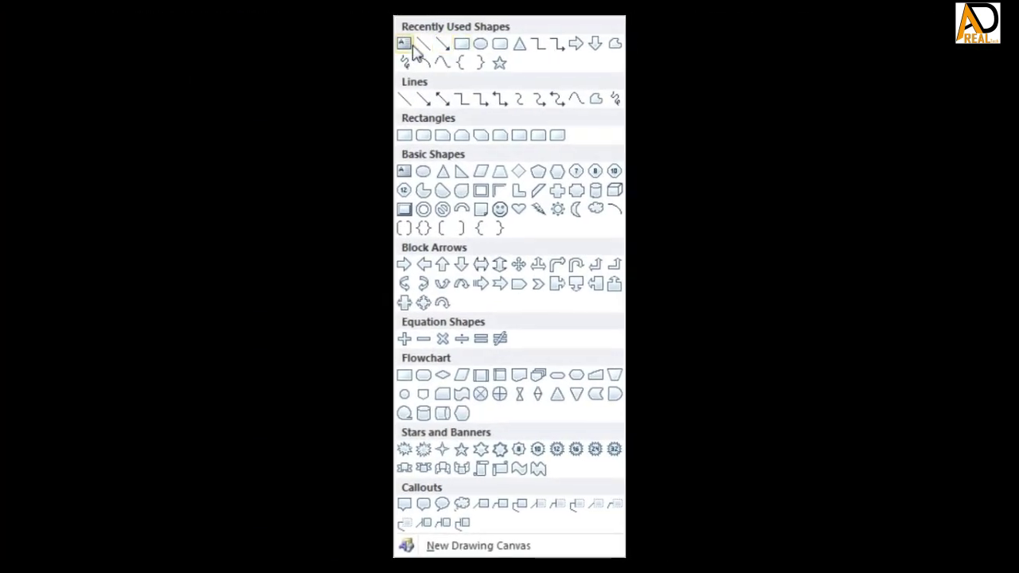
pyautogui.click(406, 45)
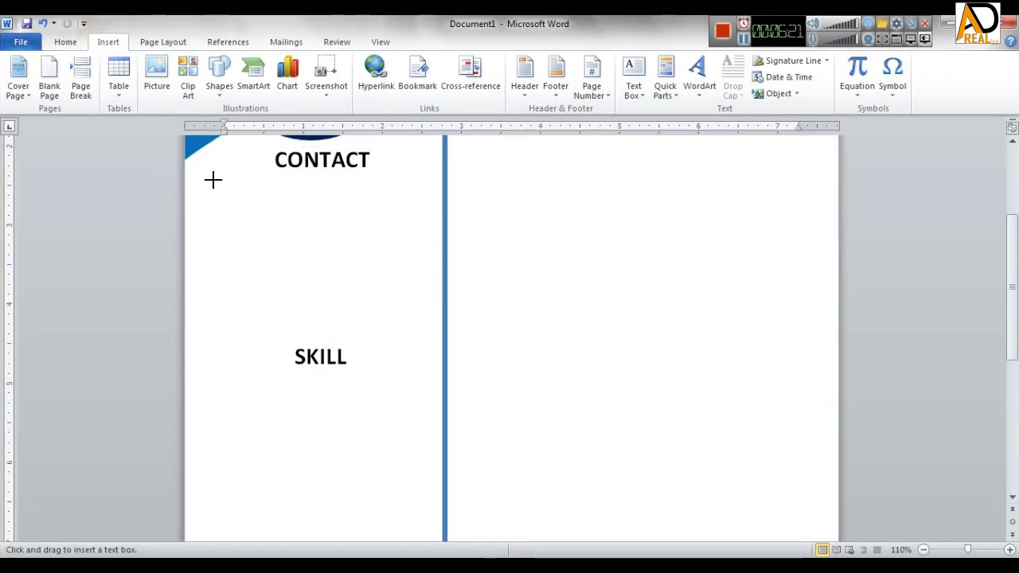
pyautogui.moveTo(209, 176); pyautogui.dragTo(427, 319)
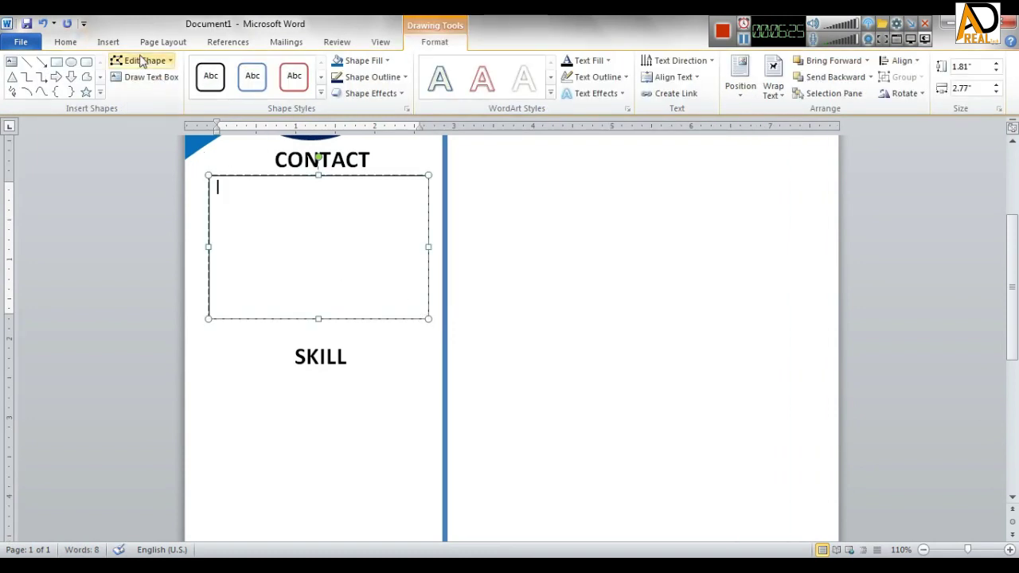
pyautogui.click(65, 44)
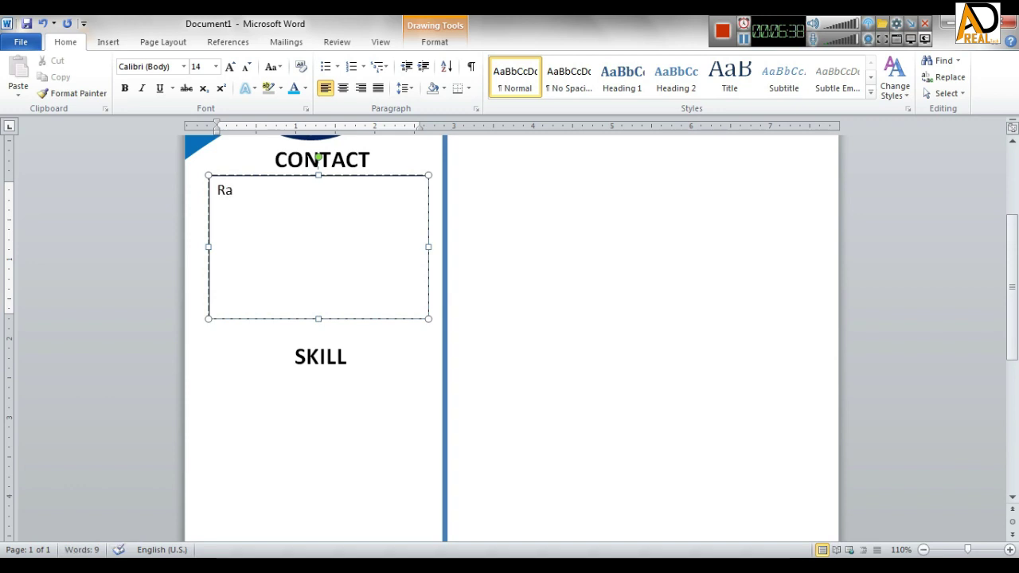
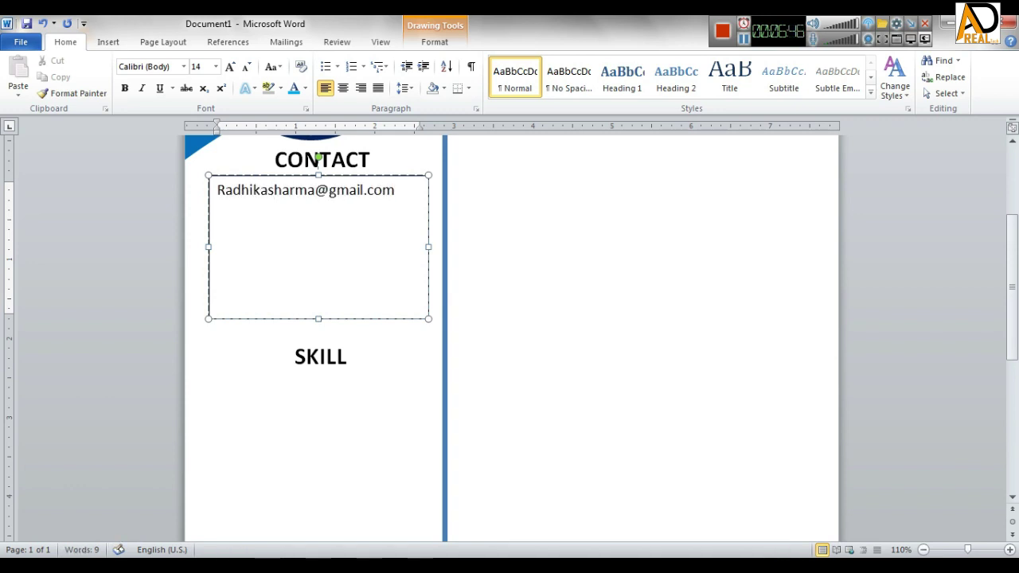
# - Enter the e-mail, phone number, New Delhi India and website lines, correcting Delhi's spelling
pyautogui.press('Return')
pyautogui.write('012 3456 78')
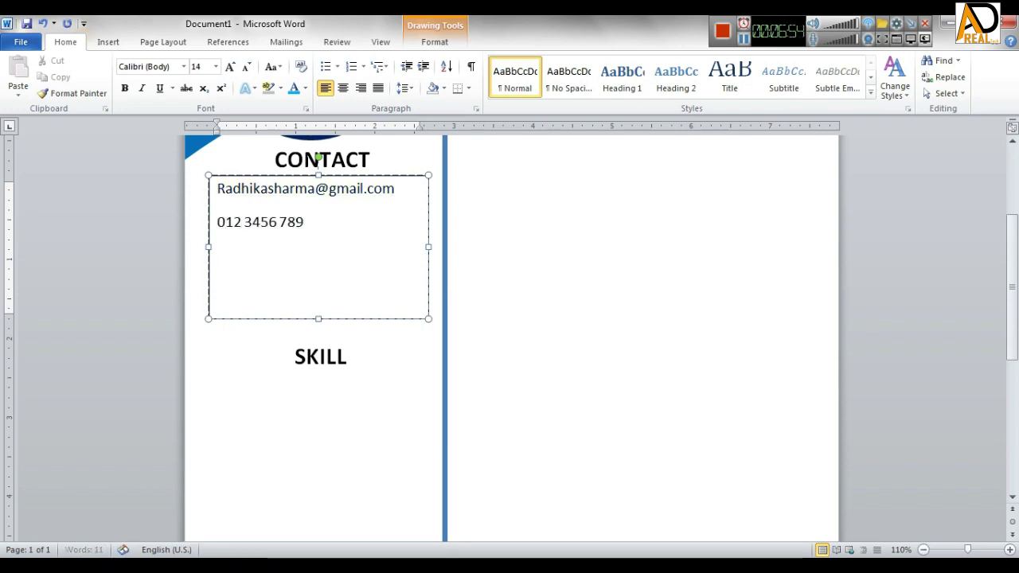
pyautogui.write('9020')
pyautogui.press('Return')
pyautogui.write('n')
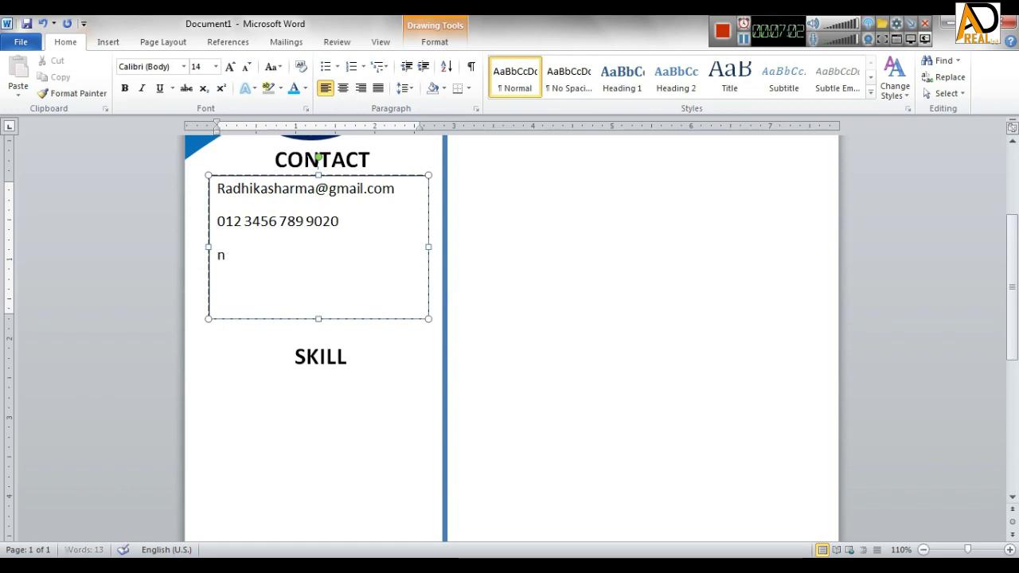
pyautogui.write('ew Dehli')
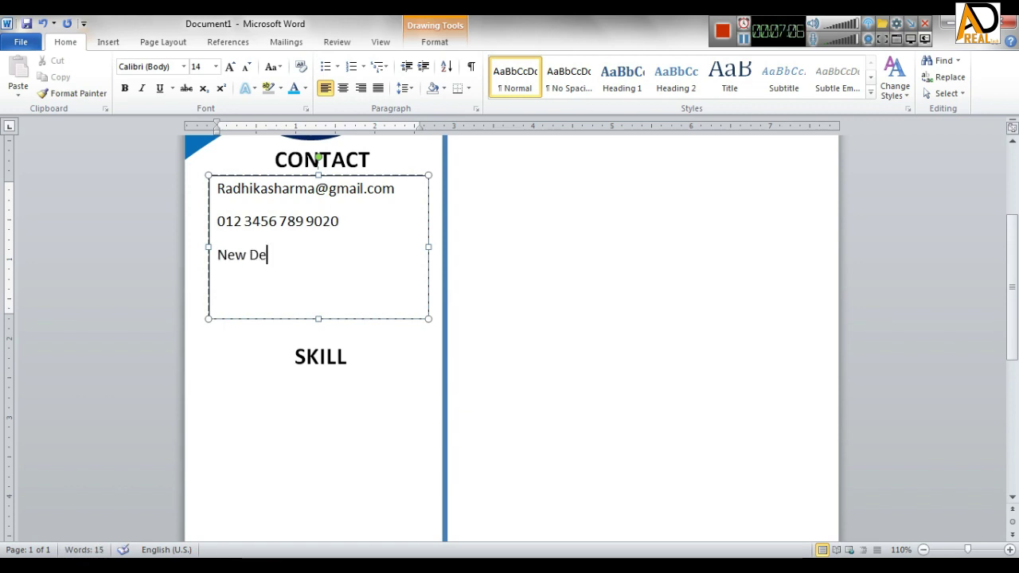
pyautogui.rightClick(268, 261)
pyautogui.click(343, 275)
pyautogui.write('www.')
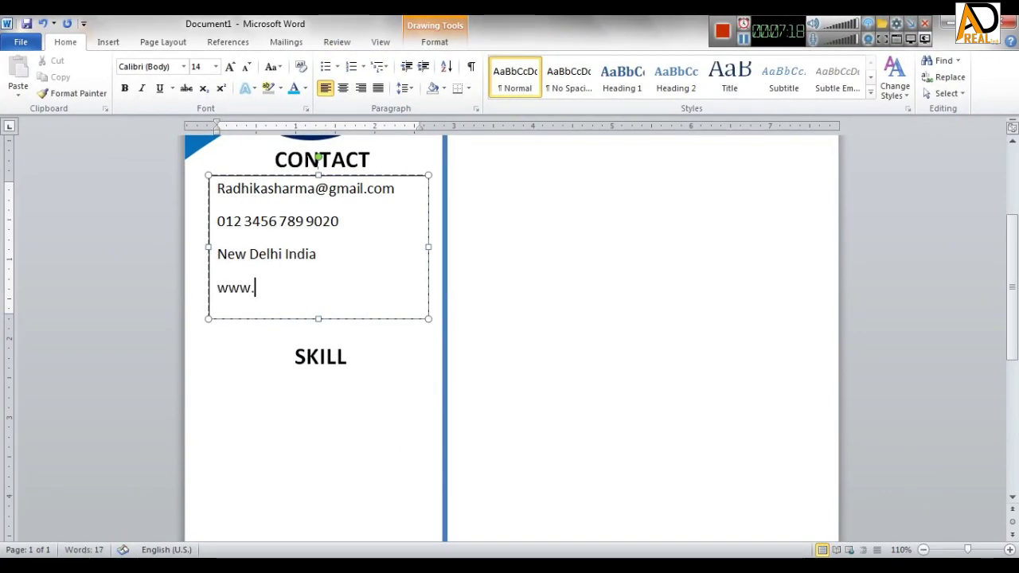
pyautogui.write('radikhadesign')
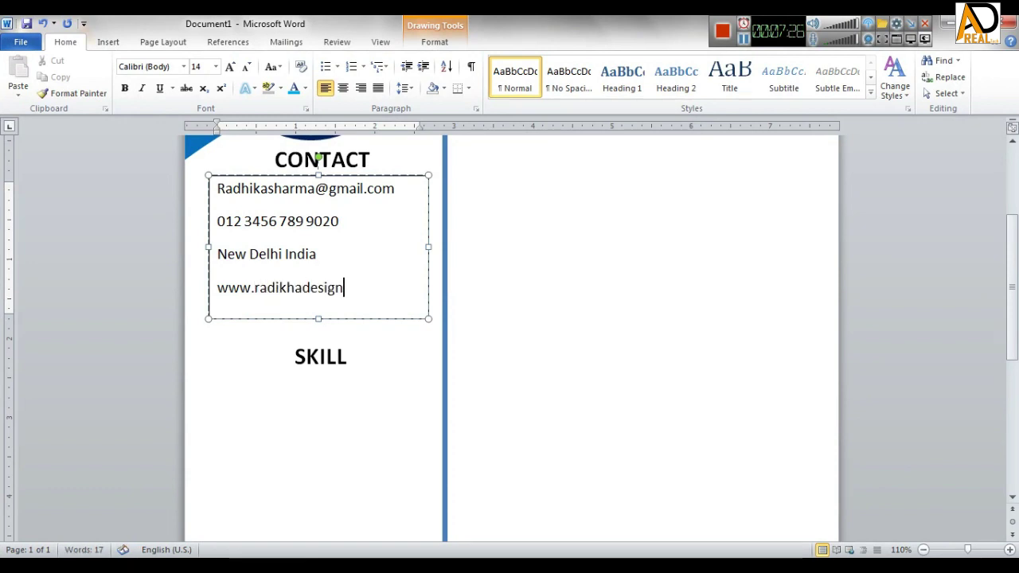
pyautogui.write('com.co')
pyautogui.press('BackSpace')
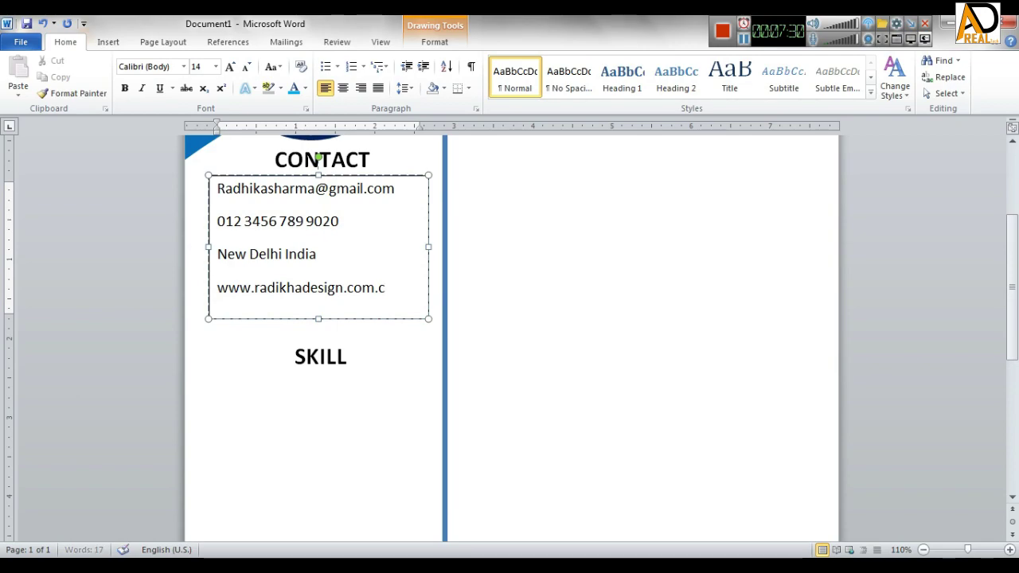
# - Give the contact text box no outline and no fill, and nudge it right
pyautogui.click(435, 41)
pyautogui.click(373, 76)
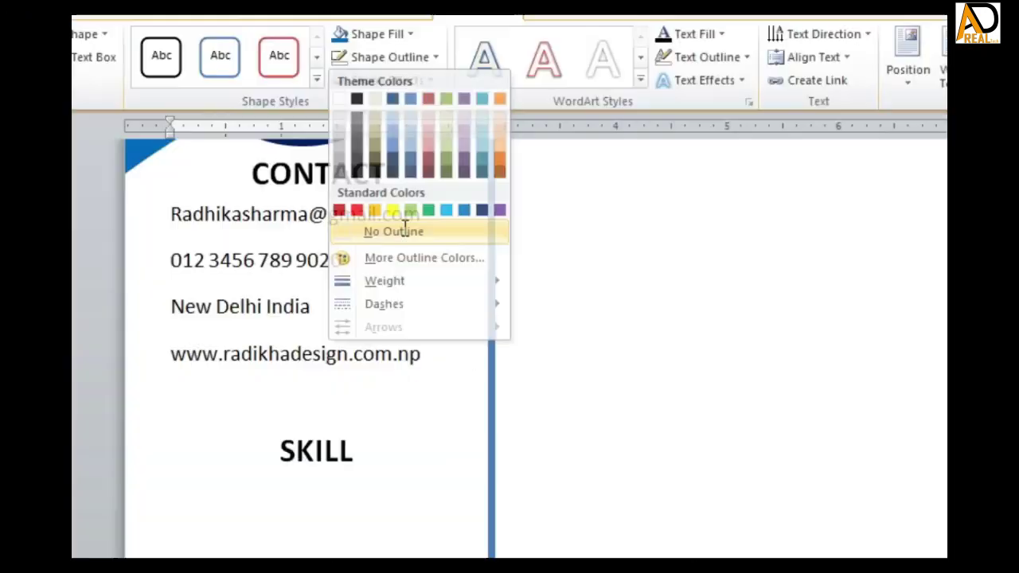
pyautogui.click(405, 230)
pyautogui.click(378, 33)
pyautogui.click(382, 207)
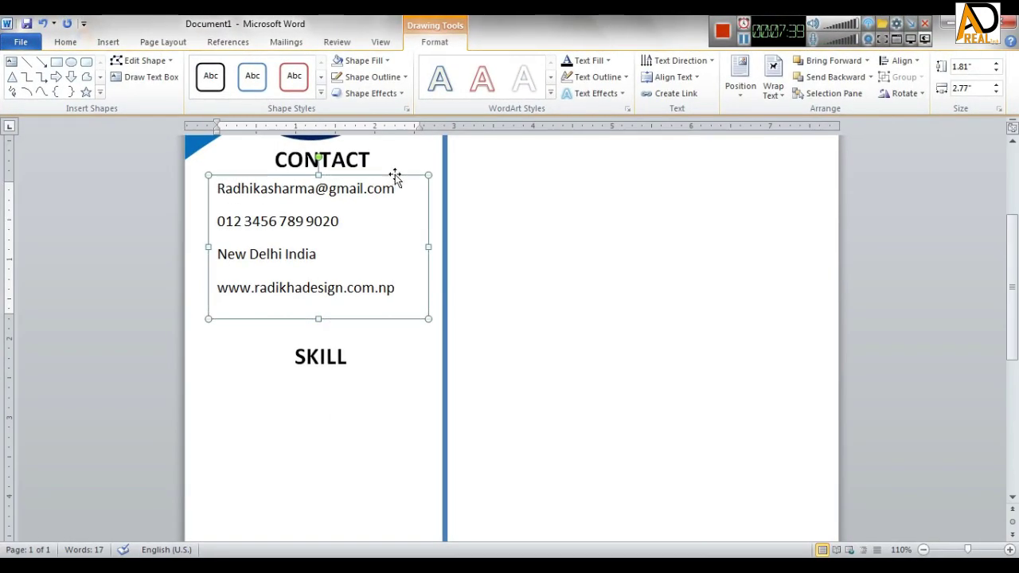
pyautogui.click(395, 175)
pyautogui.hotkey('ctrl', 'Right')
pyautogui.hotkey('ctrl', 'Right')
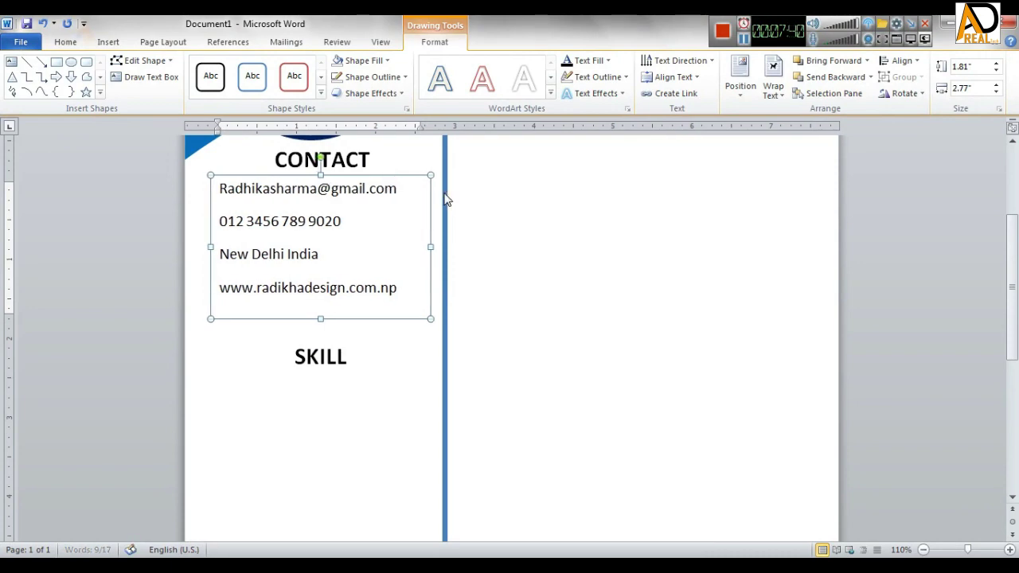
pyautogui.hotkey('ctrl', 'Right')
pyautogui.hotkey('ctrl', 'Right')
pyautogui.hotkey('ctrl', 'Right')
pyautogui.press('Escape')
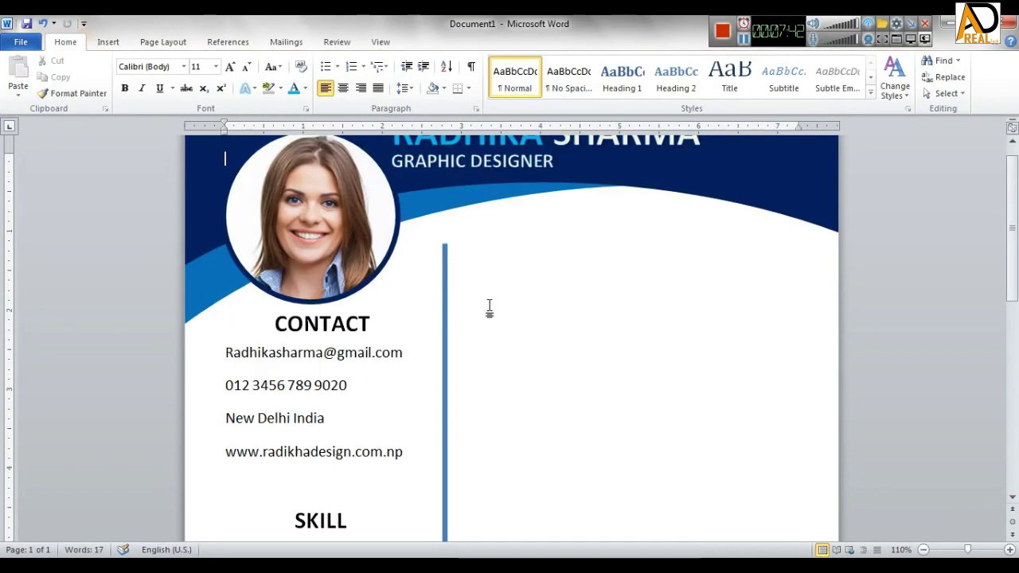
pyautogui.click(111, 42)
# - Insert the message icon picture with In Front of Text wrapping
pyautogui.click(187, 76)
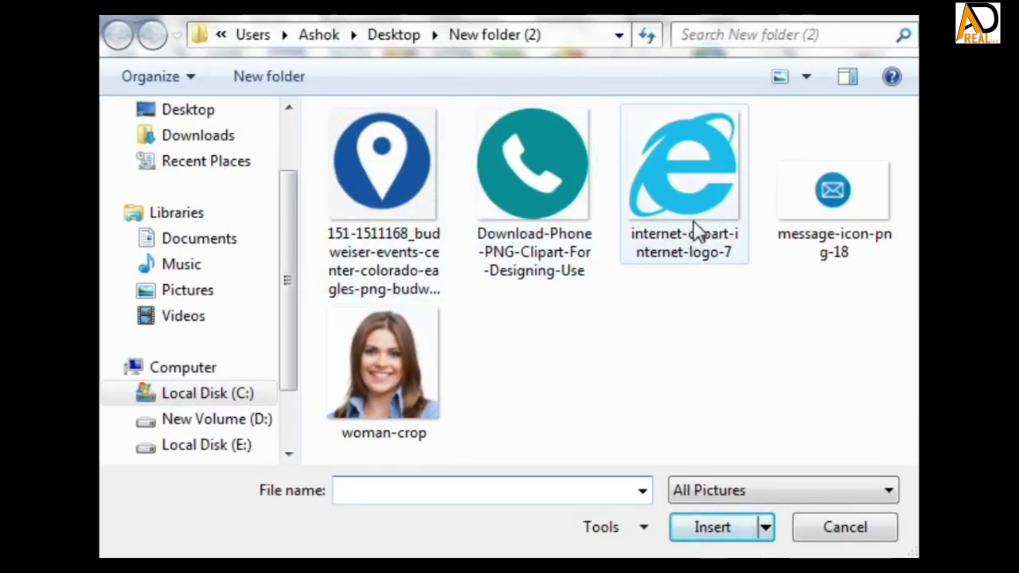
pyautogui.click(824, 226)
pyautogui.click(720, 530)
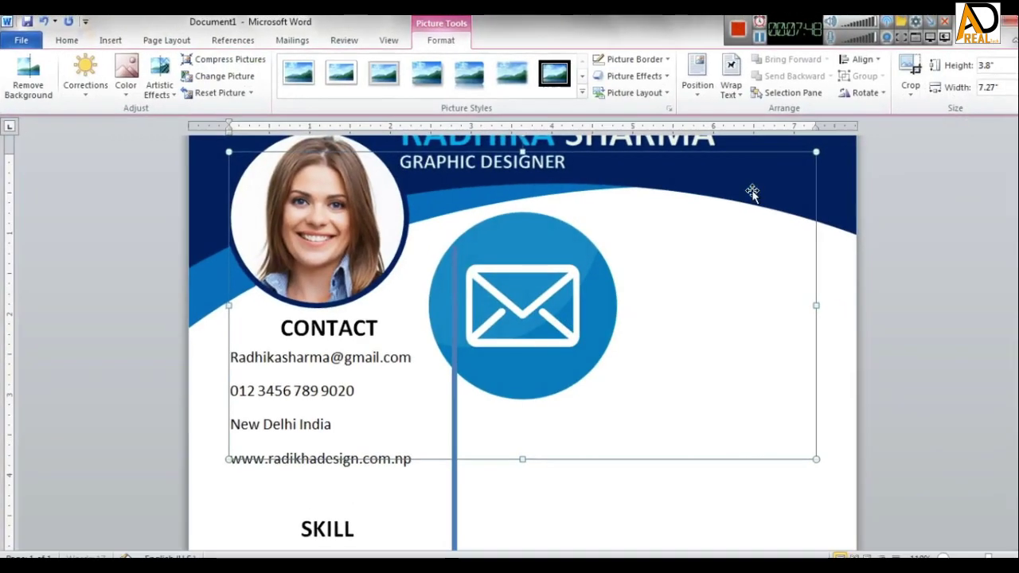
pyautogui.click(719, 89)
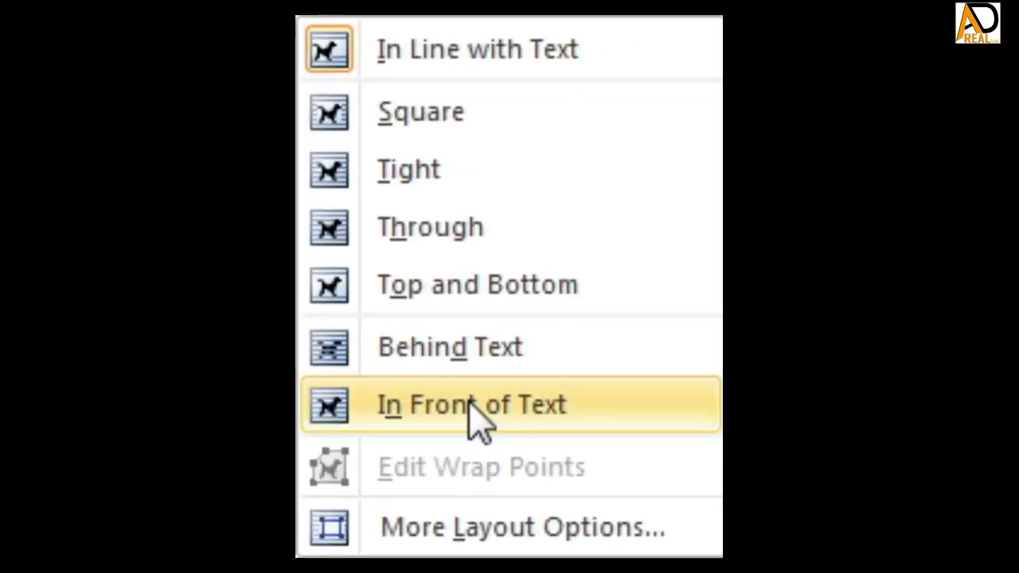
pyautogui.click(477, 398)
# - Crop the empty space away around the envelope circle
pyautogui.click(719, 61)
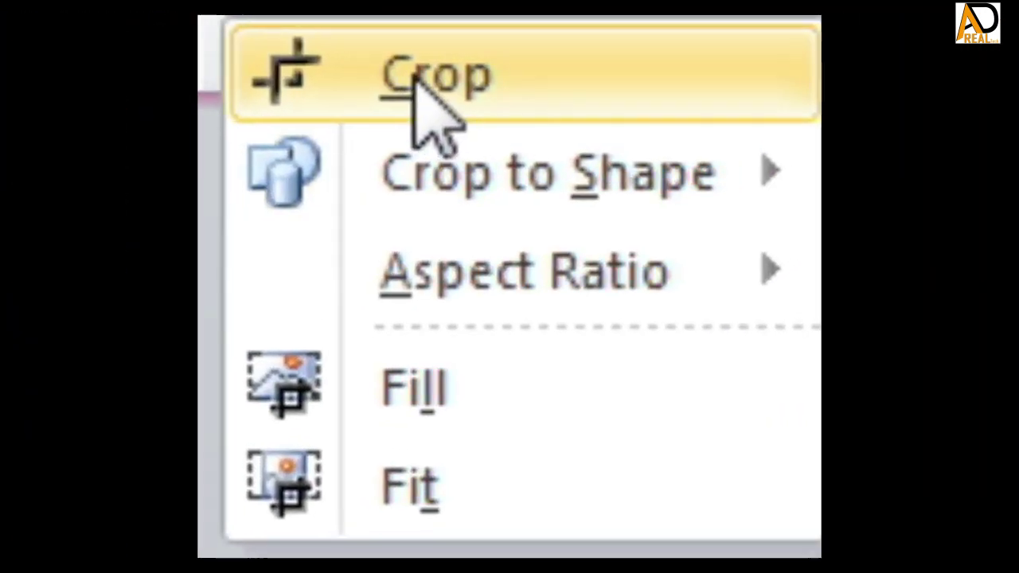
pyautogui.click(416, 83)
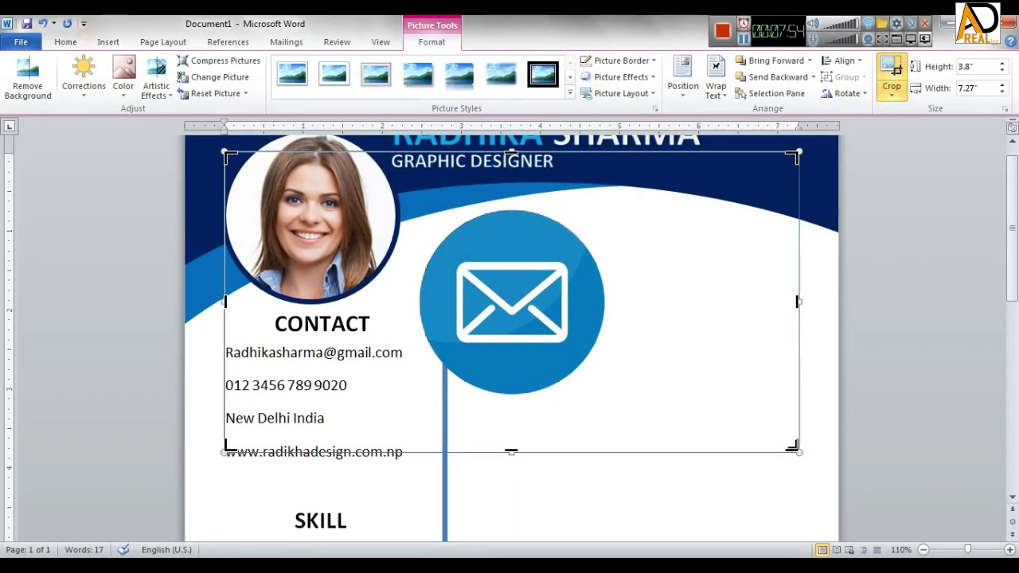
pyautogui.moveTo(792, 446); pyautogui.dragTo(610, 404)
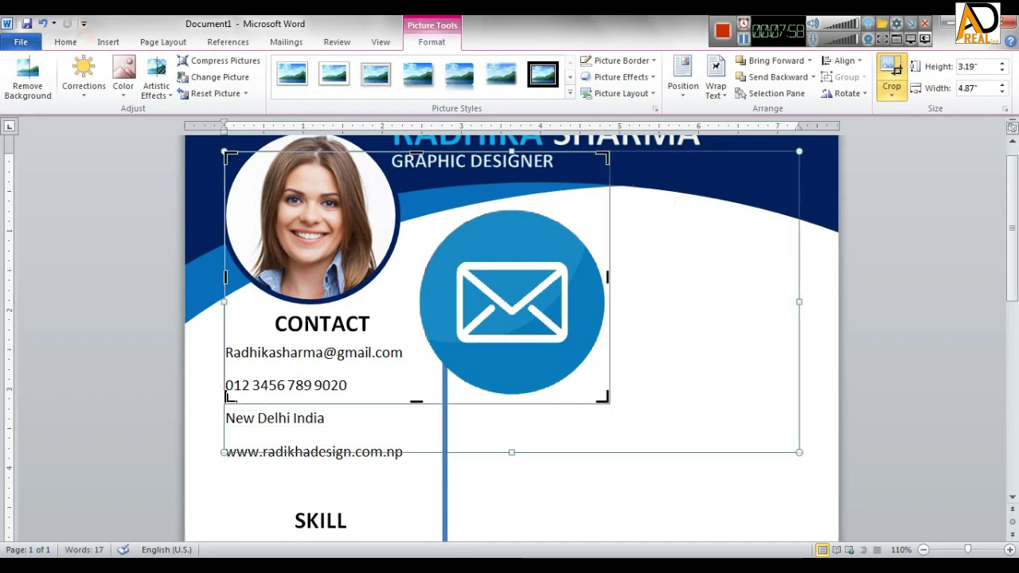
pyautogui.moveTo(230, 401); pyautogui.dragTo(415, 396)
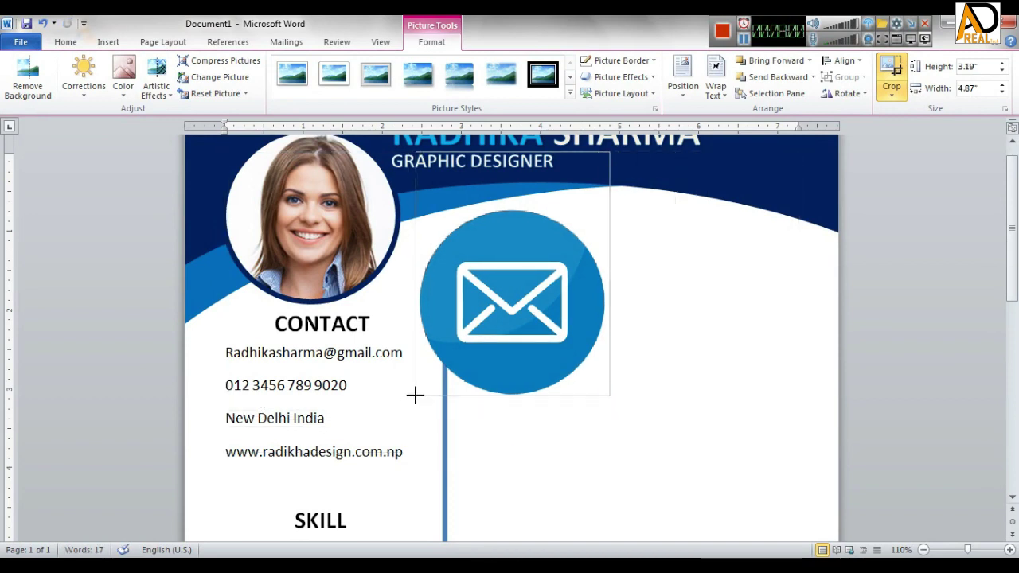
pyautogui.moveTo(415, 396); pyautogui.dragTo(414, 396)
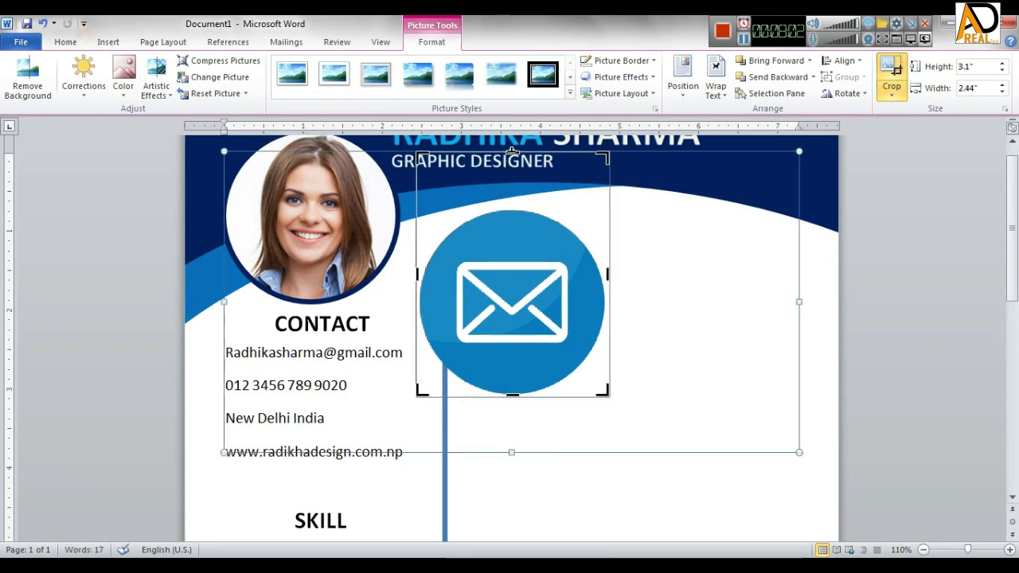
pyautogui.moveTo(512, 151); pyautogui.dragTo(512, 209)
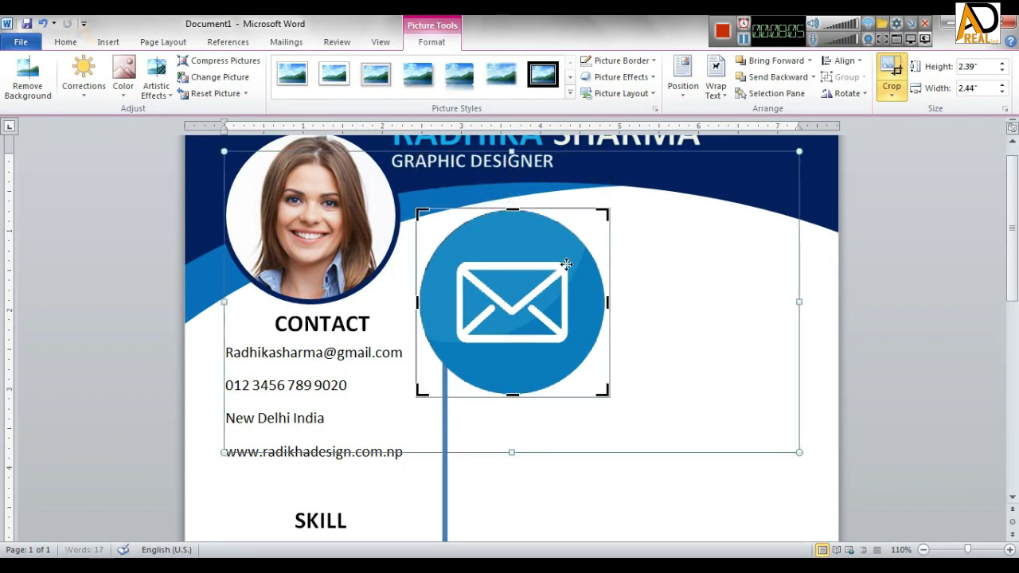
pyautogui.click(730, 502)
# - Shrink the envelope icon to about 0.35" and place it beside the e-mail line
pyautogui.click(528, 325)
pyautogui.moveTo(610, 396)
pyautogui.mouseDown()
pyautogui.moveTo(435, 228)
pyautogui.moveTo(205, 355)
pyautogui.mouseUp()
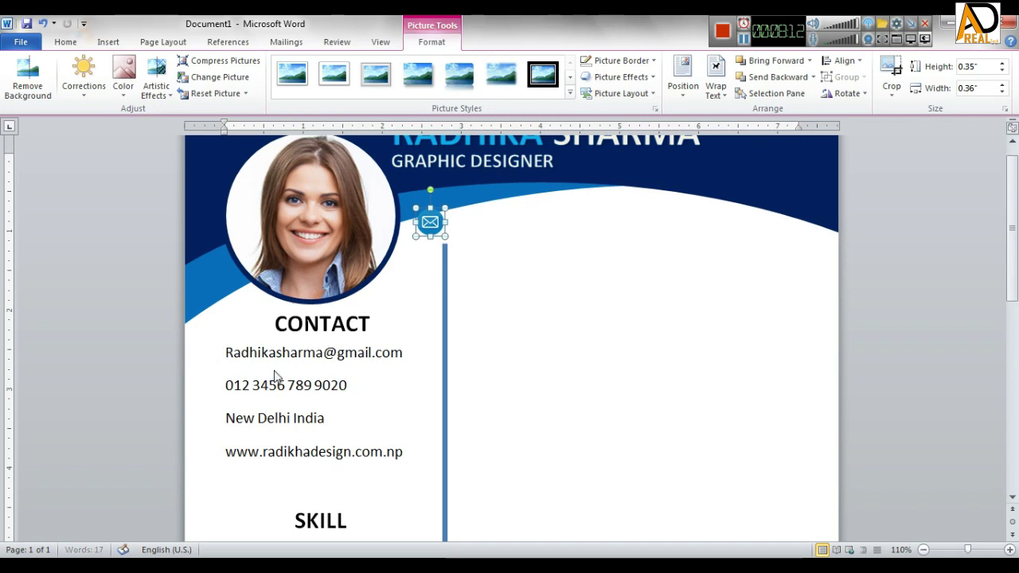
pyautogui.click(569, 391)
pyautogui.scroll(-1, 568, 391)
# - Insert the phone image with In Front of Text wrapping
pyautogui.click(108, 41)
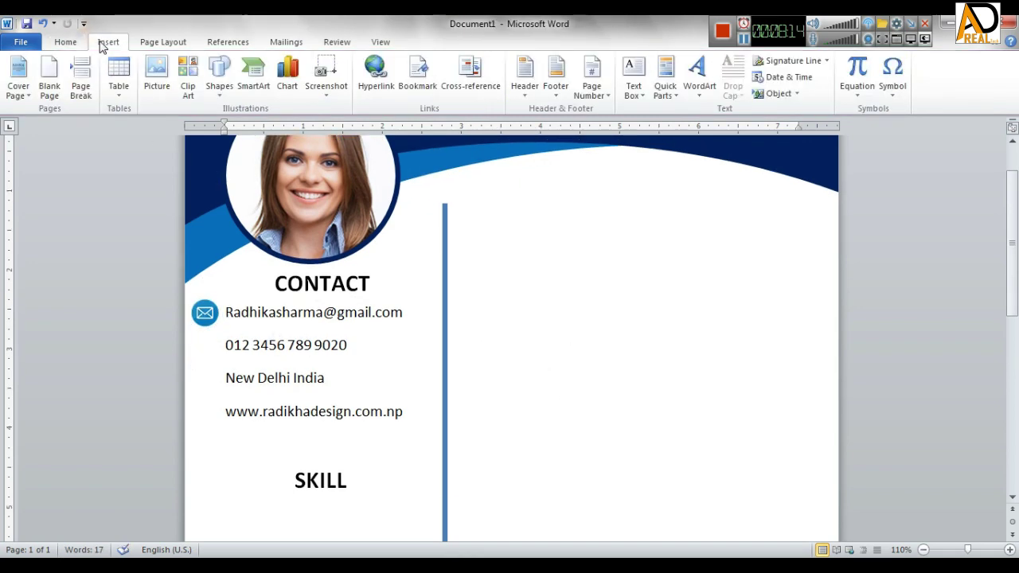
pyautogui.click(157, 74)
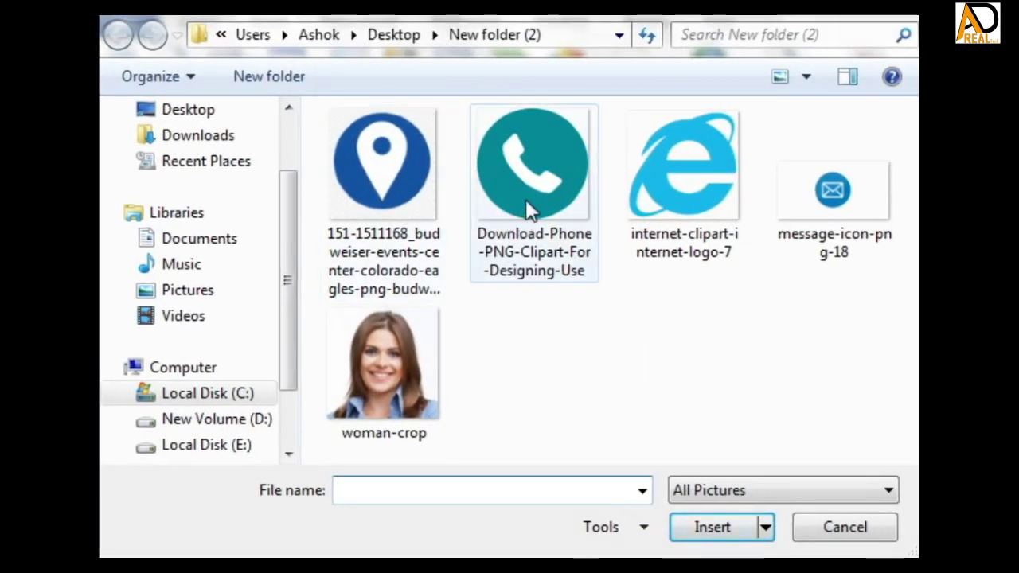
pyautogui.click(529, 199)
pyautogui.click(711, 526)
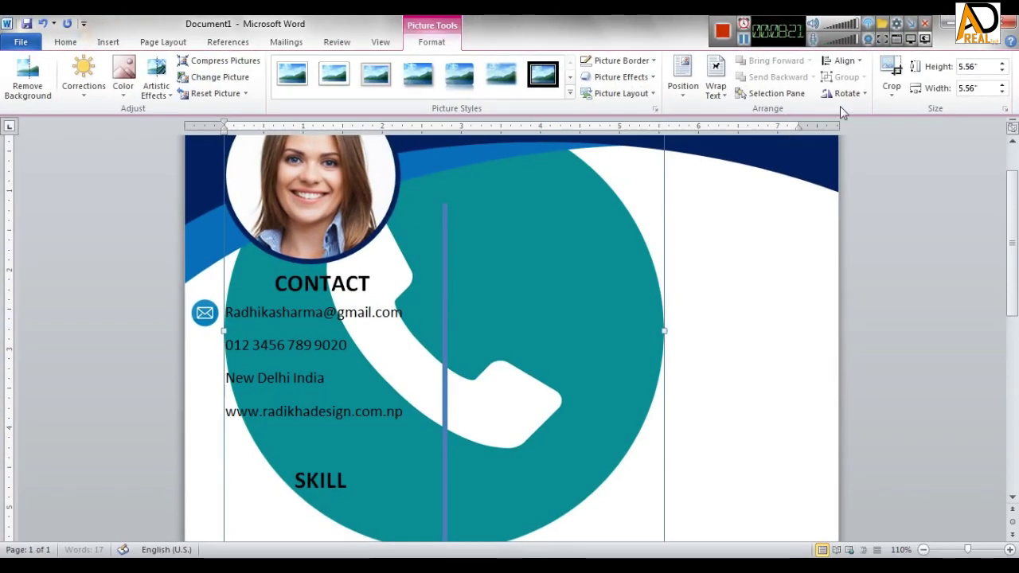
pyautogui.click(715, 76)
pyautogui.click(740, 215)
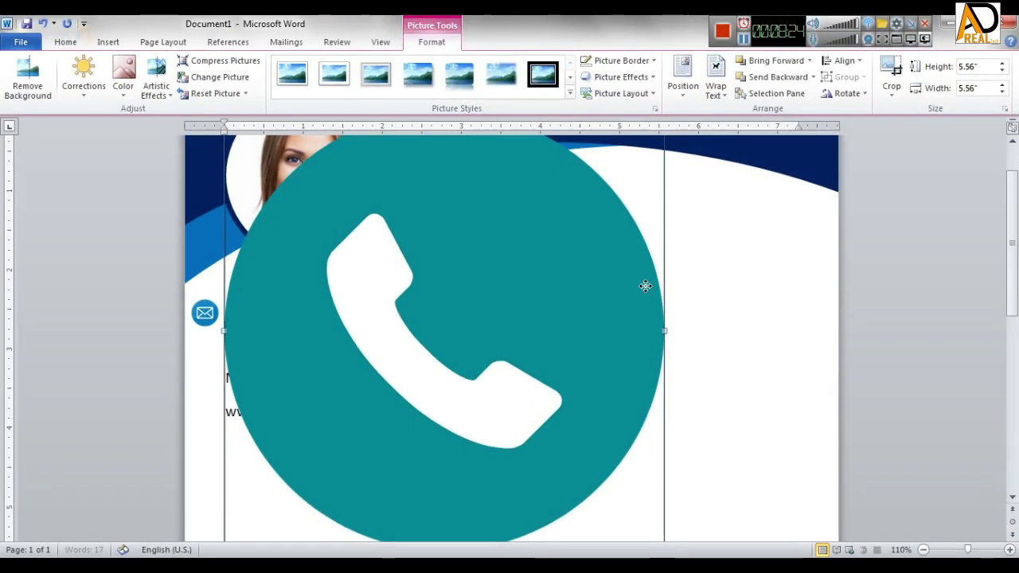
# - Shrink the phone picture to 0.35" and place it beside the phone number
pyautogui.moveTo(614, 257); pyautogui.dragTo(664, 303)
pyautogui.moveTo(576, 292)
pyautogui.mouseDown()
pyautogui.moveTo(370, 490)
pyautogui.moveTo(445, 324)
pyautogui.moveTo(381, 384)
pyautogui.mouseUp()
pyautogui.moveTo(385, 379); pyautogui.dragTo(205, 347)
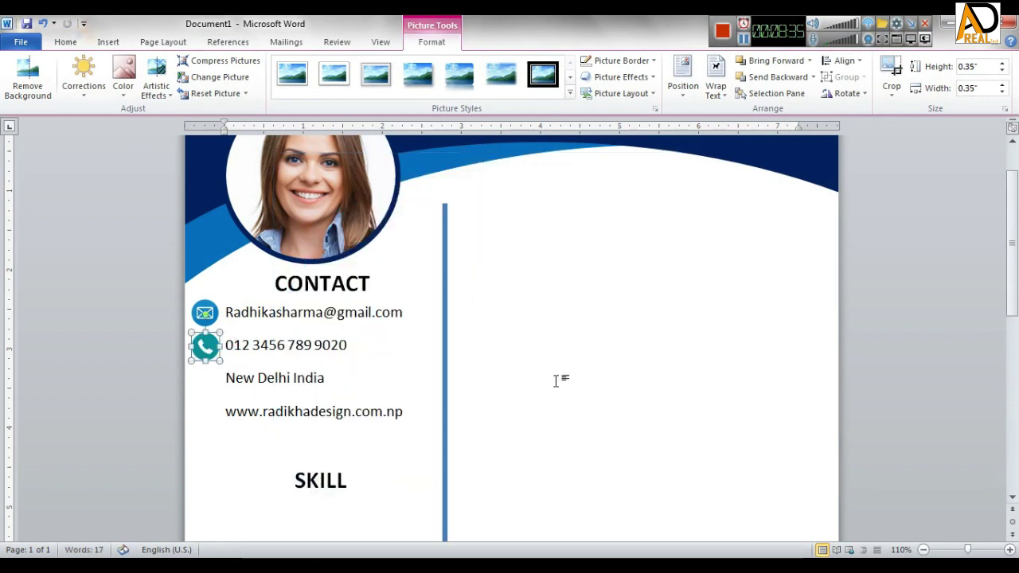
pyautogui.click(558, 383)
pyautogui.scroll(-2, 553, 394)
pyautogui.click(108, 42)
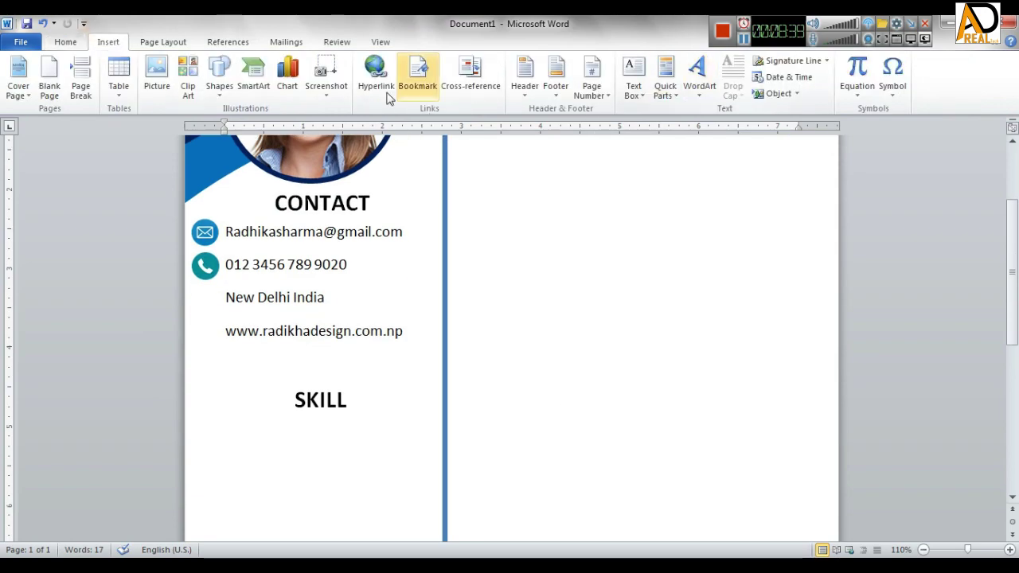
# - Insert the location-pin picture, set it In Front of Text, and move it below the contact details
pyautogui.click(157, 76)
pyautogui.click(382, 163)
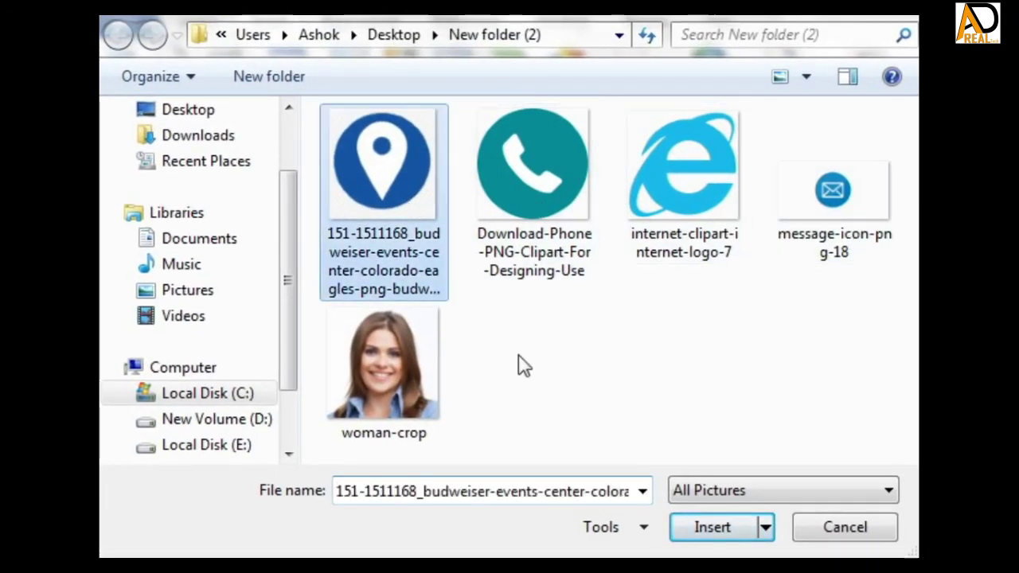
pyautogui.click(712, 527)
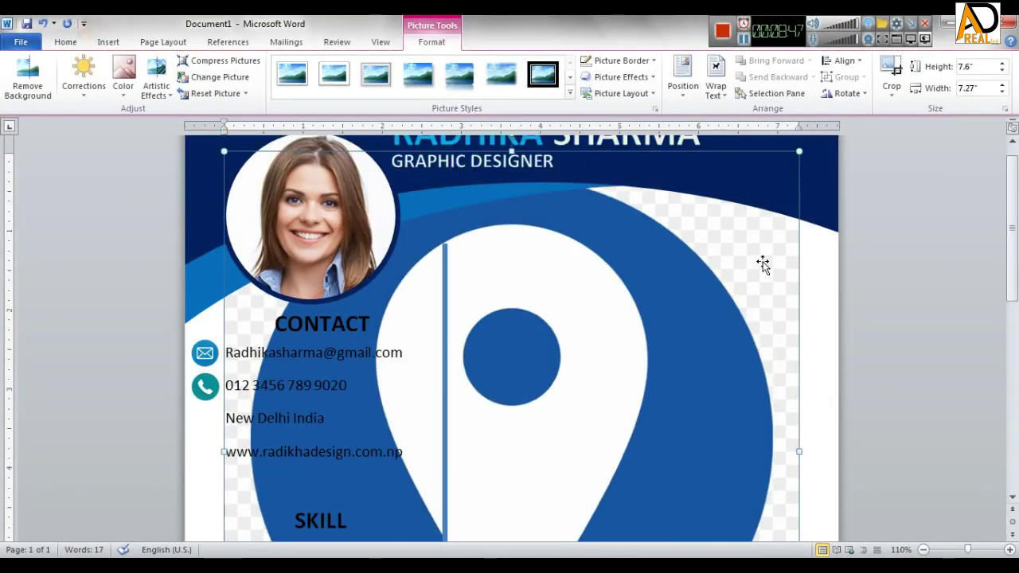
pyautogui.click(716, 88)
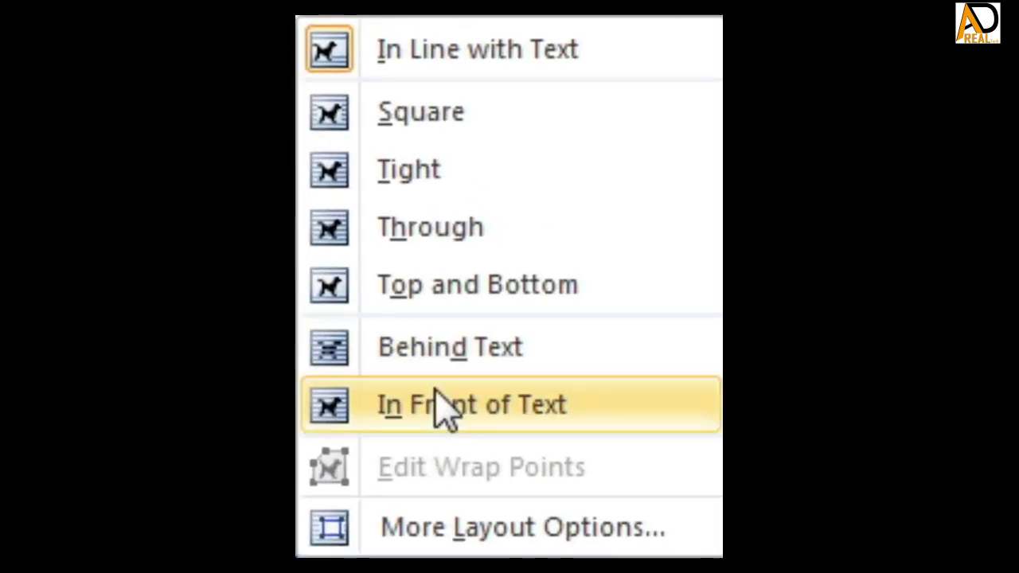
pyautogui.click(442, 406)
pyautogui.moveTo(683, 273); pyautogui.dragTo(481, 450)
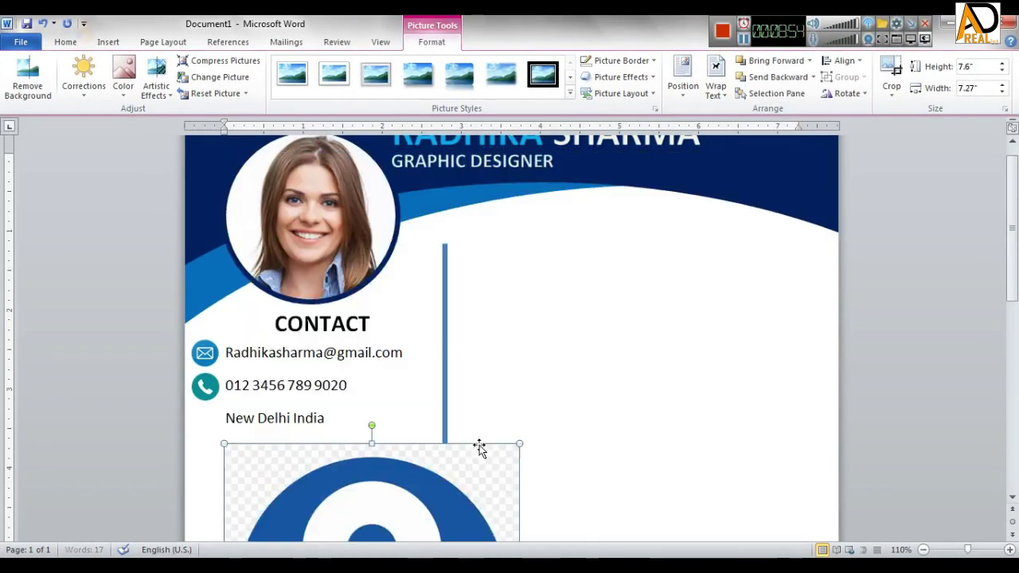
# - Crop the empty space off all four sides of the pin picture
pyautogui.scroll(-3, 803, 270)
pyautogui.click(892, 87)
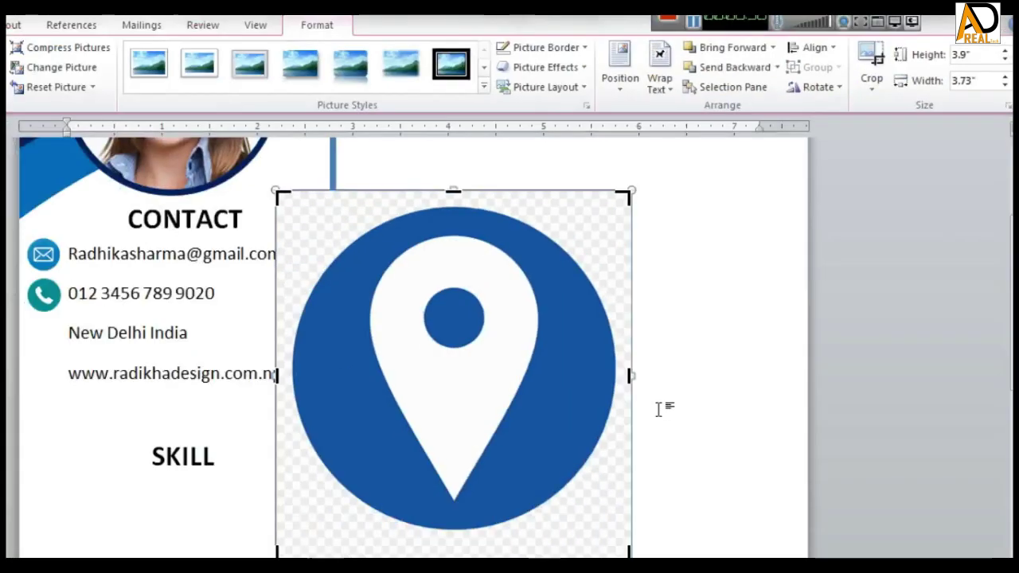
pyautogui.moveTo(690, 335); pyautogui.dragTo(683, 334)
pyautogui.moveTo(545, 486); pyautogui.dragTo(544, 463)
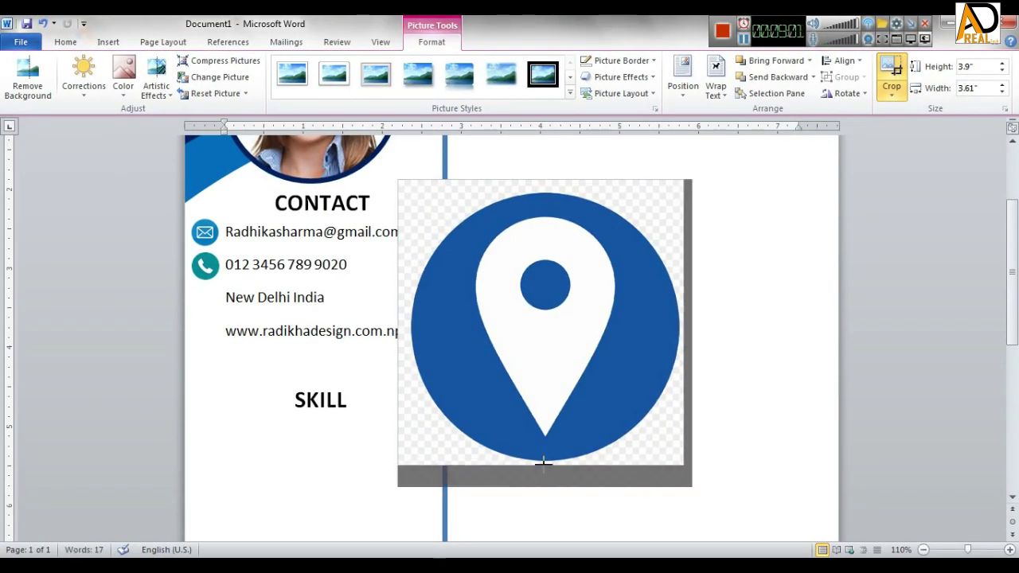
pyautogui.moveTo(398, 328); pyautogui.dragTo(409, 320)
pyautogui.moveTo(546, 180); pyautogui.dragTo(545, 193)
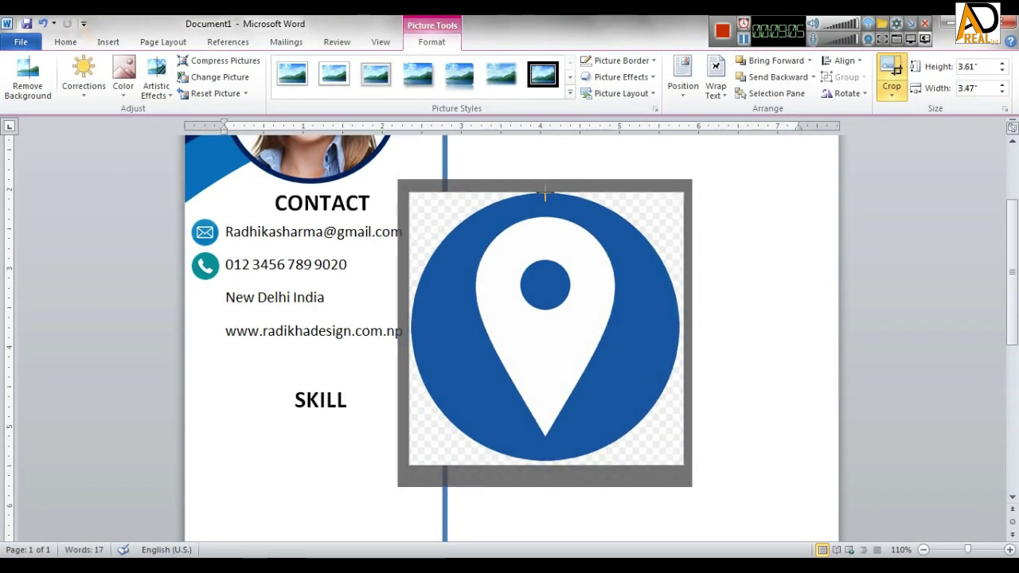
pyautogui.click(717, 330)
# - Shrink the pin to a 0.26-inch icon and place it beside New Delhi India
pyautogui.click(587, 382)
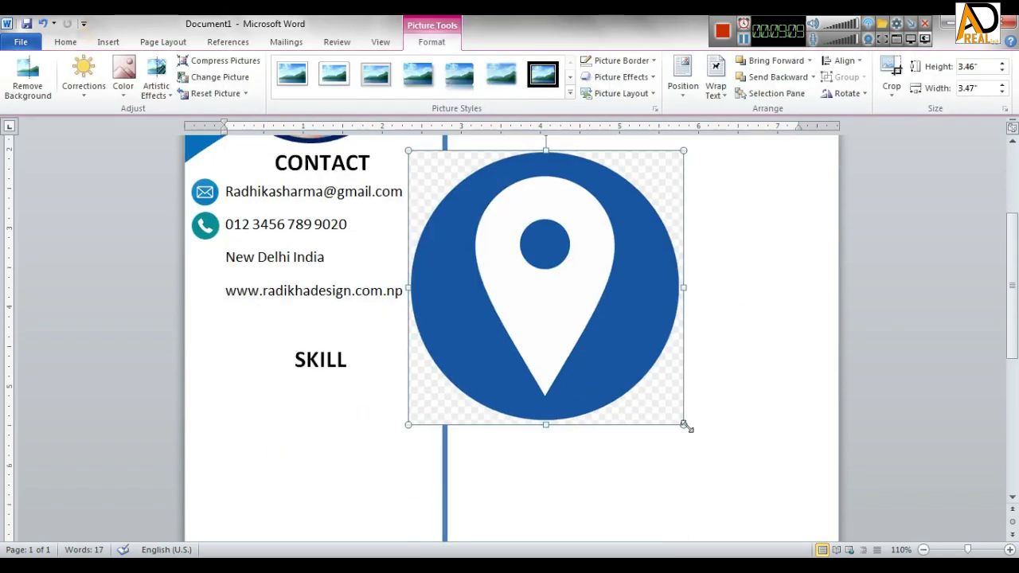
pyautogui.moveTo(685, 426); pyautogui.dragTo(420, 157)
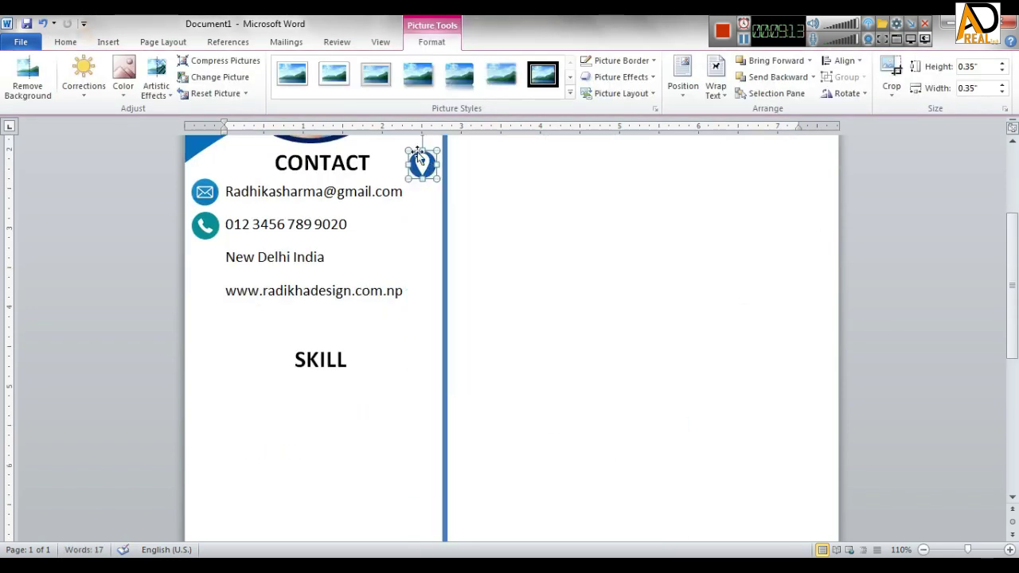
pyautogui.moveTo(422, 164); pyautogui.dragTo(207, 260)
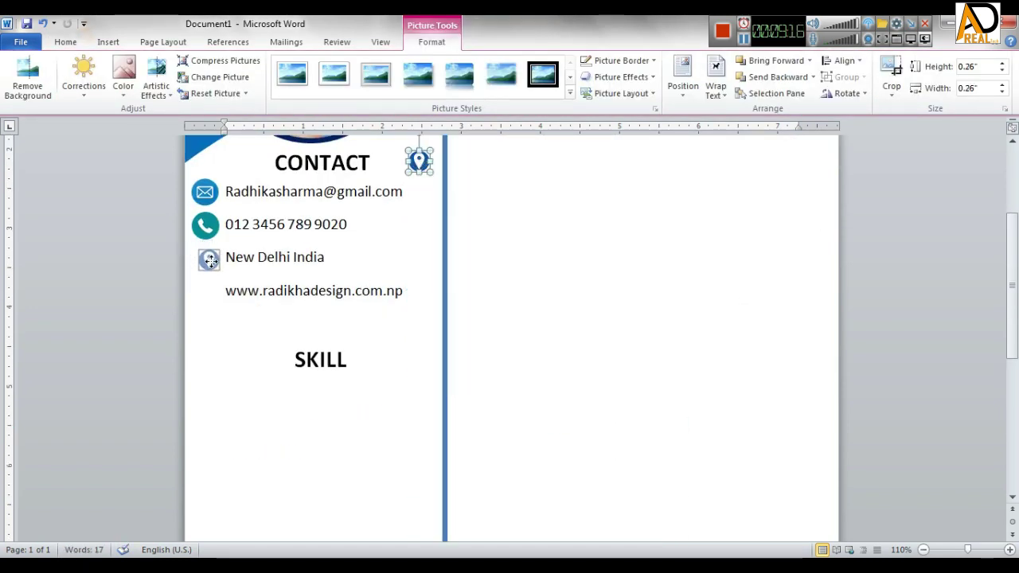
# - Insert the internet-clipart-internet-logo-7 picture and set its wrapping to In Front of Text
pyautogui.click(421, 262)
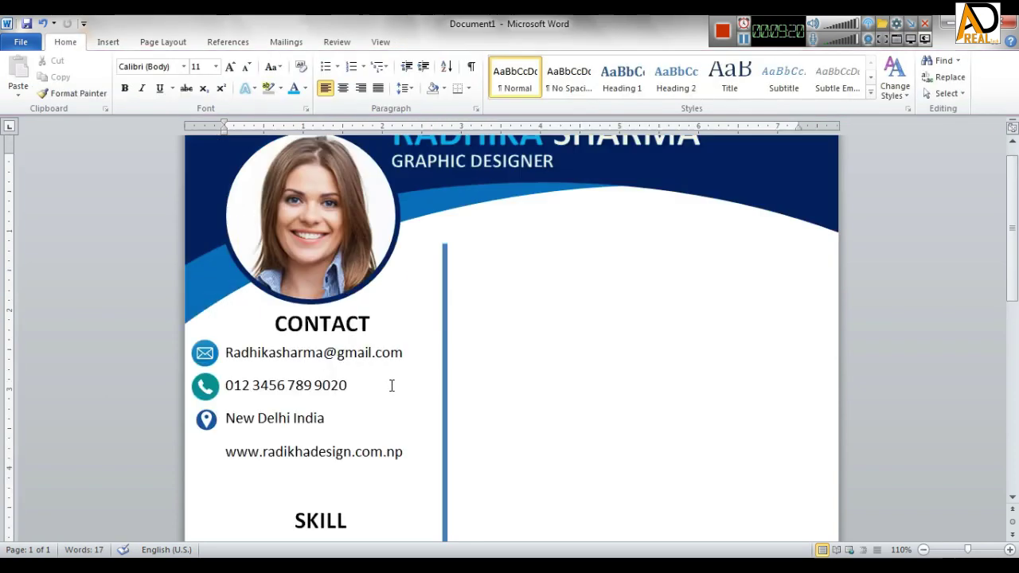
pyautogui.scroll(1, 391, 383)
pyautogui.click(108, 41)
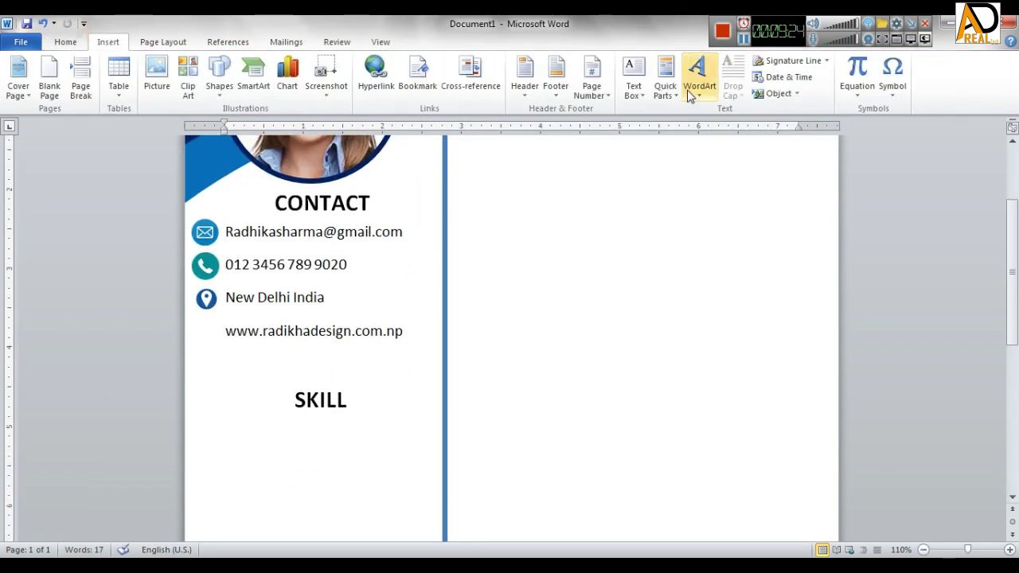
pyautogui.click(154, 70)
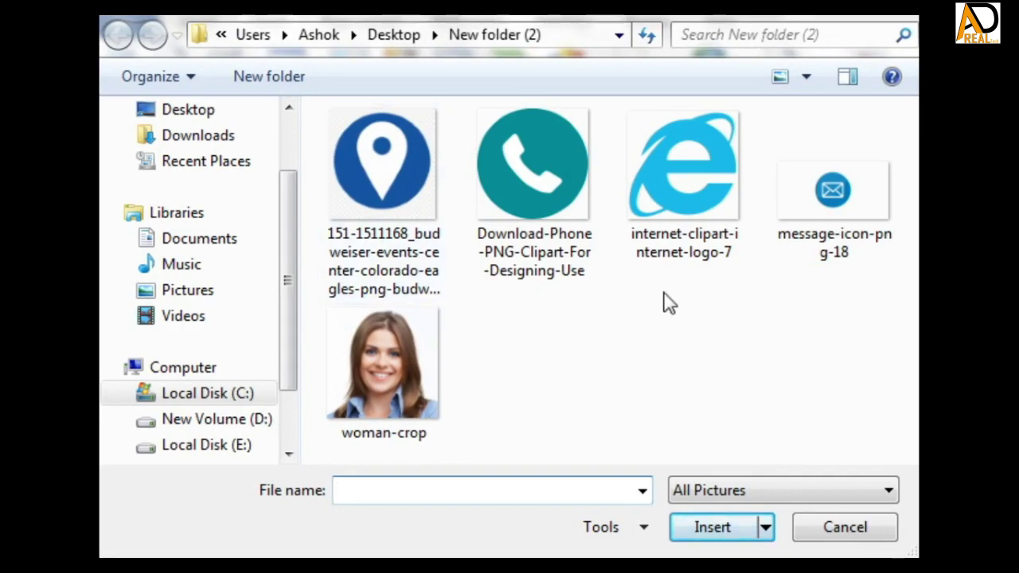
pyautogui.click(684, 183)
pyautogui.click(712, 527)
pyautogui.click(716, 88)
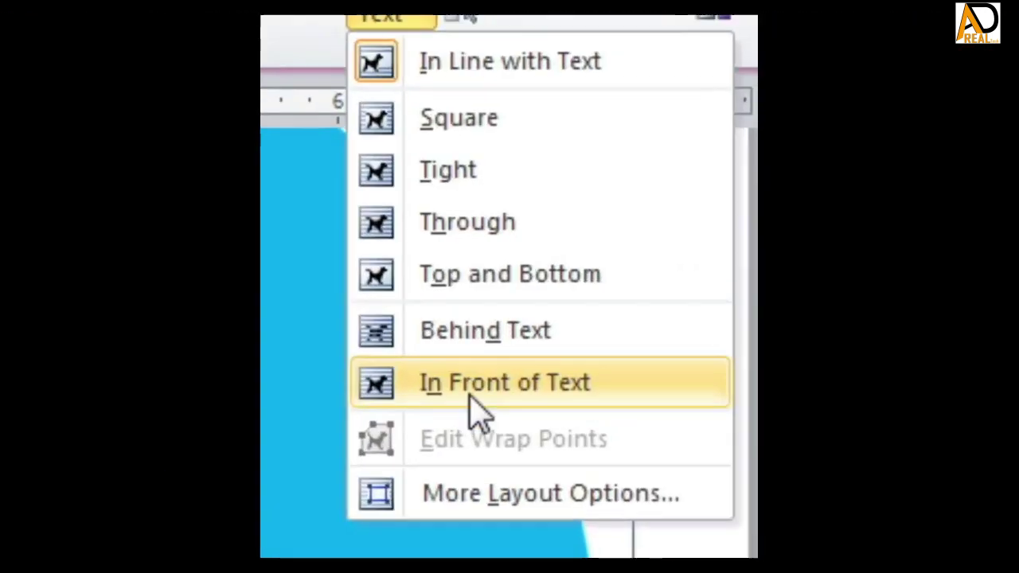
pyautogui.click(750, 223)
# - Shrink the internet logo step by step toward icon size
pyautogui.scroll(4, 683, 352)
pyautogui.moveTo(798, 188); pyautogui.dragTo(514, 467)
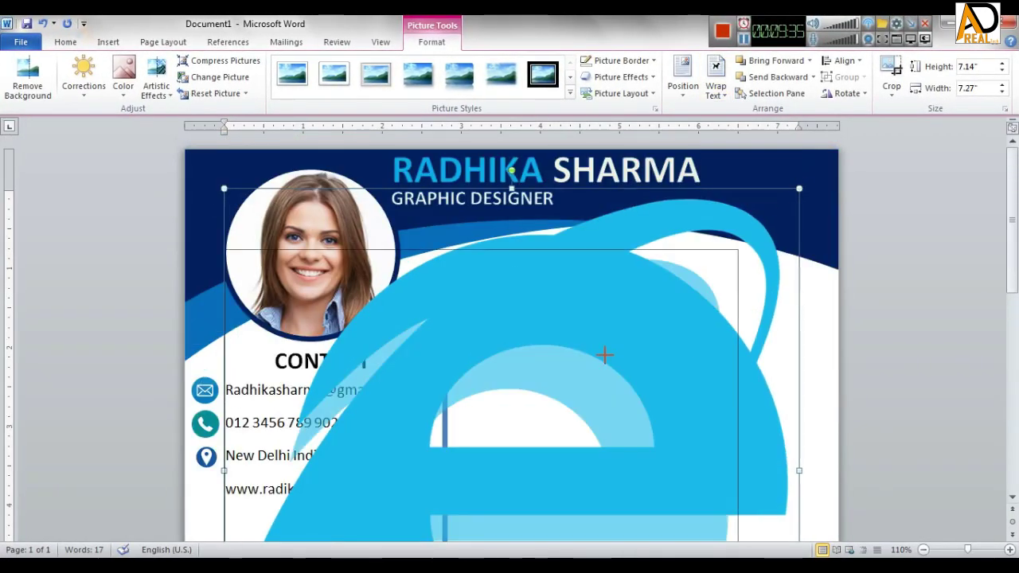
pyautogui.scroll(-4, 518, 465)
pyautogui.moveTo(515, 306)
pyautogui.mouseDown()
pyautogui.moveTo(372, 457)
pyautogui.moveTo(388, 442)
pyautogui.mouseUp()
pyautogui.scroll(-4, 388, 248)
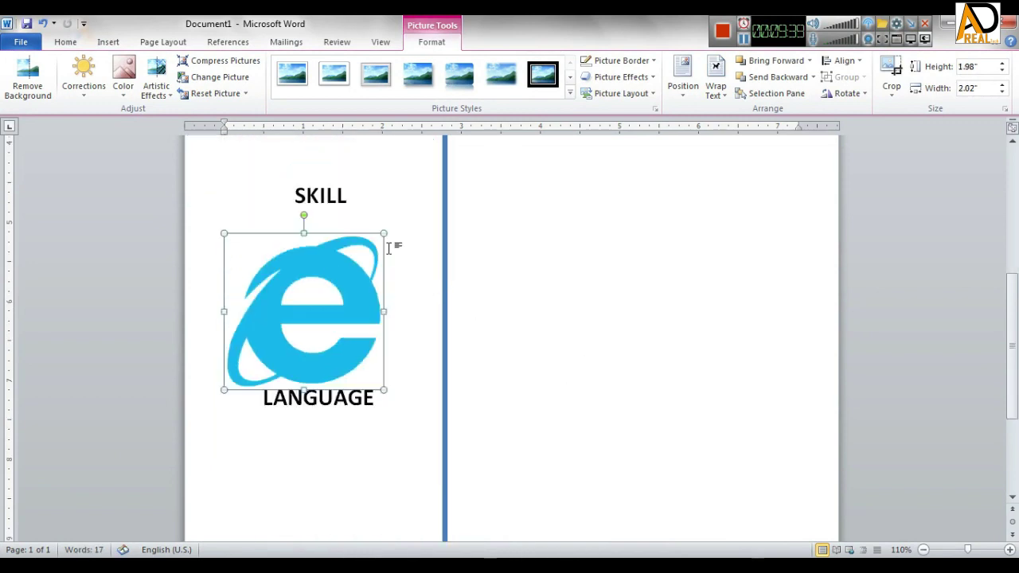
pyautogui.moveTo(382, 237); pyautogui.dragTo(246, 368)
# - Place the small internet logo beside the website line
pyautogui.moveTo(246, 404); pyautogui.dragTo(207, 167)
pyautogui.scroll(6, 685, 338)
pyautogui.scroll(-3, 678, 398)
pyautogui.click(678, 398)
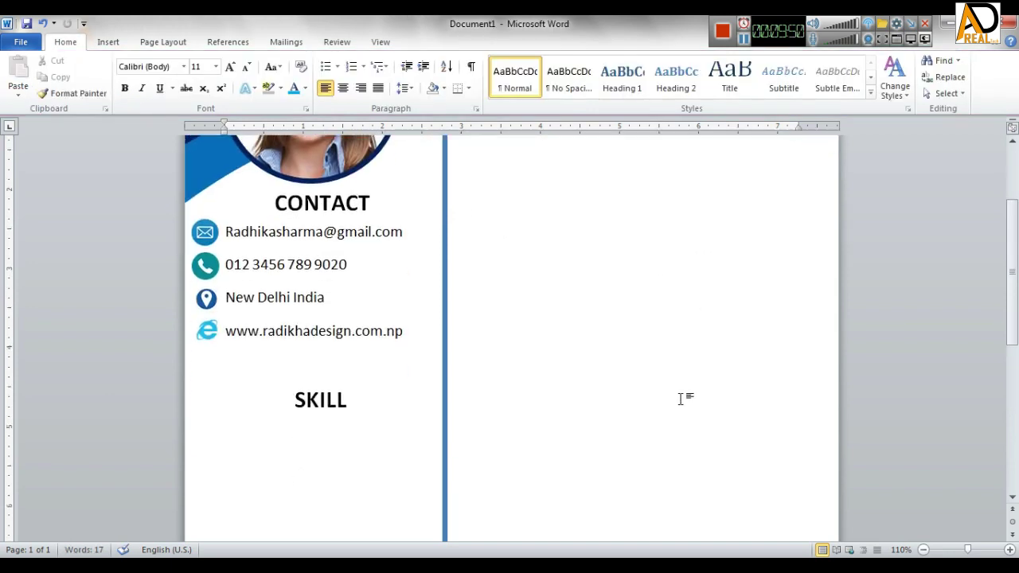
# - Move the SKILL heading box up closer to the website line
pyautogui.scroll(-3, 678, 398)
pyautogui.click(343, 286)
pyautogui.moveTo(327, 259); pyautogui.dragTo(315, 229)
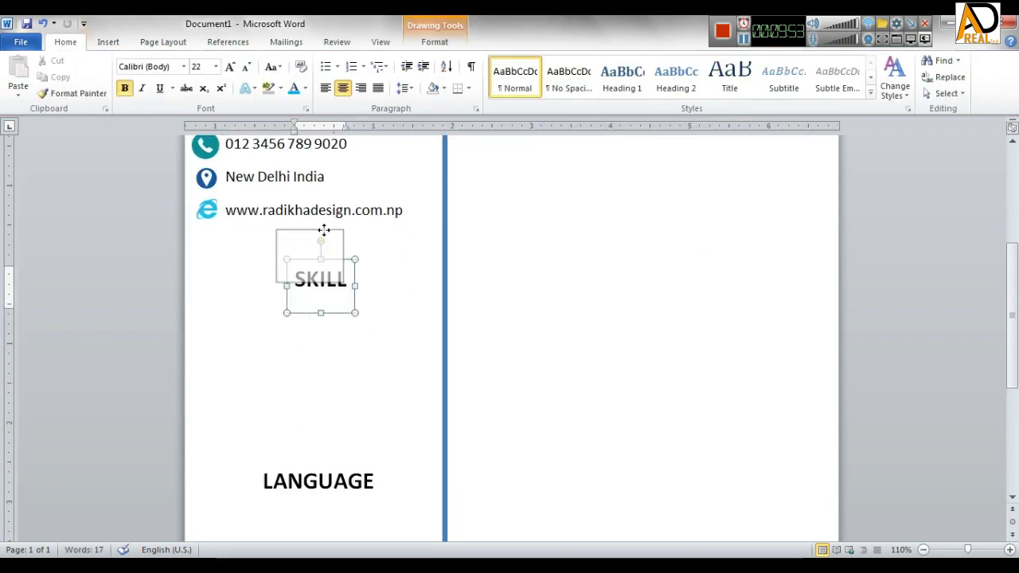
pyautogui.scroll(6, 478, 350)
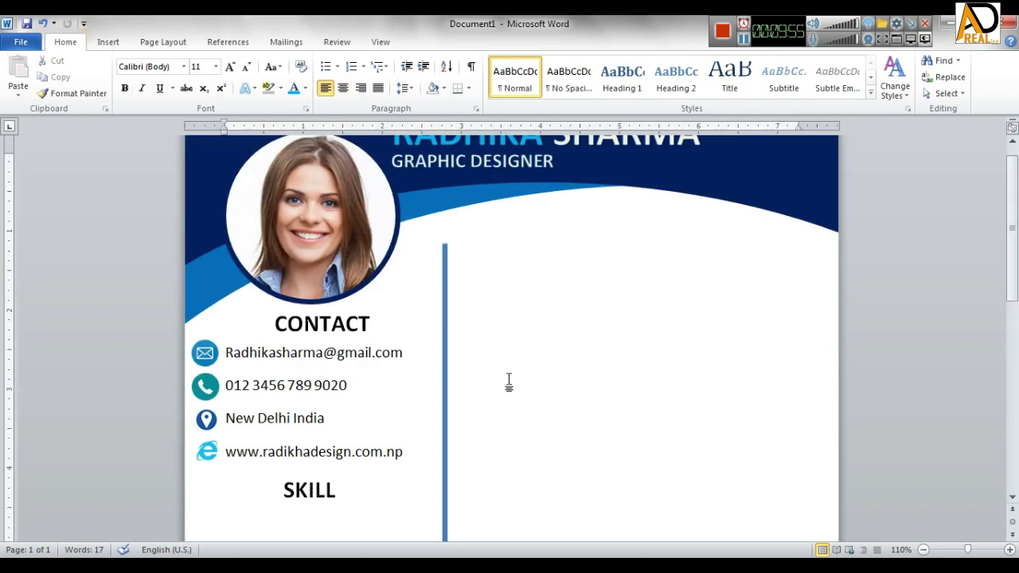
pyautogui.scroll(-4, 509, 382)
# - Ctrl-drag a copy of the contact text box below SKILL and delete all its text
pyautogui.click(347, 263)
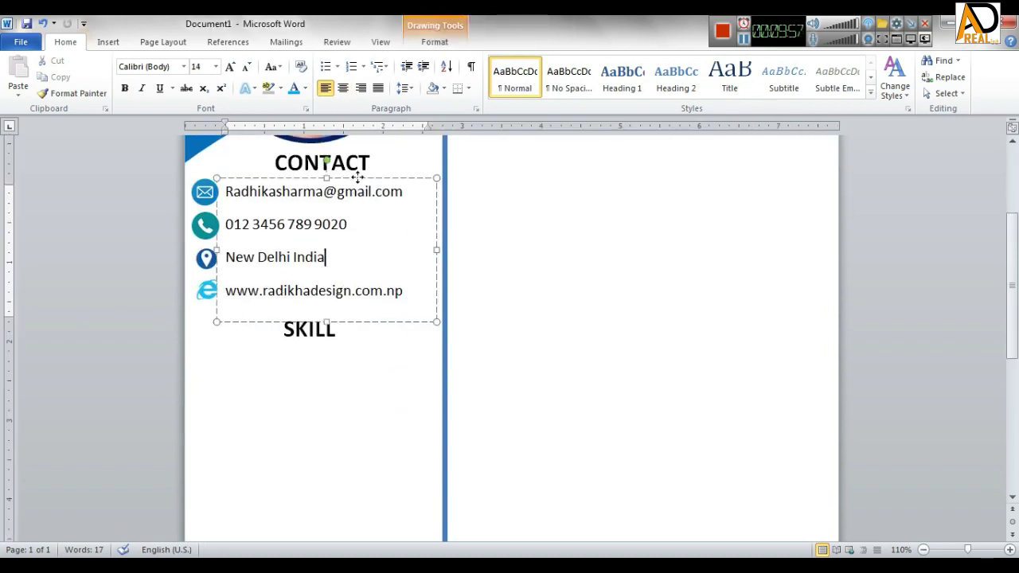
pyautogui.moveTo(378, 192)
pyautogui.mouseDown()
pyautogui.moveTo(391, 205)
pyautogui.moveTo(379, 346)
pyautogui.mouseUp()
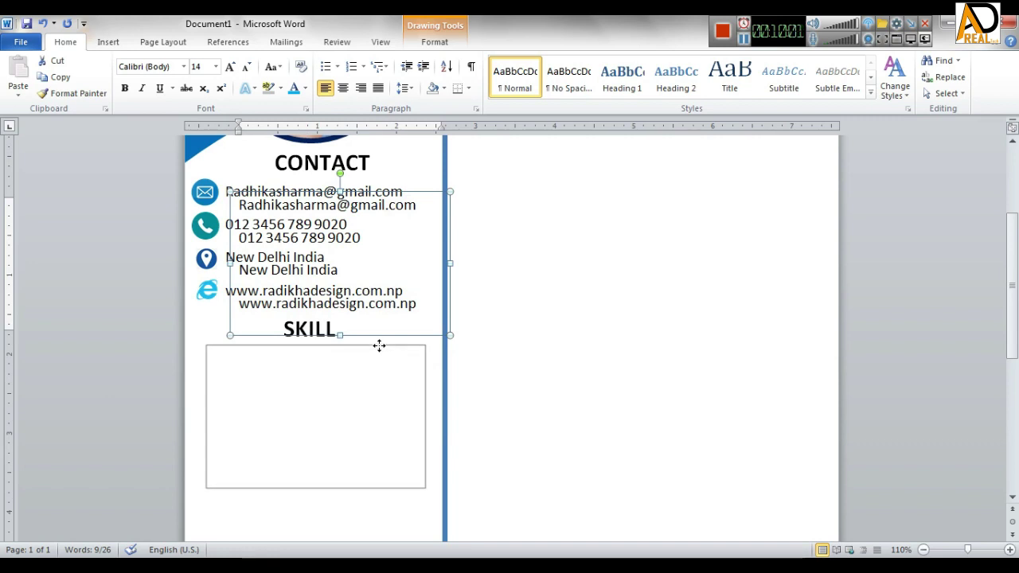
pyautogui.moveTo(382, 352); pyautogui.dragTo(384, 353)
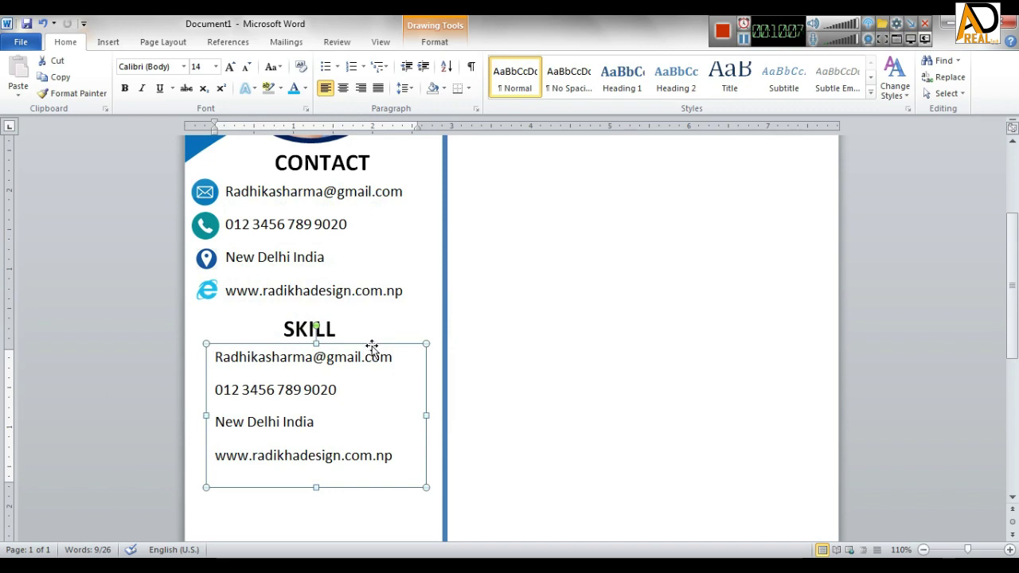
pyautogui.moveTo(372, 345); pyautogui.dragTo(361, 346)
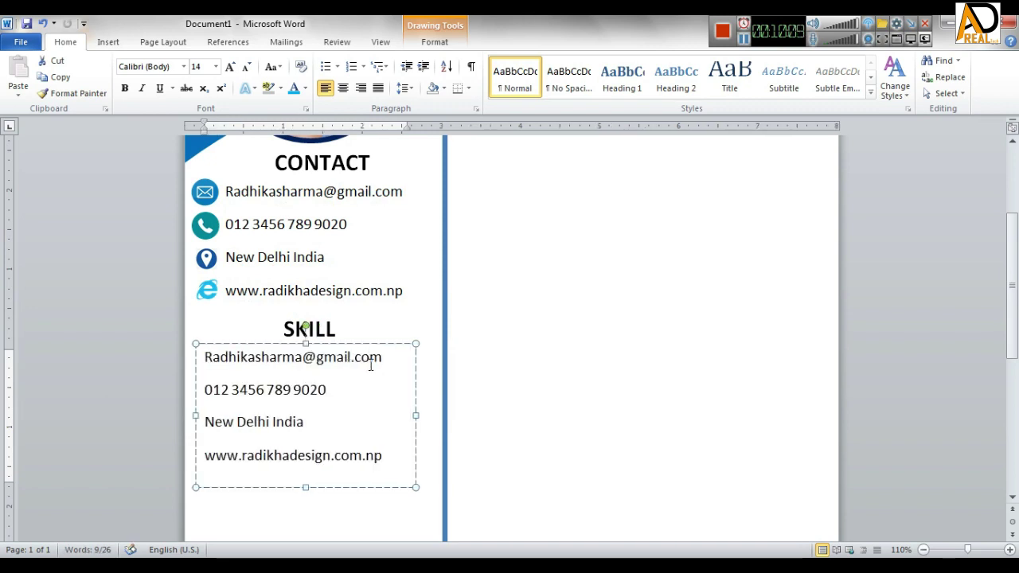
pyautogui.click(371, 365)
pyautogui.hotkey('ctrl', 'a')
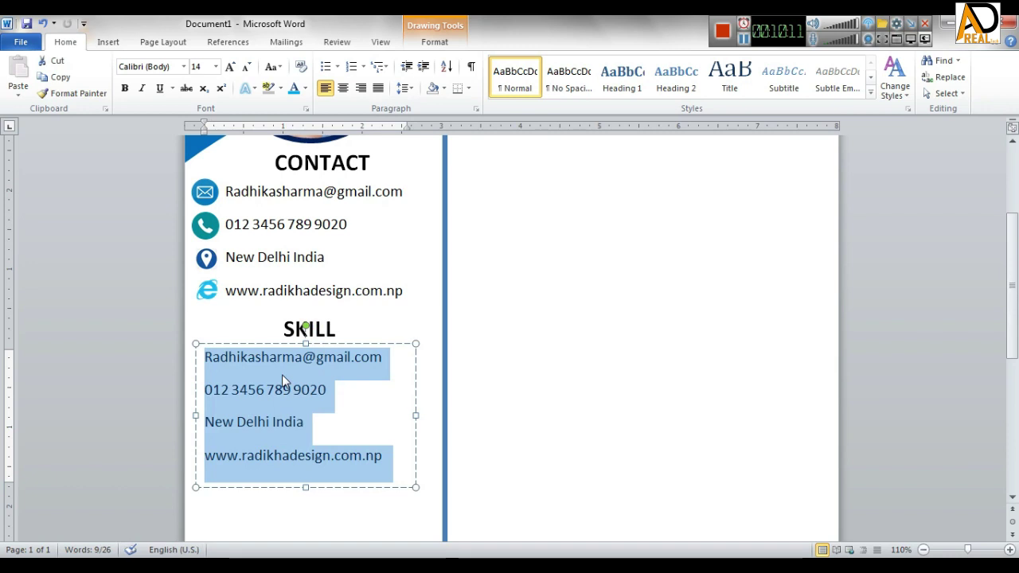
pyautogui.press('Delete')
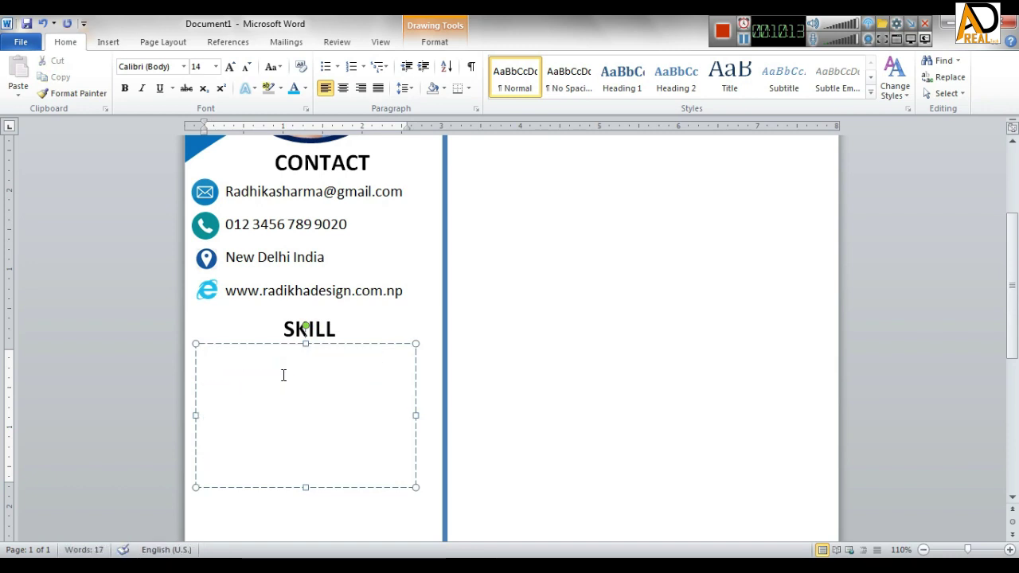
pyautogui.write('Wen')
# - Type Web Design, Graphic Design and UI Design on separate lines in the SKILL box
pyautogui.press('BackSpace')
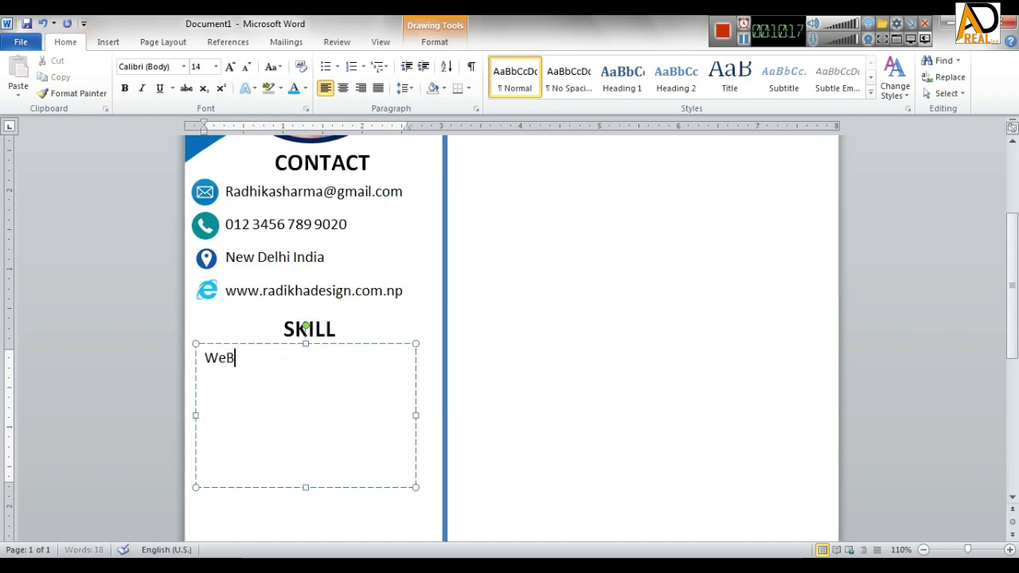
pyautogui.press('BackSpace')
pyautogui.write('b Design')
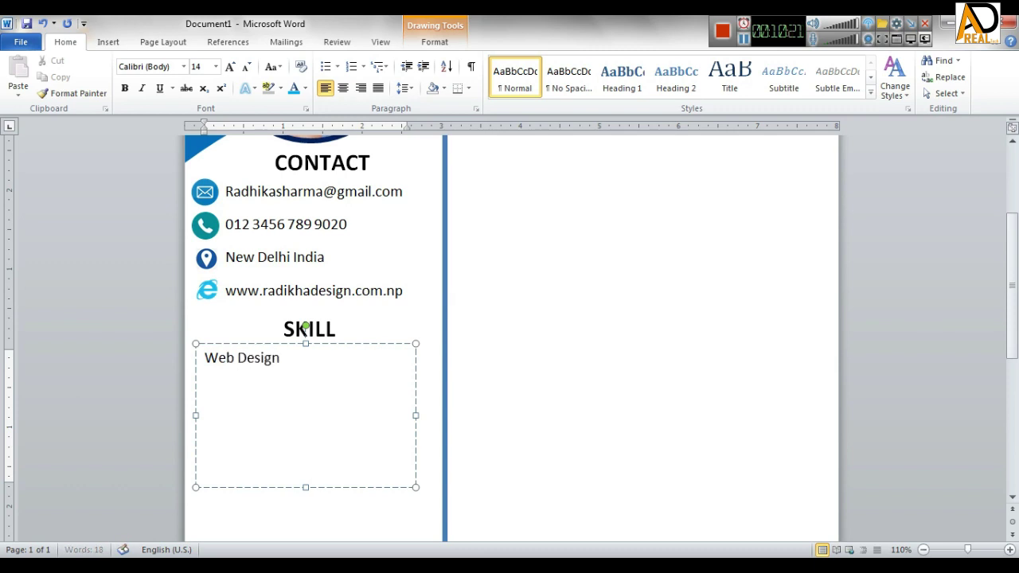
pyautogui.press('Return')
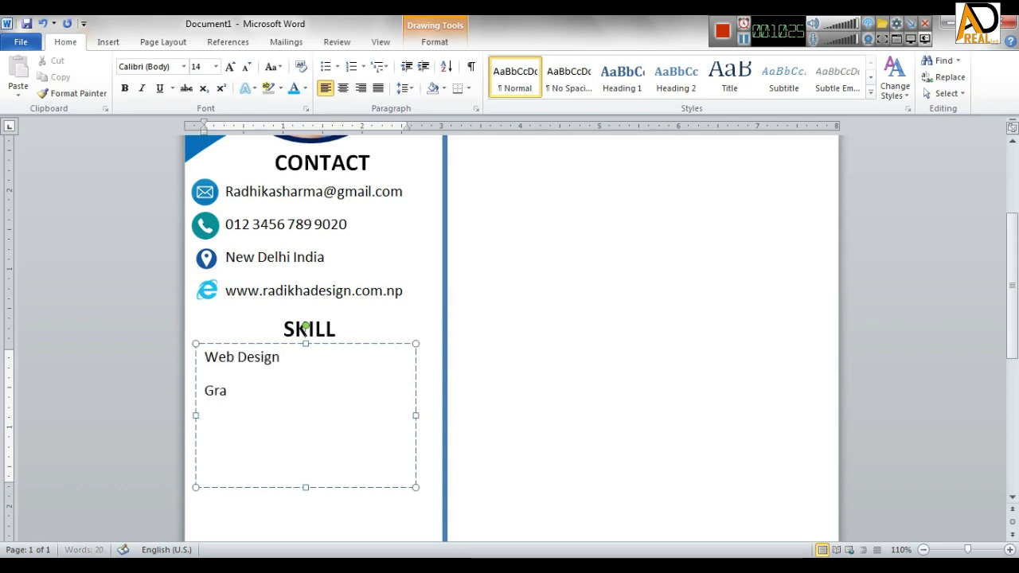
pyautogui.write('gn')
pyautogui.press('Return')
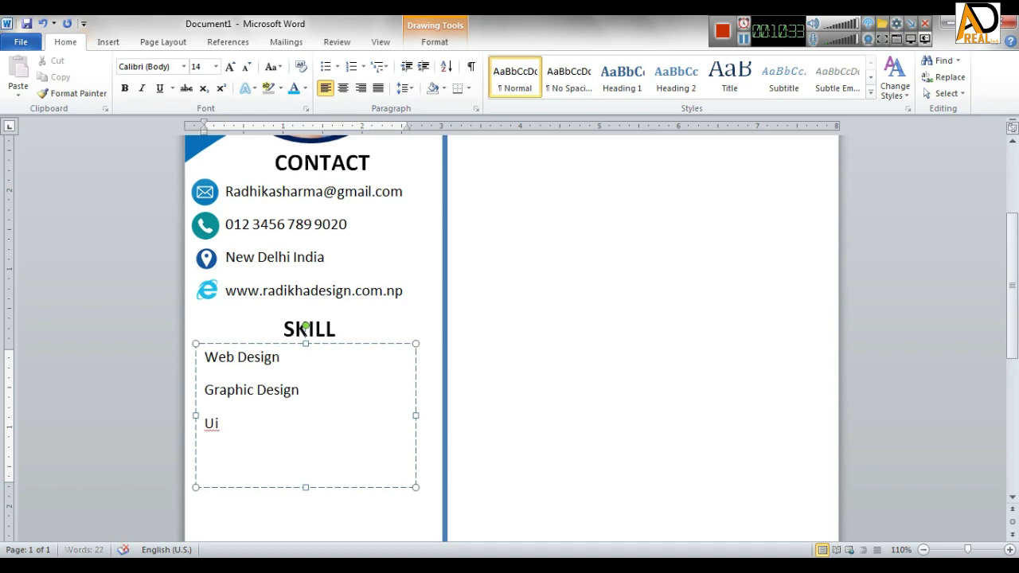
pyautogui.press('BackSpace')
pyautogui.write('I dE')
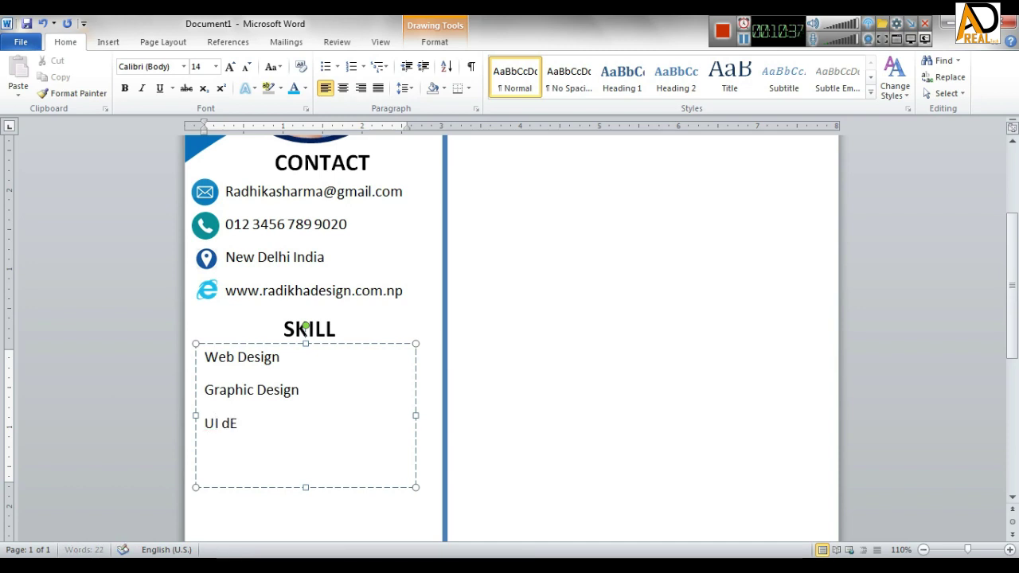
pyautogui.press('BackSpace')
pyautogui.press('BackSpace')
pyautogui.write('Design')
pyautogui.press('Return')
pyautogui.write('Dra')
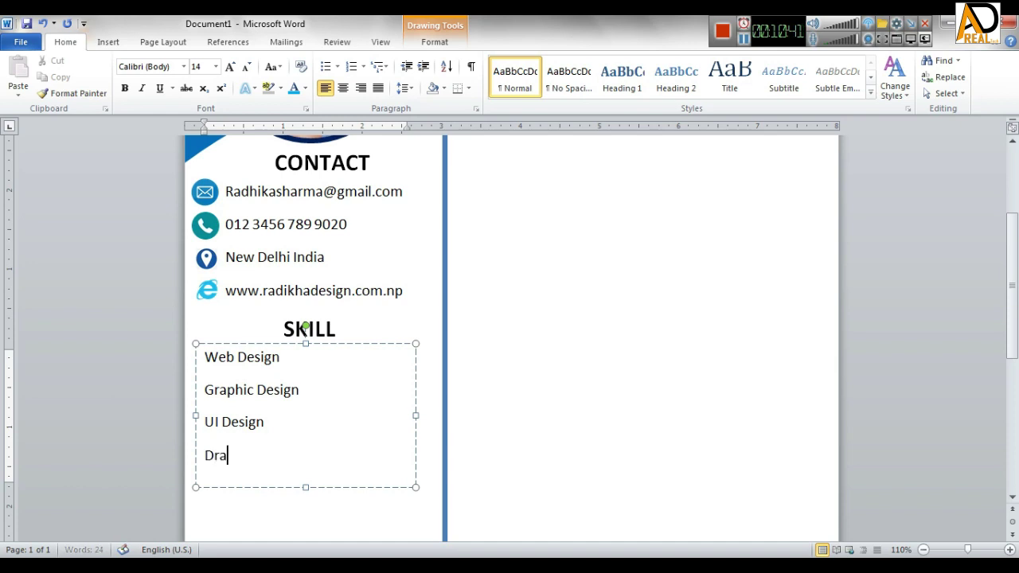
# - Add Drawing and Animation lines, enlarging the box downward to fit them
pyautogui.write('wing')
pyautogui.scroll(-5, 289, 409)
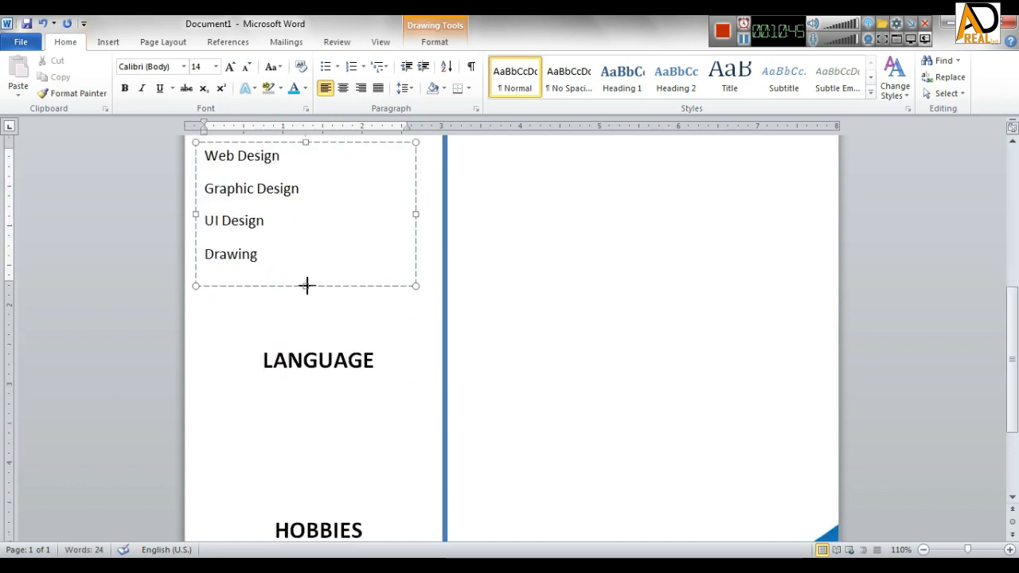
pyautogui.moveTo(306, 285); pyautogui.dragTo(307, 315)
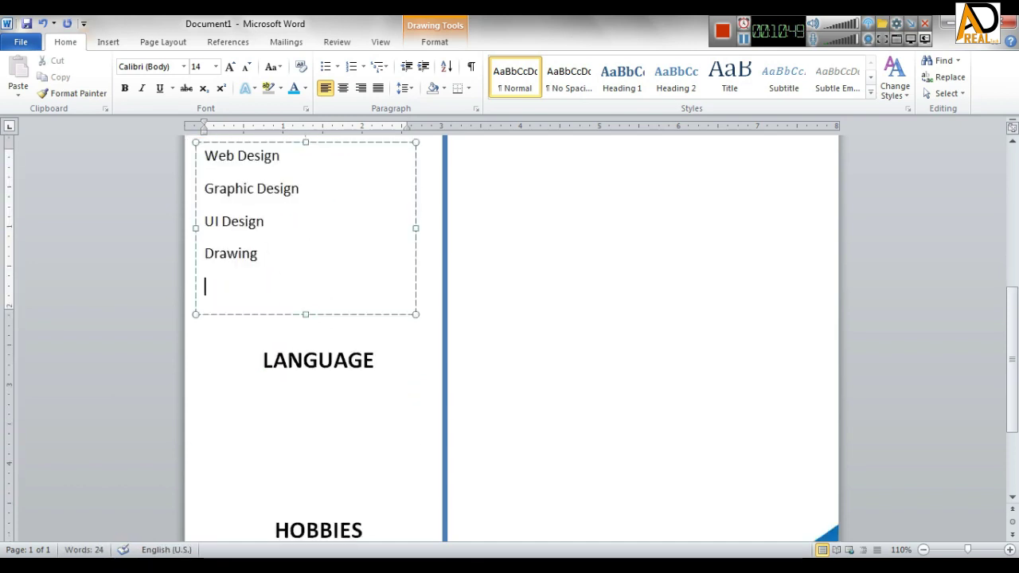
pyautogui.write('Animation')
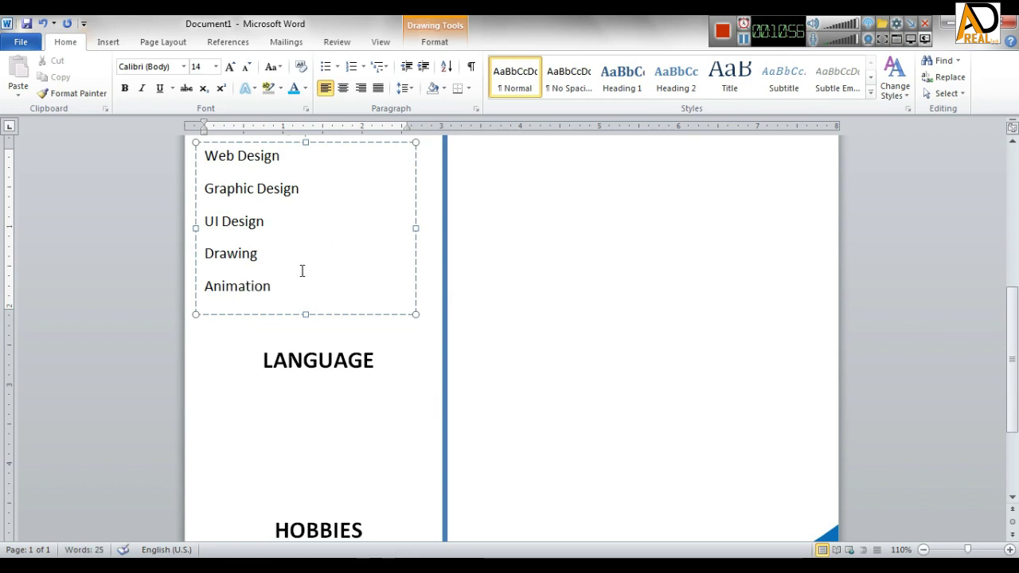
pyautogui.scroll(4, 364, 335)
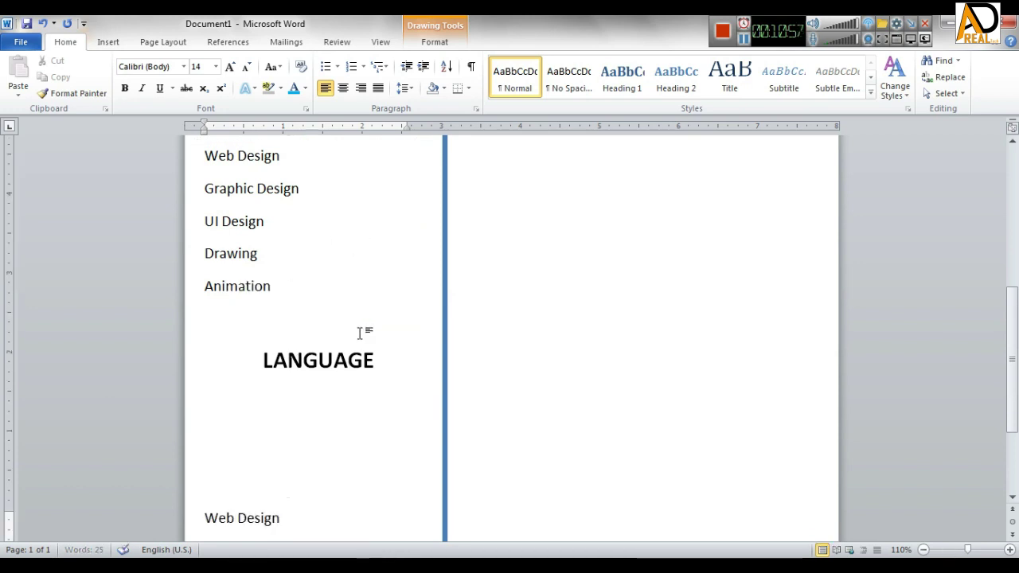
# - Draw a rounded rectangle on the right side of the page
pyautogui.click(288, 417)
pyautogui.scroll(-3, 293, 416)
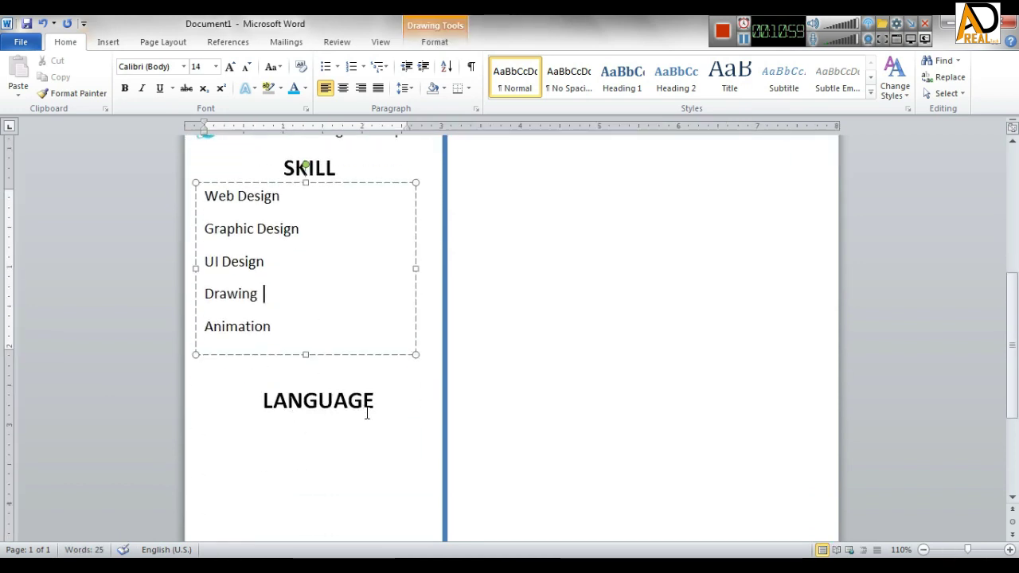
pyautogui.click(430, 412)
pyautogui.scroll(-5, 430, 412)
pyautogui.scroll(-3, 426, 418)
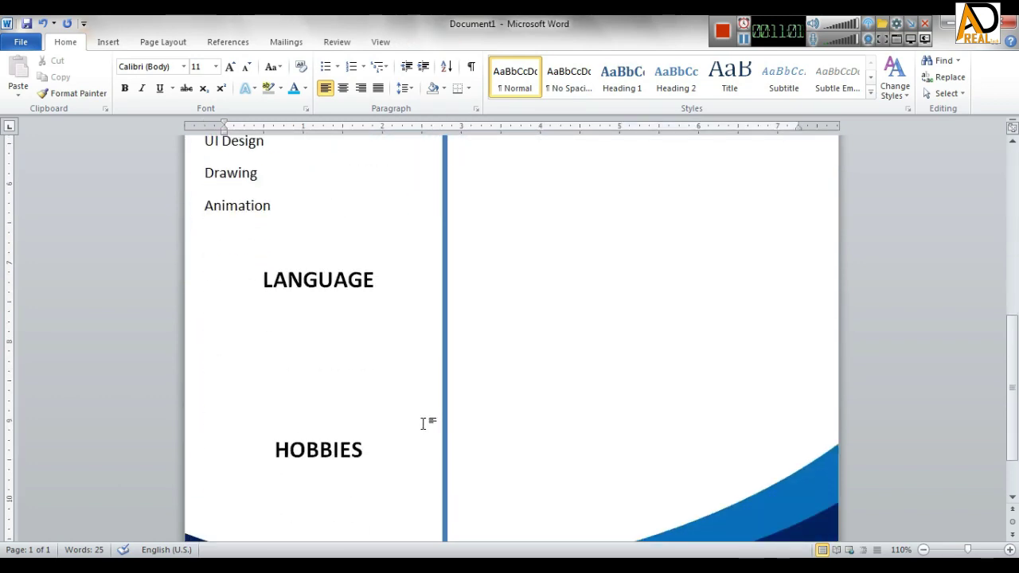
pyautogui.scroll(3, 424, 422)
pyautogui.scroll(1, 423, 421)
pyautogui.click(110, 42)
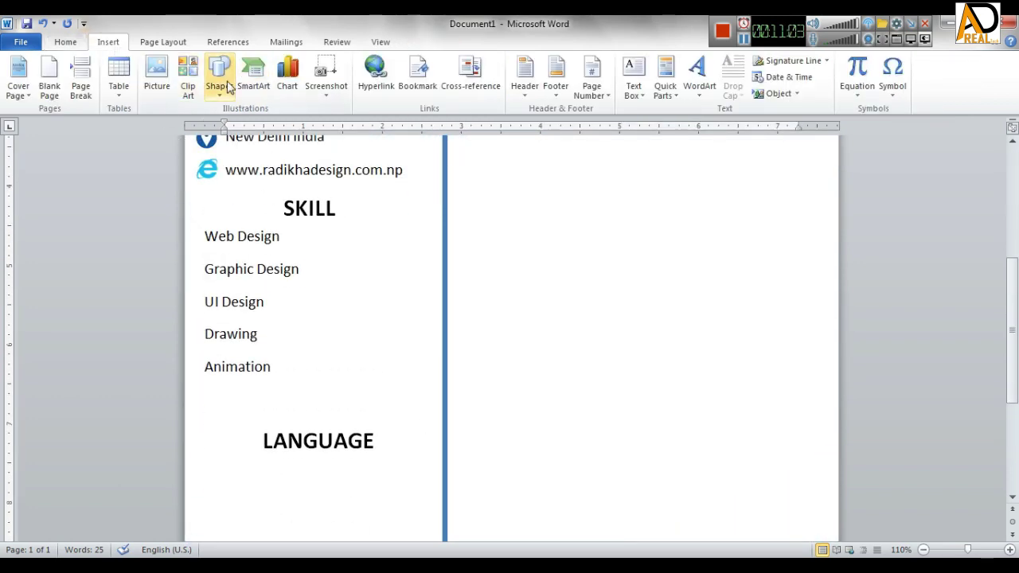
pyautogui.click(228, 86)
pyautogui.click(296, 121)
pyautogui.moveTo(512, 277)
pyautogui.mouseDown()
pyautogui.moveTo(675, 364)
pyautogui.moveTo(721, 356)
pyautogui.mouseUp()
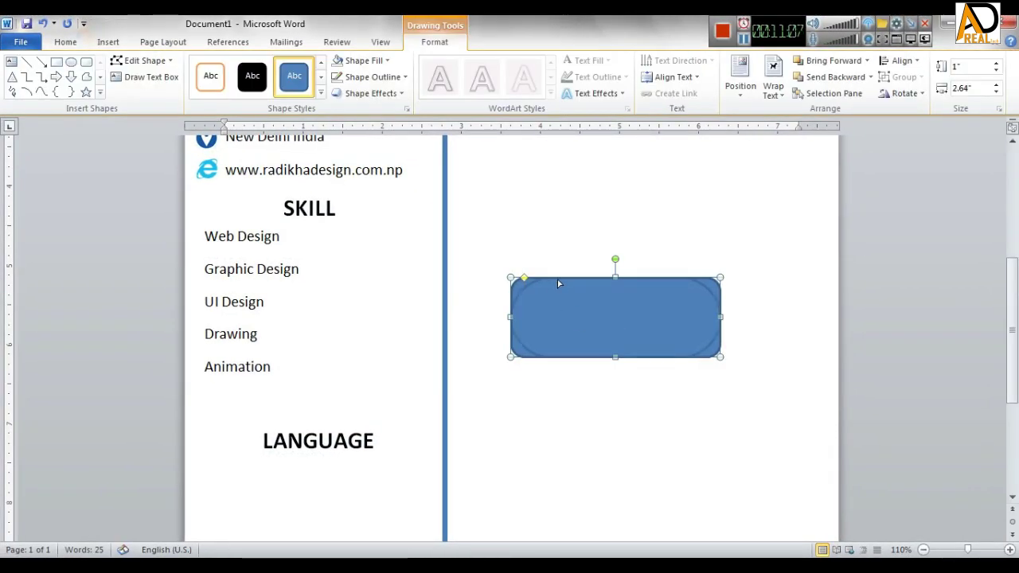
# - Turn the rectangle into a thin pill-shaped bar with light blue fill and no outline
pyautogui.moveTo(524, 278); pyautogui.dragTo(558, 279)
pyautogui.moveTo(616, 357); pyautogui.dragTo(622, 290)
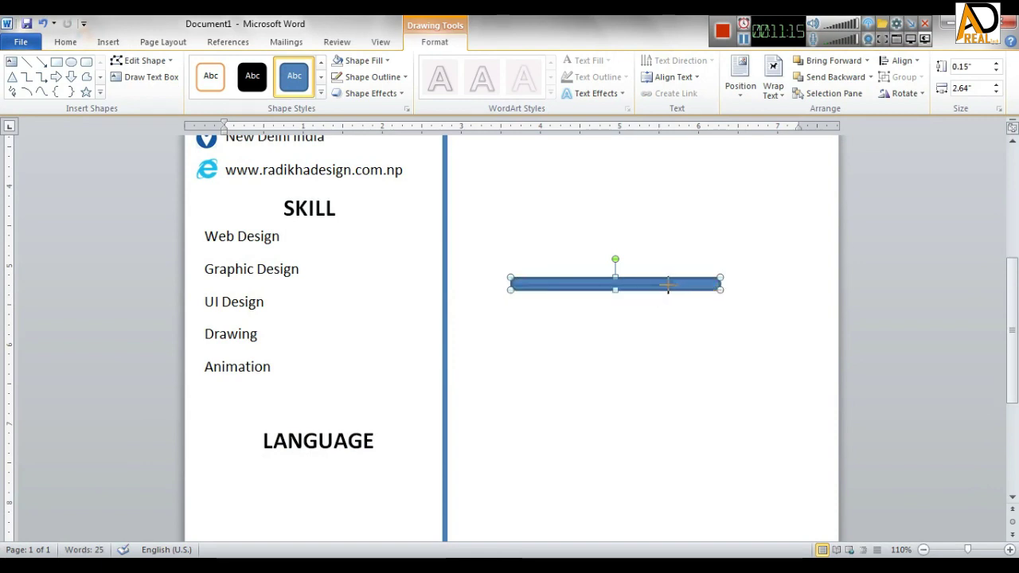
pyautogui.click(365, 60)
pyautogui.click(565, 297)
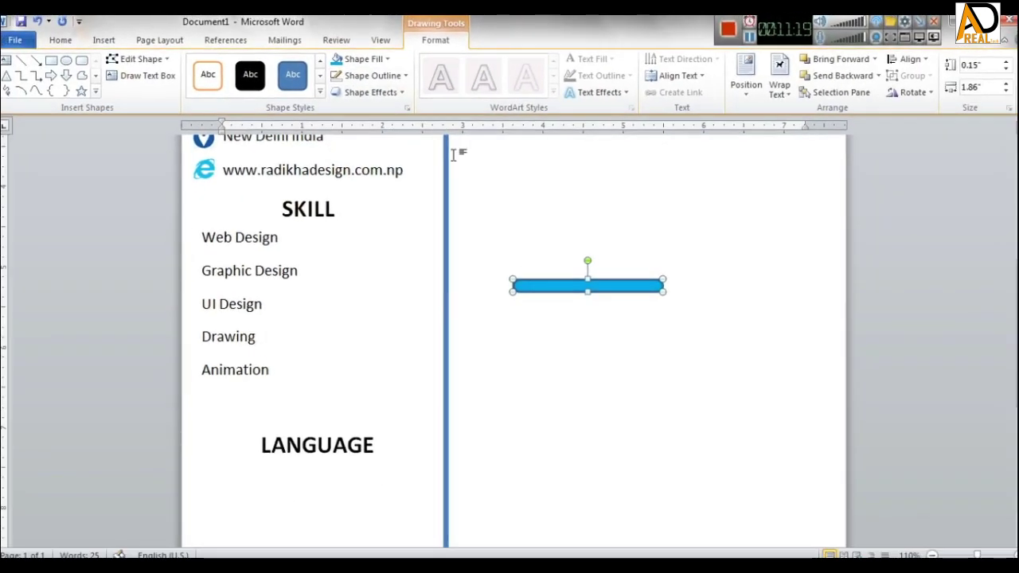
pyautogui.click(366, 71)
pyautogui.click(478, 319)
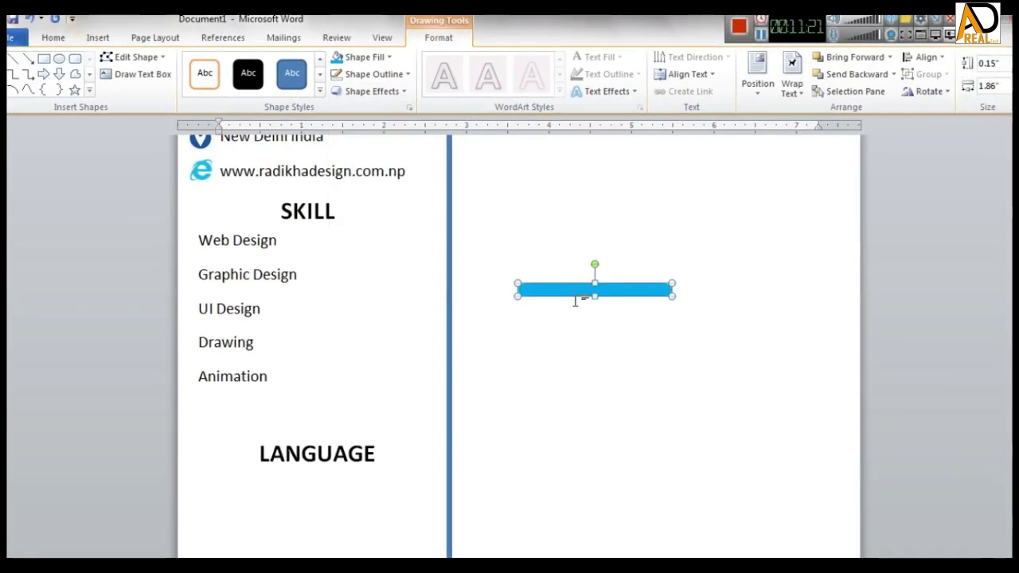
# - Position the bar beside Web Design, shortening it and aligning it with the text
pyautogui.moveTo(566, 286)
pyautogui.mouseDown()
pyautogui.moveTo(336, 238)
pyautogui.moveTo(345, 240)
pyautogui.mouseUp()
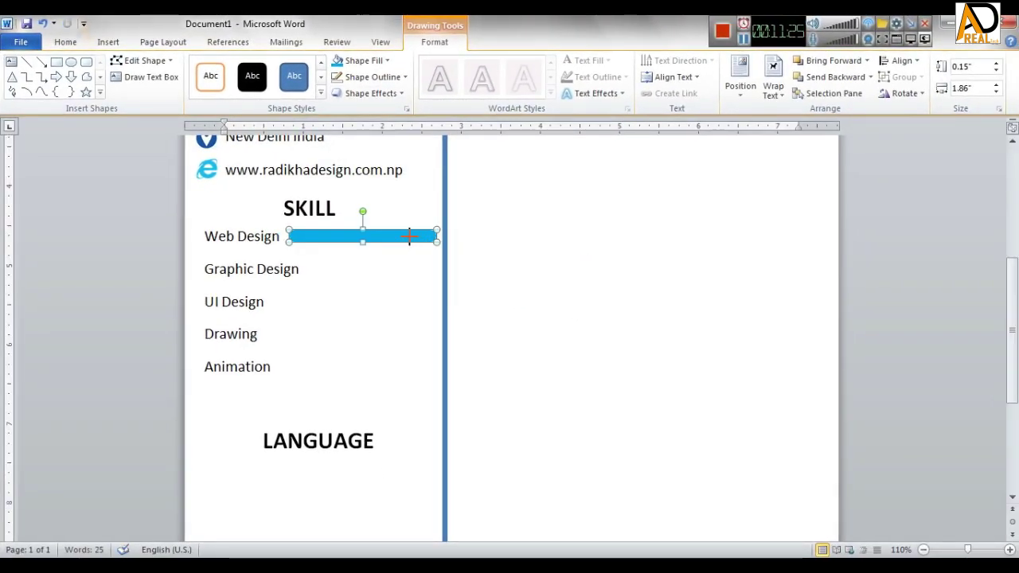
pyautogui.moveTo(437, 242); pyautogui.dragTo(410, 237)
pyautogui.press('Down')
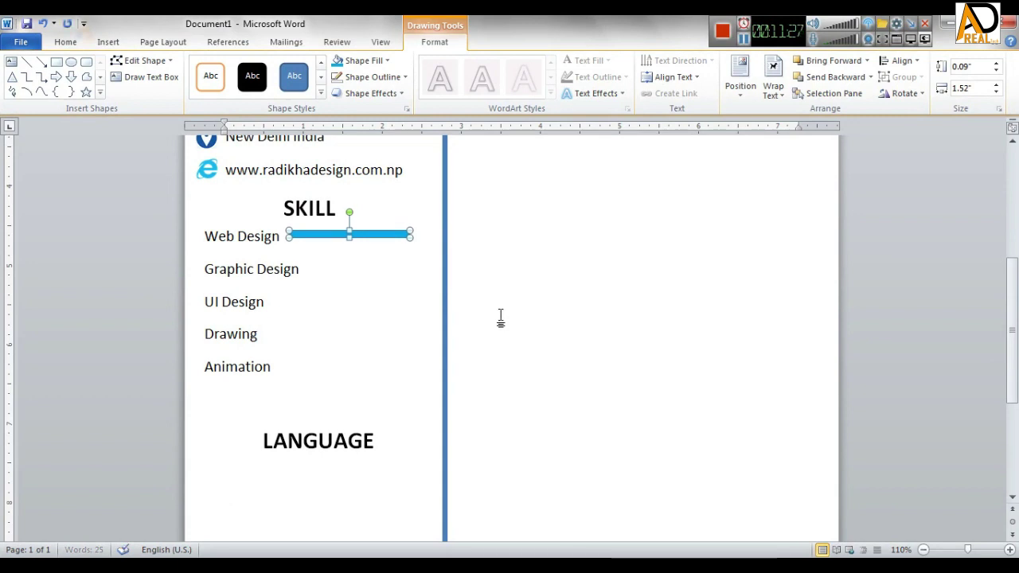
pyautogui.press('Down')
# - Copy the bar onto the Graphic Design and UI Design rows and adjust the UI Design bar's length
pyautogui.click(513, 325)
pyautogui.scroll(2, 513, 325)
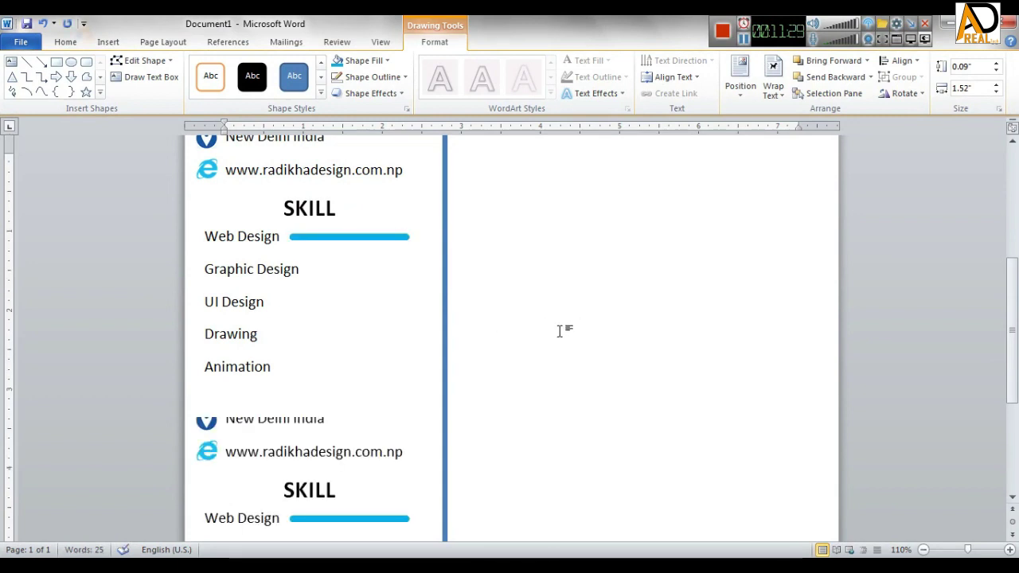
pyautogui.click(377, 317)
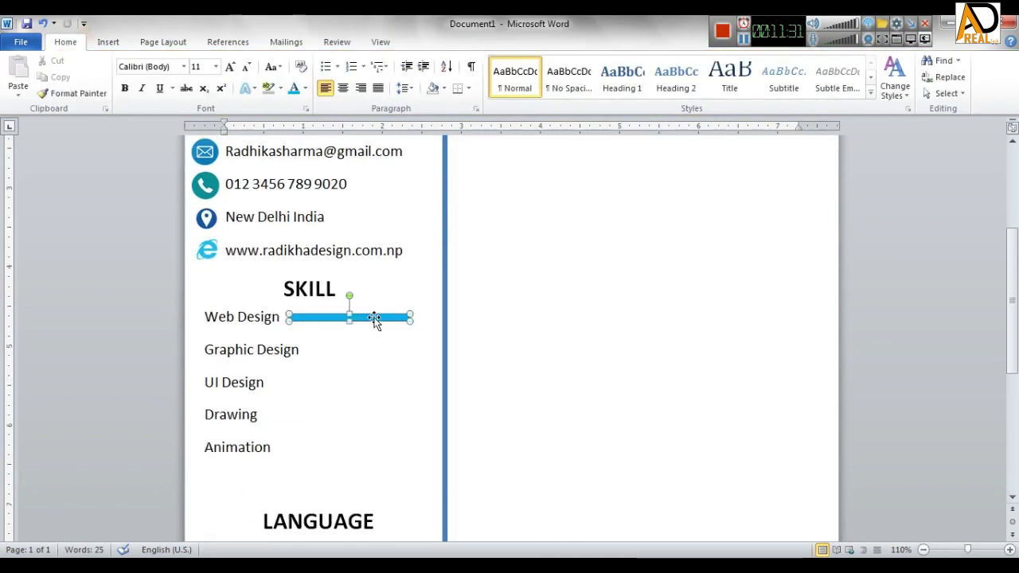
pyautogui.moveTo(377, 317)
pyautogui.mouseDown()
pyautogui.moveTo(383, 351)
pyautogui.moveTo(442, 357)
pyautogui.mouseUp()
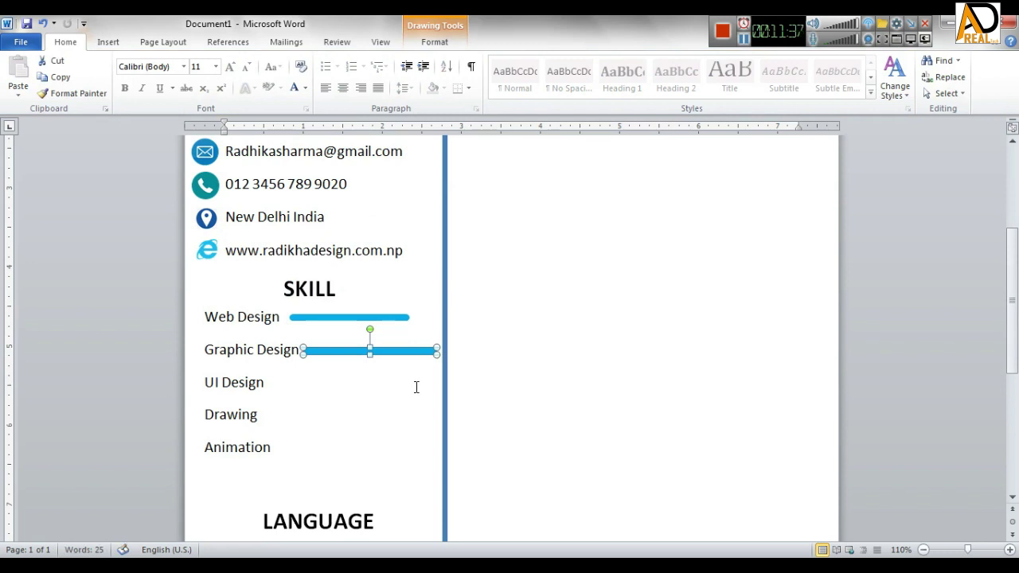
pyautogui.moveTo(375, 351)
pyautogui.mouseDown()
pyautogui.moveTo(383, 366)
pyautogui.moveTo(337, 387)
pyautogui.mouseUp()
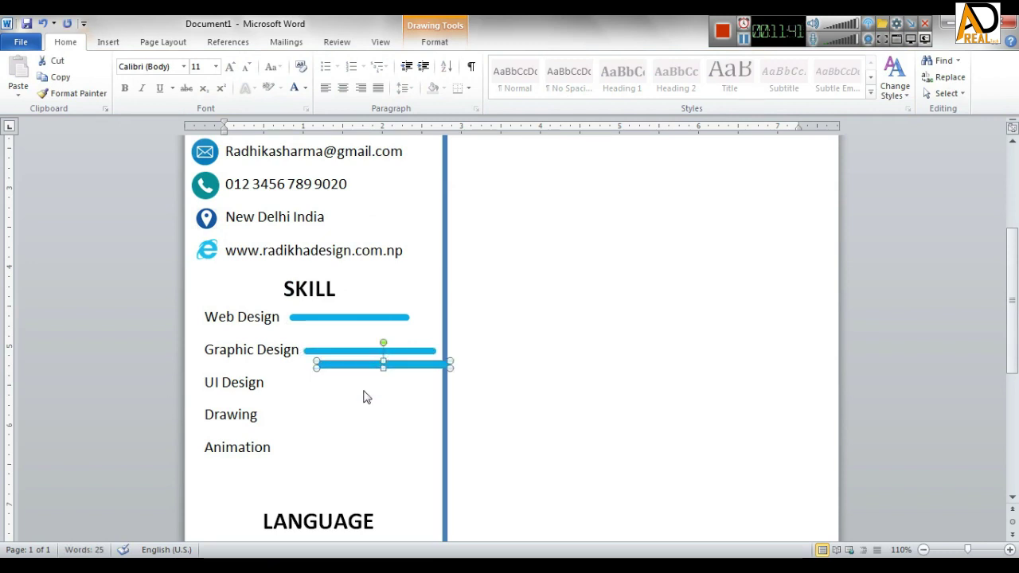
pyautogui.moveTo(403, 387); pyautogui.dragTo(422, 388)
# - Duplicate the bar onto the Drawing and Animation rows and lengthen the Animation bar
pyautogui.click(364, 317)
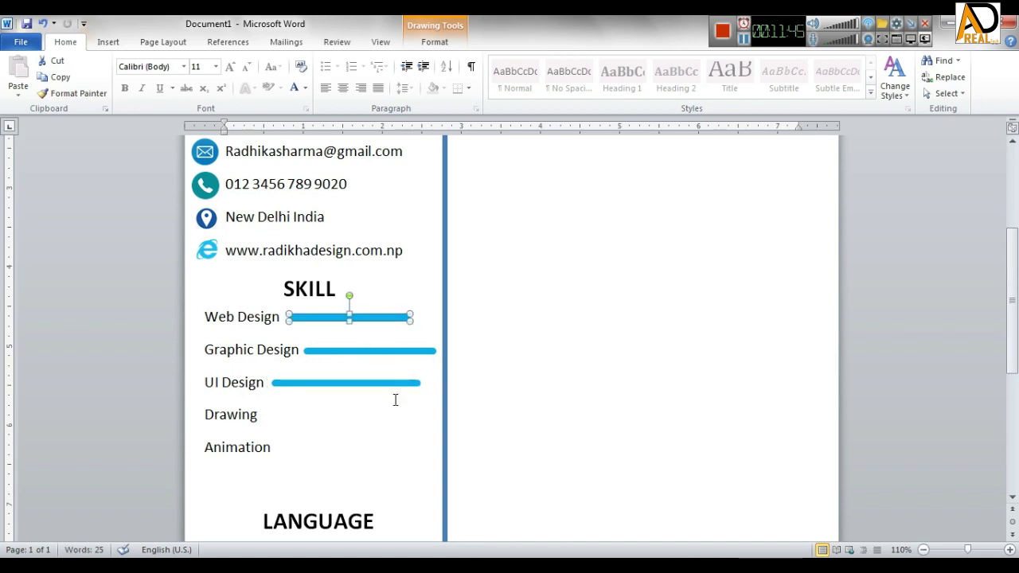
pyautogui.hotkey('ctrl', 'c')
pyautogui.hotkey('ctrl', 'v')
pyautogui.moveTo(382, 331)
pyautogui.mouseDown()
pyautogui.moveTo(344, 413)
pyautogui.moveTo(400, 423)
pyautogui.moveTo(357, 449)
pyautogui.mouseUp()
pyautogui.hotkey('ctrl', 'c')
pyautogui.hotkey('ctrl', 'v')
pyautogui.scroll(-2, 382, 452)
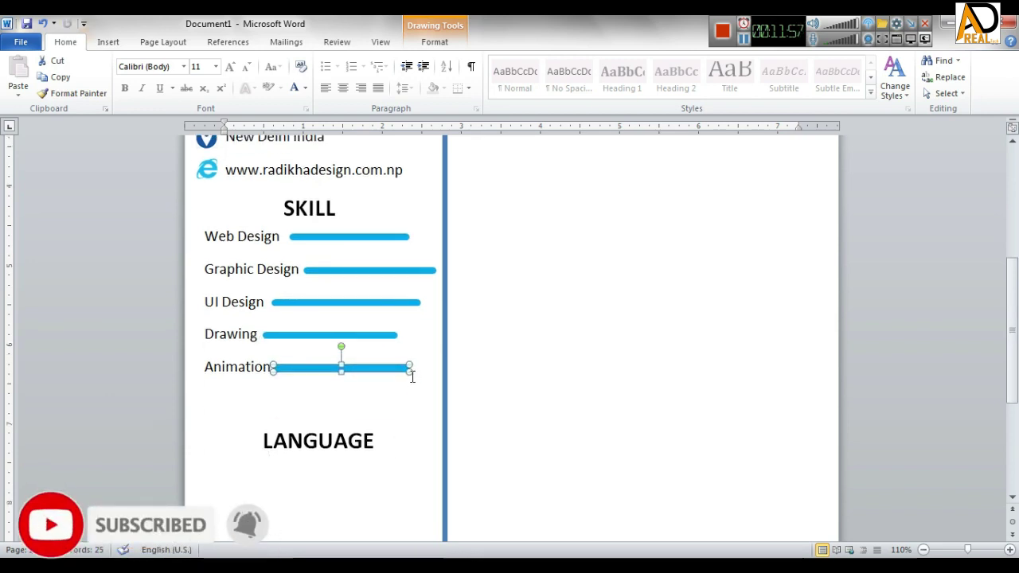
pyautogui.moveTo(421, 374); pyautogui.dragTo(421, 374)
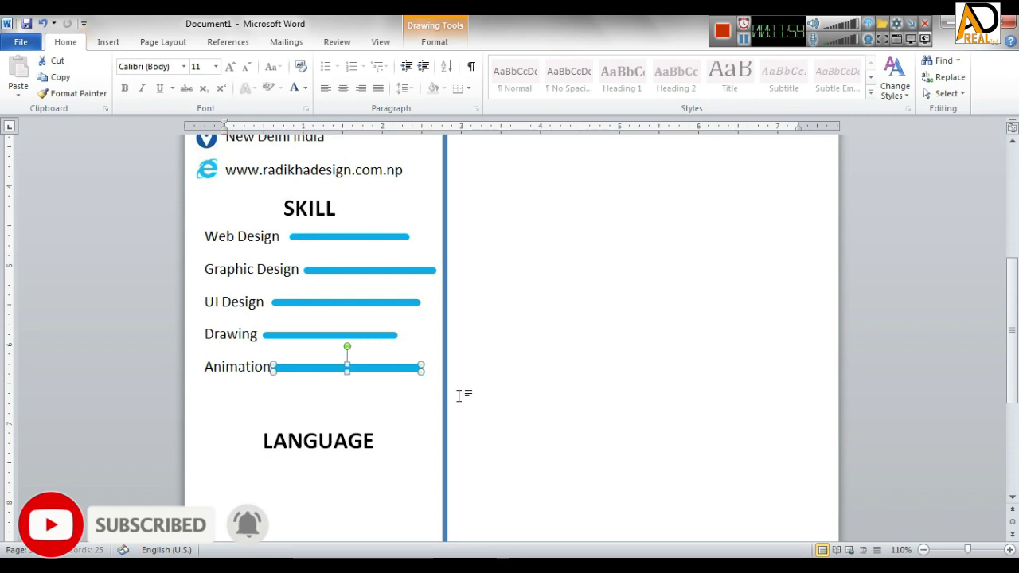
# - Nudge the Animation bar right and move the LANGUAGE heading box slightly higher
pyautogui.press('Right')
pyautogui.click(521, 404)
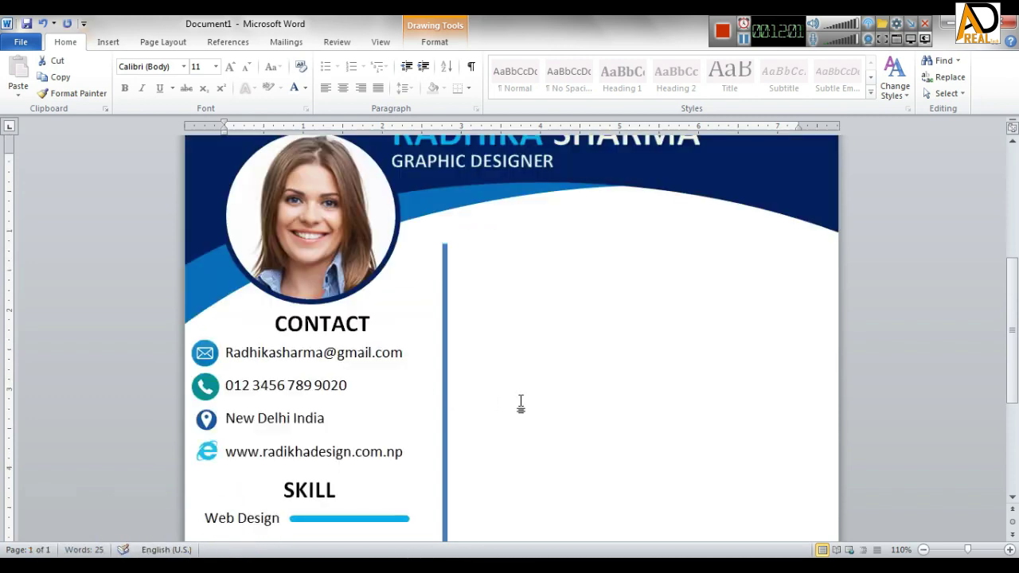
pyautogui.scroll(-5, 526, 388)
pyautogui.click(345, 232)
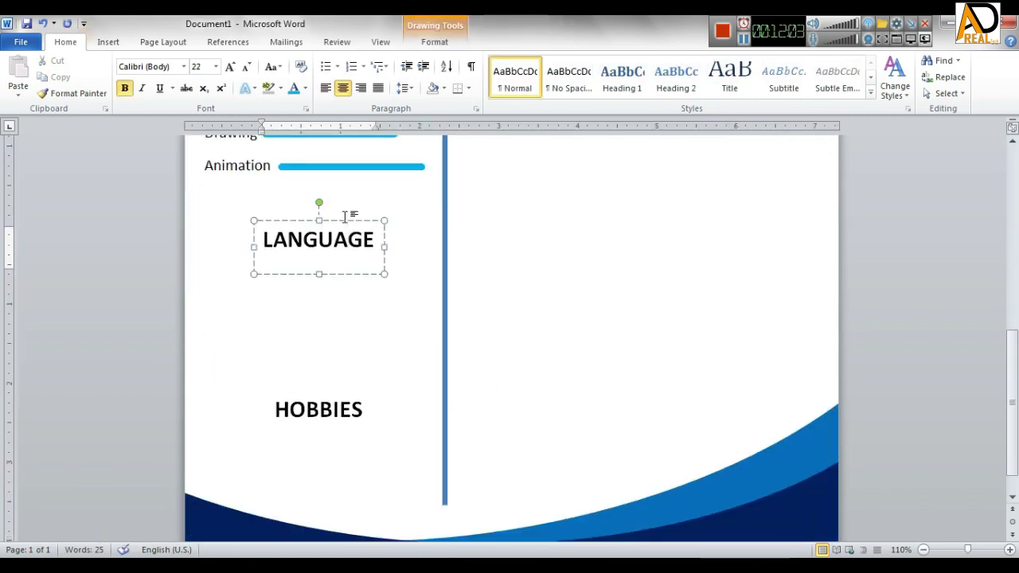
pyautogui.moveTo(344, 216); pyautogui.dragTo(346, 211)
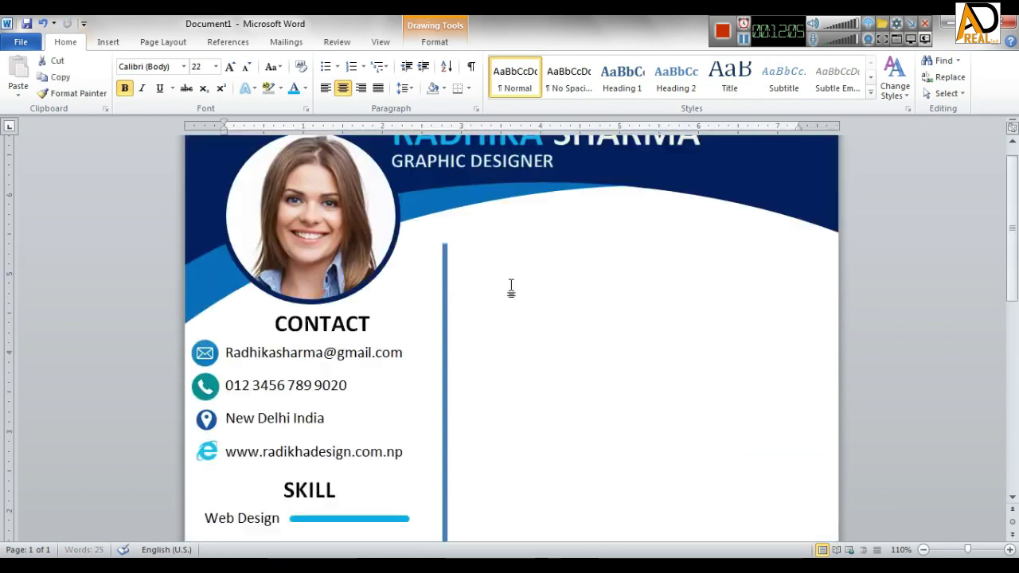
pyautogui.click(482, 328)
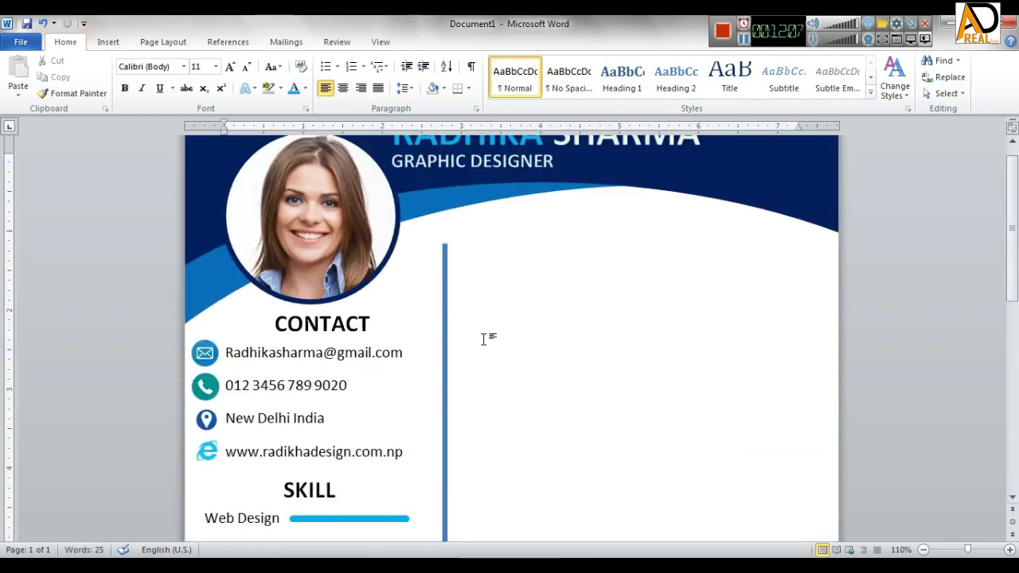
# - Copy the skills text box below LANGUAGE and delete its five skill lines
pyautogui.scroll(-5, 309, 425)
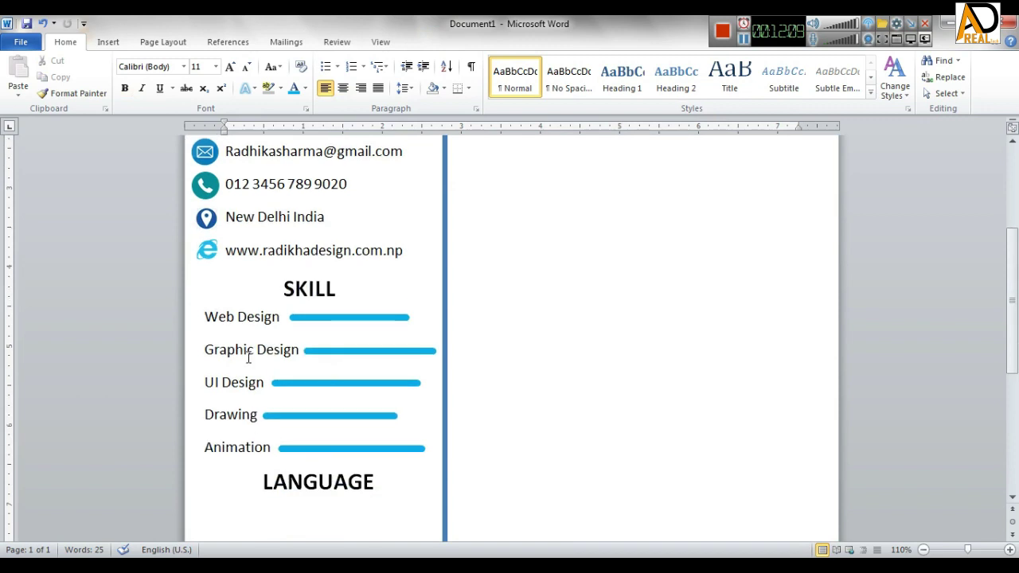
pyautogui.click(249, 357)
pyautogui.moveTo(263, 303); pyautogui.dragTo(266, 337)
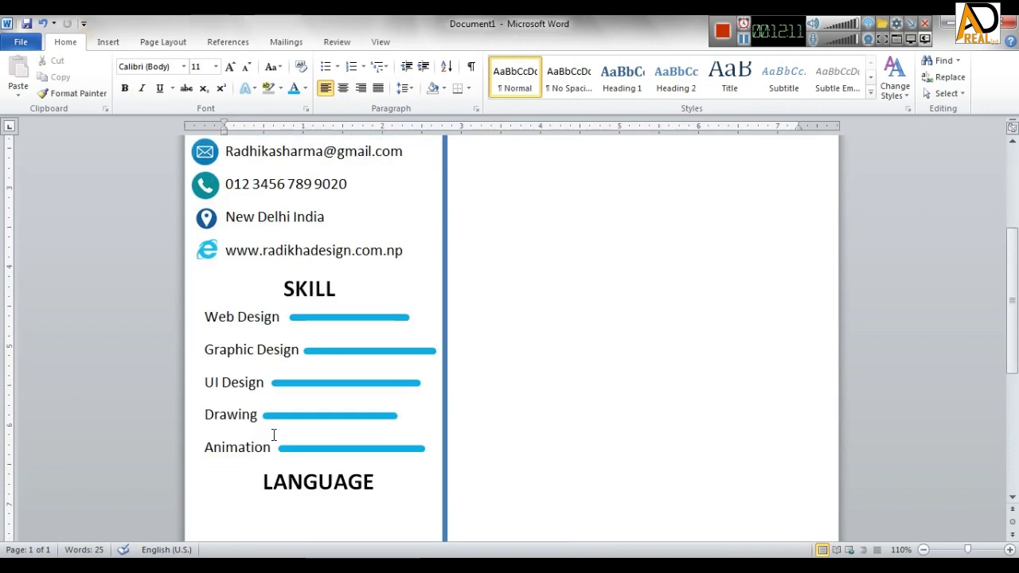
pyautogui.click(257, 323)
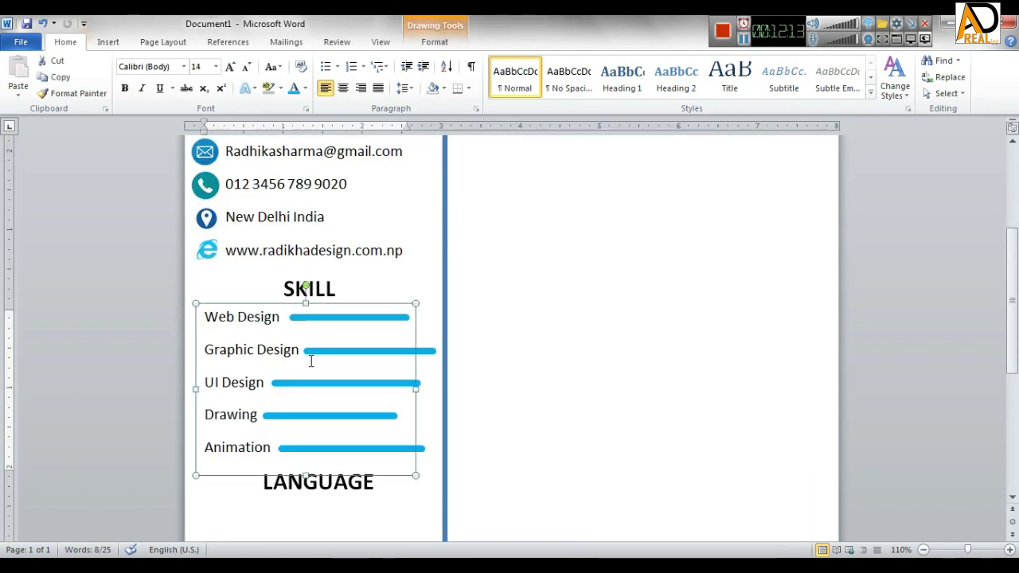
pyautogui.moveTo(261, 304); pyautogui.dragTo(274, 317)
pyautogui.scroll(-4, 395, 333)
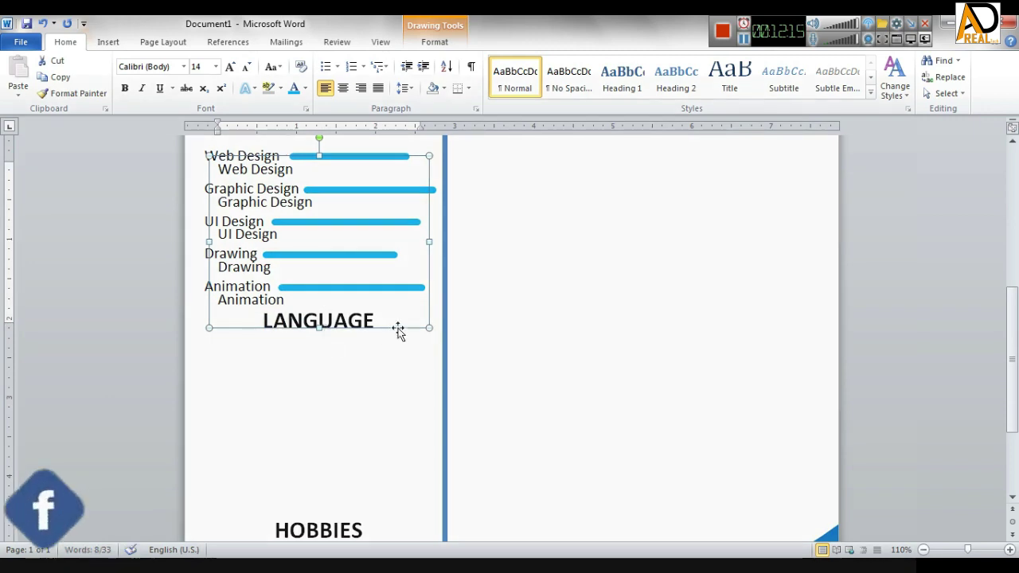
pyautogui.moveTo(396, 333)
pyautogui.mouseDown()
pyautogui.moveTo(396, 518)
pyautogui.moveTo(423, 478)
pyautogui.mouseUp()
pyautogui.scroll(-3, 412, 446)
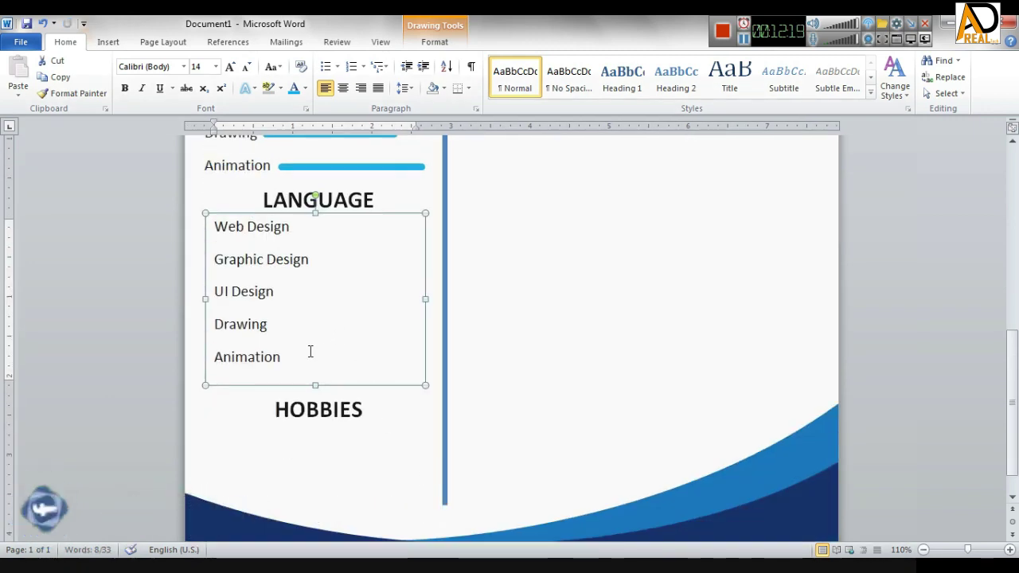
pyautogui.moveTo(292, 357); pyautogui.dragTo(217, 229)
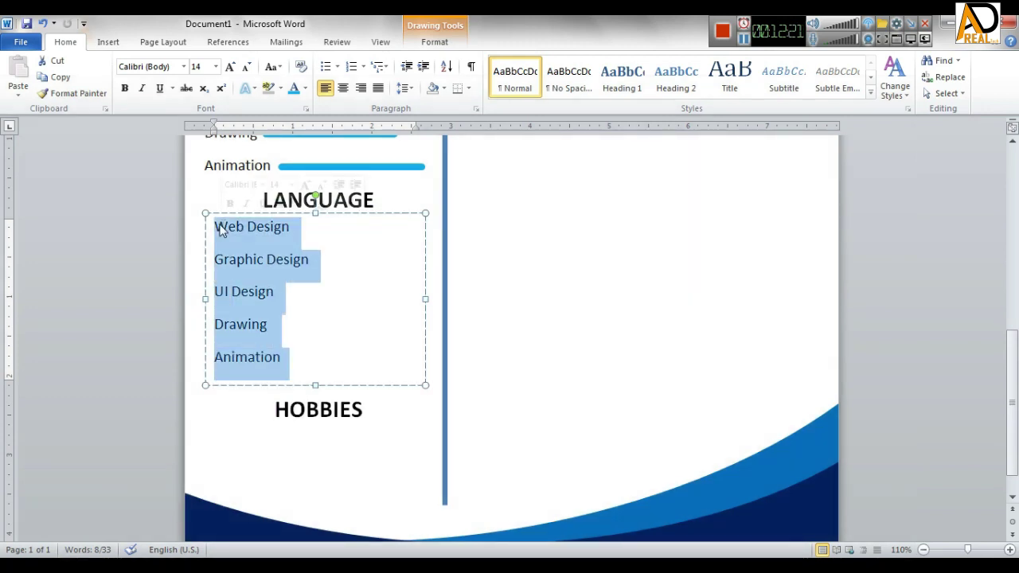
pyautogui.press('Delete')
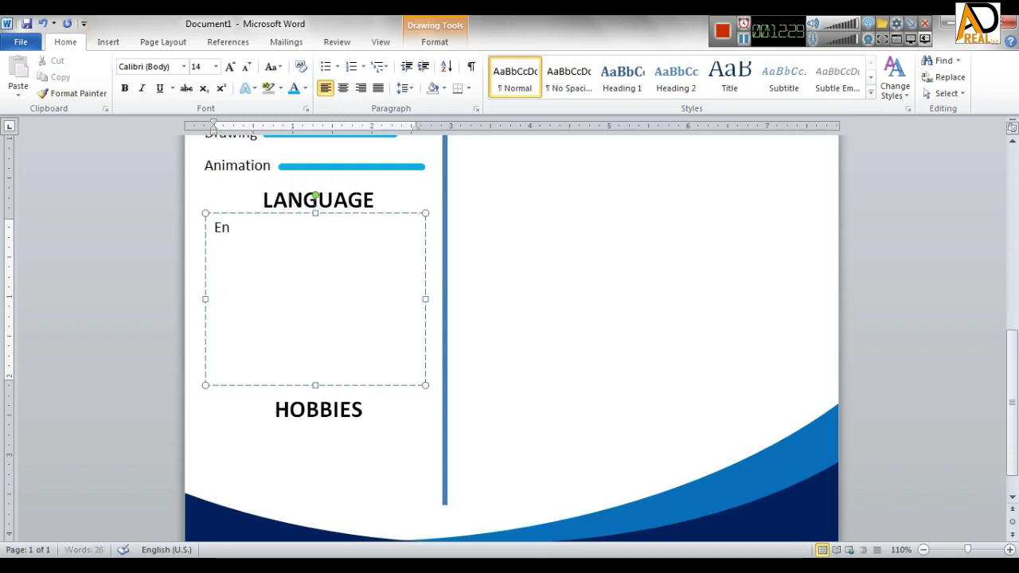
# - List English, French, Japanese, Hebrew and Koran on separate lines in the LANGUAGE box
pyautogui.write('glish')
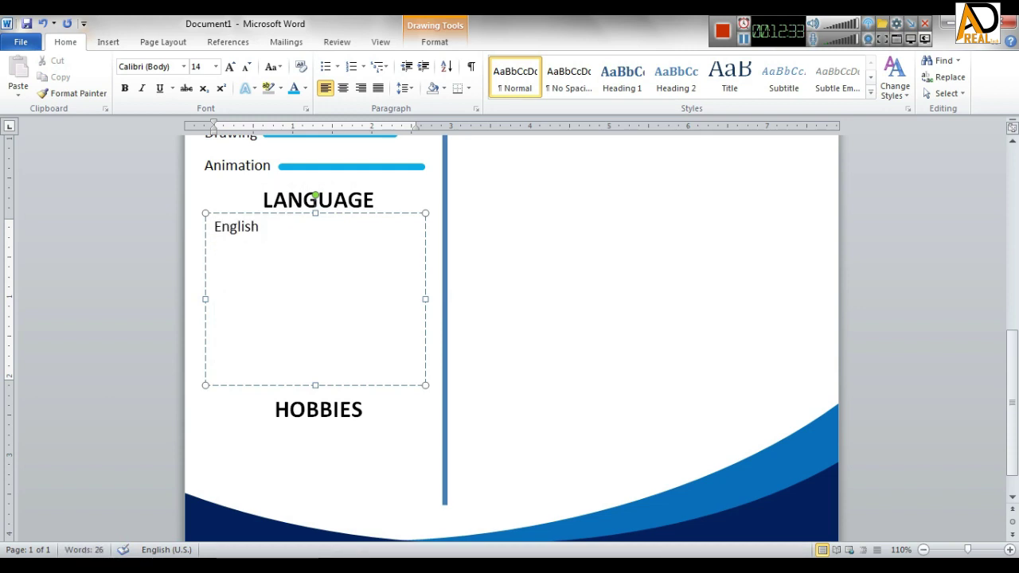
pyautogui.write(' French Japanese')
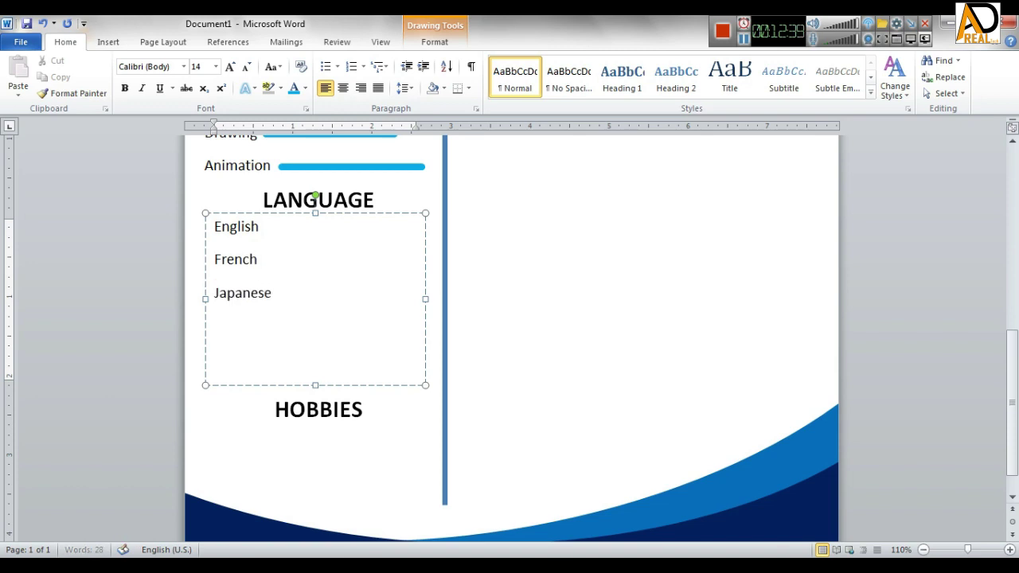
pyautogui.press('Return')
pyautogui.write('He')
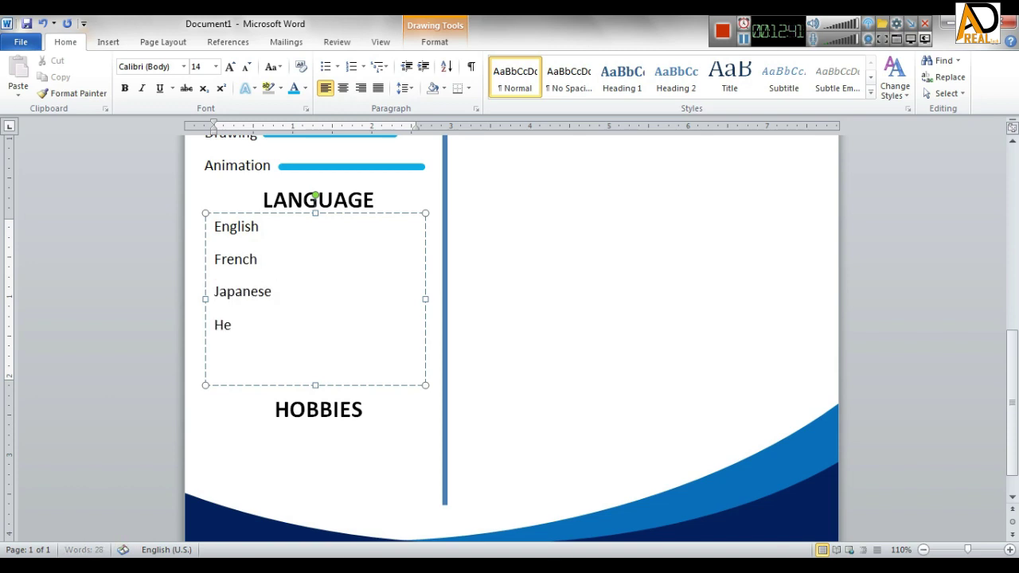
pyautogui.write('brew')
pyautogui.press('Return')
pyautogui.write('Koran')
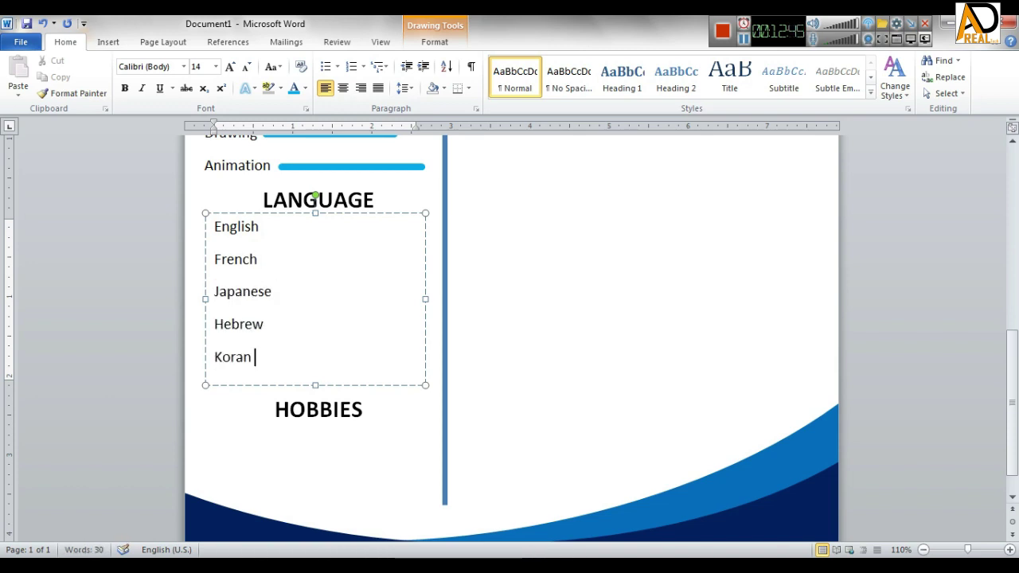
pyautogui.click(391, 427)
pyautogui.scroll(-8, 375, 345)
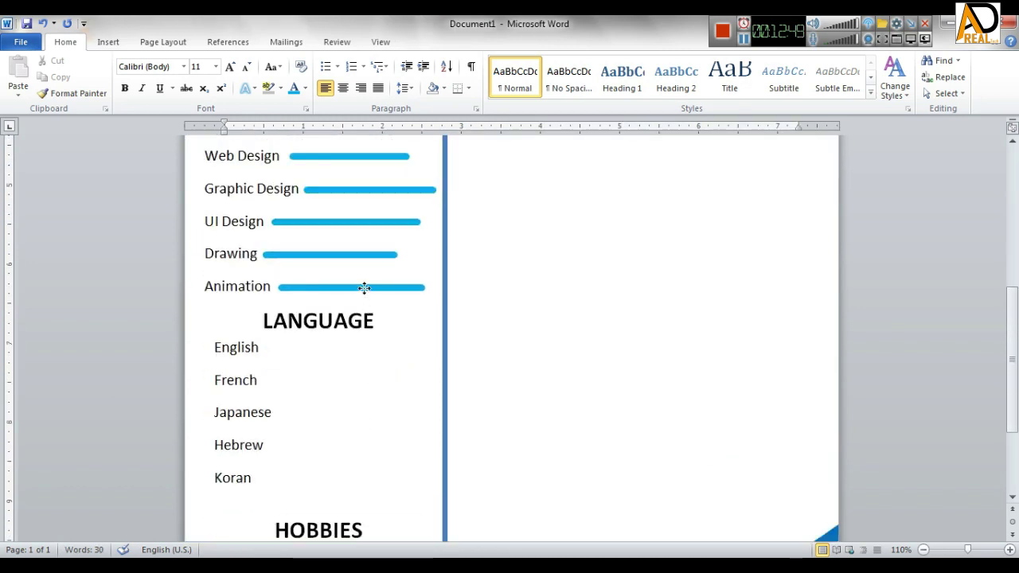
# - Place a copy of the Animation bar beside English and a longer duplicate beside French
pyautogui.moveTo(364, 287); pyautogui.dragTo(382, 347)
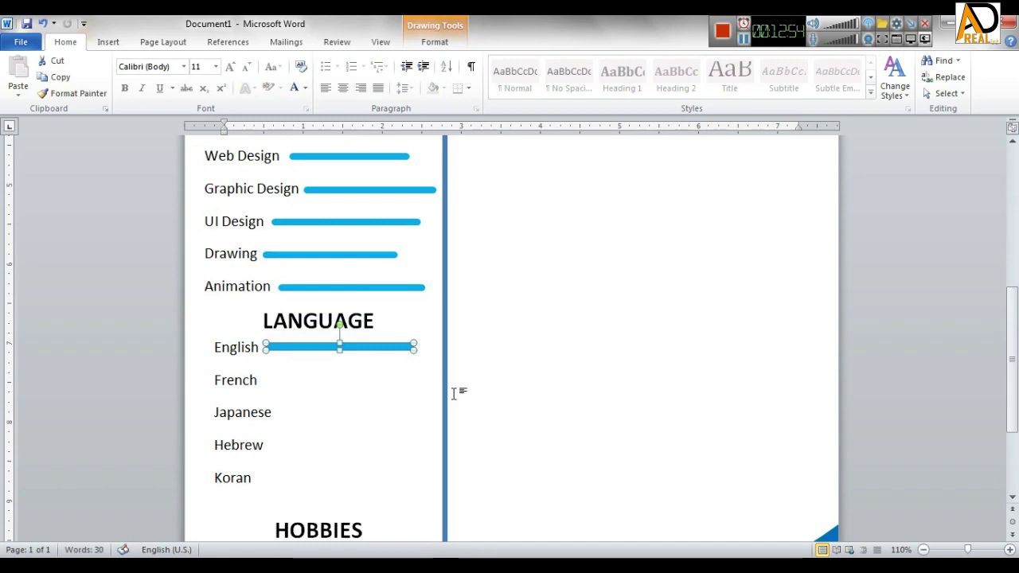
pyautogui.hotkey('ctrl', 'z')
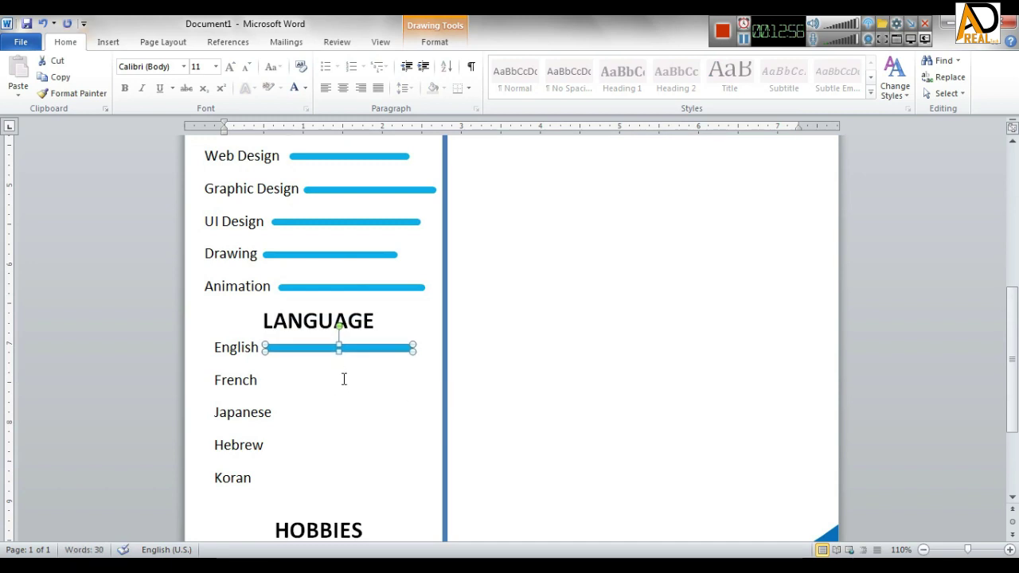
pyautogui.hotkey('ctrl', 'd')
pyautogui.moveTo(359, 363); pyautogui.dragTo(347, 382)
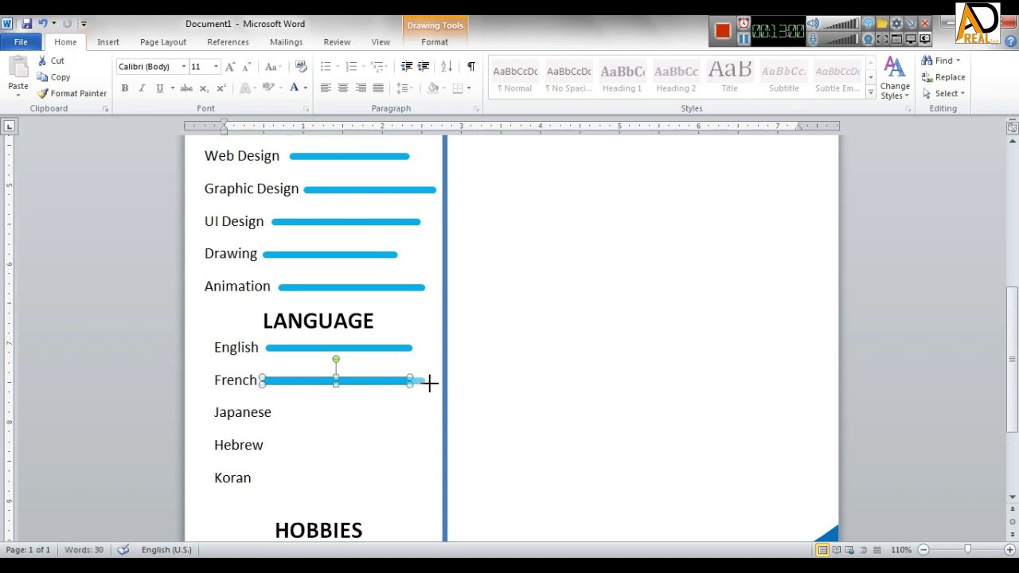
pyautogui.moveTo(429, 384)
pyautogui.mouseDown()
pyautogui.moveTo(378, 409)
pyautogui.moveTo(410, 415)
pyautogui.mouseUp()
# - Add duplicate bars beside Japanese, Hebrew and Koran, shortening the Koran bar
pyautogui.hotkey('ctrl', 'd')
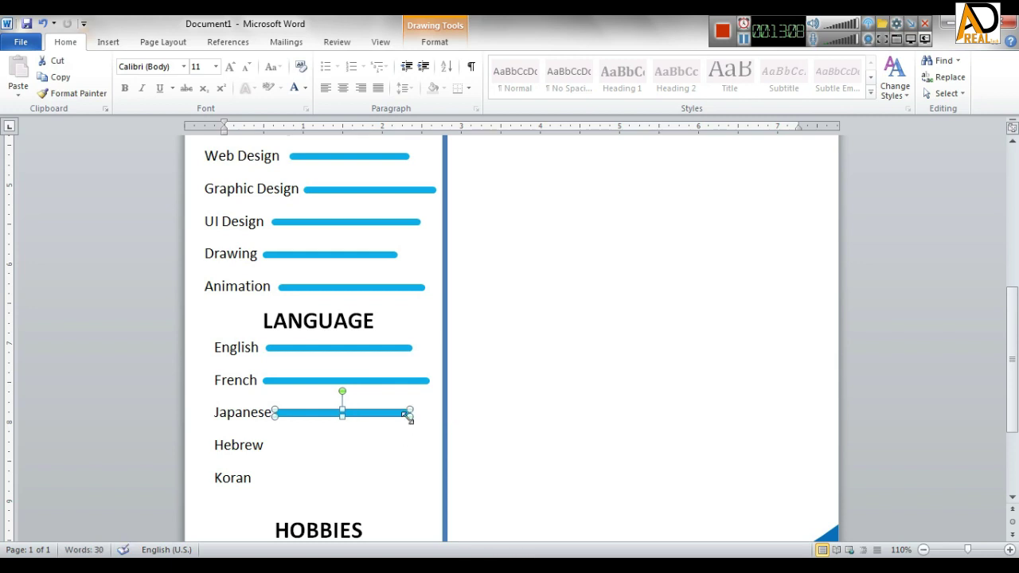
pyautogui.hotkey('ctrl', 'd')
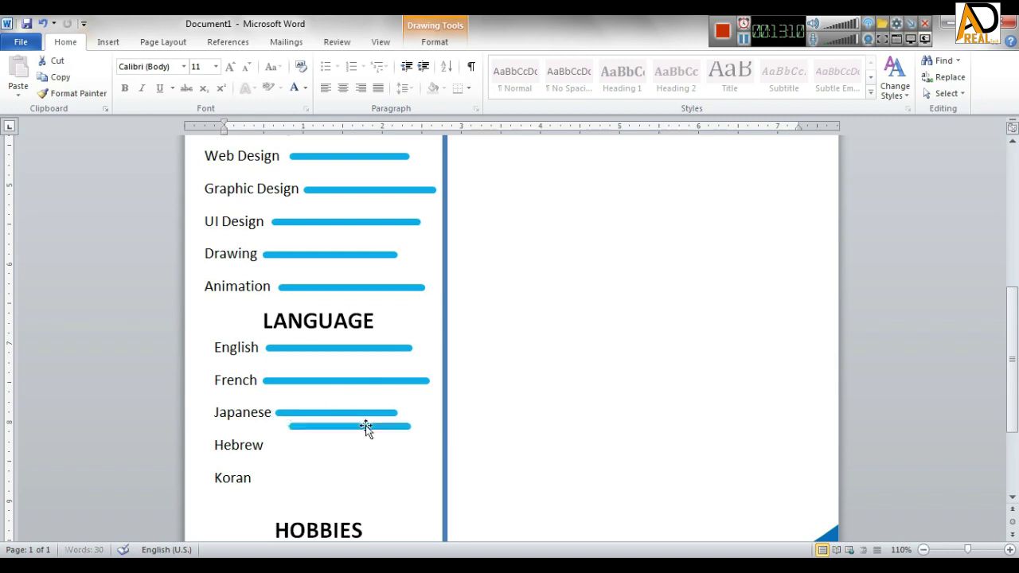
pyautogui.moveTo(367, 426); pyautogui.dragTo(350, 446)
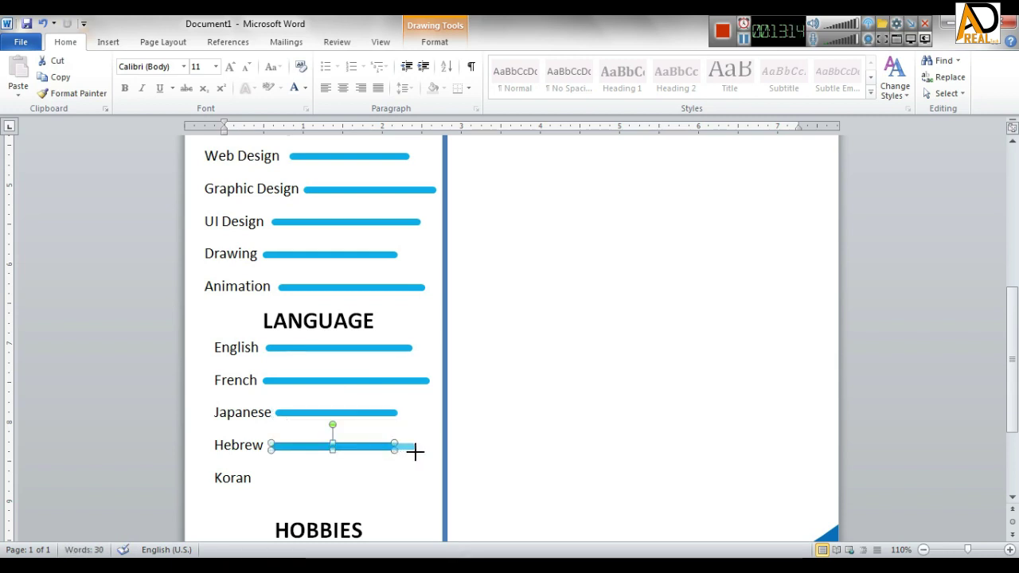
pyautogui.moveTo(415, 452); pyautogui.dragTo(415, 448)
pyautogui.scroll(-3, 446, 467)
pyautogui.hotkey('ctrl', 'd')
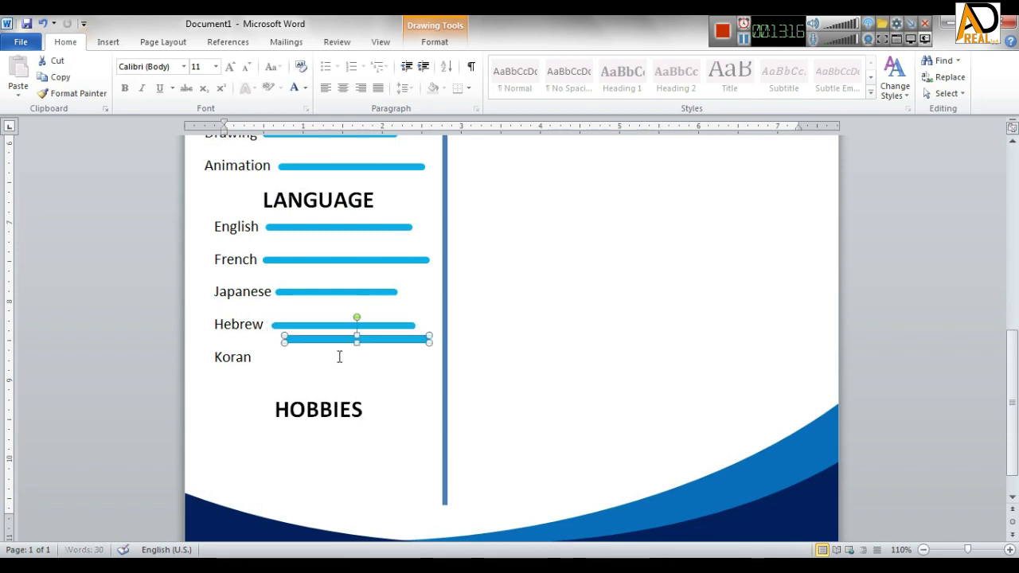
pyautogui.moveTo(343, 342); pyautogui.dragTo(321, 357)
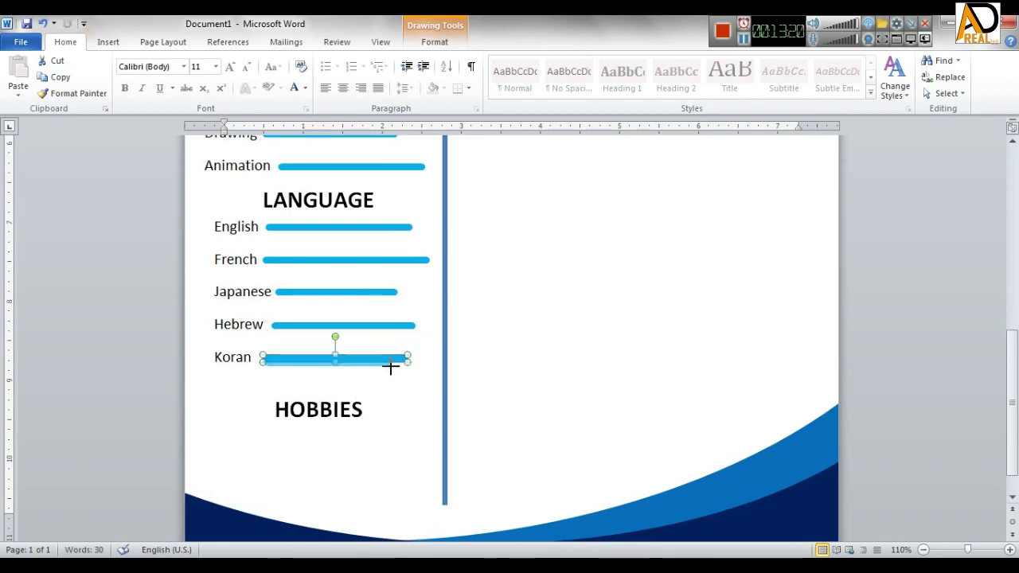
pyautogui.moveTo(398, 367); pyautogui.dragTo(379, 365)
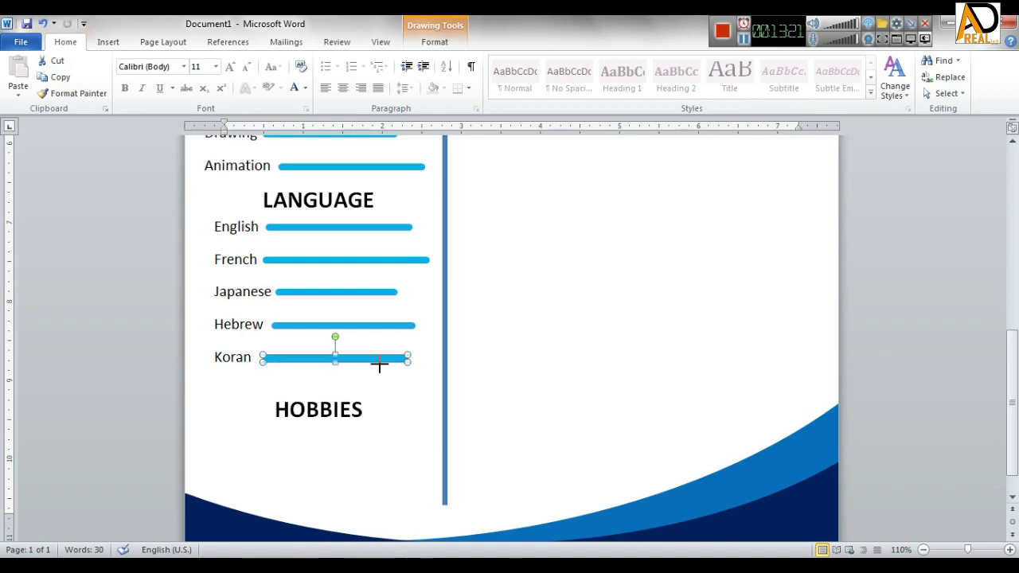
pyautogui.click(514, 391)
pyautogui.scroll(-5, 514, 398)
pyautogui.scroll(-5, 510, 414)
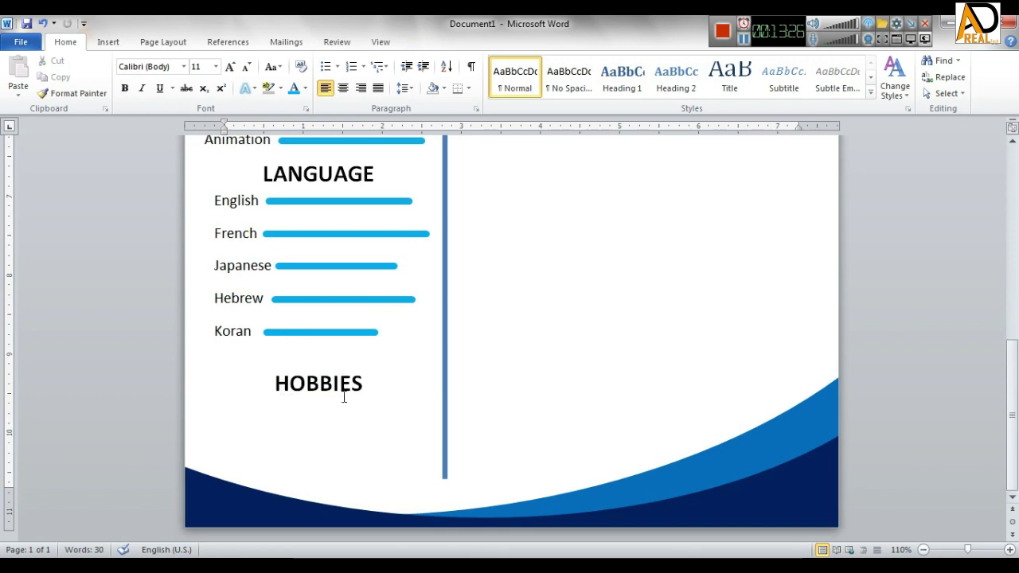
# - Move the HOBBIES heading up closer to the language list
pyautogui.click(338, 386)
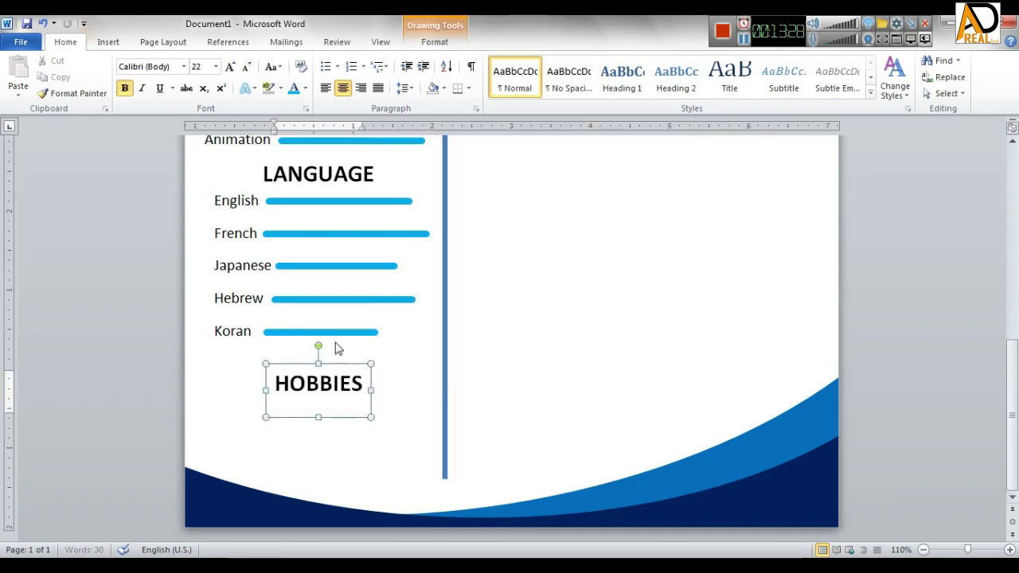
pyautogui.moveTo(336, 364); pyautogui.dragTo(337, 339)
pyautogui.click(424, 414)
pyautogui.scroll(-4, 424, 414)
pyautogui.scroll(-5, 254, 374)
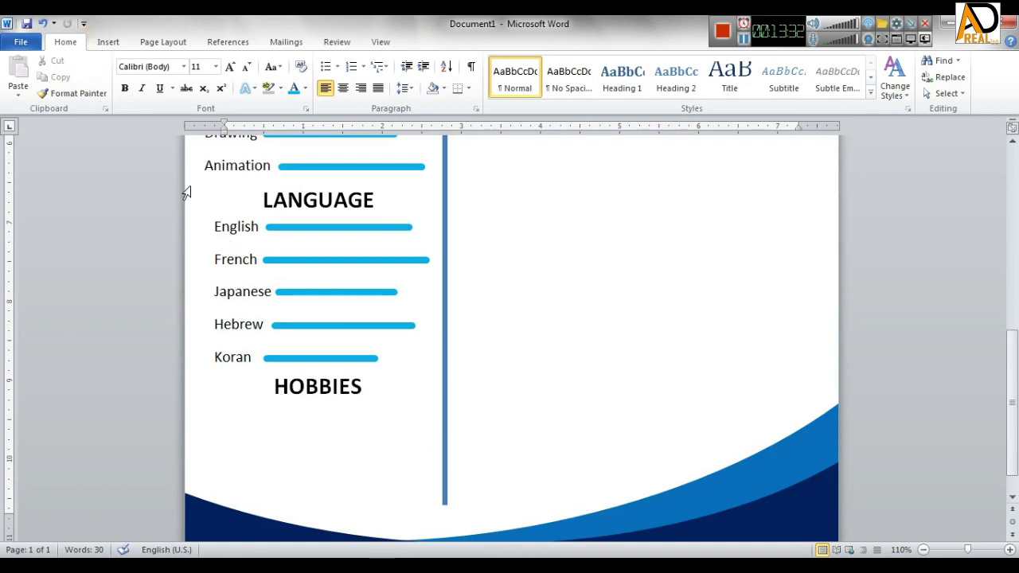
# - Copy the language text box below HOBBIES, clear its text and shorten it
pyautogui.click(242, 260)
pyautogui.click(275, 213)
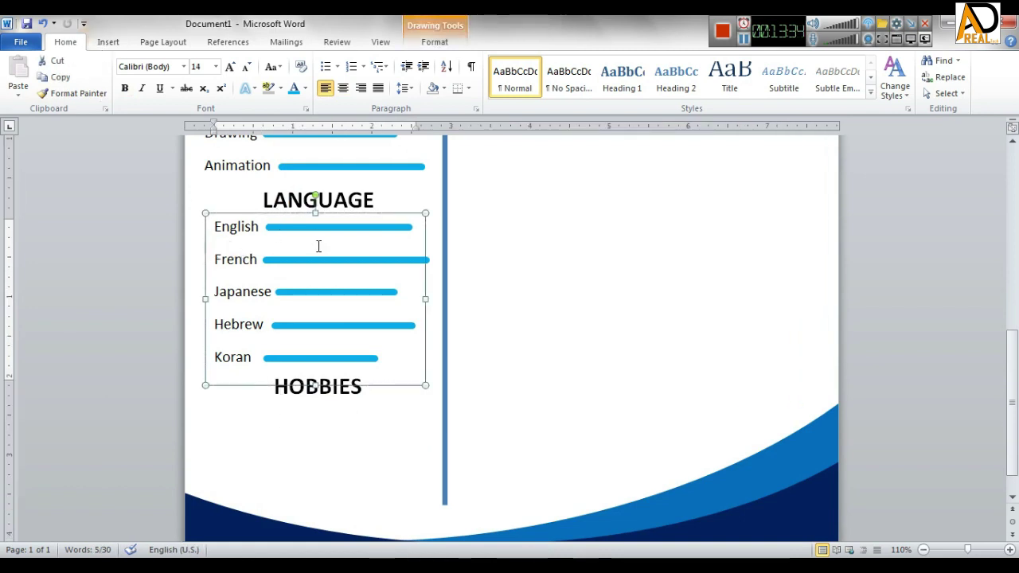
pyautogui.hotkey('ctrl', 'c')
pyautogui.hotkey('ctrl', 'v')
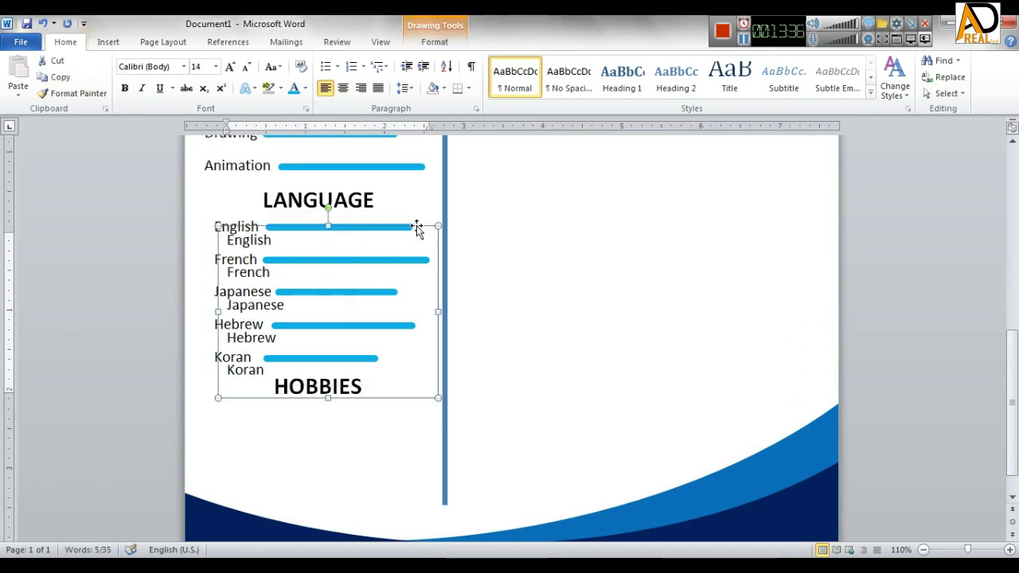
pyautogui.moveTo(417, 225); pyautogui.dragTo(406, 399)
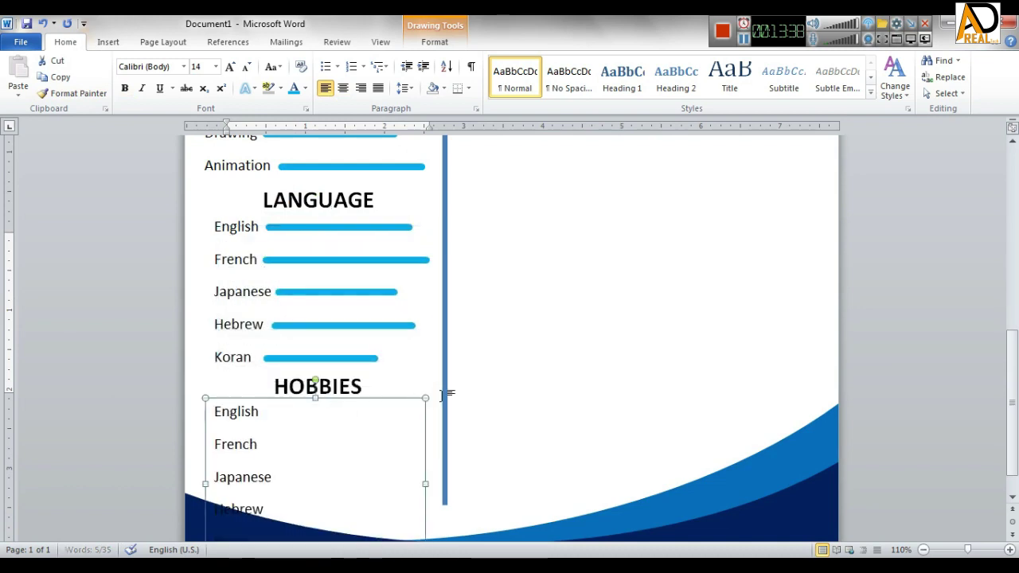
pyautogui.click(314, 503)
pyautogui.hotkey('ctrl', 'a')
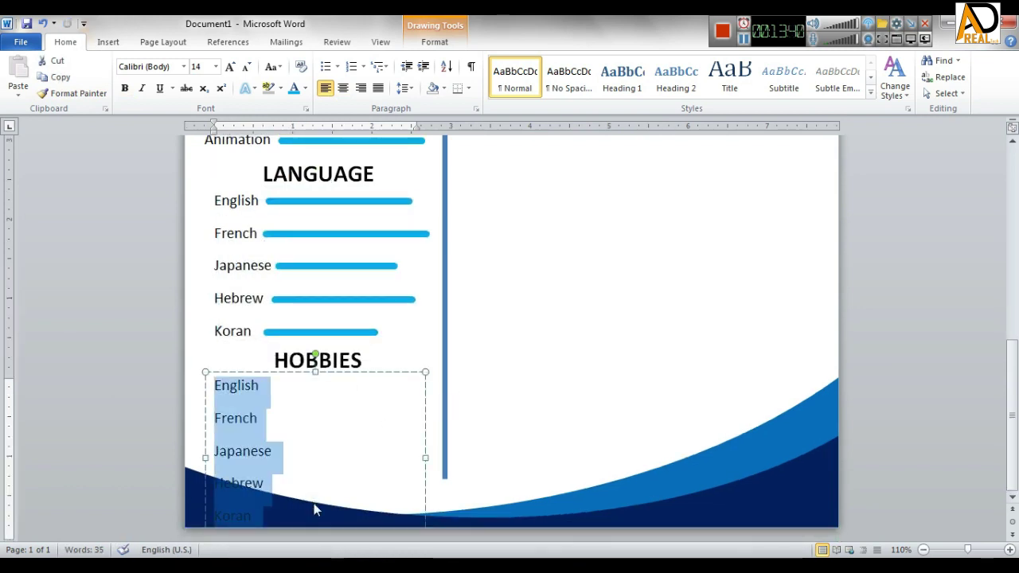
pyautogui.press('Delete')
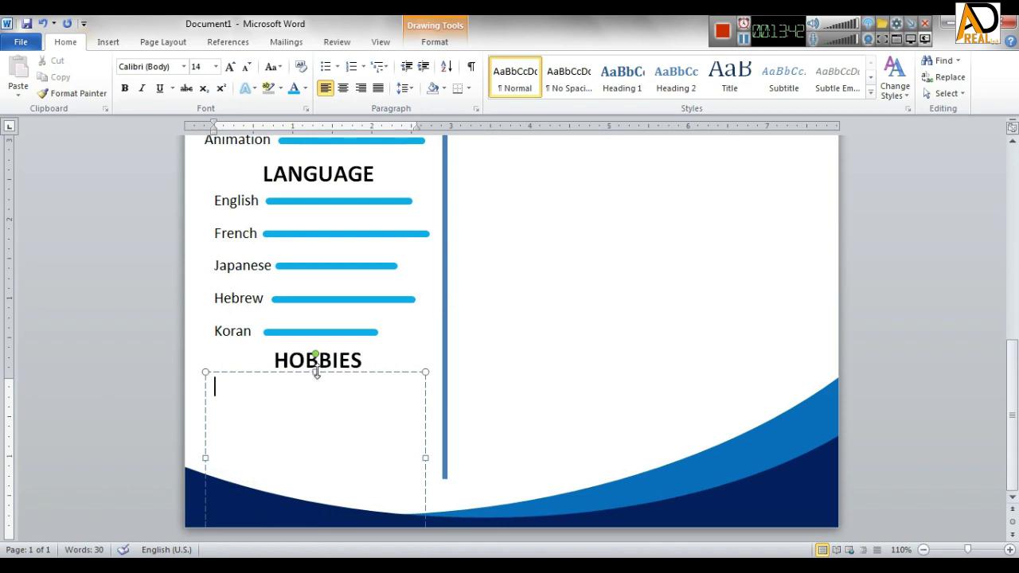
pyautogui.moveTo(316, 372); pyautogui.dragTo(344, 389)
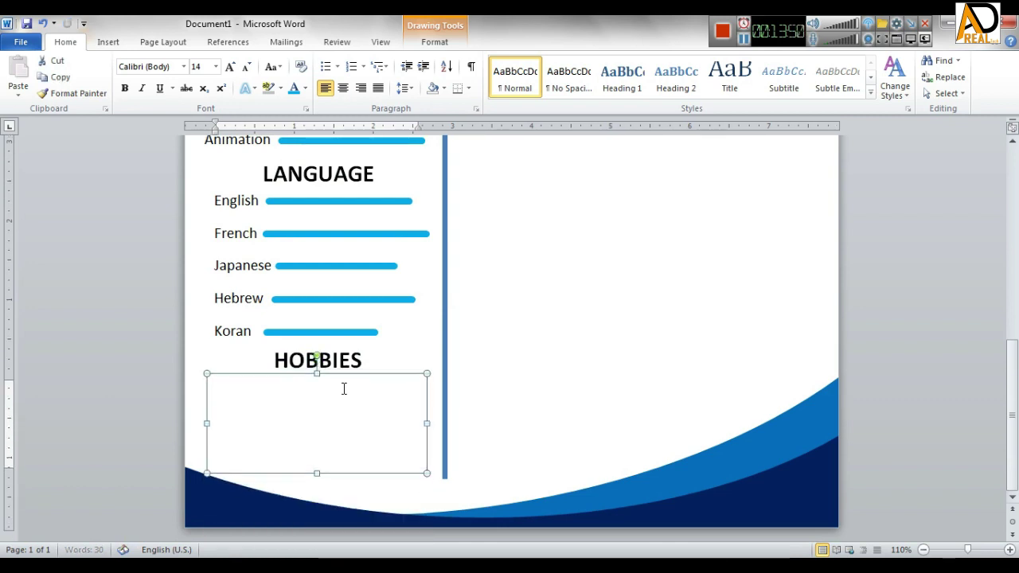
# - Type the hobbies Writing, Reading and Conversation into the new box
pyautogui.click(362, 405)
pyautogui.write('Wrrite')
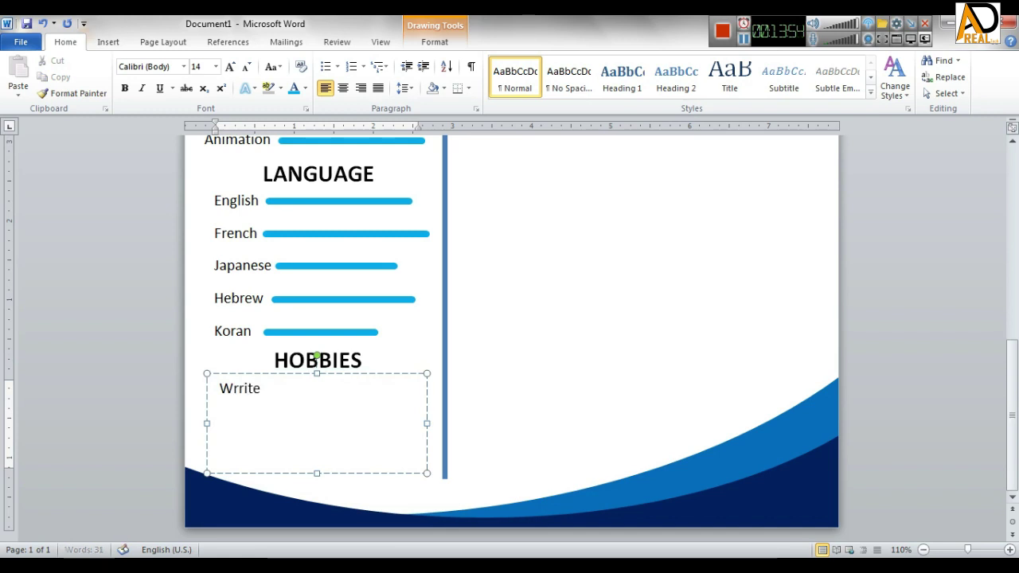
pyautogui.write('n')
pyautogui.press('BackSpace')
pyautogui.press('BackSpace')
pyautogui.press('BackSpace')
pyautogui.press('BackSpace')
pyautogui.press('BackSpace')
pyautogui.write('it')
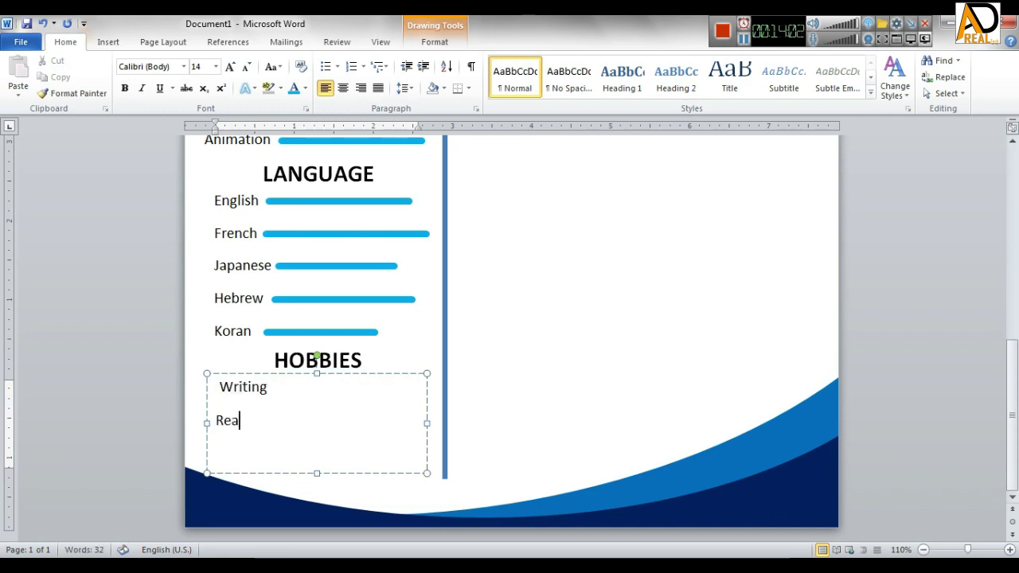
pyautogui.write('ding')
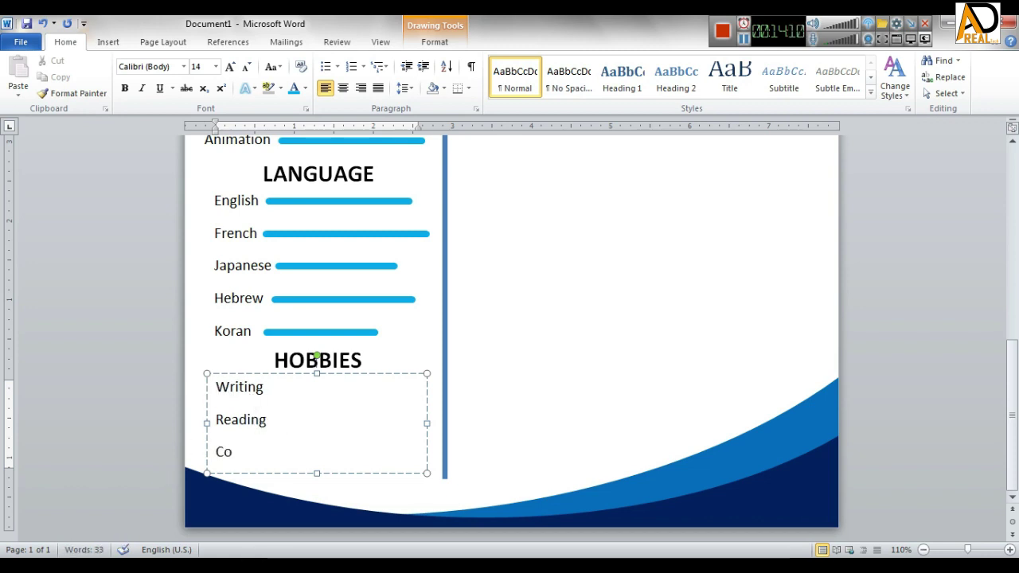
pyautogui.write(' r')
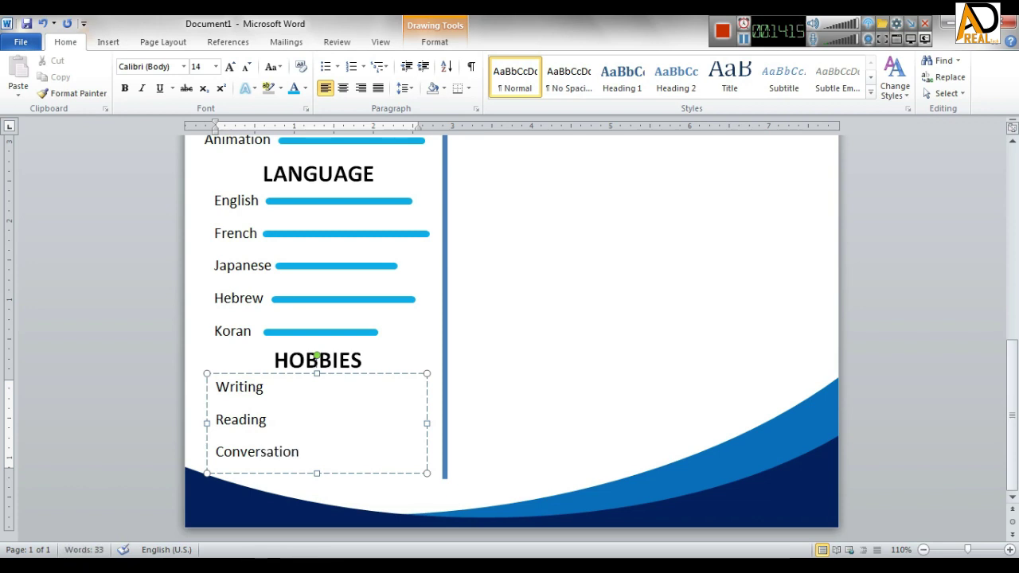
# - Copy and paste the English bar to reuse for the hobbies
pyautogui.click(326, 201)
pyautogui.hotkey('ctrl', 'c')
pyautogui.hotkey('ctrl', 'v')
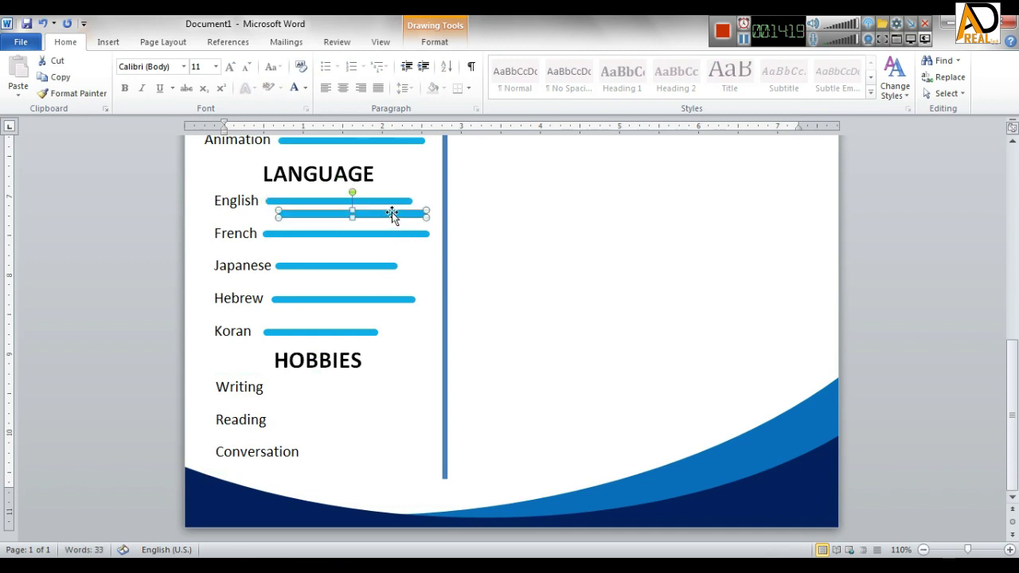
# - Place bar copies beside Writing and Reading, using the English and Koran bars
pyautogui.moveTo(393, 213); pyautogui.dragTo(384, 388)
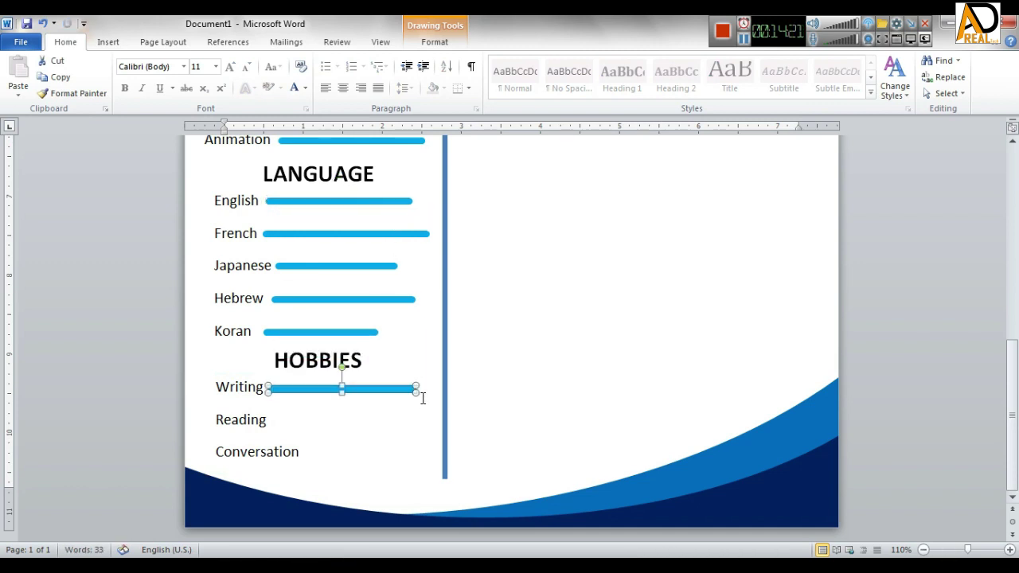
pyautogui.click(327, 332)
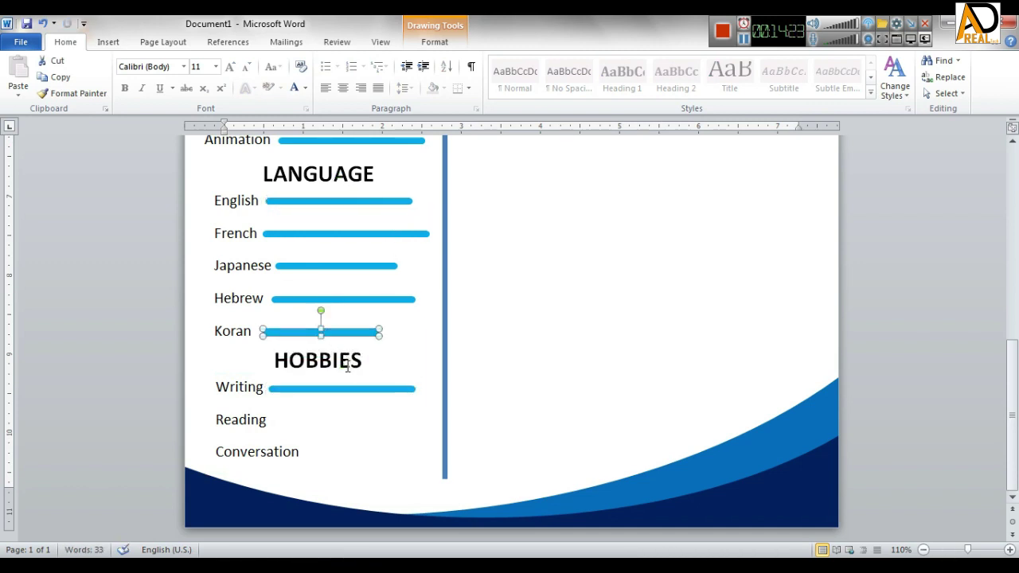
pyautogui.hotkey('ctrl', 'c')
pyautogui.hotkey('ctrl', 'v')
pyautogui.moveTo(363, 347); pyautogui.dragTo(358, 411)
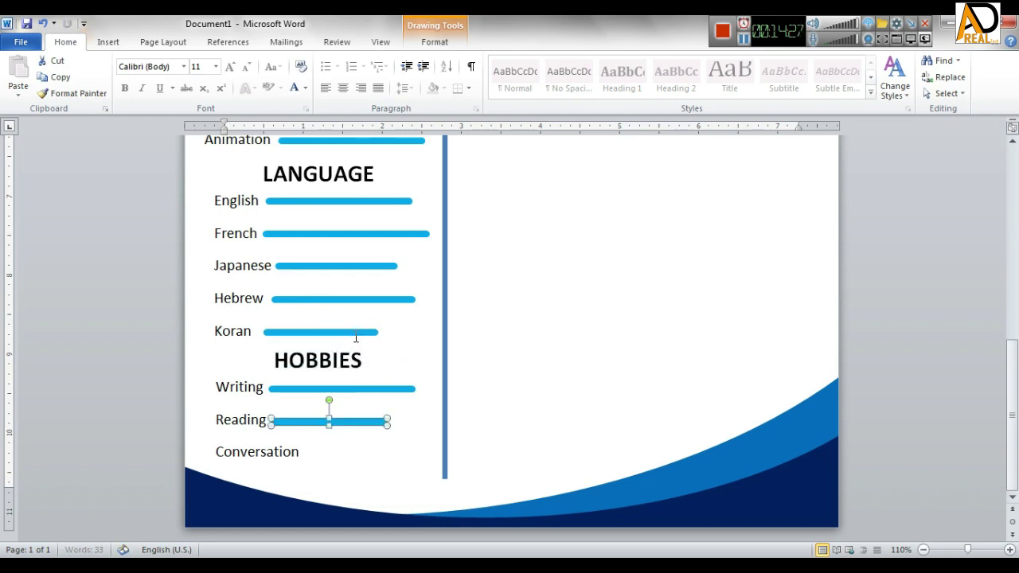
pyautogui.click(356, 339)
# - Duplicate the Japanese bar and place the copy beside Conversation
pyautogui.click(364, 268)
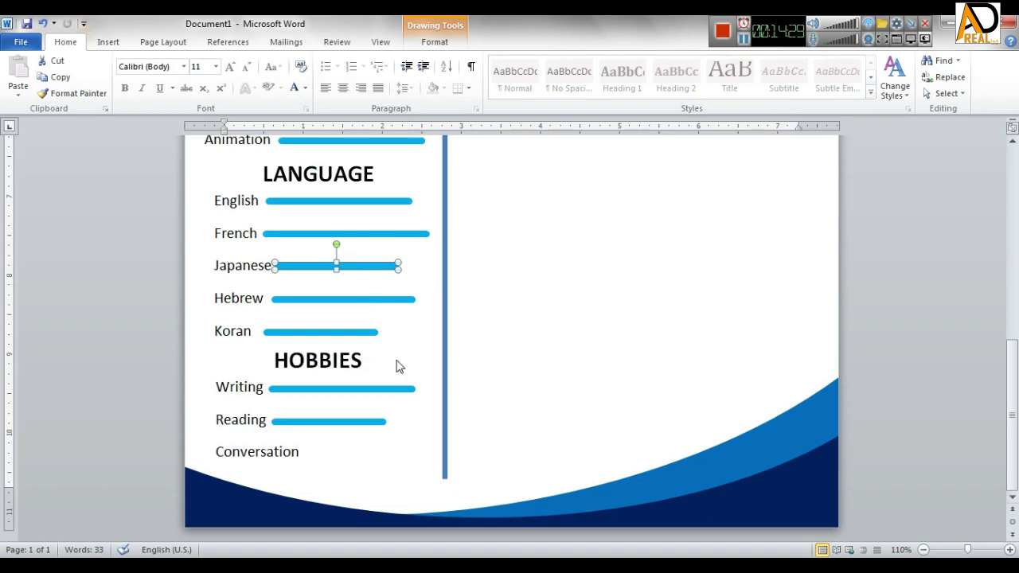
pyautogui.hotkey('ctrl', 'd')
pyautogui.moveTo(388, 280); pyautogui.dragTo(404, 451)
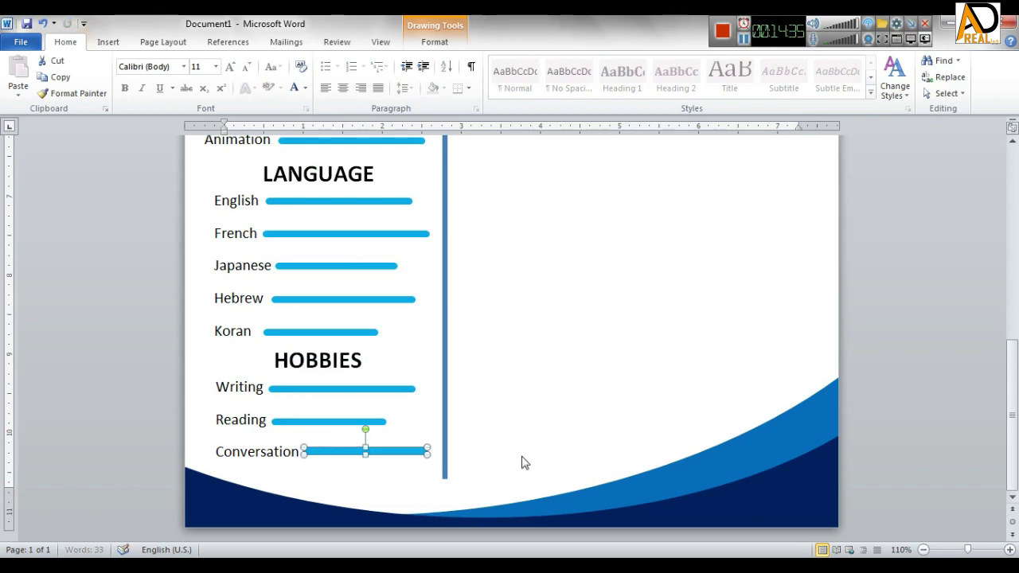
pyautogui.click(614, 409)
# - Zoom out and scroll through the resume to review the whole page
pyautogui.scroll(10, 614, 410)
pyautogui.scroll(-2, 624, 404)
pyautogui.scroll(-5, 624, 403)
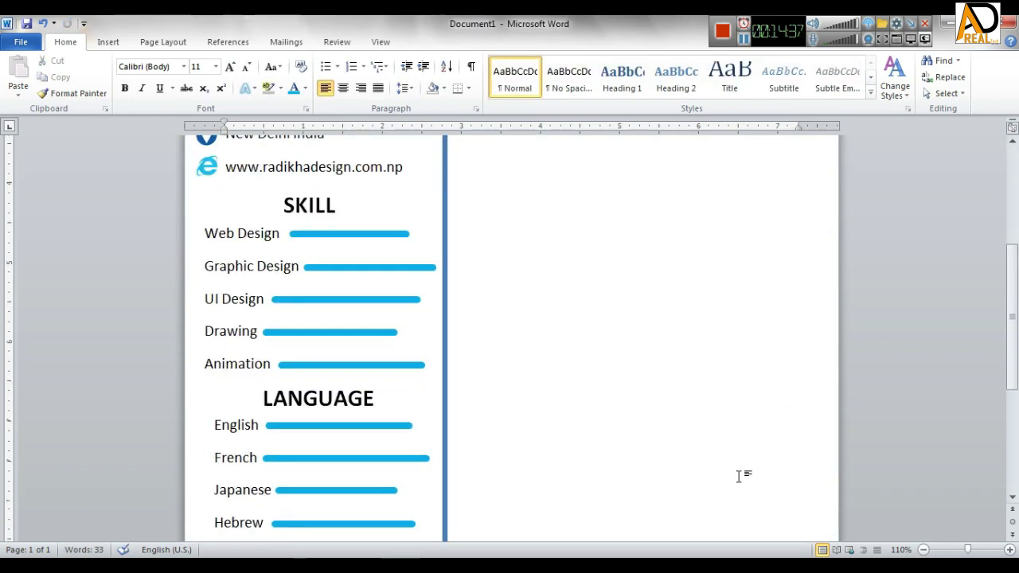
pyautogui.scroll(-5, 740, 473)
pyautogui.click(924, 550)
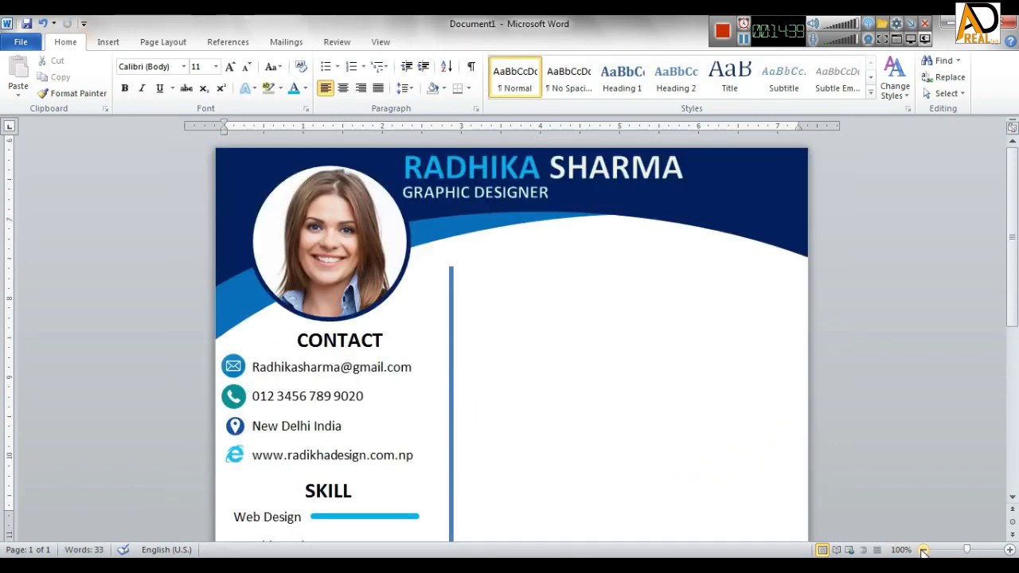
pyautogui.click(924, 550)
pyautogui.click(924, 550)
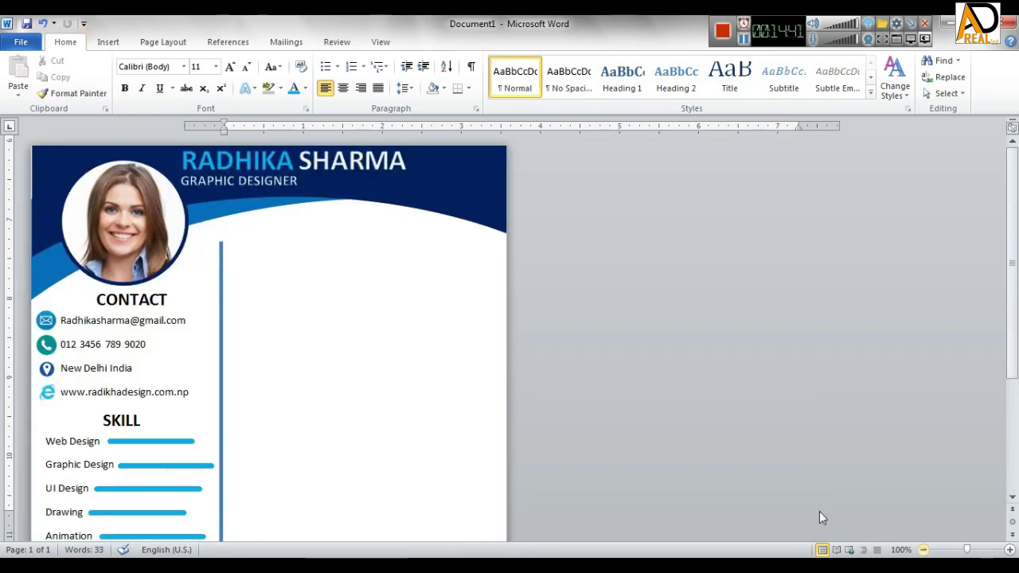
pyautogui.scroll(-3, 769, 480)
pyautogui.scroll(-1, 770, 479)
pyautogui.scroll(-1, 770, 480)
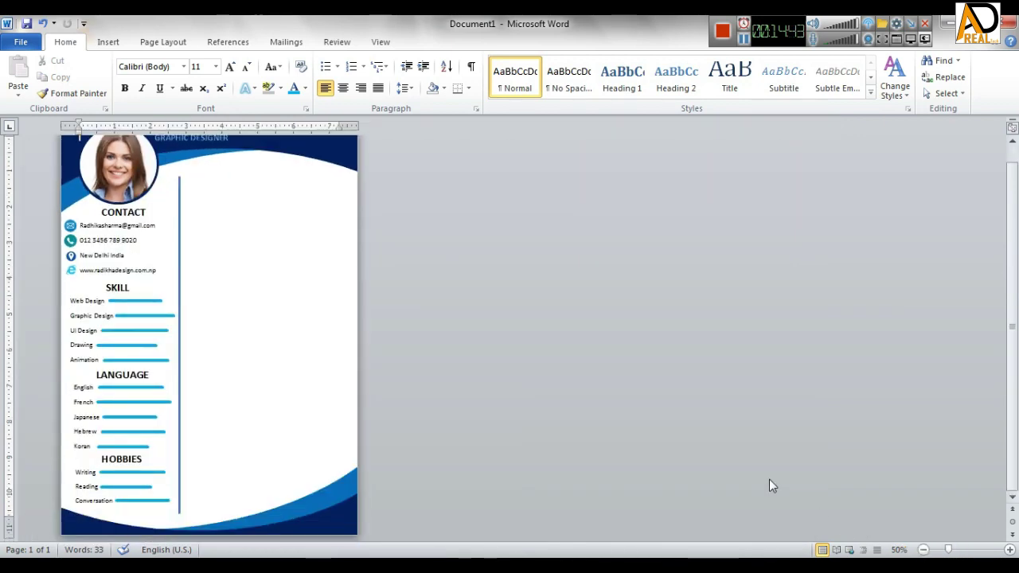
pyautogui.scroll(1, 769, 480)
pyautogui.scroll(-1, 356, 383)
# - Zoom back to 100% and bring up the Insert ribbon
pyautogui.click(1010, 550)
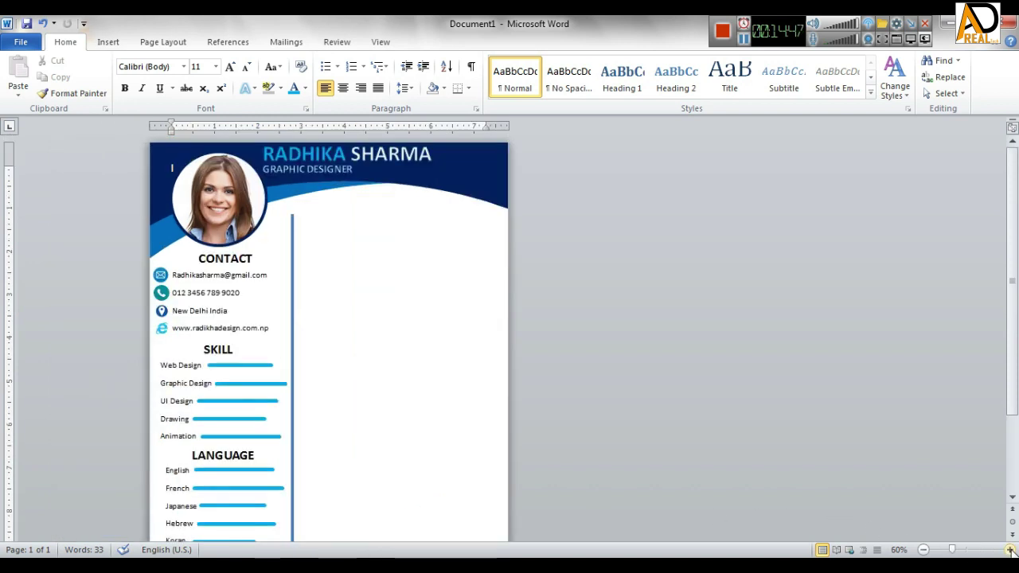
pyautogui.click(1009, 550)
pyautogui.click(1010, 550)
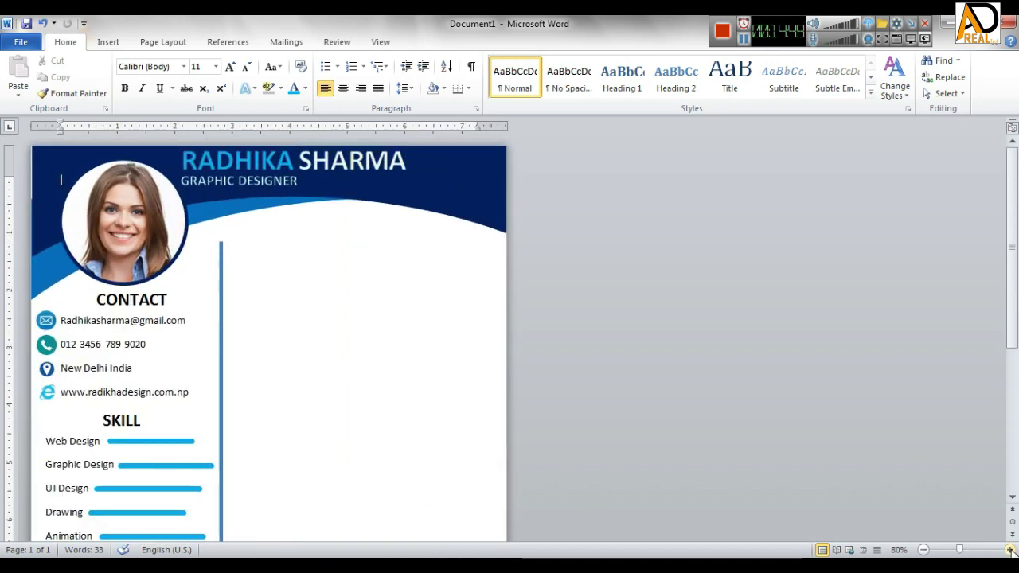
pyautogui.click(1010, 550)
pyautogui.click(1010, 551)
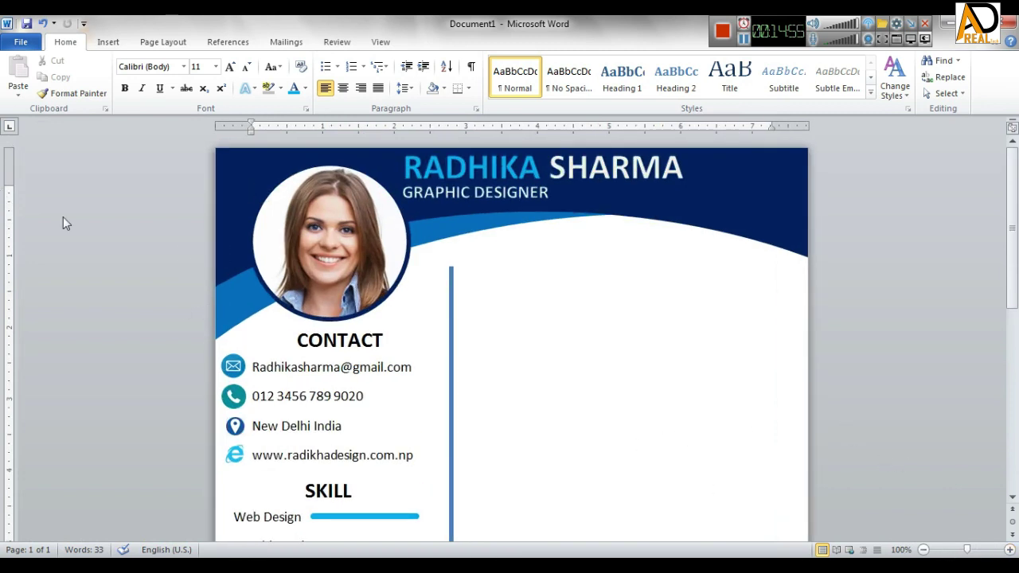
pyautogui.click(108, 41)
# - Draw a rectangle across the top of the right column
pyautogui.click(220, 83)
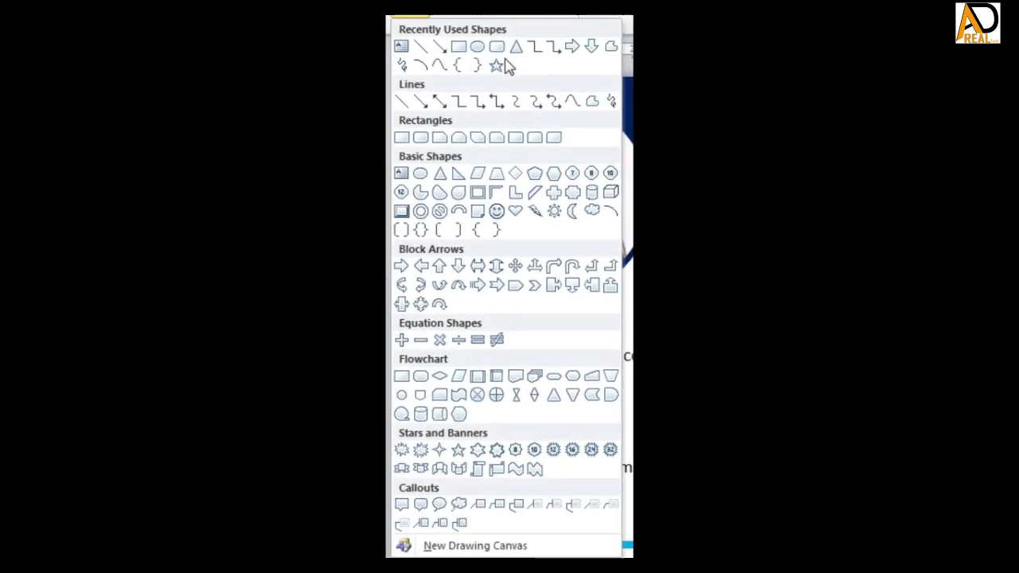
pyautogui.click(459, 47)
pyautogui.moveTo(479, 271)
pyautogui.mouseDown()
pyautogui.moveTo(718, 339)
pyautogui.moveTo(716, 326)
pyautogui.mouseUp()
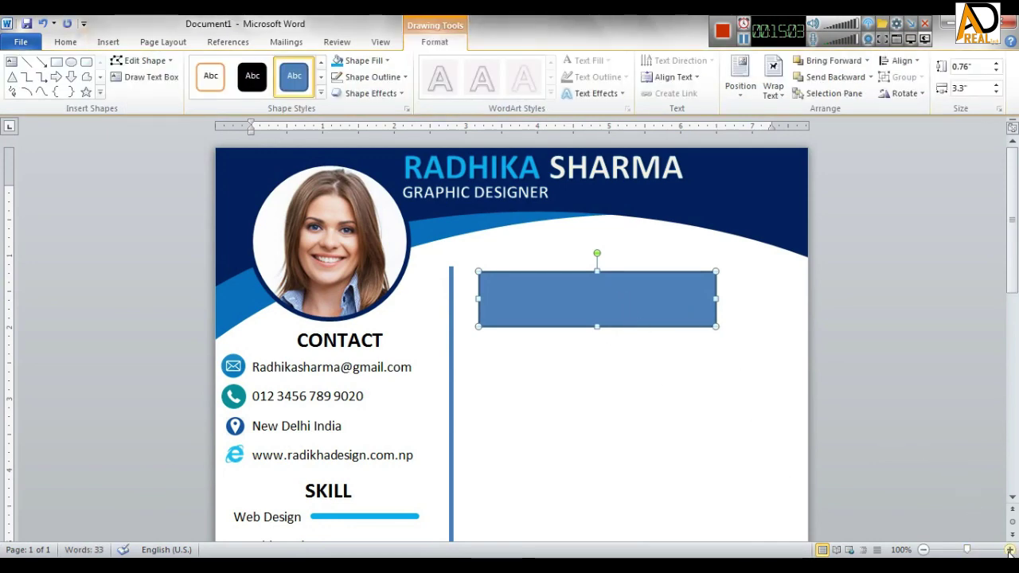
pyautogui.keyDown('ctrl'); pyautogui.scroll(3, 587, 369); pyautogui.keyUp('ctrl')
# - Edit the rectangle's points so its right end becomes a rounded curve
pyautogui.click(534, 368)
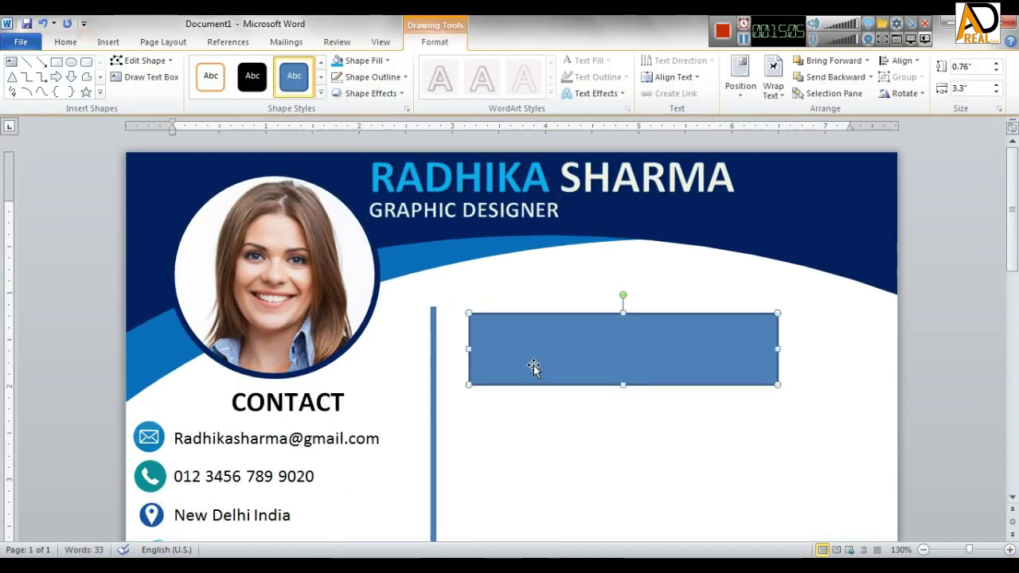
pyautogui.click(143, 61)
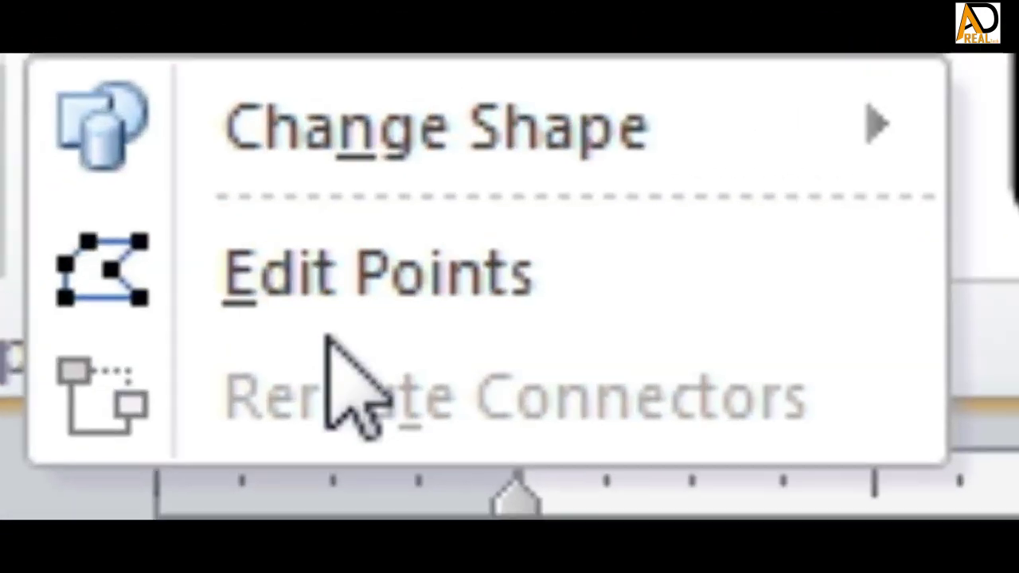
pyautogui.click(147, 94)
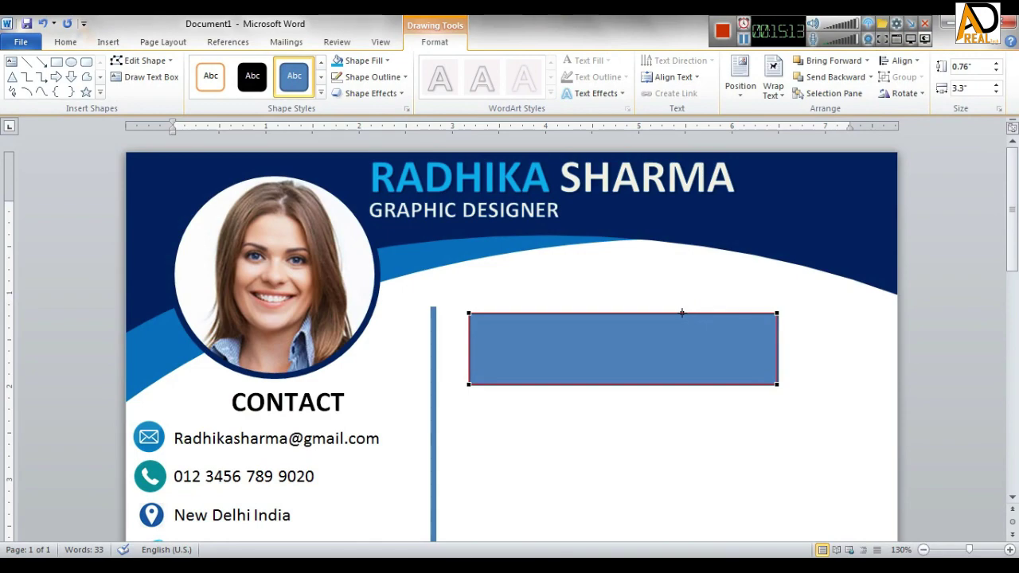
pyautogui.rightClick(681, 313)
pyautogui.click(705, 323)
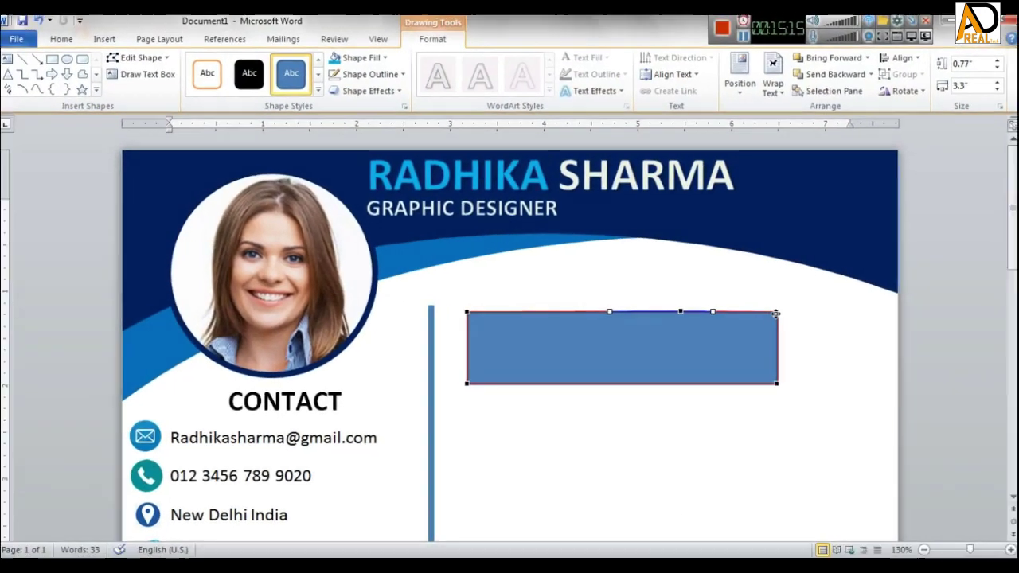
pyautogui.rightClick(776, 313)
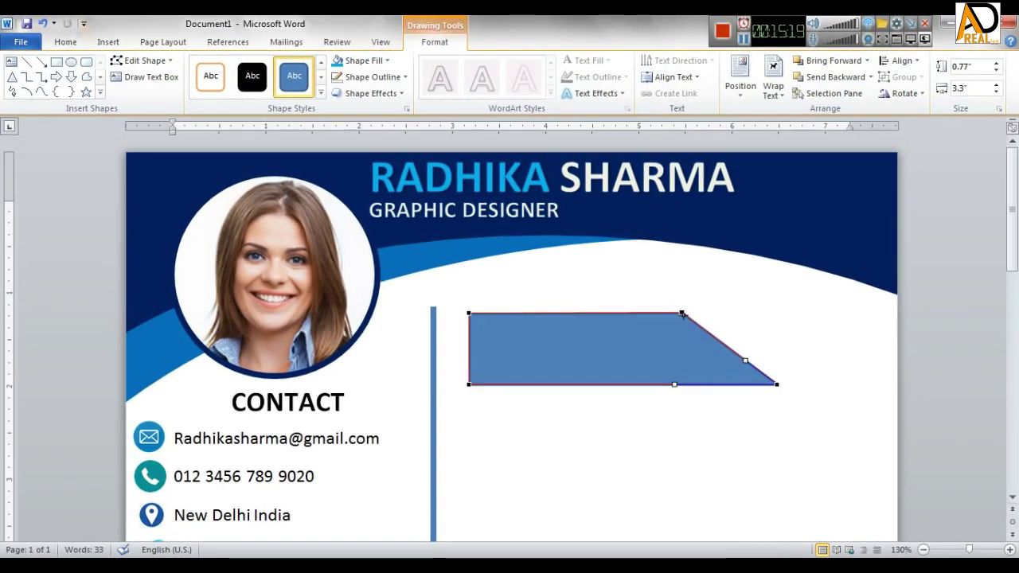
pyautogui.moveTo(715, 335)
pyautogui.mouseDown()
pyautogui.moveTo(779, 386)
pyautogui.moveTo(769, 349)
pyautogui.mouseUp()
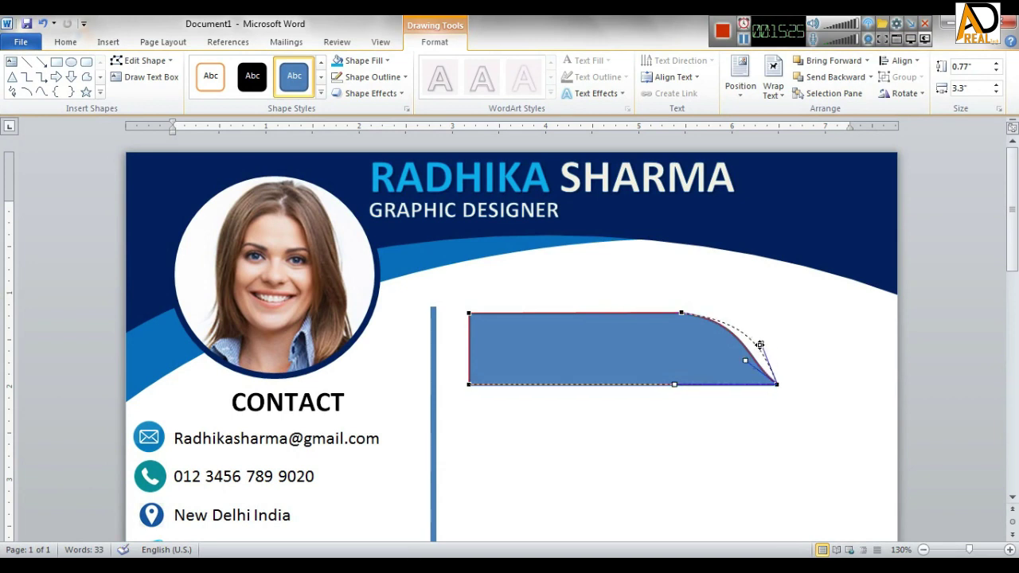
pyautogui.moveTo(781, 384); pyautogui.dragTo(778, 395)
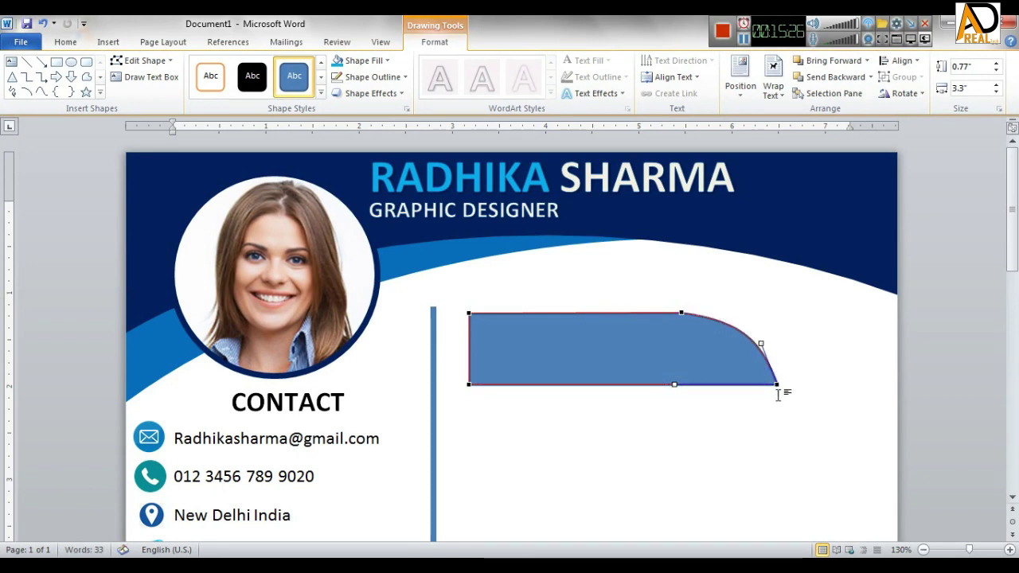
pyautogui.click(683, 313)
pyautogui.moveTo(747, 321); pyautogui.dragTo(754, 313)
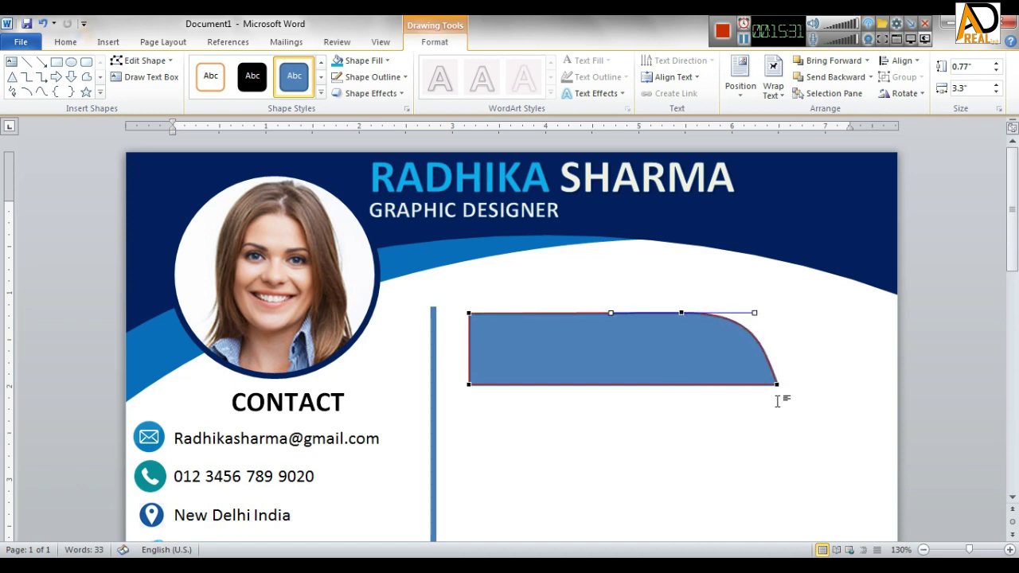
pyautogui.moveTo(777, 385); pyautogui.dragTo(812, 386)
# - Resize the curved banner to 0.54" by 2.94" and align its left edge with the divider
pyautogui.click(796, 420)
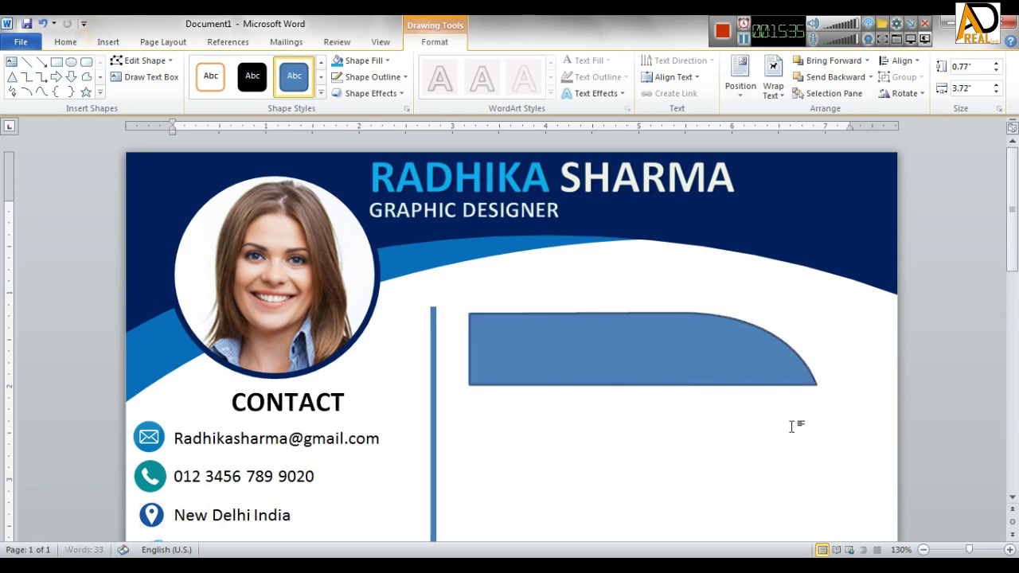
pyautogui.click(719, 361)
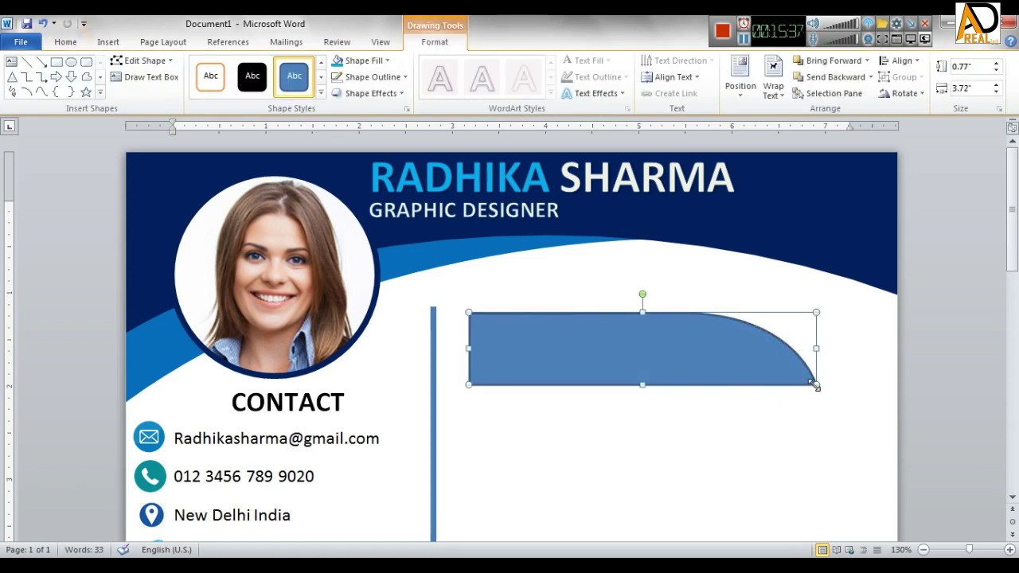
pyautogui.moveTo(777, 387); pyautogui.dragTo(755, 384)
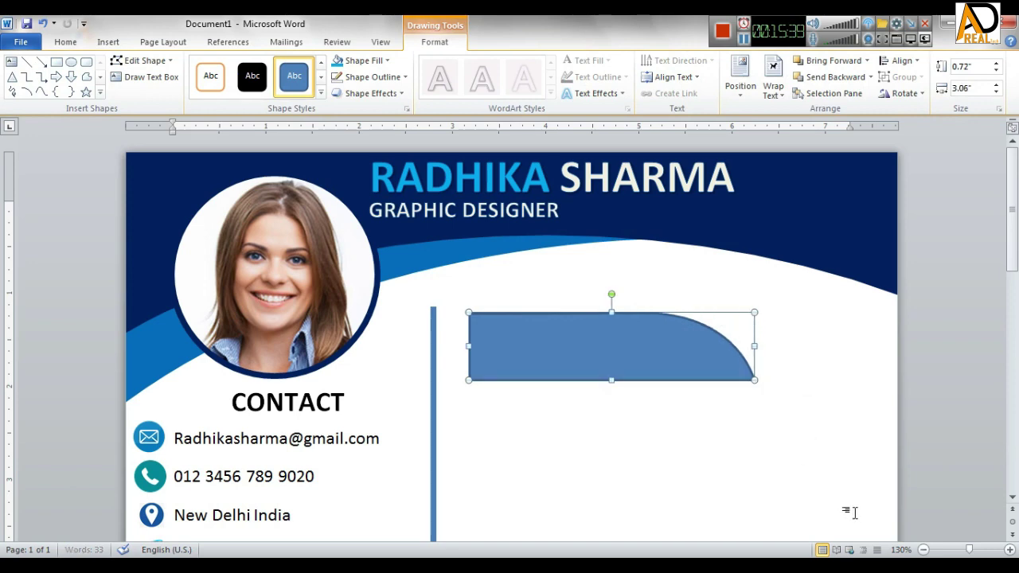
pyautogui.click(923, 549)
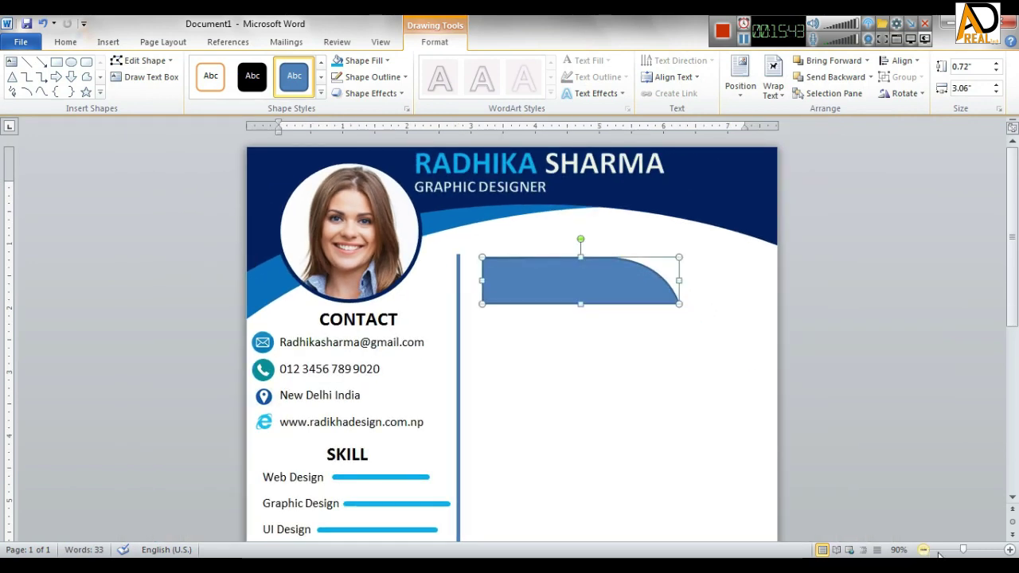
pyautogui.click(1010, 550)
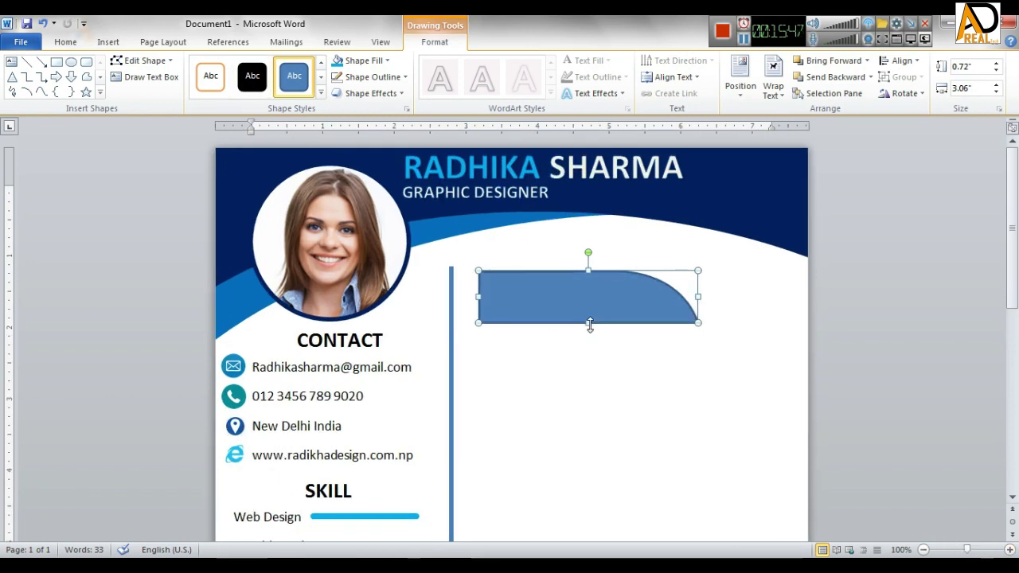
pyautogui.moveTo(590, 324); pyautogui.dragTo(588, 310)
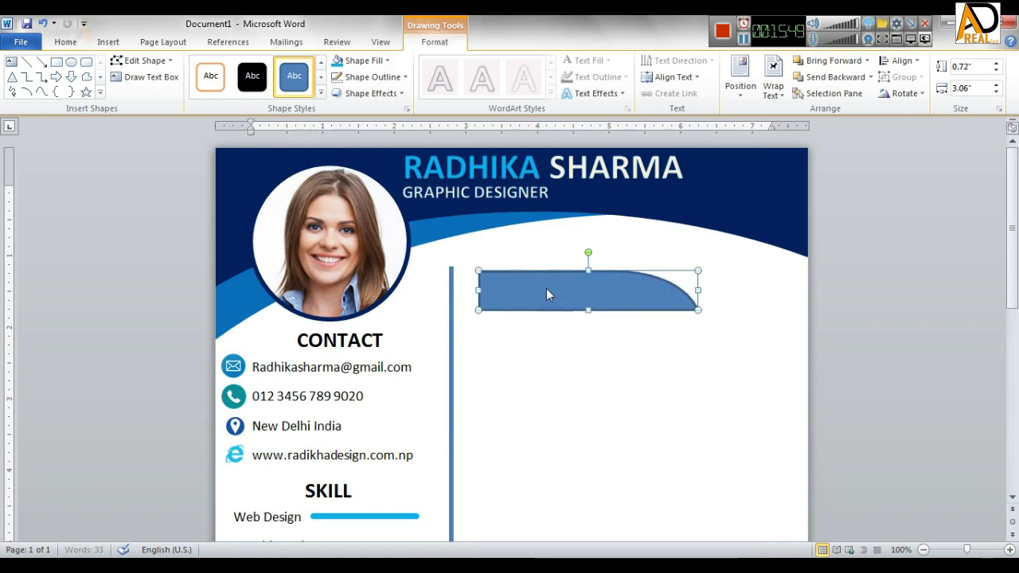
pyautogui.moveTo(546, 282); pyautogui.dragTo(540, 280)
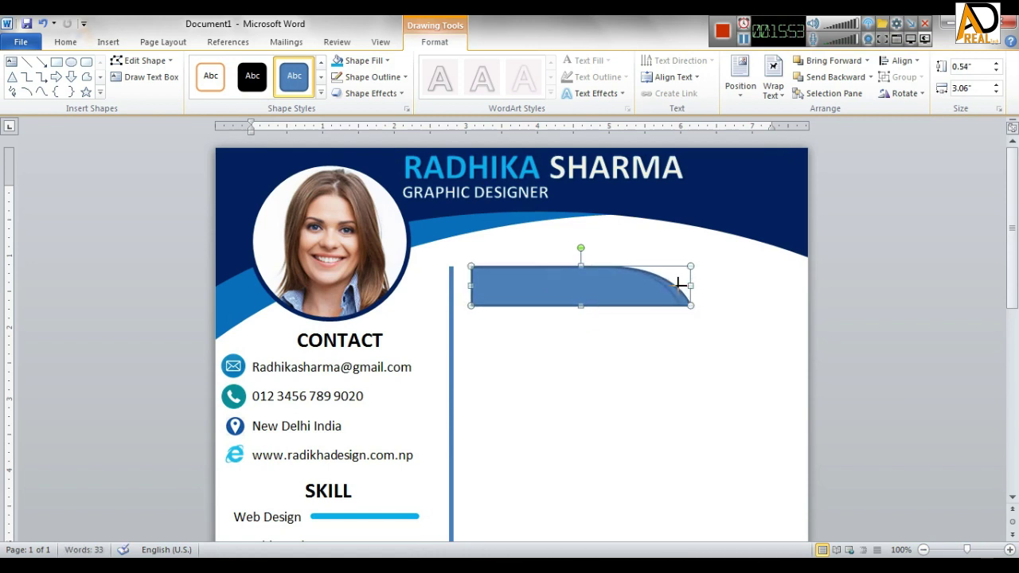
pyautogui.moveTo(691, 286); pyautogui.dragTo(675, 285)
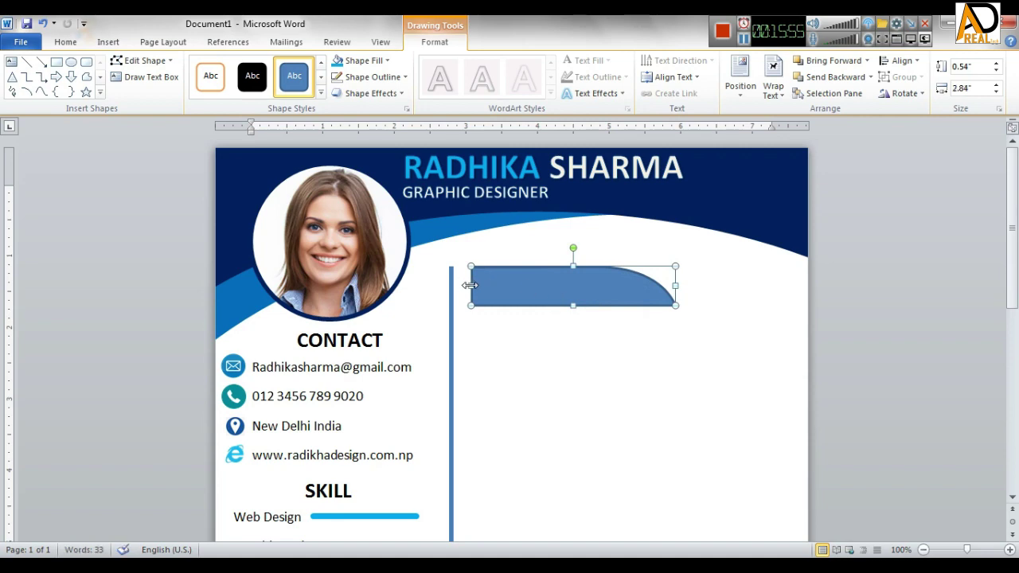
pyautogui.moveTo(465, 283); pyautogui.dragTo(465, 284)
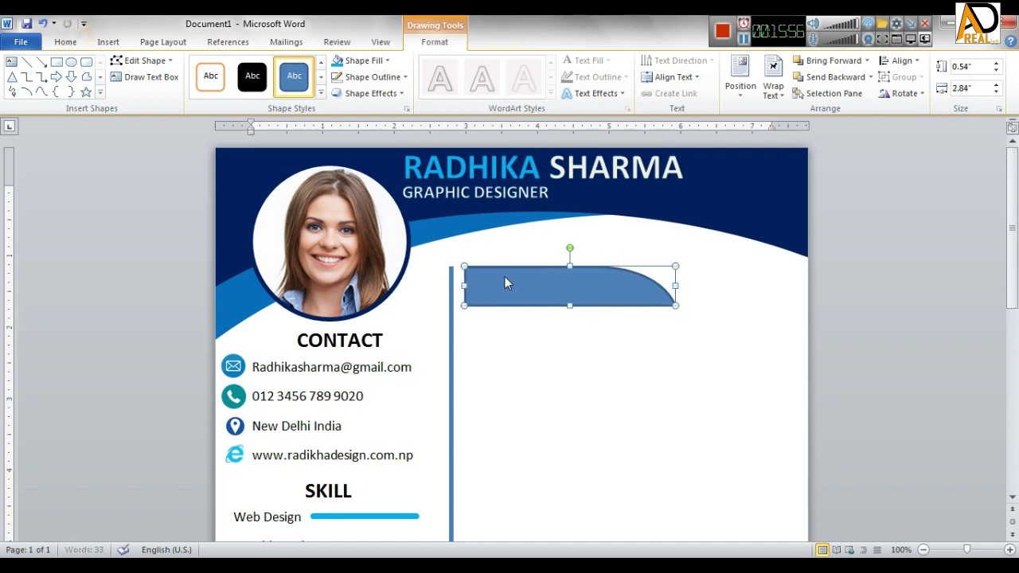
# - Fill the banner dark blue and remove its outline
pyautogui.click(355, 67)
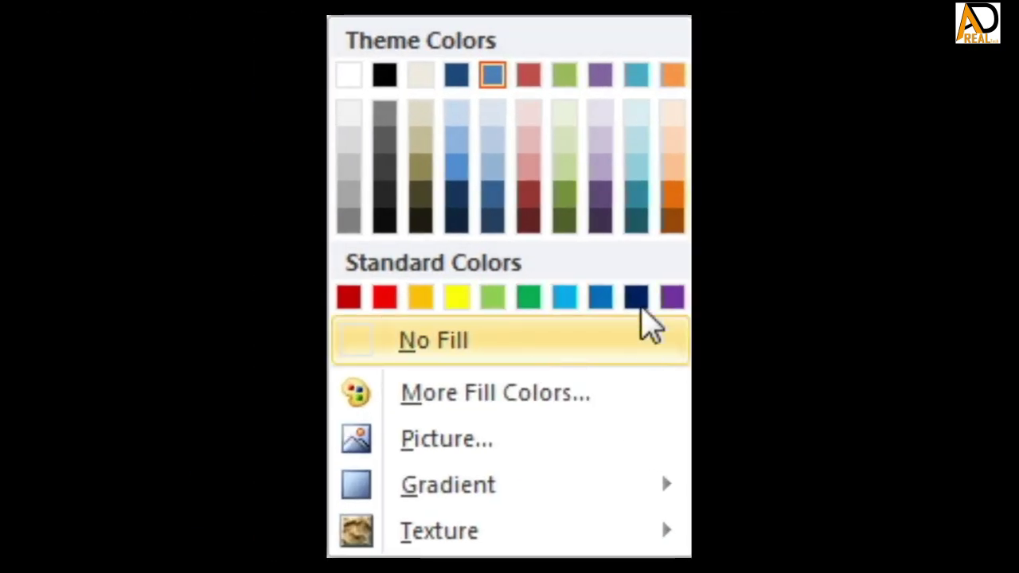
pyautogui.click(637, 299)
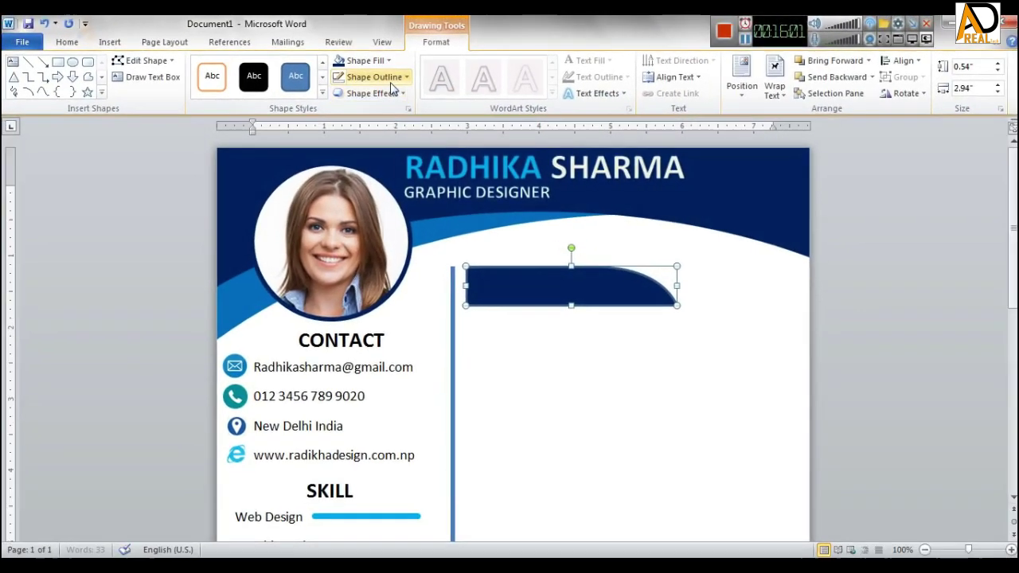
pyautogui.click(366, 75)
pyautogui.click(459, 340)
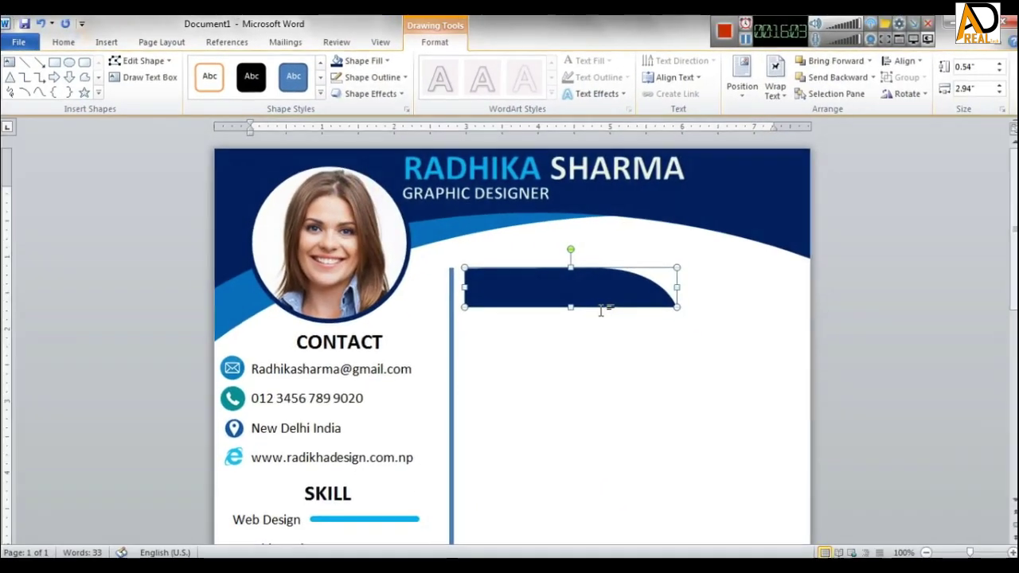
# - Duplicate the banner slightly right, fill the copy lighter blue, and select both pieces
pyautogui.moveTo(614, 293); pyautogui.dragTo(644, 293)
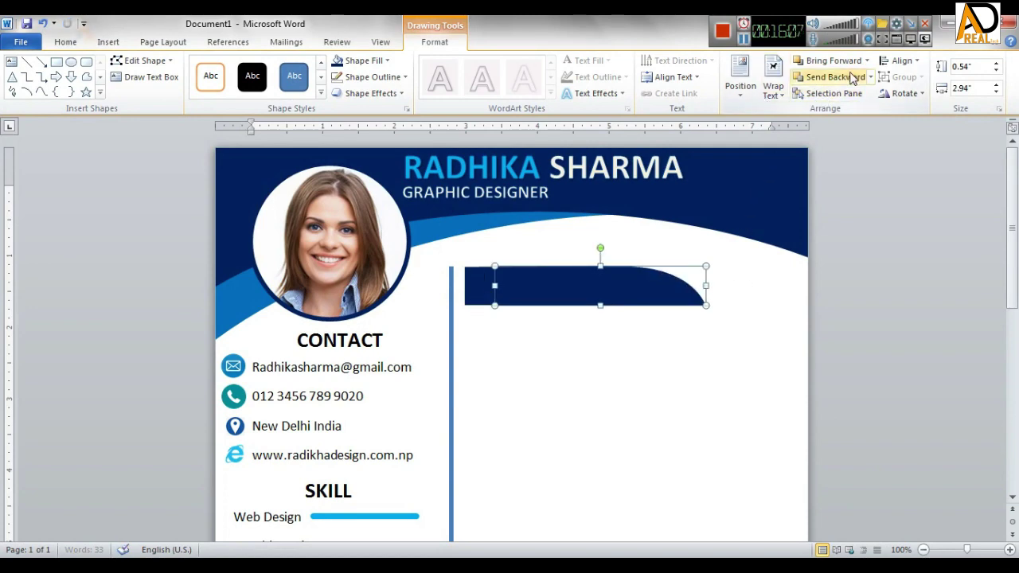
pyautogui.click(387, 61)
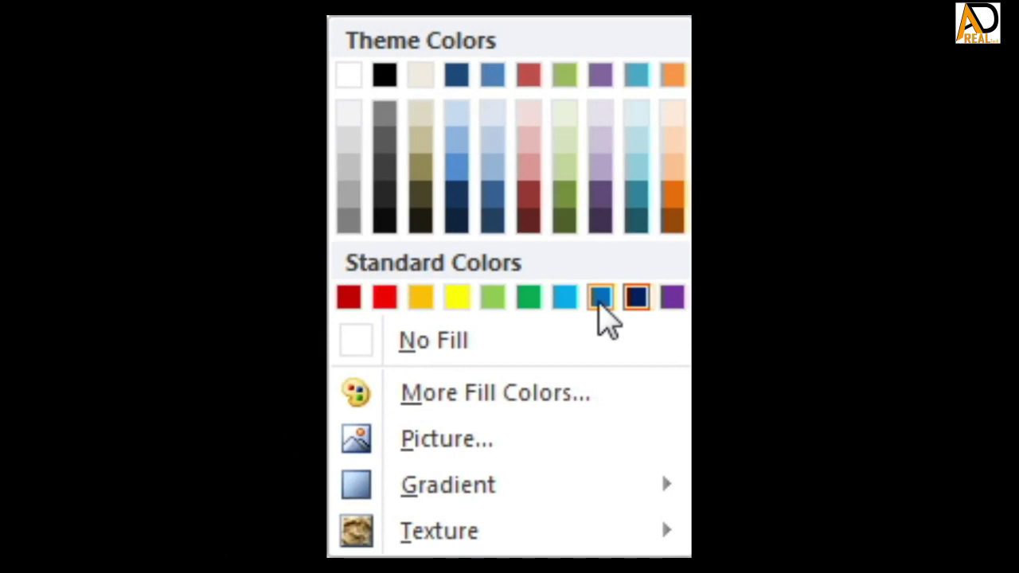
pyautogui.click(601, 298)
pyautogui.click(728, 387)
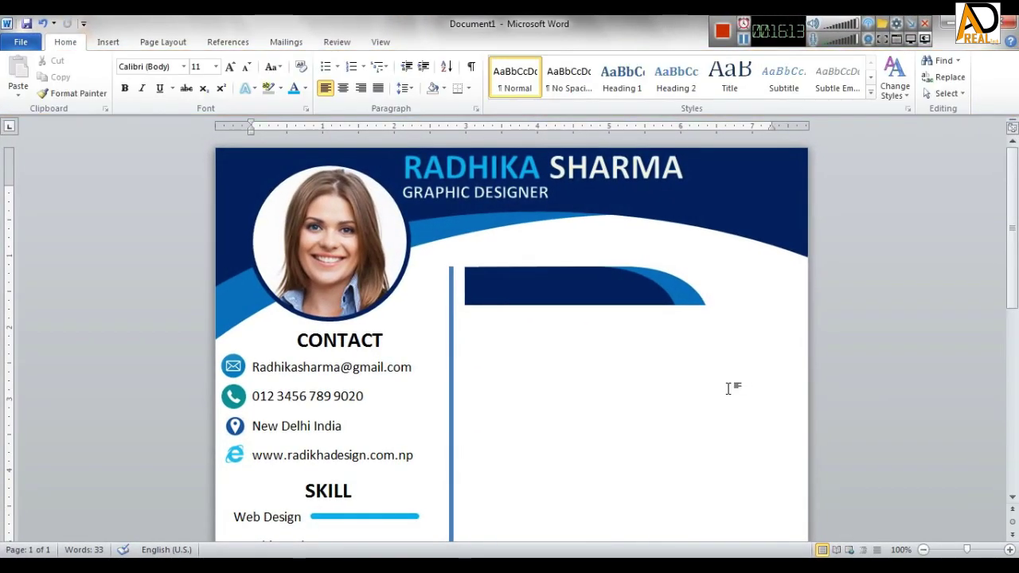
pyautogui.click(690, 303)
pyautogui.keyDown('shift'); pyautogui.click(555, 286); pyautogui.keyUp('shift')
# - Group the two banner pieces and drag the group down the right column
pyautogui.rightClick(555, 287)
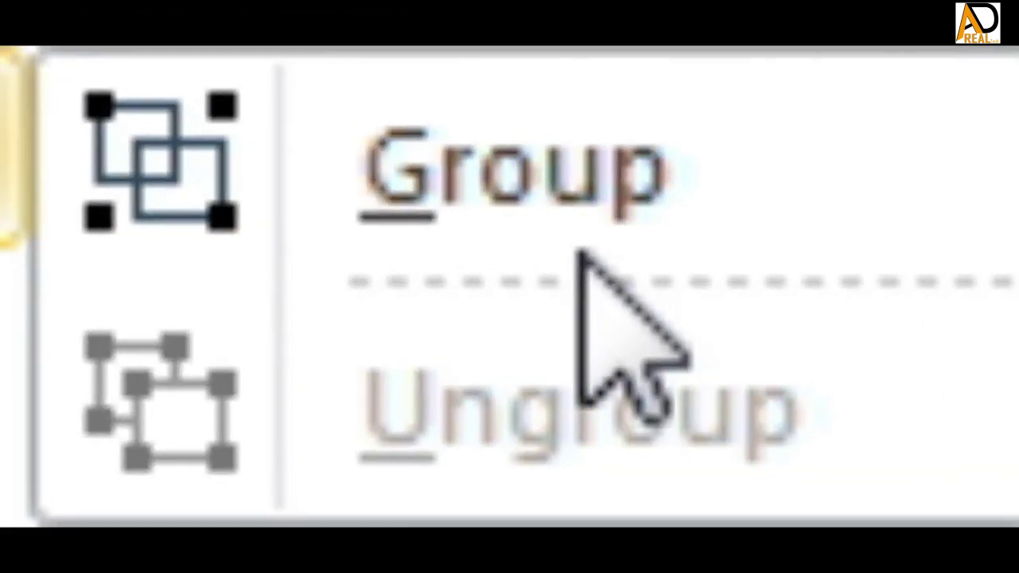
pyautogui.moveTo(482, 261)
pyautogui.click(597, 299)
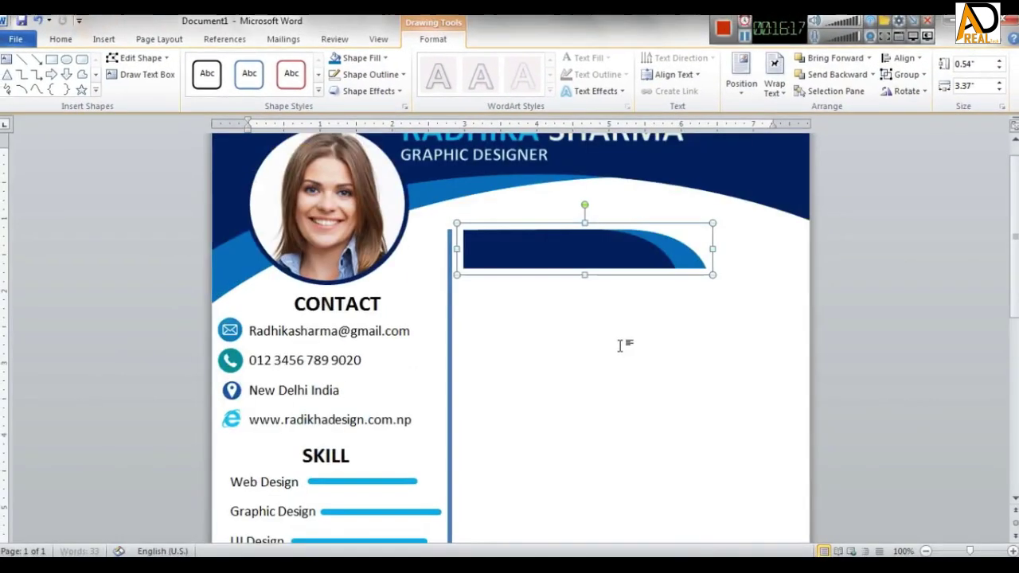
pyautogui.moveTo(595, 280); pyautogui.dragTo(603, 427)
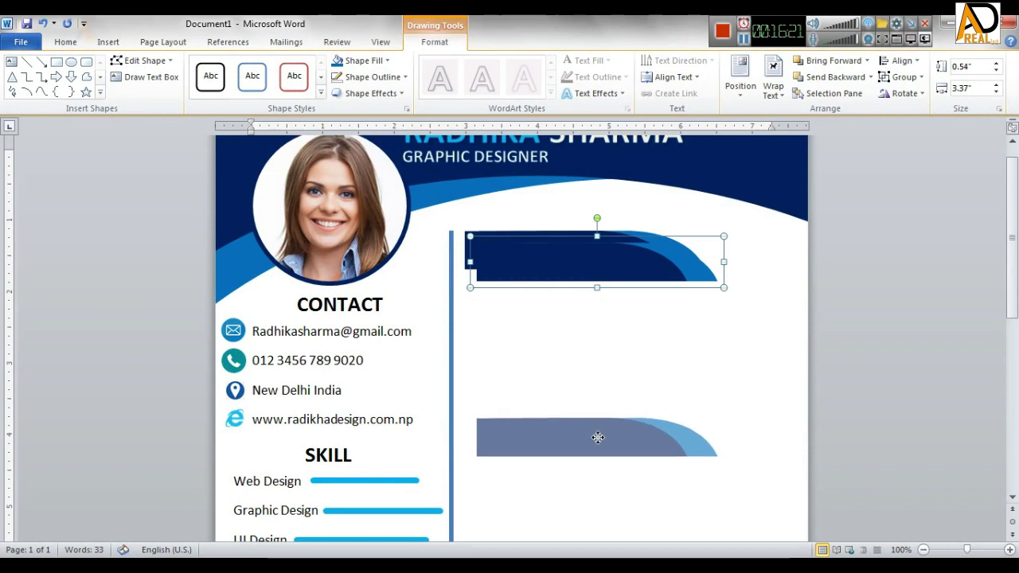
pyautogui.moveTo(603, 428)
pyautogui.mouseDown()
pyautogui.moveTo(592, 276)
pyautogui.moveTo(594, 460)
pyautogui.mouseUp()
# - Place a copy of the grouped banner further down the right column
pyautogui.scroll(-4, 597, 454)
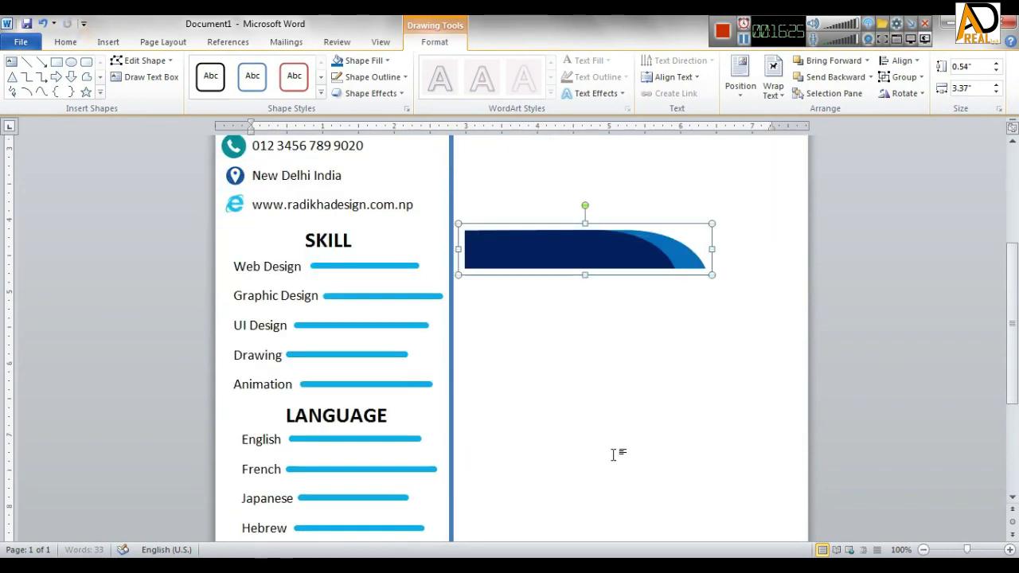
pyautogui.scroll(-2, 603, 442)
pyautogui.moveTo(584, 196); pyautogui.dragTo(617, 412)
pyautogui.scroll(-3, 625, 414)
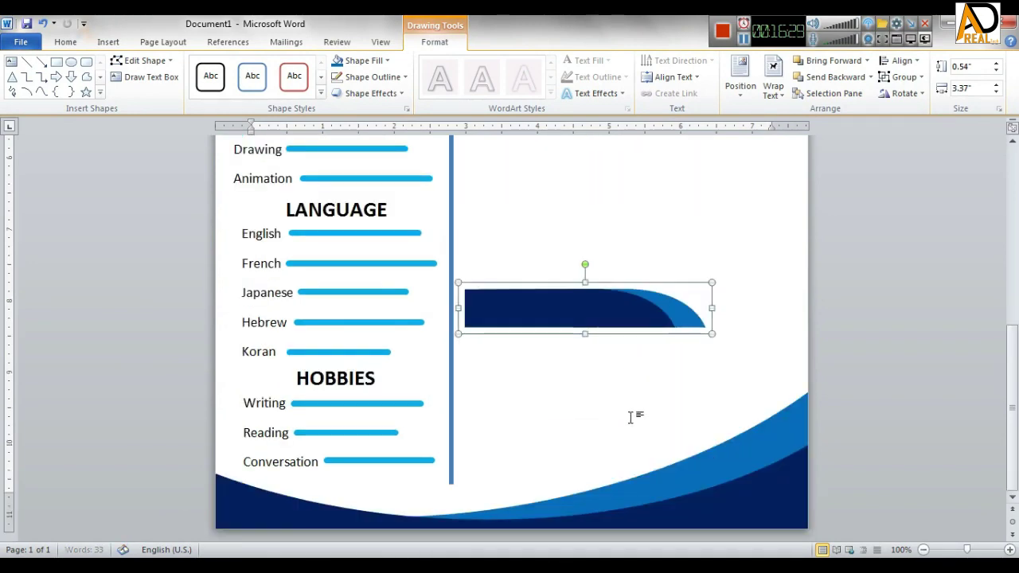
pyautogui.scroll(6, 621, 400)
pyautogui.scroll(4, 621, 398)
pyautogui.scroll(-6, 621, 399)
pyautogui.scroll(-4, 621, 399)
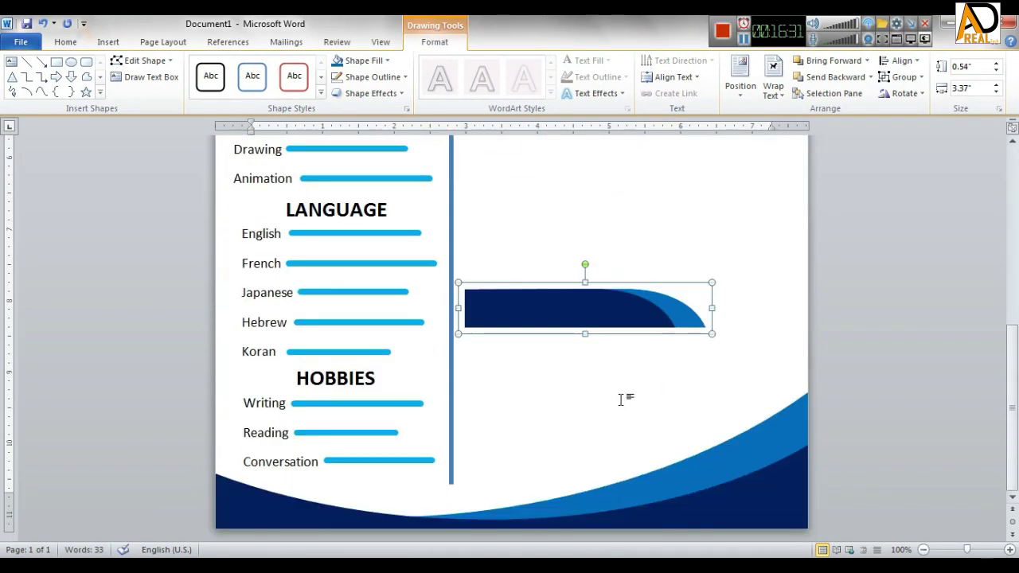
pyautogui.scroll(5, 629, 367)
pyautogui.scroll(4, 645, 319)
pyautogui.scroll(1, 648, 307)
pyautogui.click(633, 328)
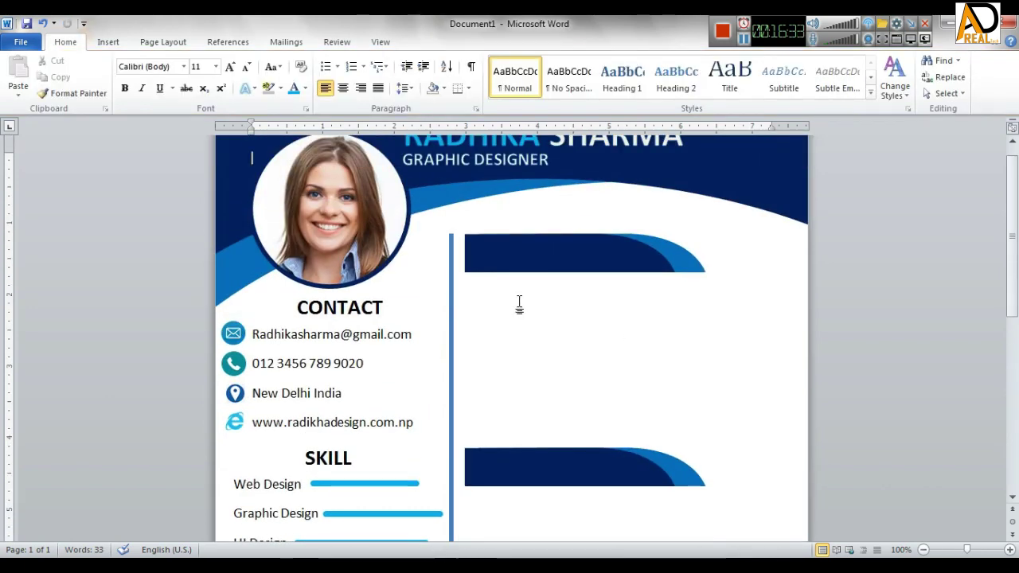
# - Insert a WordArt heading reading ABOUT ME in the right column
pyautogui.click(108, 42)
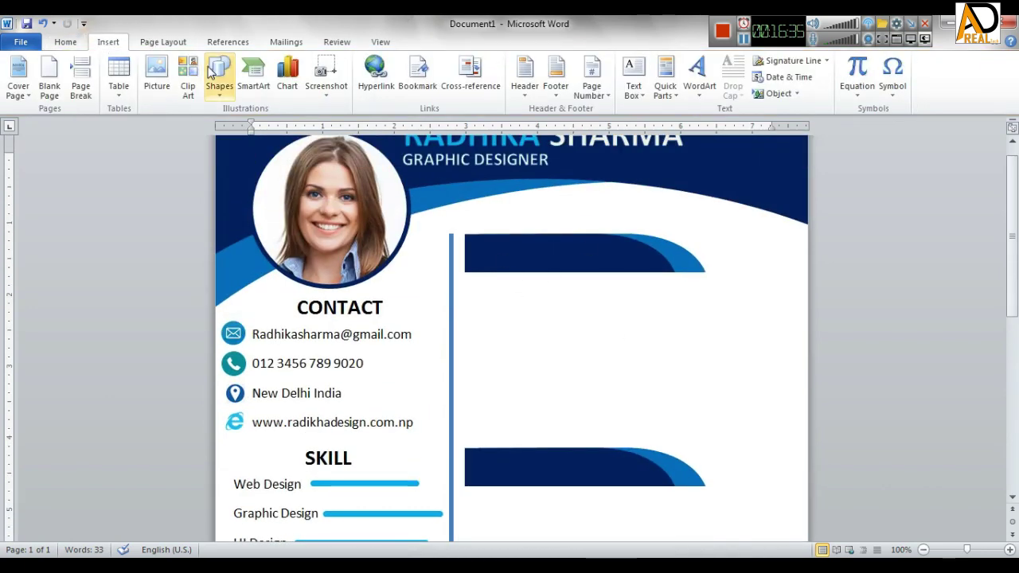
pyautogui.click(699, 76)
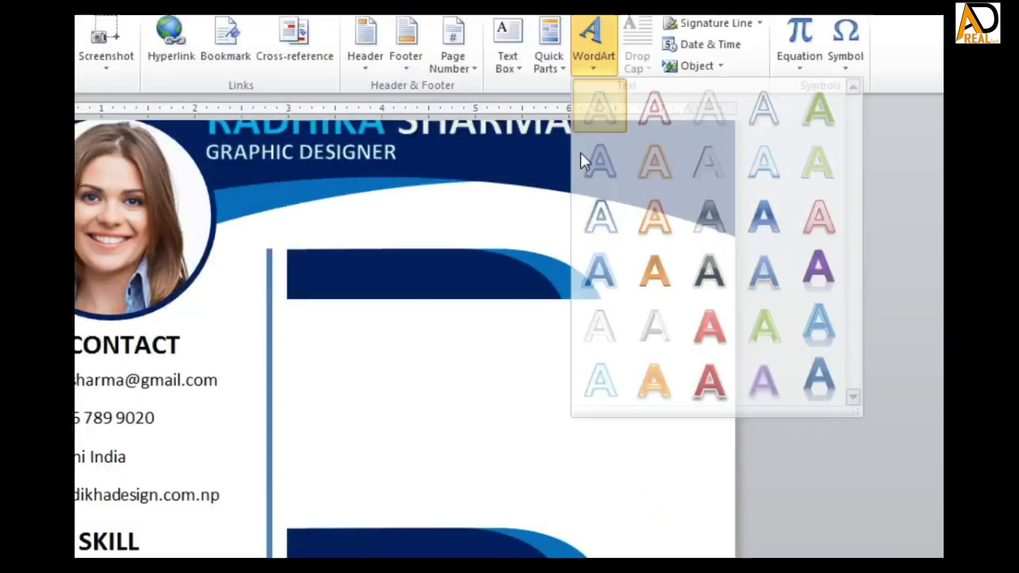
pyautogui.click(689, 195)
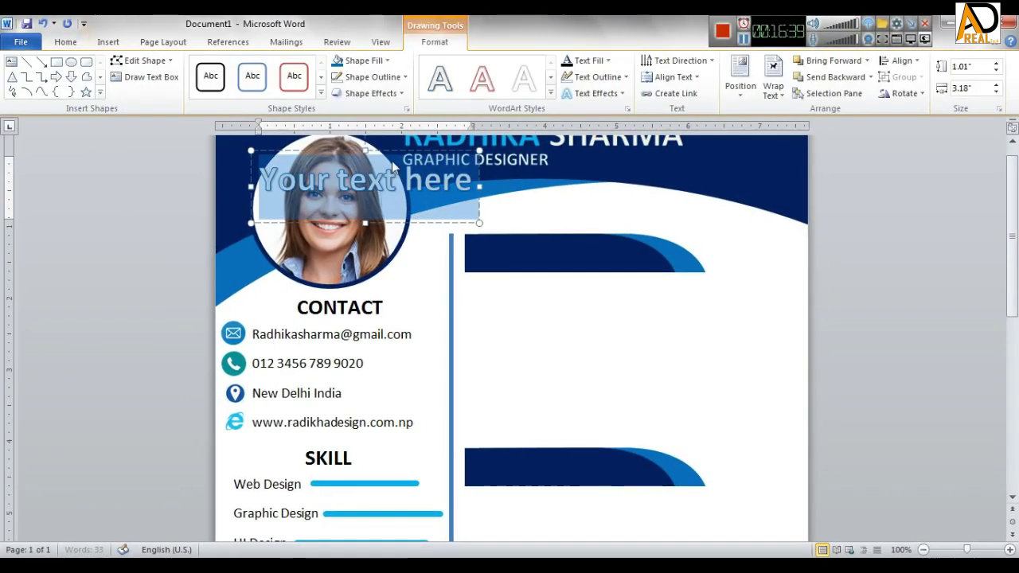
pyautogui.moveTo(391, 153); pyautogui.dragTo(625, 316)
pyautogui.tripleClick(658, 345)
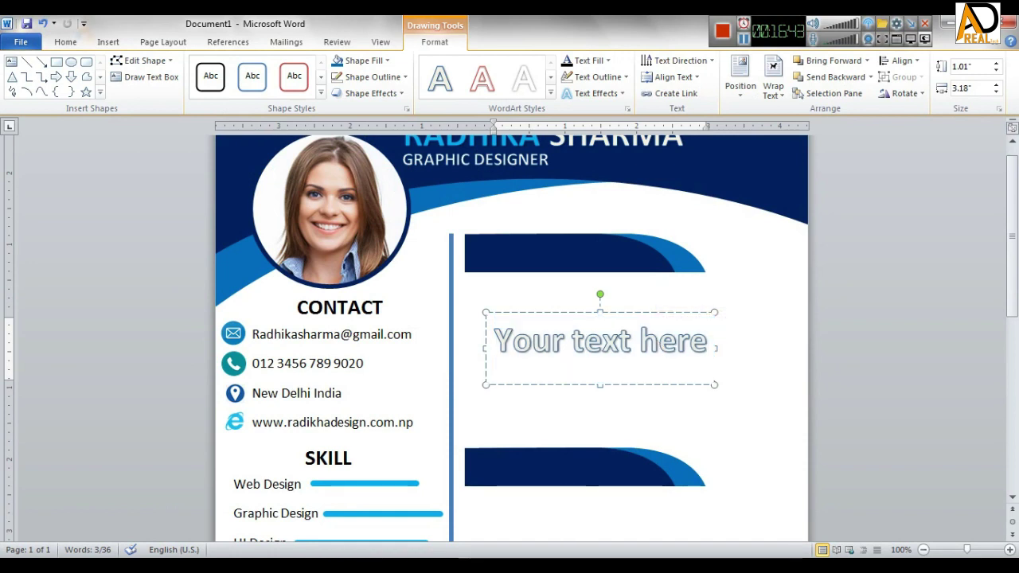
pyautogui.write('ABOUT ME')
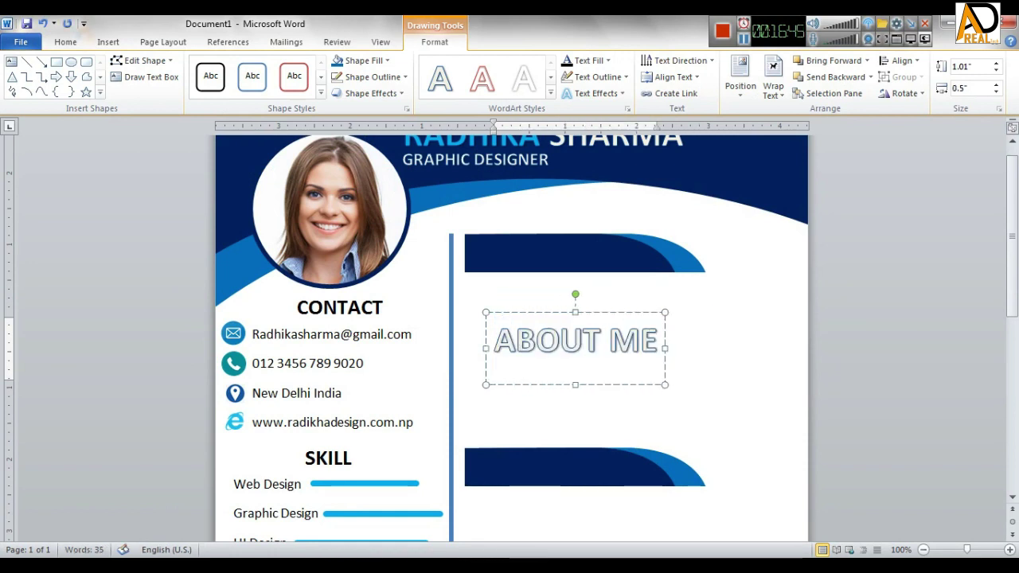
# - Restyle the ABOUT ME outline, fill and shadow, and move it onto the top banner
pyautogui.hotkey('ctrl', 'shift', 'Left')
pyautogui.hotkey('ctrl', 'shift', 'Left')
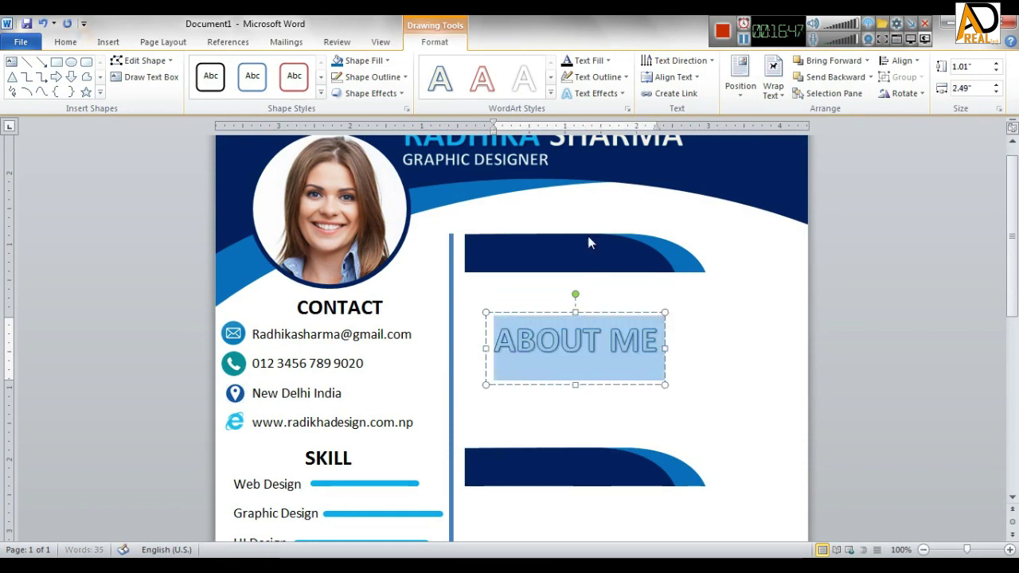
pyautogui.click(608, 77)
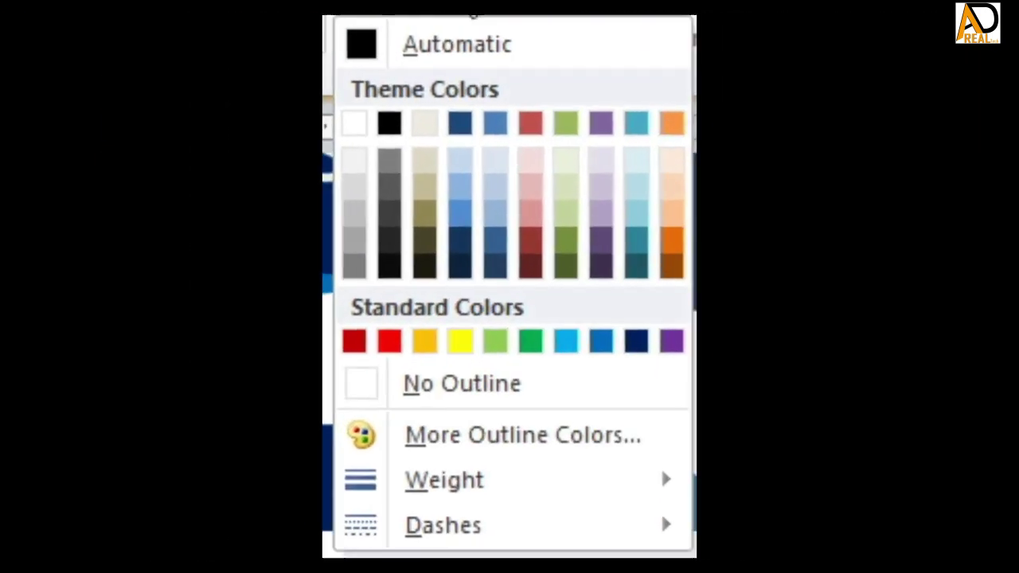
pyautogui.click(590, 60)
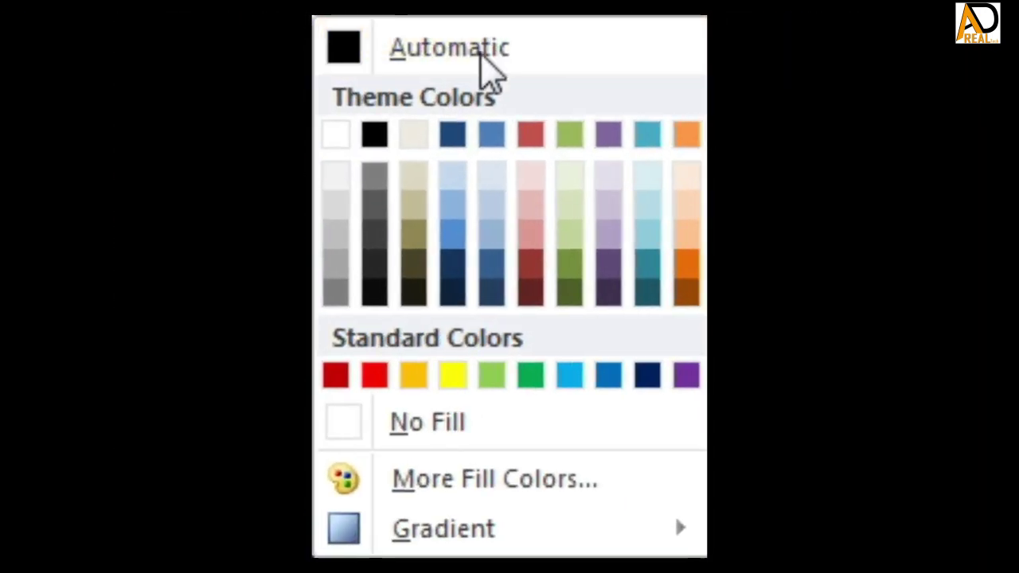
pyautogui.click(529, 60)
pyautogui.click(585, 80)
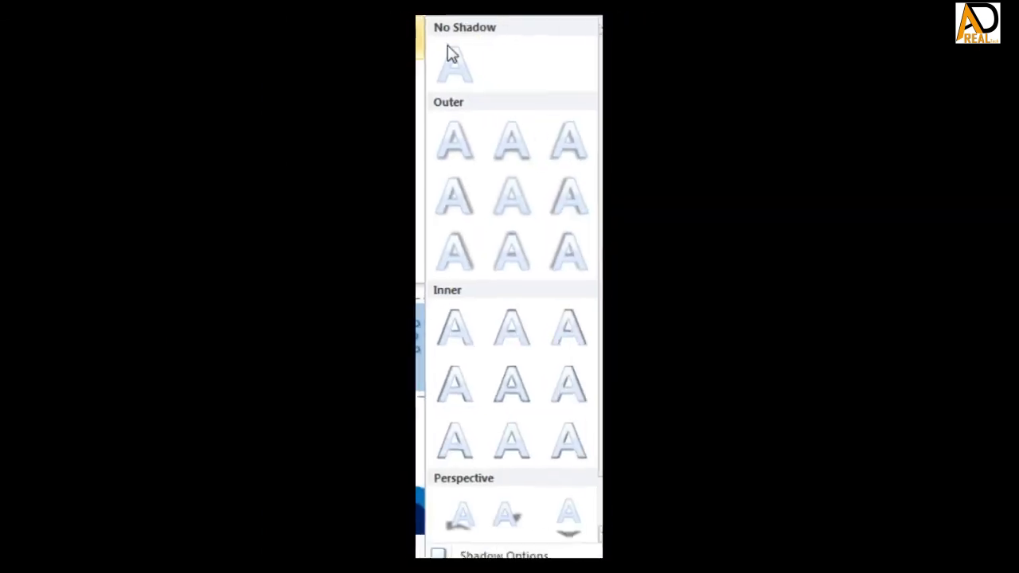
pyautogui.click(525, 341)
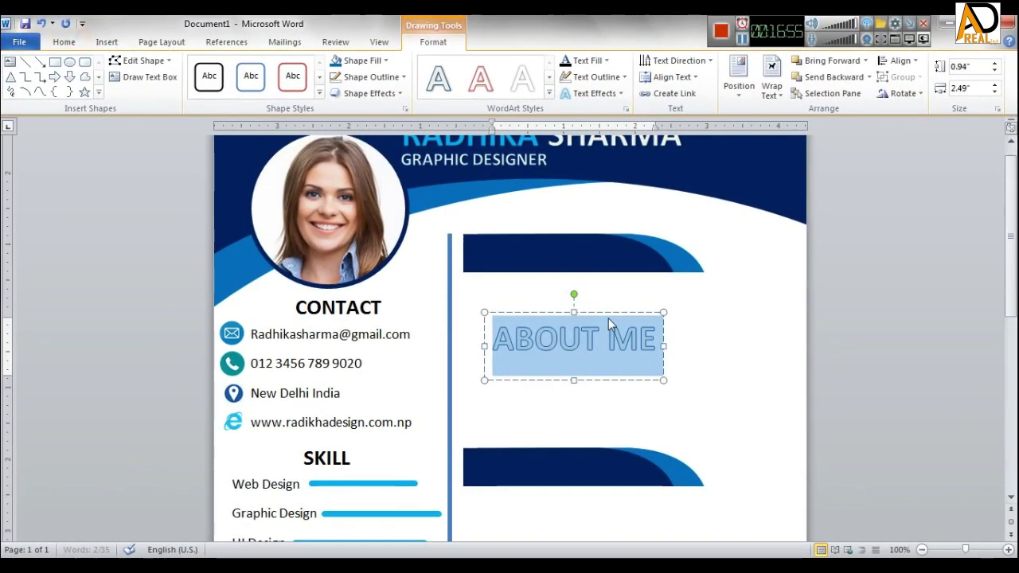
pyautogui.moveTo(610, 310)
pyautogui.mouseDown()
pyautogui.moveTo(590, 229)
pyautogui.moveTo(435, 191)
pyautogui.mouseUp()
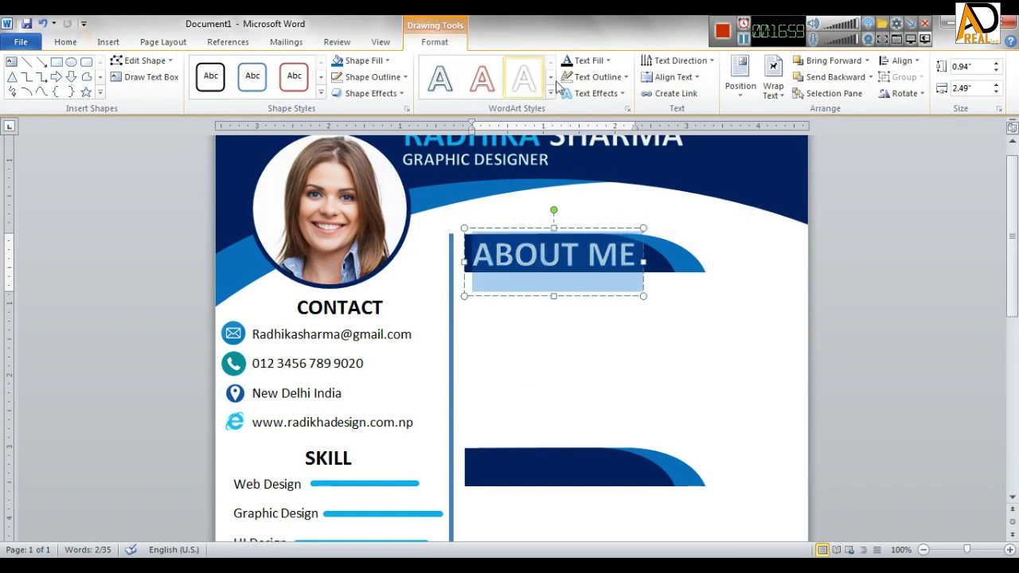
# - Shrink the ABOUT ME heading to size 22 and nudge it into position on its banner
pyautogui.click(67, 42)
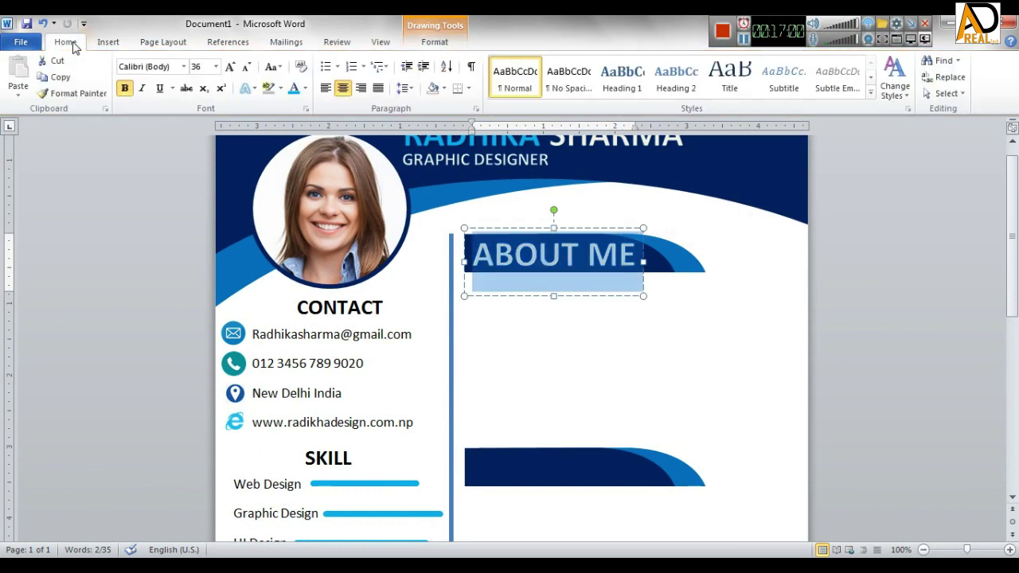
pyautogui.click(247, 70)
pyautogui.click(247, 70)
pyautogui.click(247, 69)
pyautogui.click(247, 70)
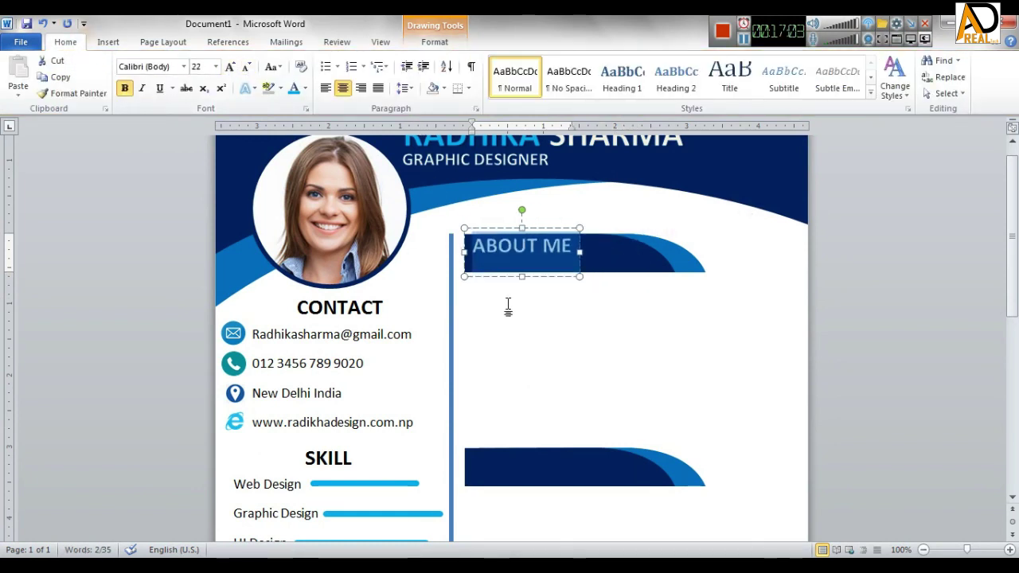
pyautogui.click(558, 228)
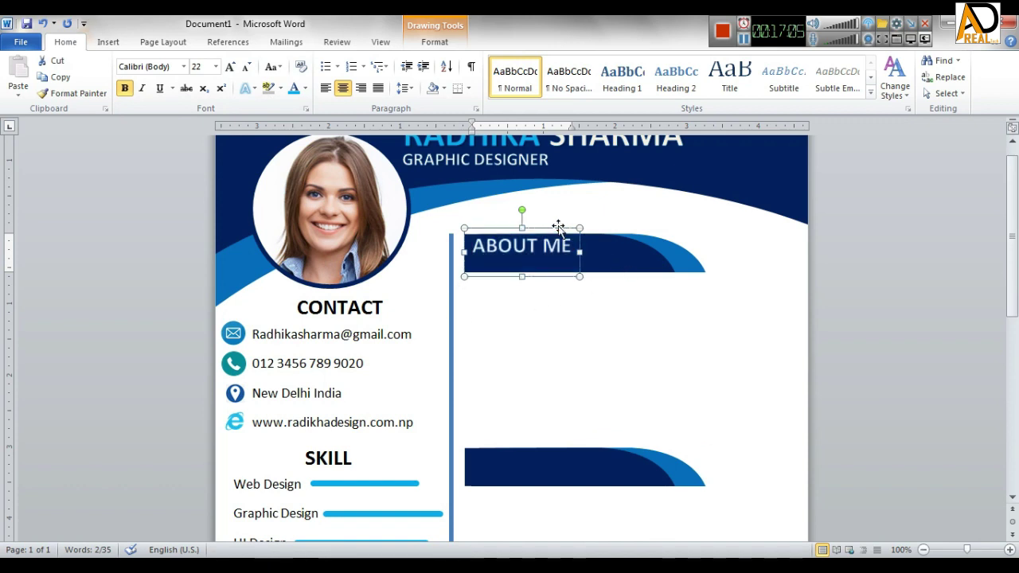
pyautogui.press('Down')
pyautogui.press('Down')
pyautogui.press('Down')
pyautogui.press('Down')
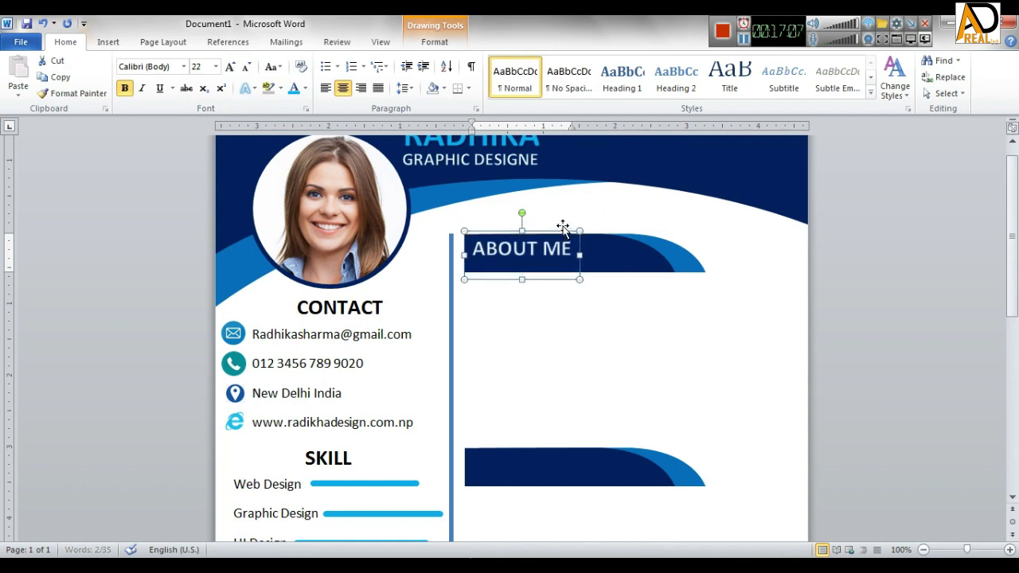
pyautogui.press('Down')
pyautogui.press('Down')
pyautogui.press('Down')
pyautogui.press('Down')
pyautogui.press('Down')
pyautogui.press('Down')
pyautogui.press('Down')
pyautogui.press('Down')
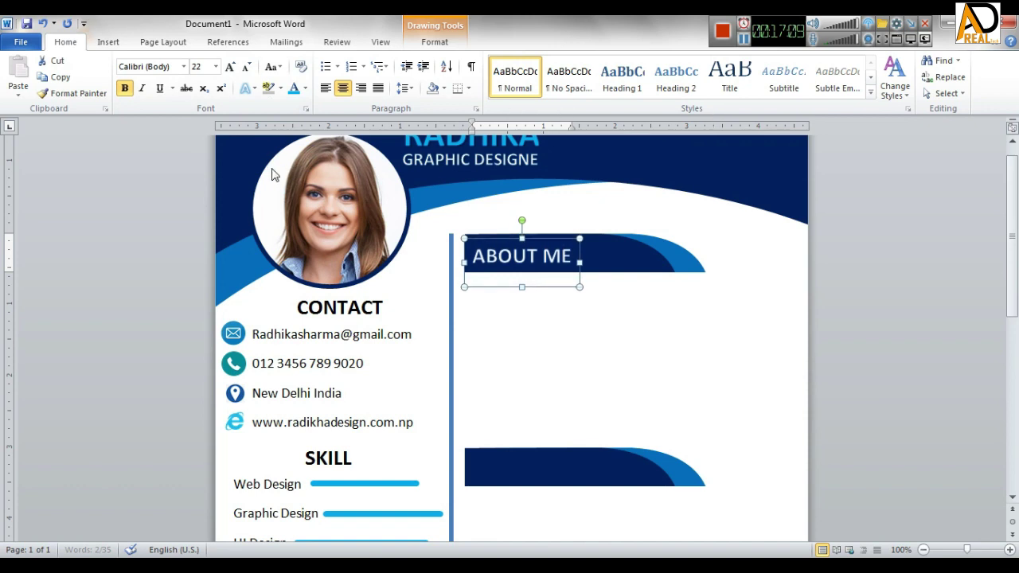
pyautogui.press('Down')
pyautogui.press('Up')
pyautogui.press('Up')
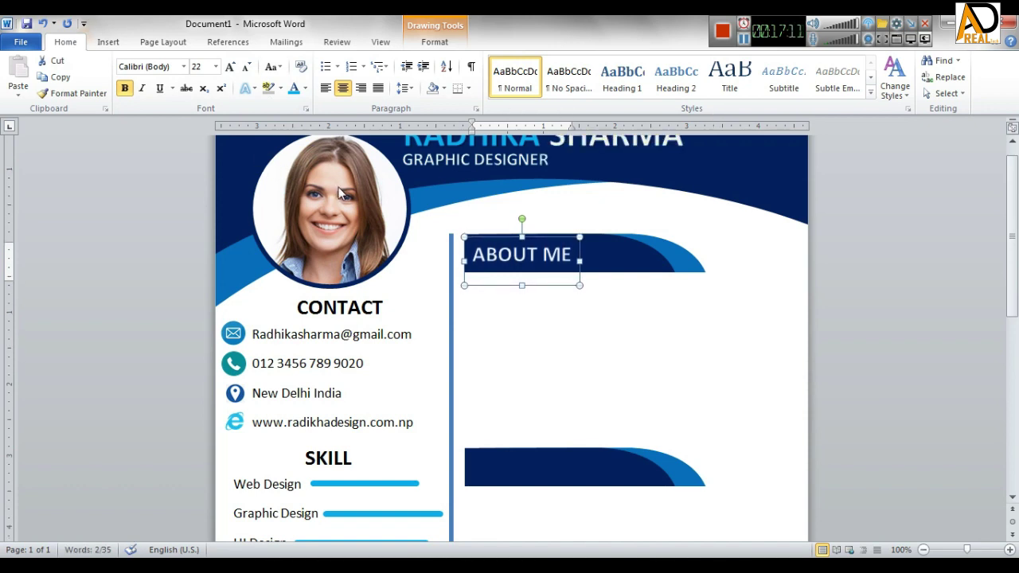
pyautogui.press('Up')
pyautogui.press('Up')
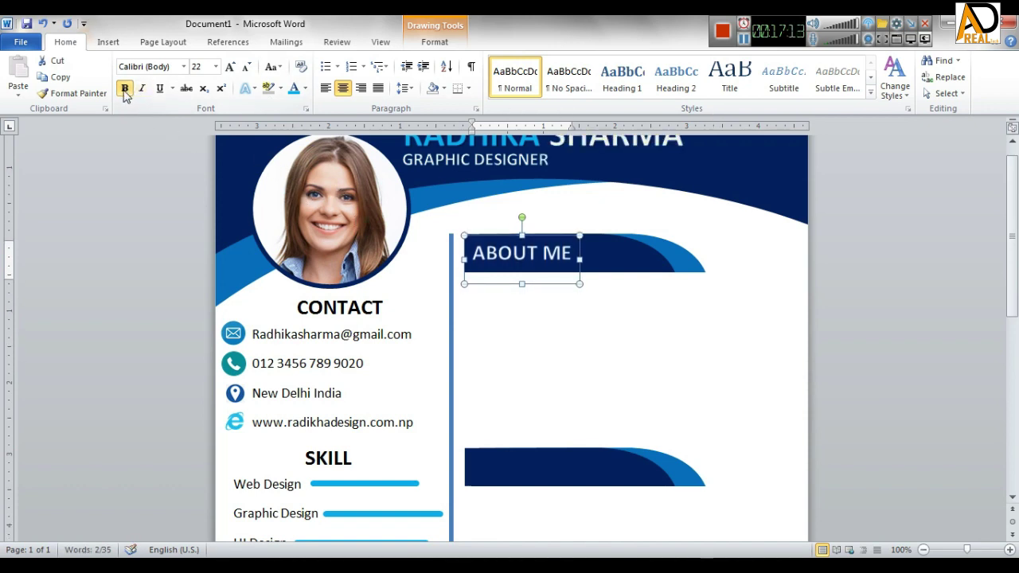
# - Remove the text outline from the ABOUT ME heading
pyautogui.moveTo(473, 248); pyautogui.dragTo(573, 275)
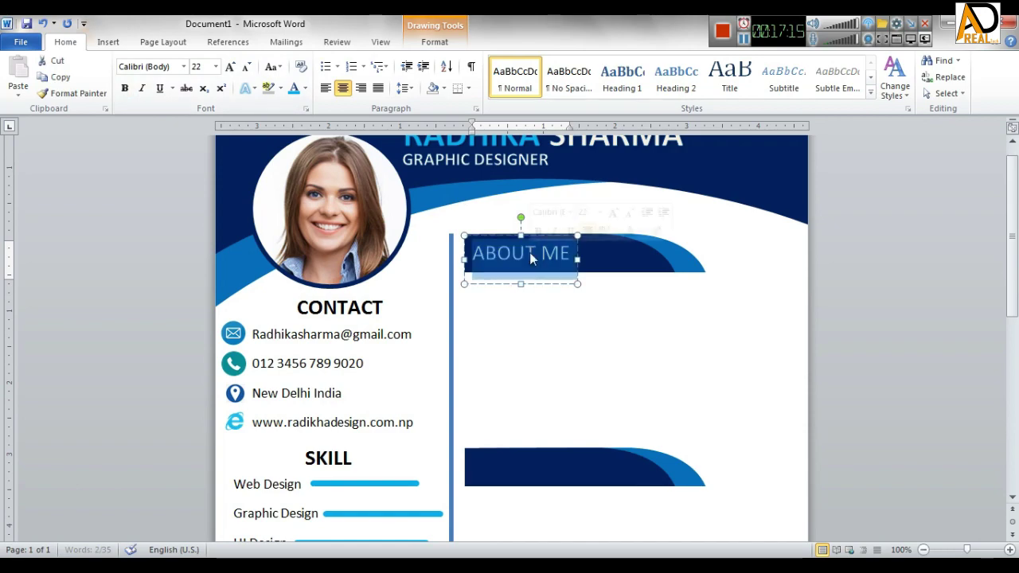
pyautogui.click(438, 46)
pyautogui.click(597, 75)
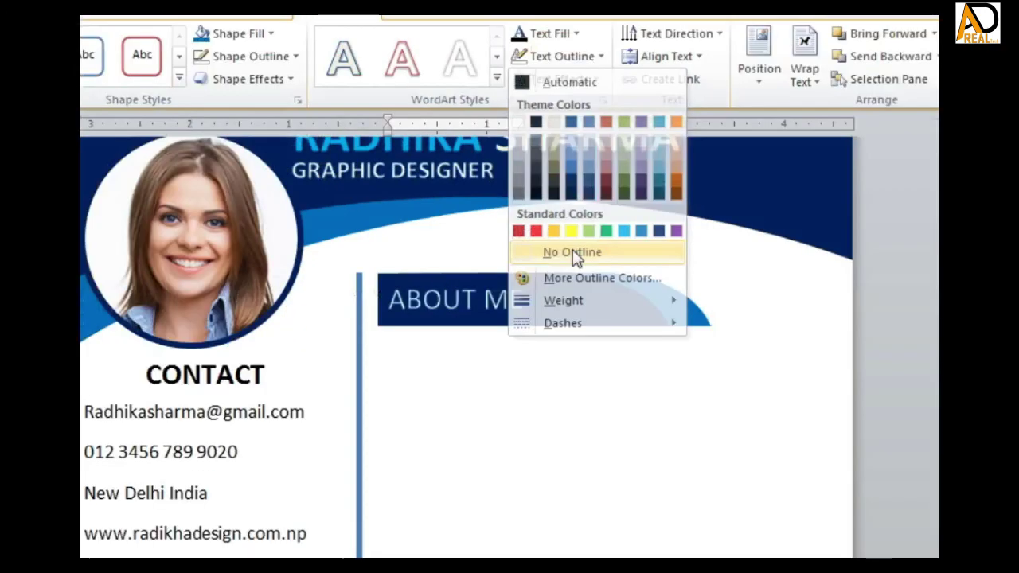
pyautogui.click(460, 392)
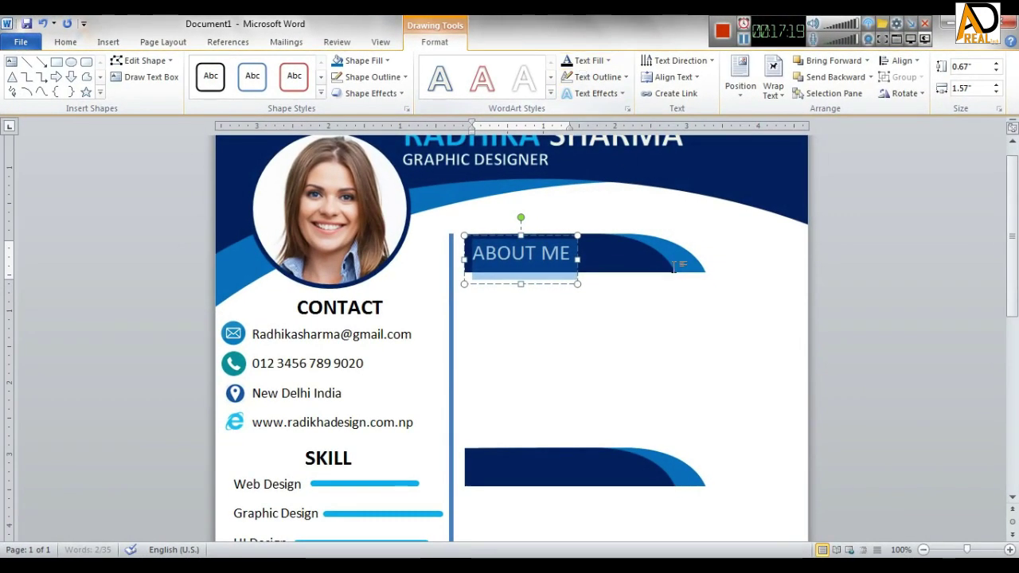
pyautogui.click(682, 341)
pyautogui.click(539, 249)
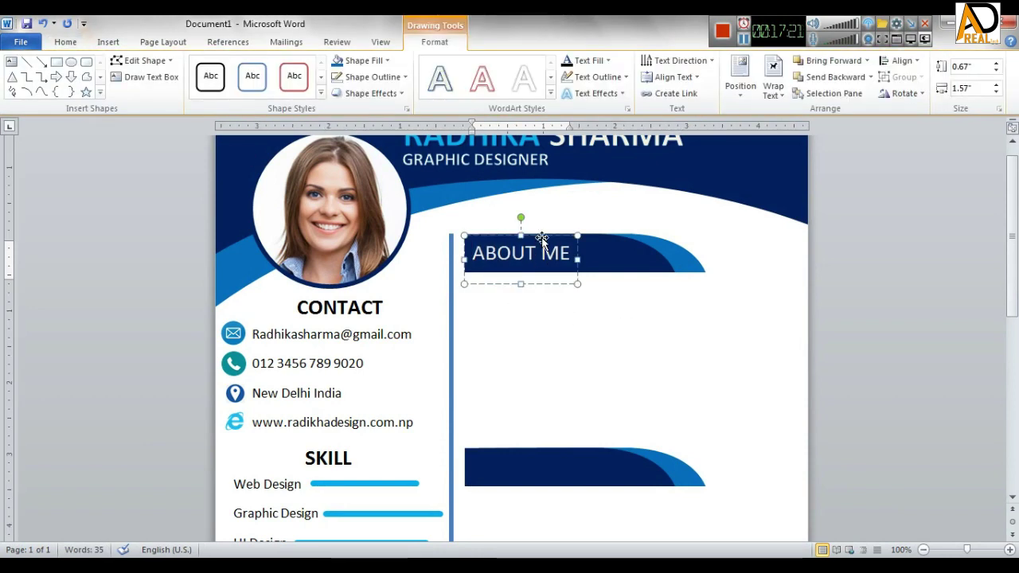
# - Duplicate the ABOUT ME label onto the lower banner and retype it as EDUCATION
pyautogui.click(542, 235)
pyautogui.hotkey('ctrl', 'd')
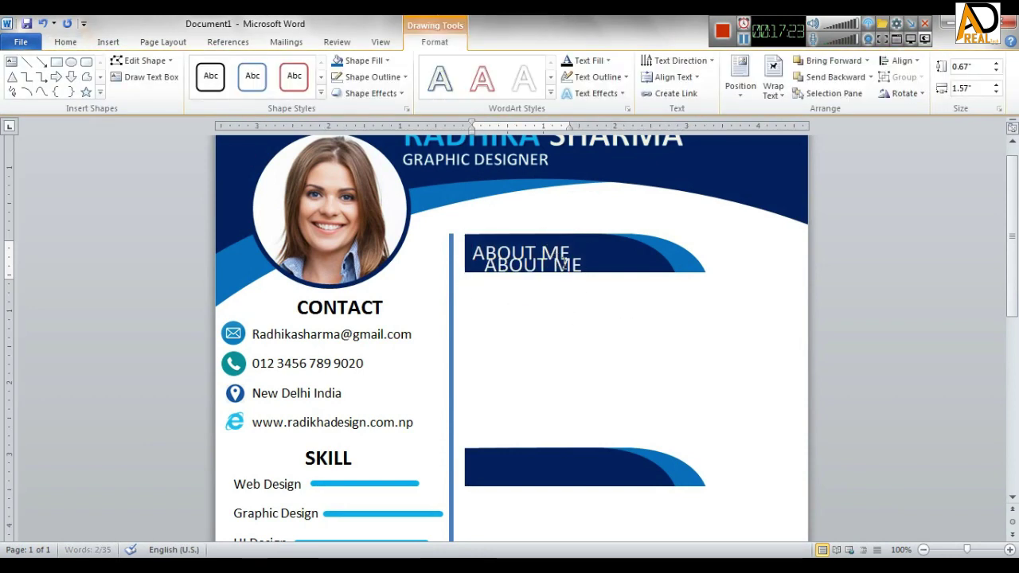
pyautogui.moveTo(580, 248)
pyautogui.mouseDown()
pyautogui.moveTo(577, 452)
pyautogui.moveTo(568, 448)
pyautogui.mouseUp()
pyautogui.tripleClick(556, 465)
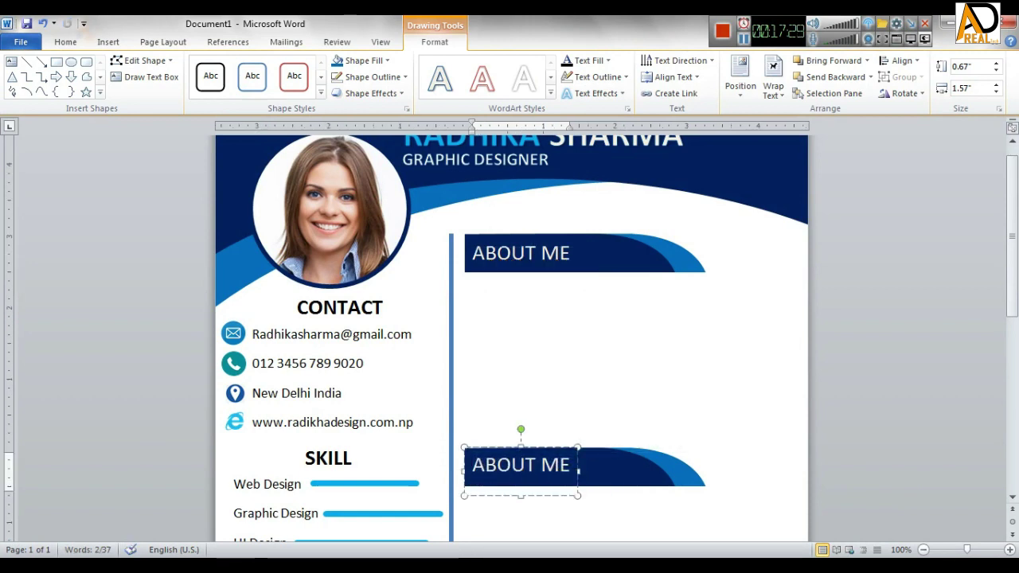
pyautogui.write('EDUCAT')
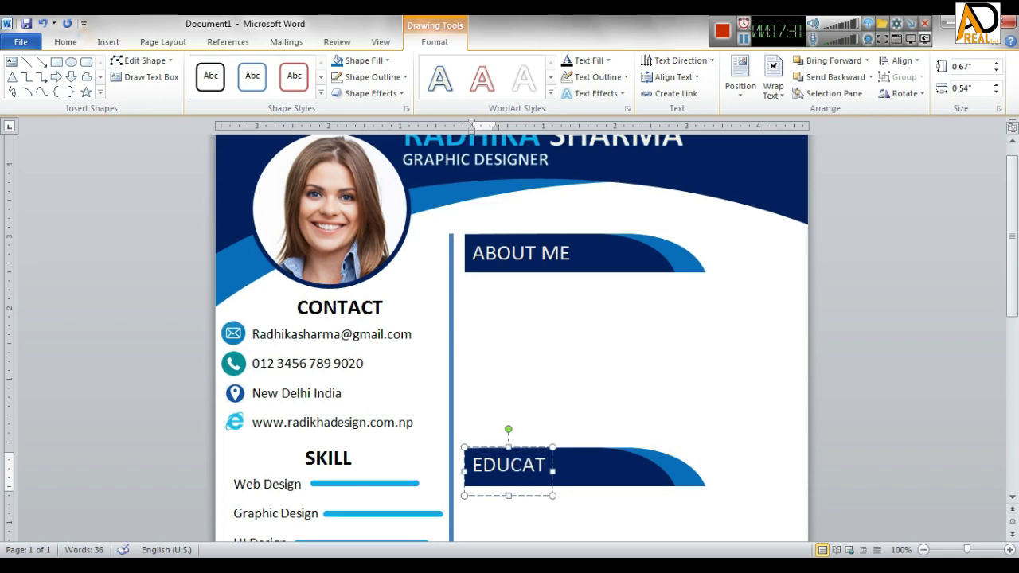
pyautogui.write('ION')
# - Copy the EDUCATION label onto the next blue header down and retype it as WORK EXPRIENCE
pyautogui.scroll(-3, 555, 443)
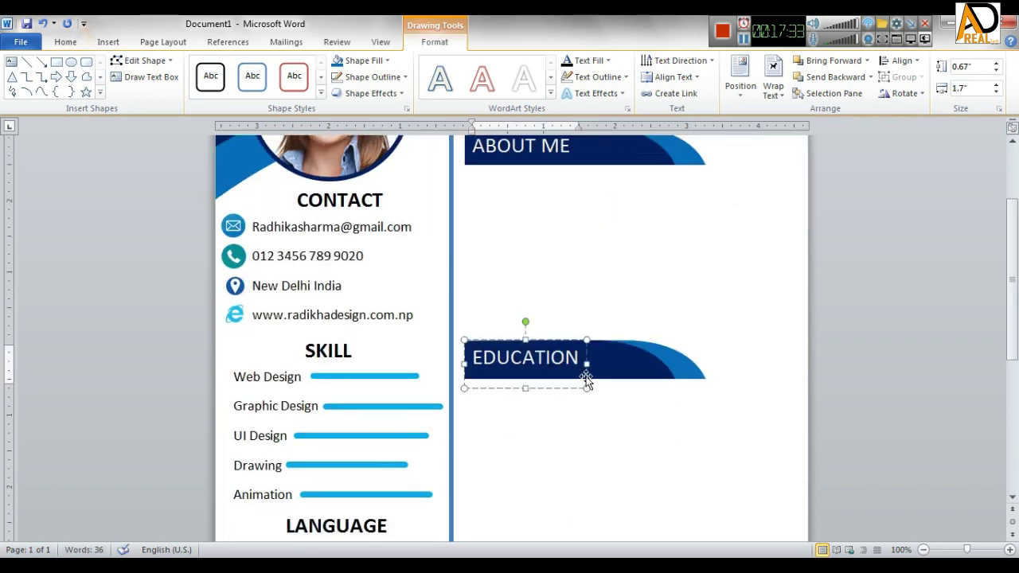
pyautogui.scroll(-3, 586, 382)
pyautogui.scroll(-2, 585, 379)
pyautogui.click(555, 162)
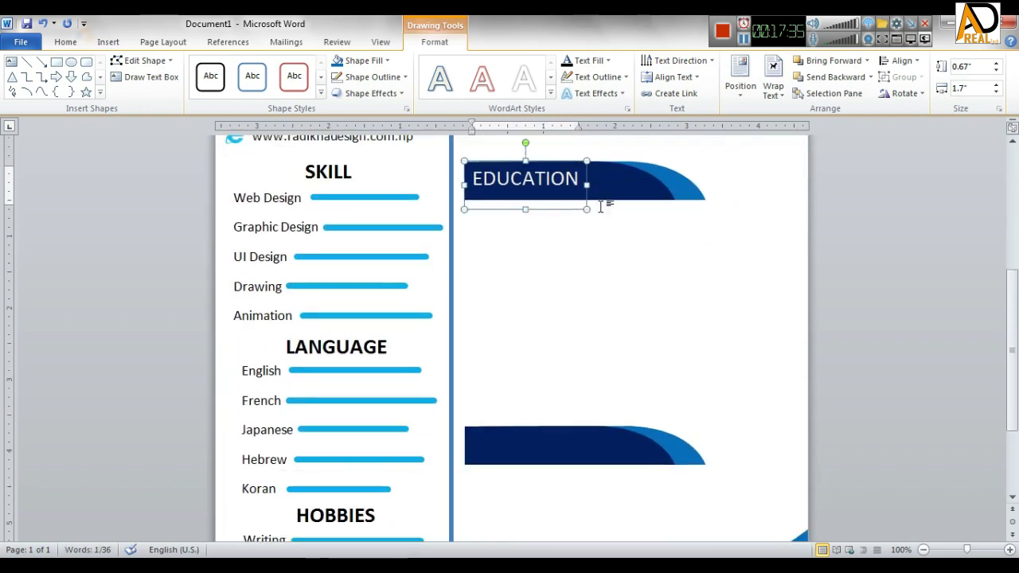
pyautogui.hotkey('ctrl', 'c')
pyautogui.hotkey('ctrl', 'v')
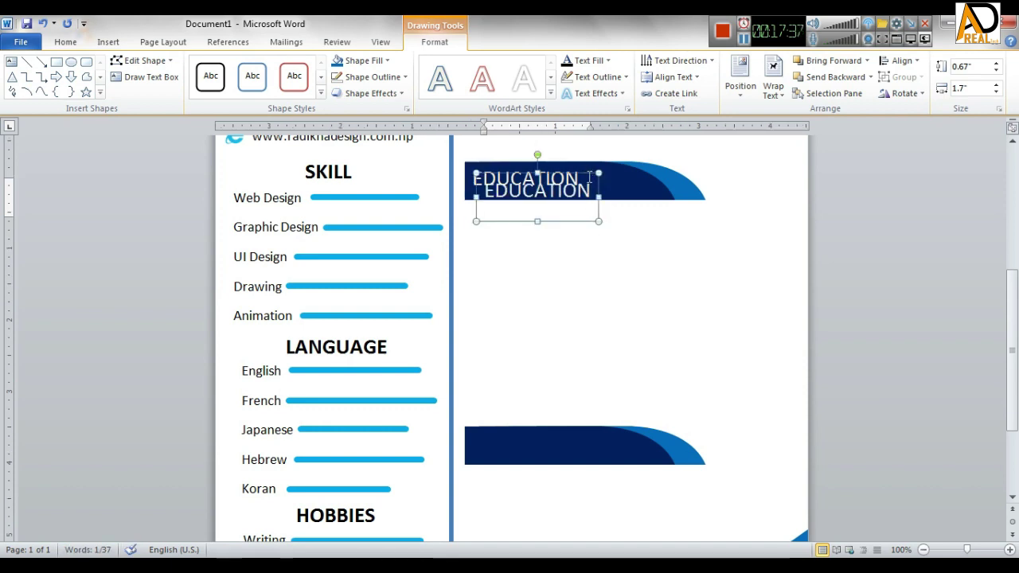
pyautogui.moveTo(590, 178); pyautogui.dragTo(579, 430)
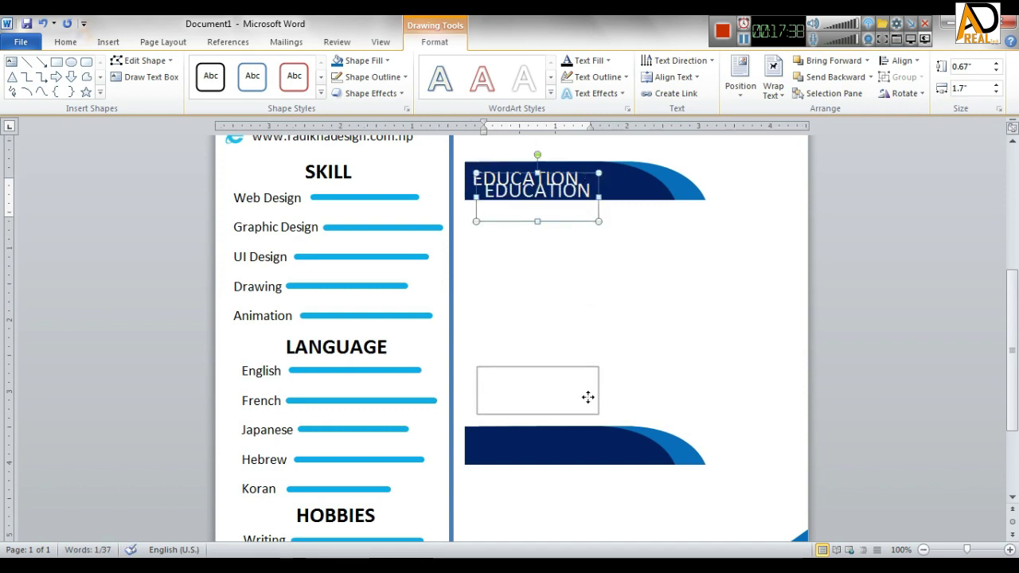
pyautogui.doubleClick(580, 448)
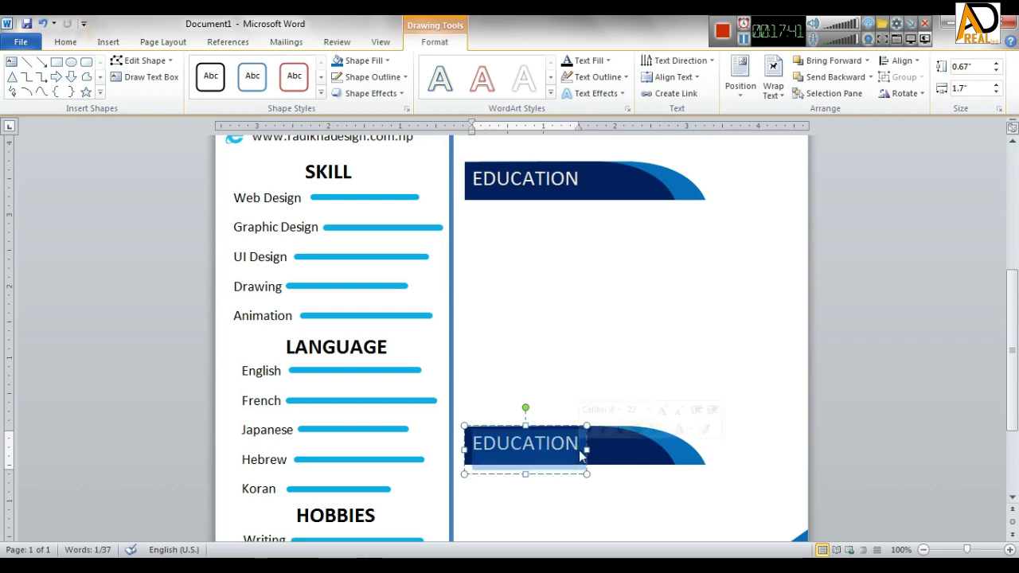
pyautogui.write('WOR')
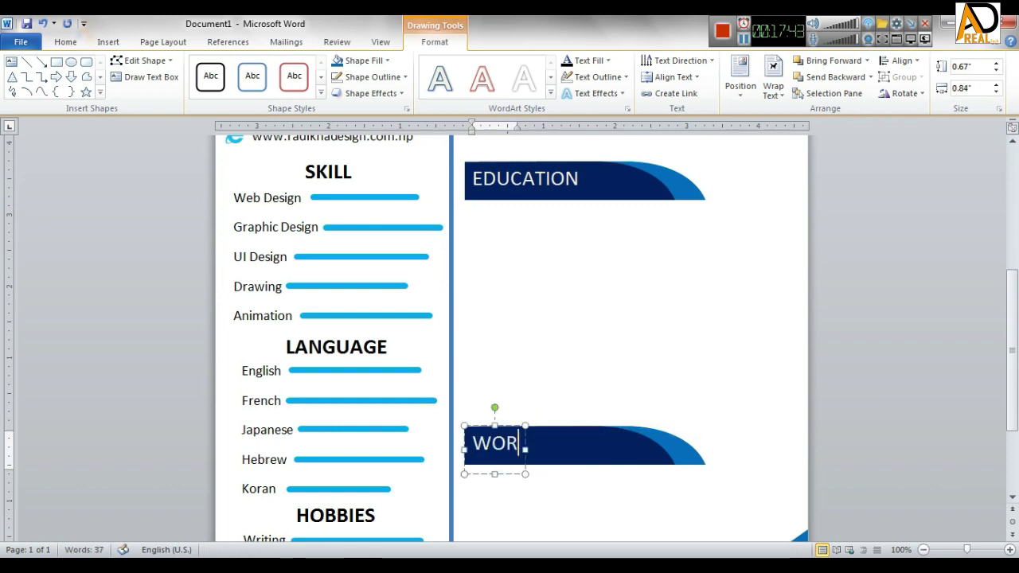
pyautogui.write('K E')
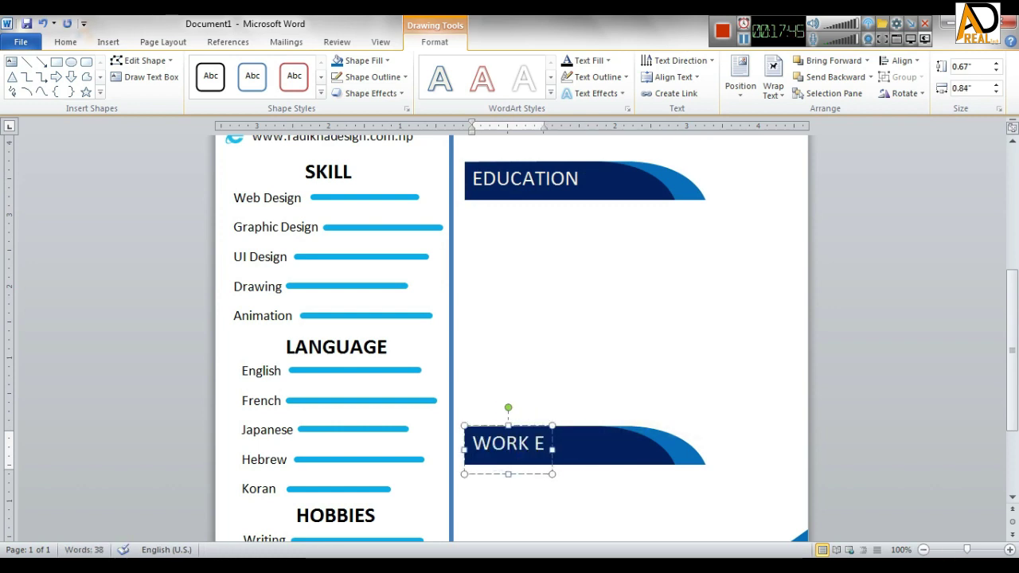
pyautogui.write('XPRIE')
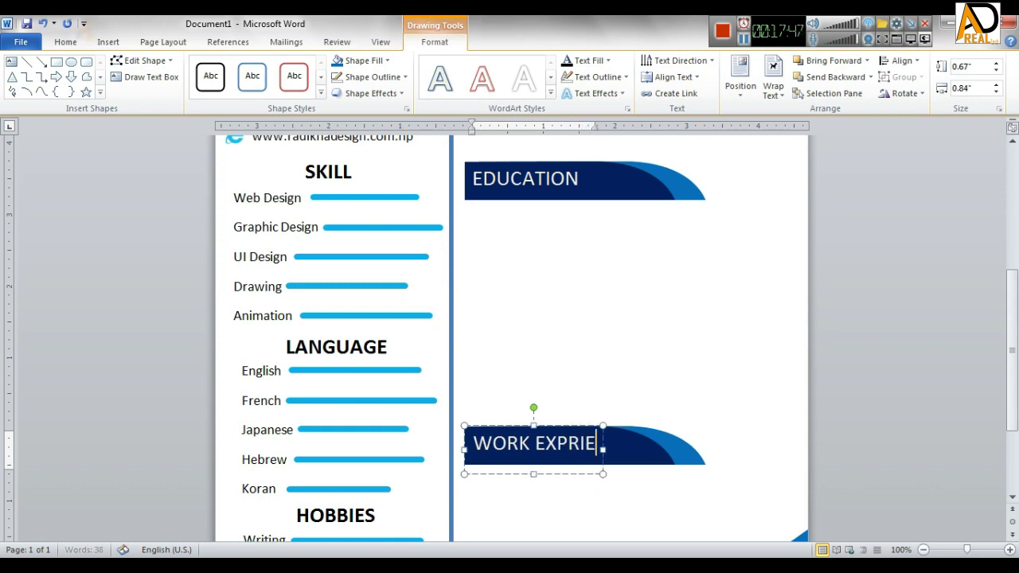
pyautogui.write('NCE')
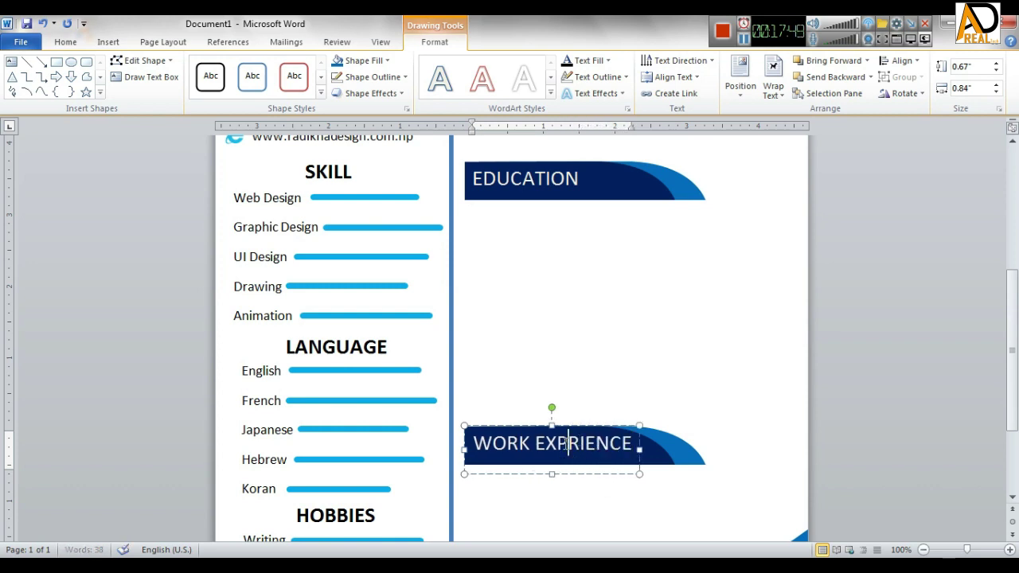
# - Shrink the WORK EXPRIENCE heading to size 20 and nudge it into place on the header
pyautogui.moveTo(634, 443); pyautogui.dragTo(473, 444)
pyautogui.click(65, 41)
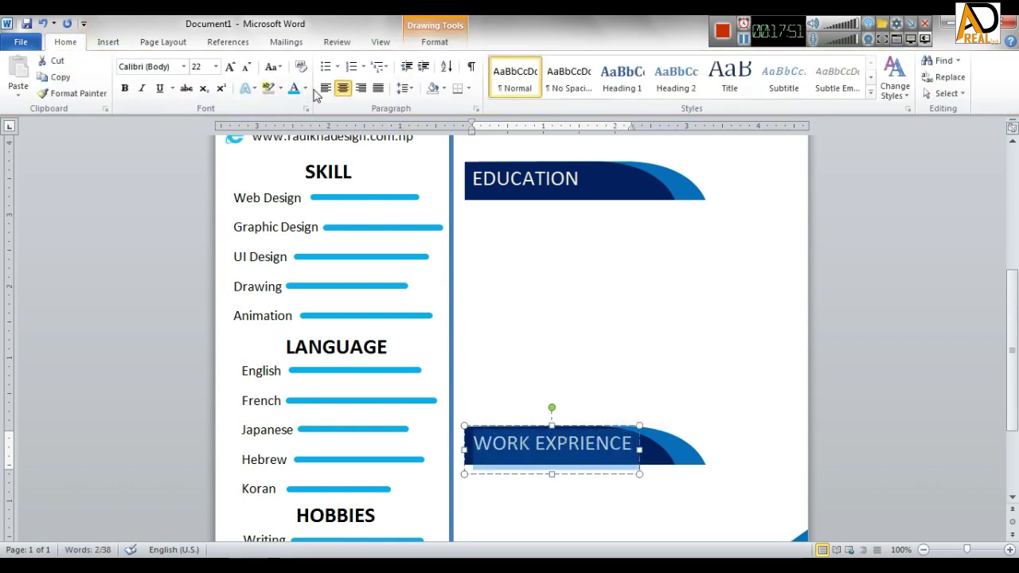
pyautogui.click(247, 67)
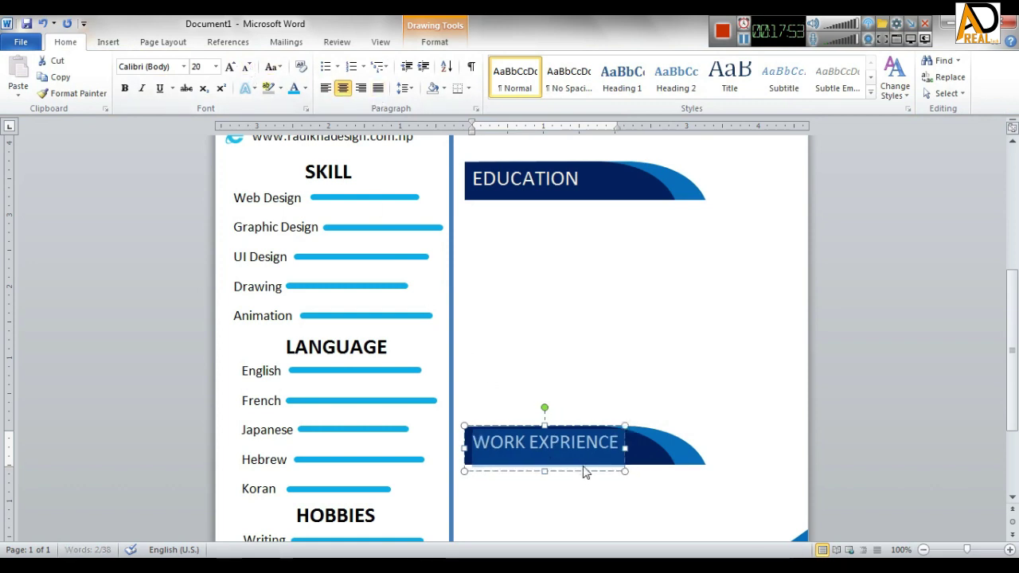
pyautogui.click(587, 442)
pyautogui.click(599, 426)
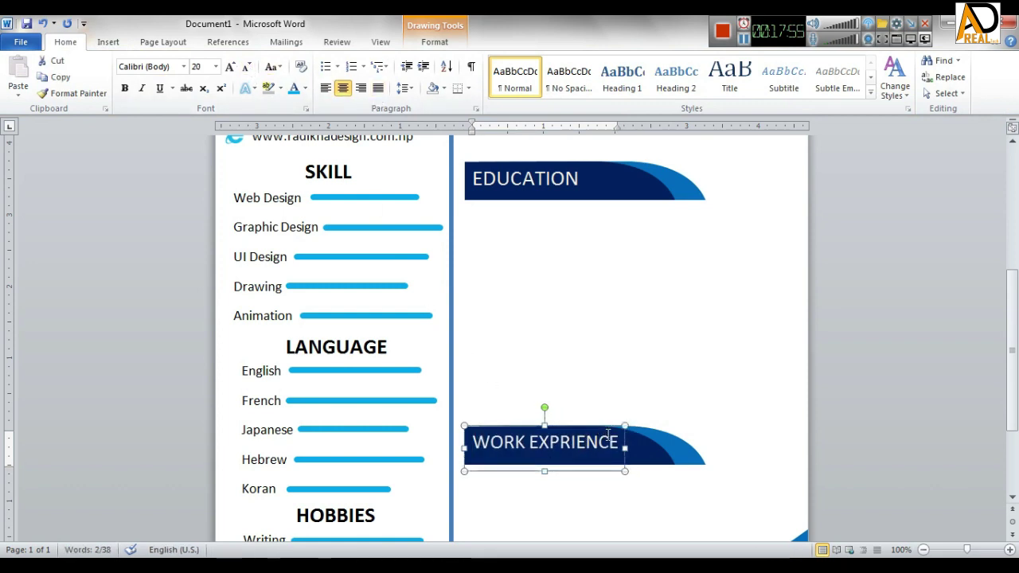
pyautogui.moveTo(607, 441); pyautogui.dragTo(606, 444)
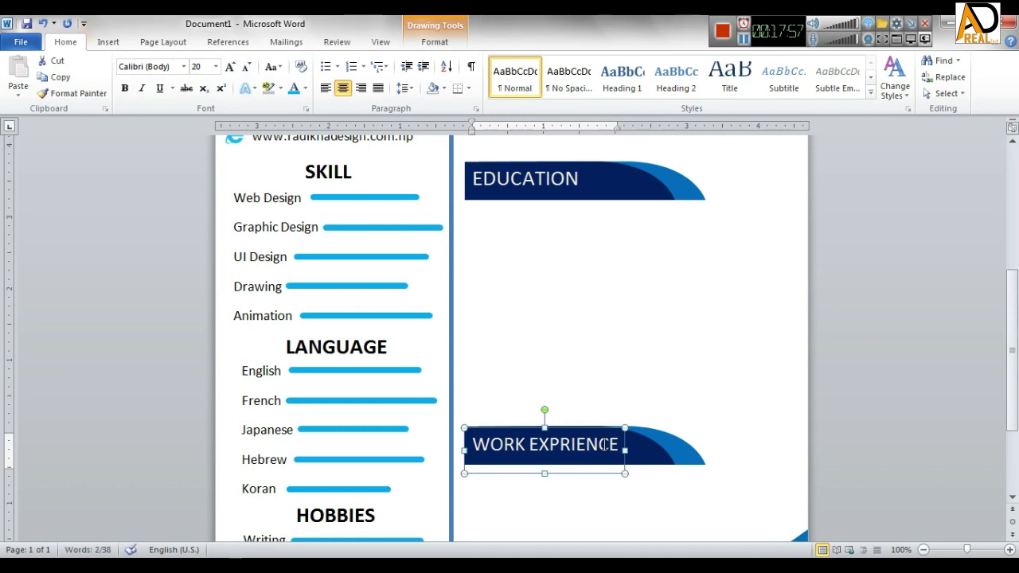
# - Draw a text box filling the space under the ABOUT ME banner
pyautogui.click(669, 346)
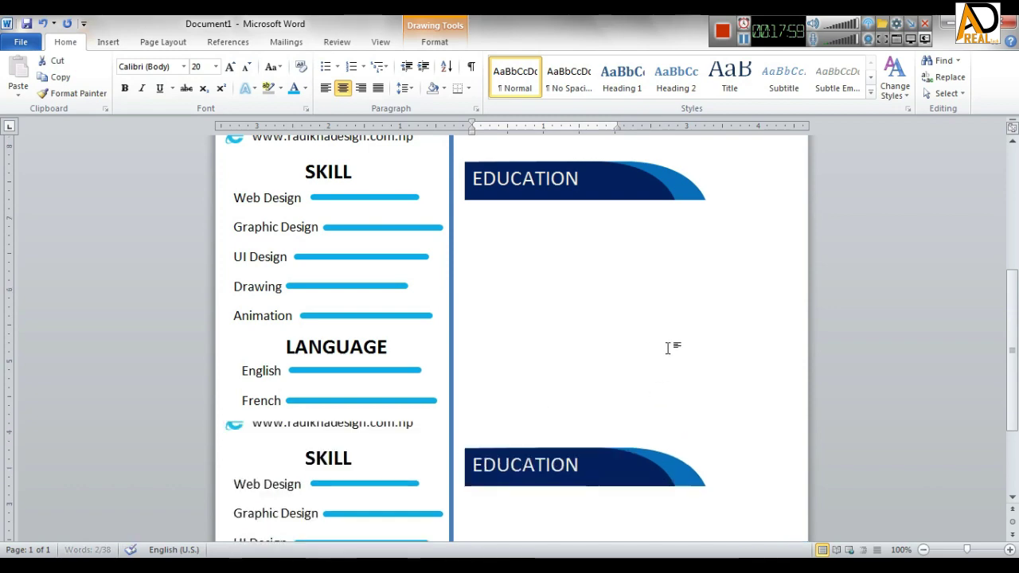
pyautogui.scroll(-3, 669, 364)
pyautogui.scroll(7, 669, 366)
pyautogui.scroll(-5, 669, 366)
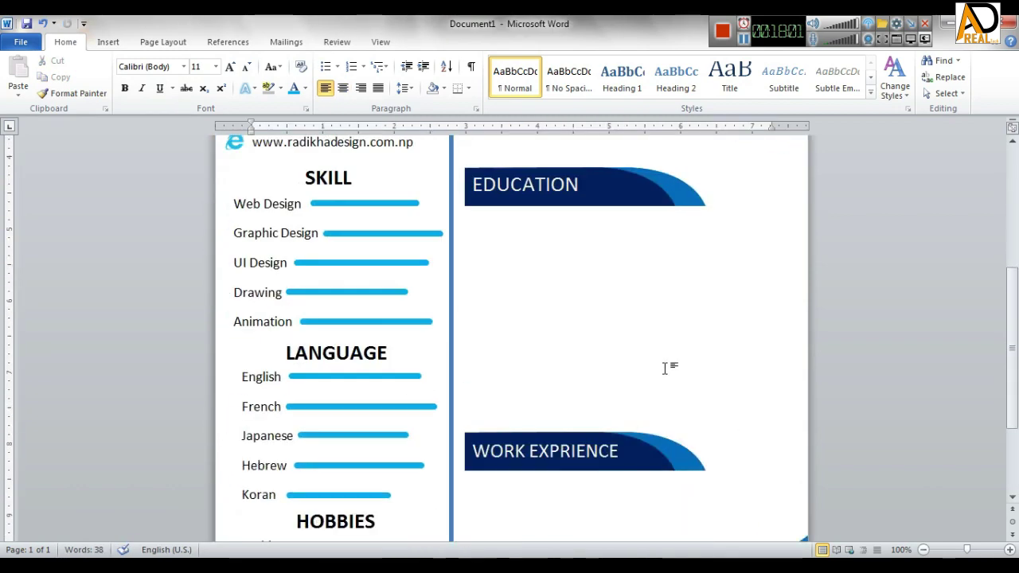
pyautogui.scroll(5, 669, 366)
pyautogui.scroll(2, 671, 366)
pyautogui.scroll(-4, 672, 365)
pyautogui.scroll(3, 672, 365)
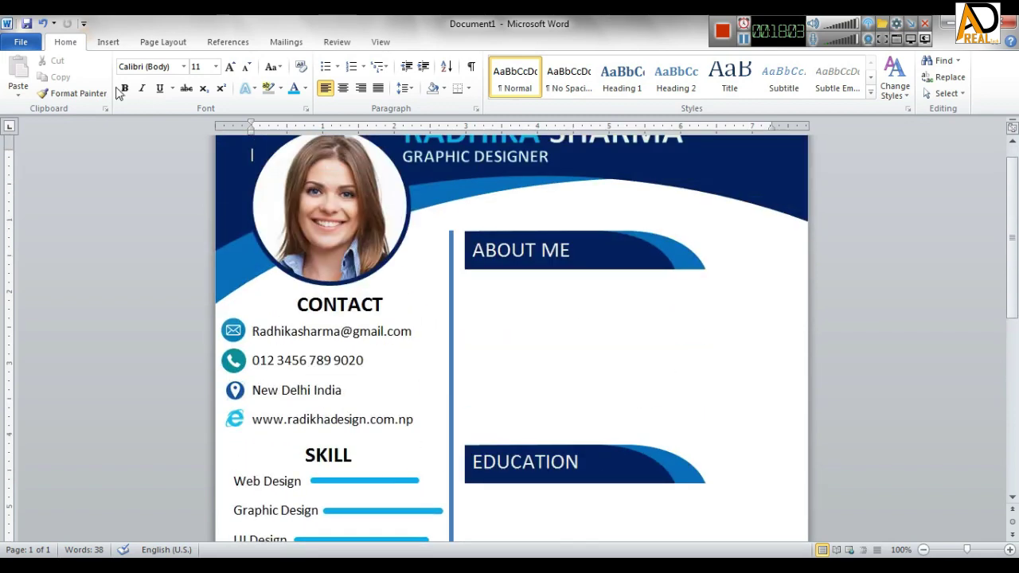
pyautogui.click(108, 41)
pyautogui.click(220, 78)
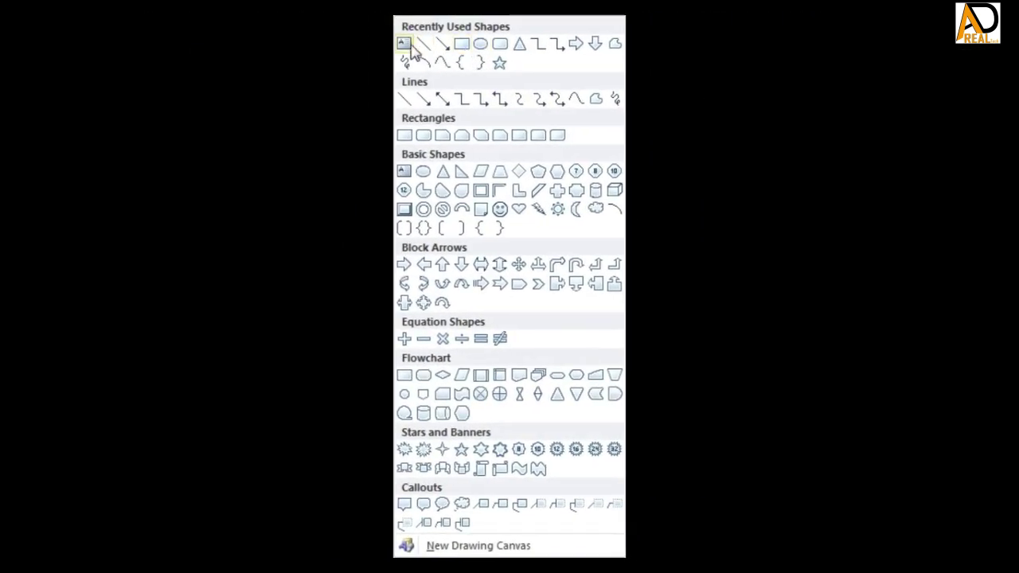
pyautogui.click(406, 45)
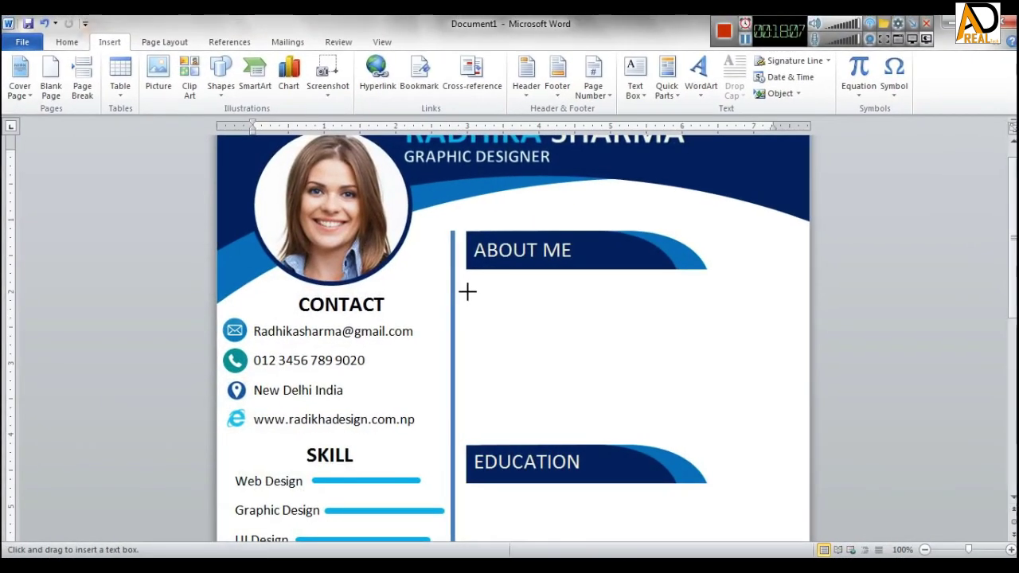
pyautogui.moveTo(470, 282); pyautogui.dragTo(583, 338)
pyautogui.moveTo(634, 362); pyautogui.dragTo(783, 437)
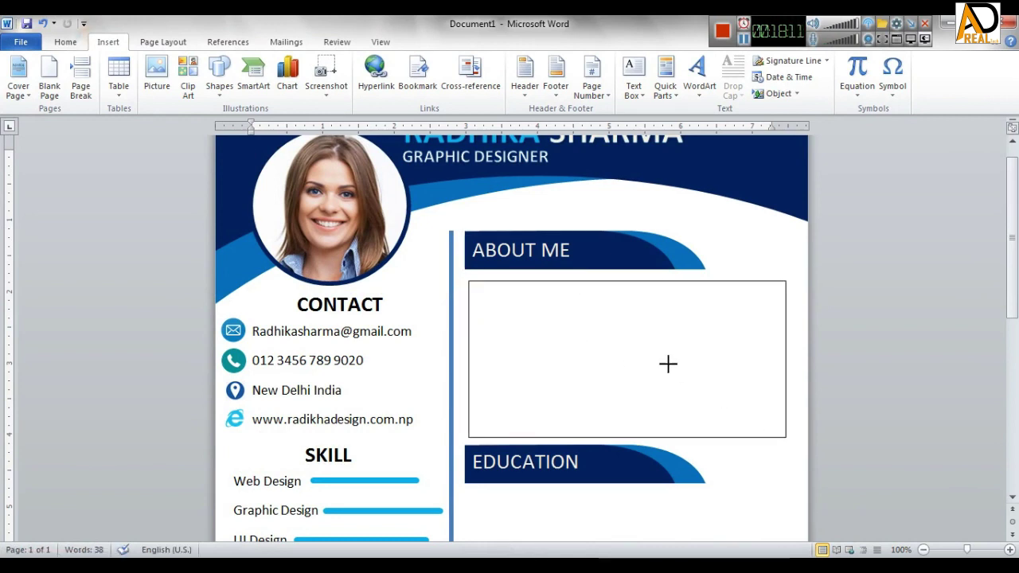
# - Fill the box with a =RAND(1) sample paragraph, enlarged to size 14 and justified
pyautogui.click(540, 310)
pyautogui.write('=RAND(1)')
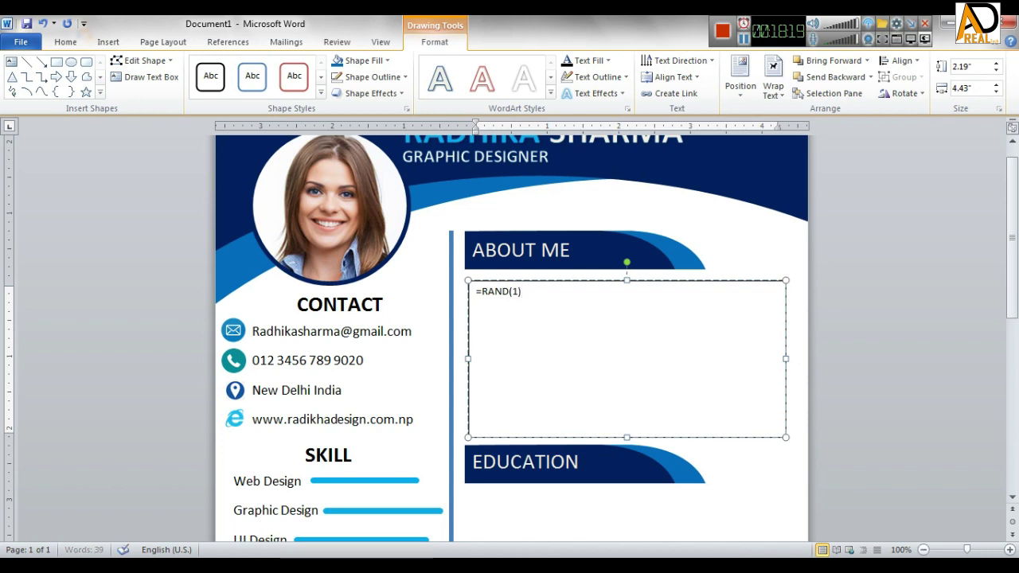
pyautogui.press('Return')
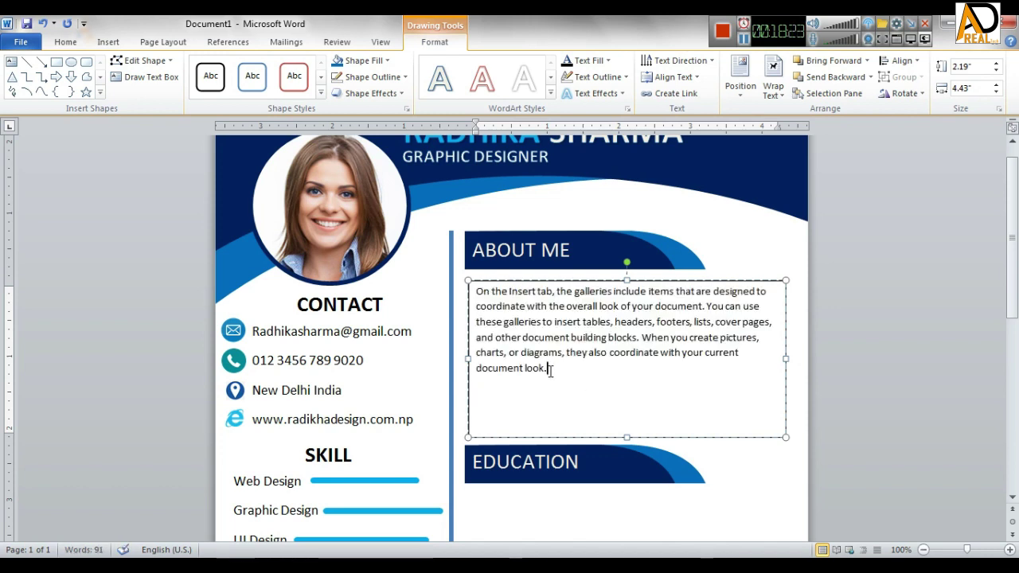
pyautogui.moveTo(549, 370); pyautogui.dragTo(443, 289)
pyautogui.click(65, 41)
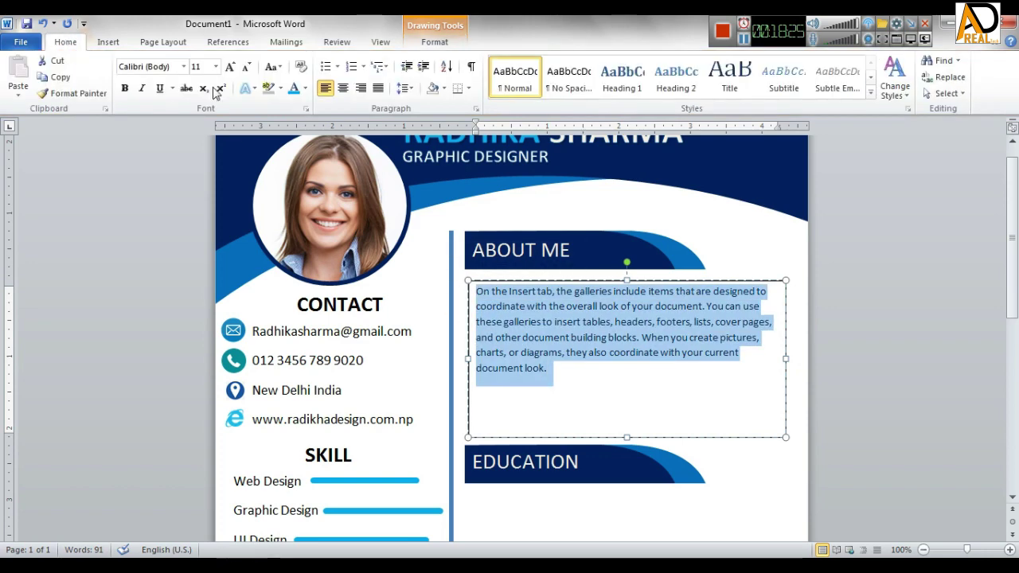
pyautogui.click(229, 67)
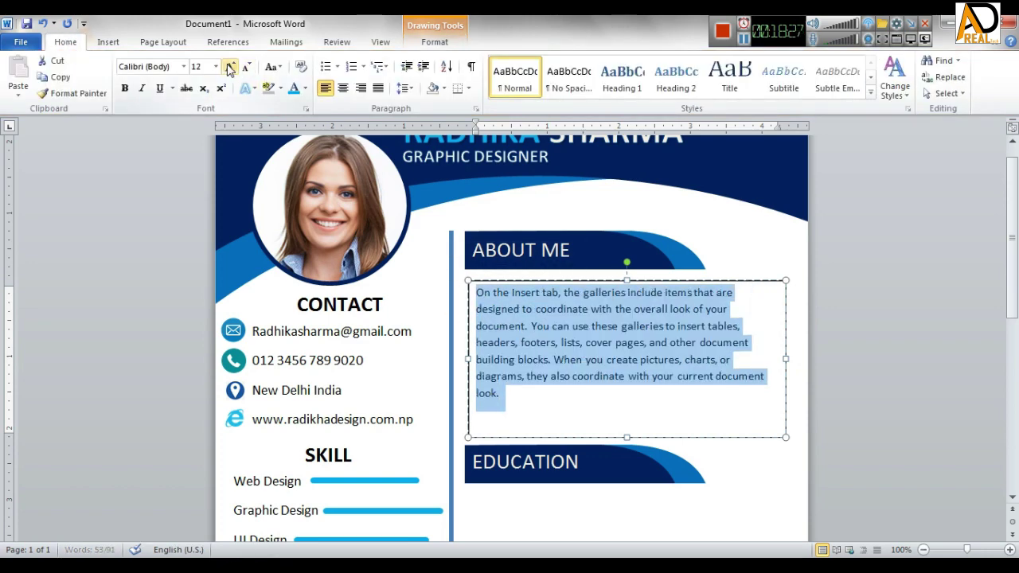
pyautogui.click(230, 67)
pyautogui.hotkey('ctrl', 'j')
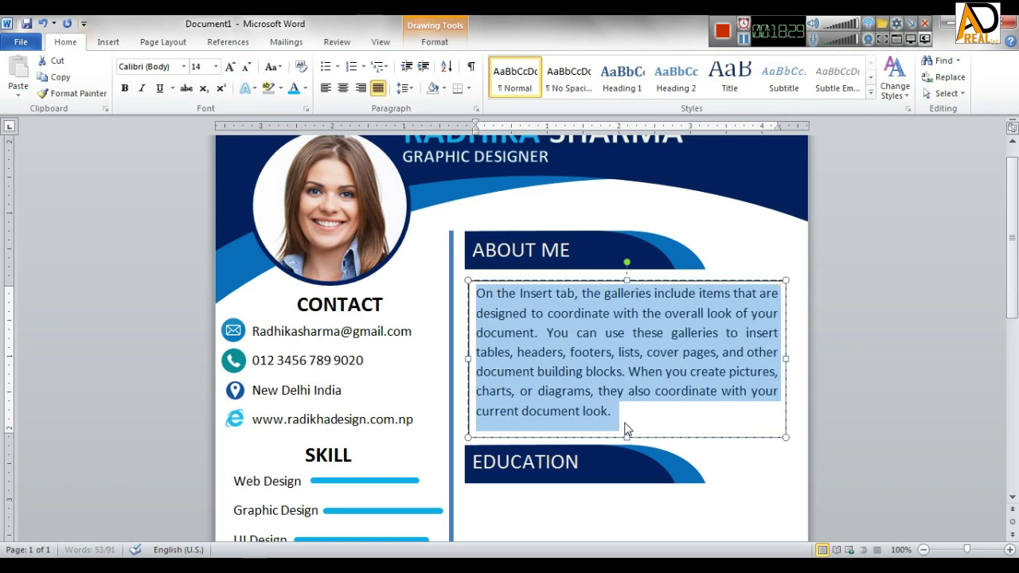
pyautogui.click(714, 437)
pyautogui.click(436, 42)
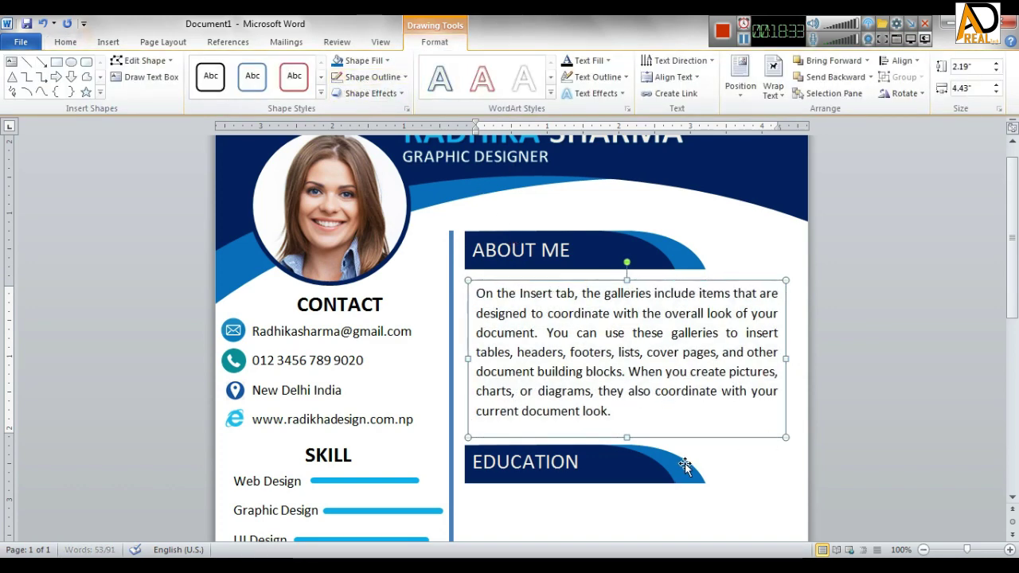
pyautogui.click(711, 453)
pyautogui.scroll(-3, 733, 435)
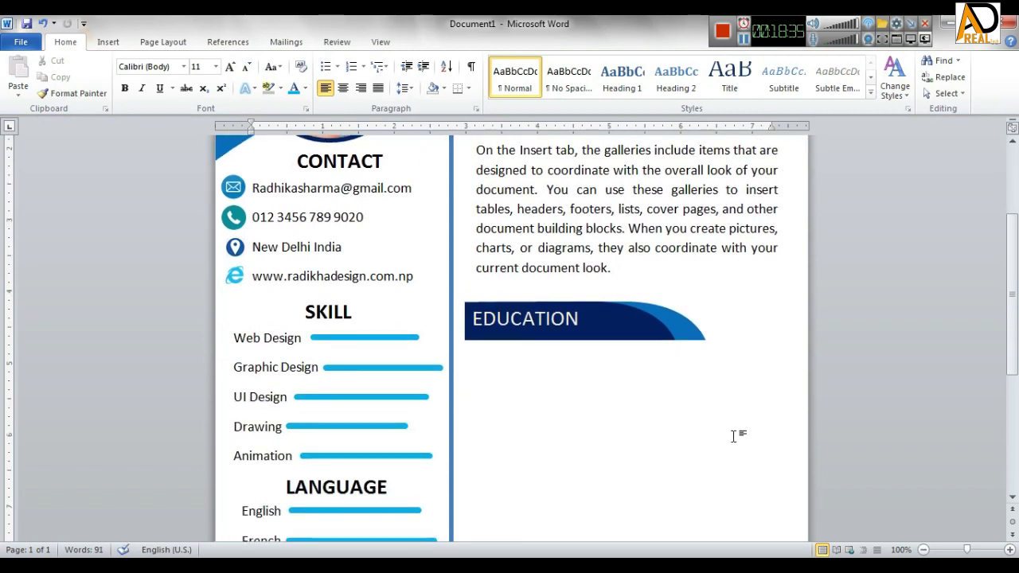
# - Draw a narrow text box just below the EDUCATION header
pyautogui.click(668, 264)
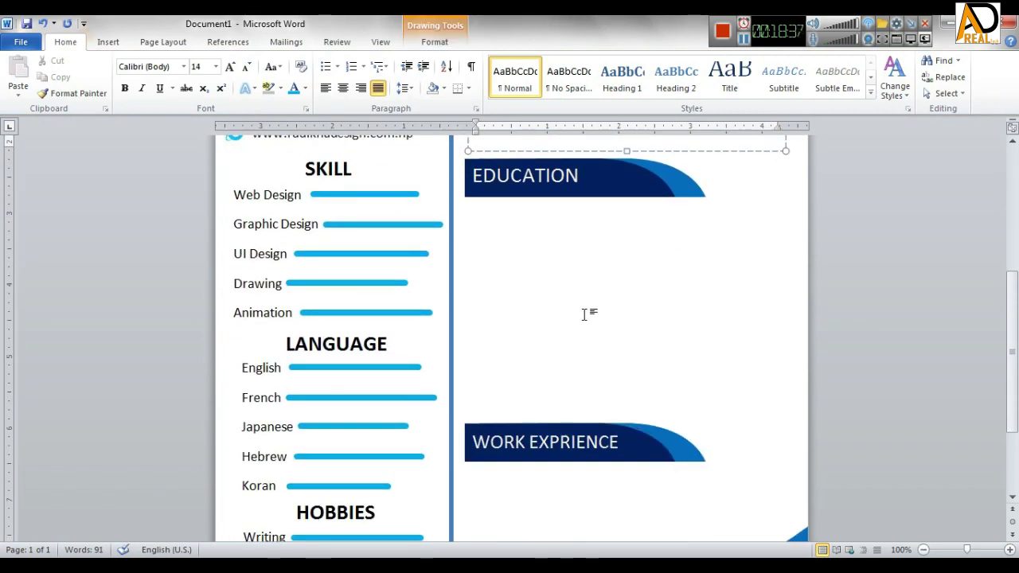
pyautogui.click(584, 314)
pyautogui.scroll(5, 584, 314)
pyautogui.scroll(-4, 569, 462)
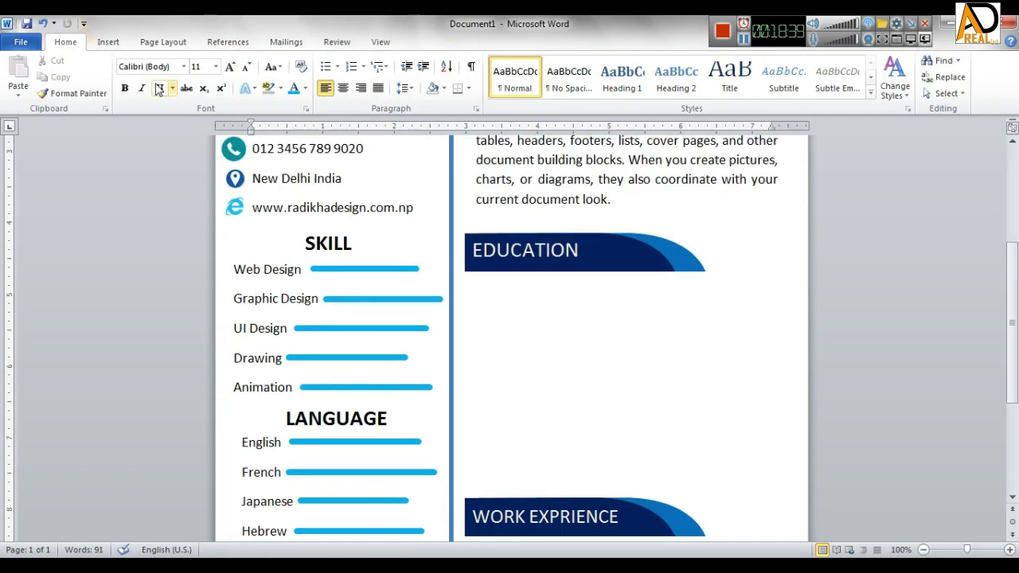
pyautogui.click(108, 41)
pyautogui.click(219, 68)
pyautogui.click(212, 124)
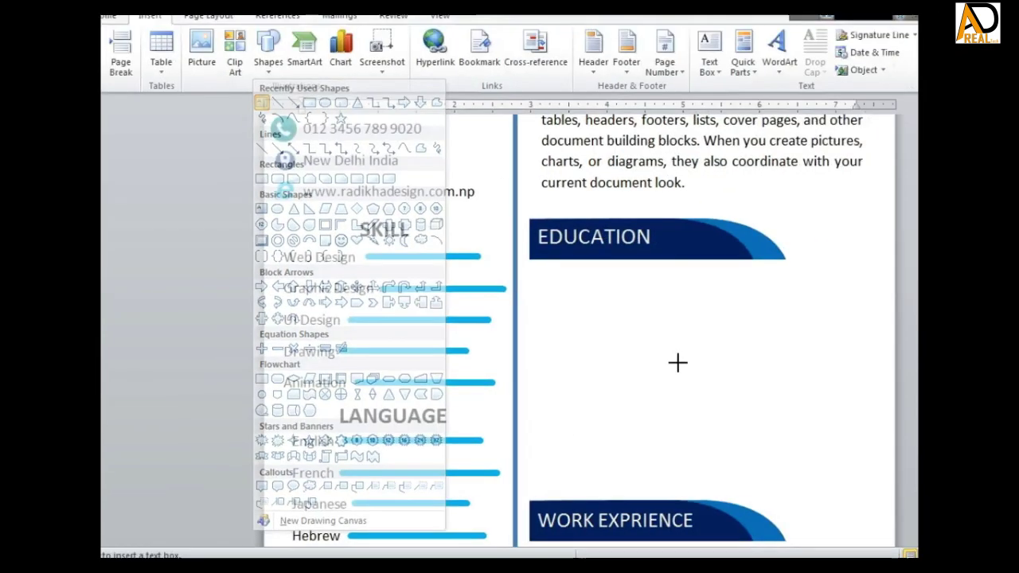
pyautogui.moveTo(465, 280)
pyautogui.mouseDown()
pyautogui.moveTo(711, 318)
pyautogui.moveTo(729, 308)
pyautogui.mouseUp()
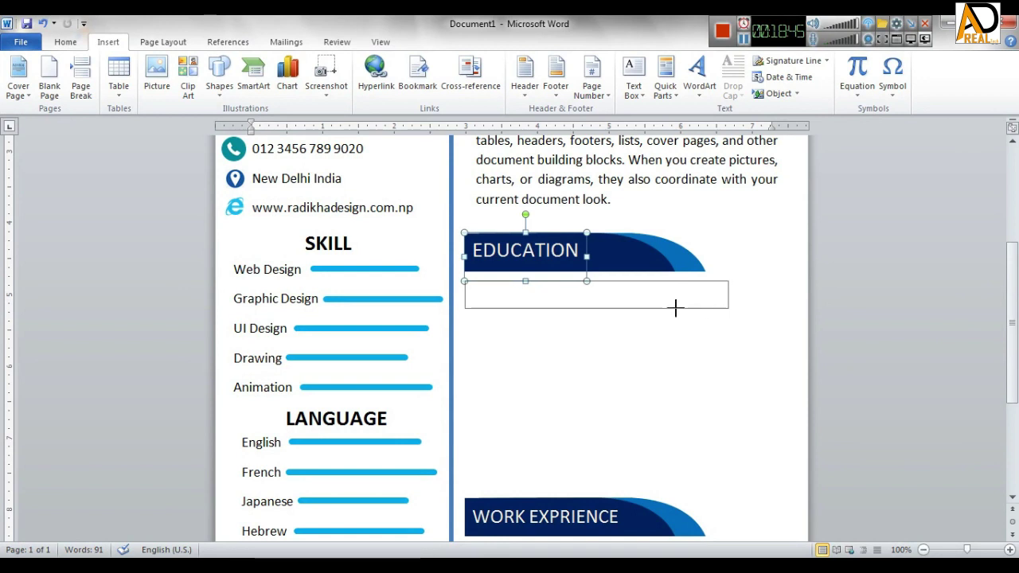
# - Type '2000-2015 LOREAM IPSUM' into the box and select the whole box
pyautogui.click(555, 294)
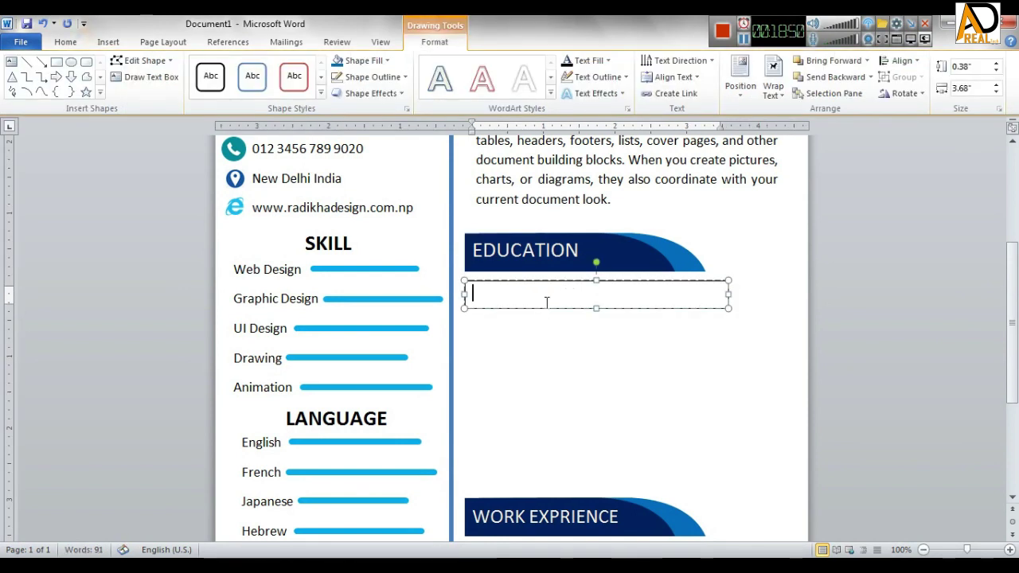
pyautogui.write('2000-2015 I')
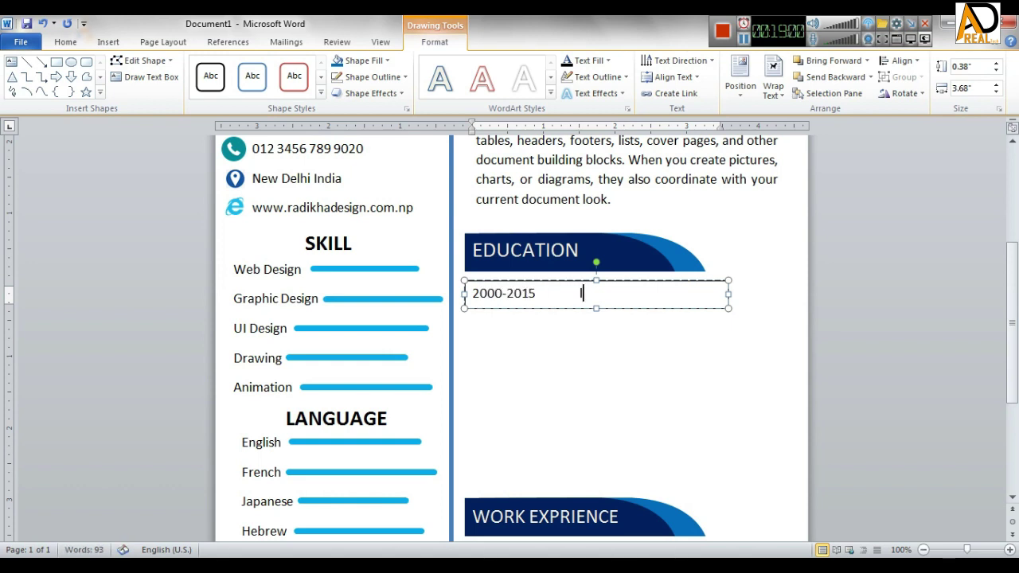
pyautogui.press('BackSpace')
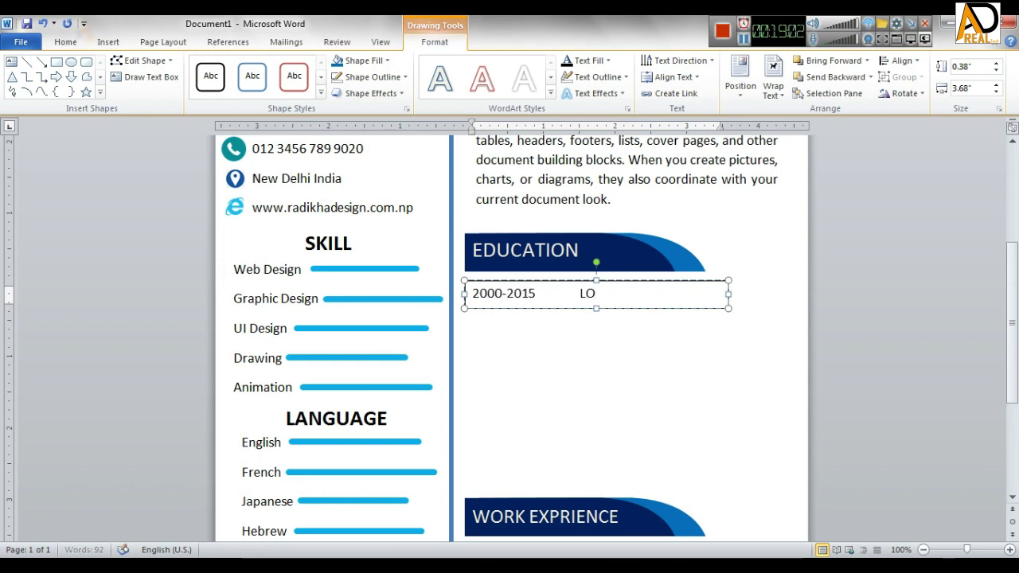
pyautogui.write('REAM IPSUM')
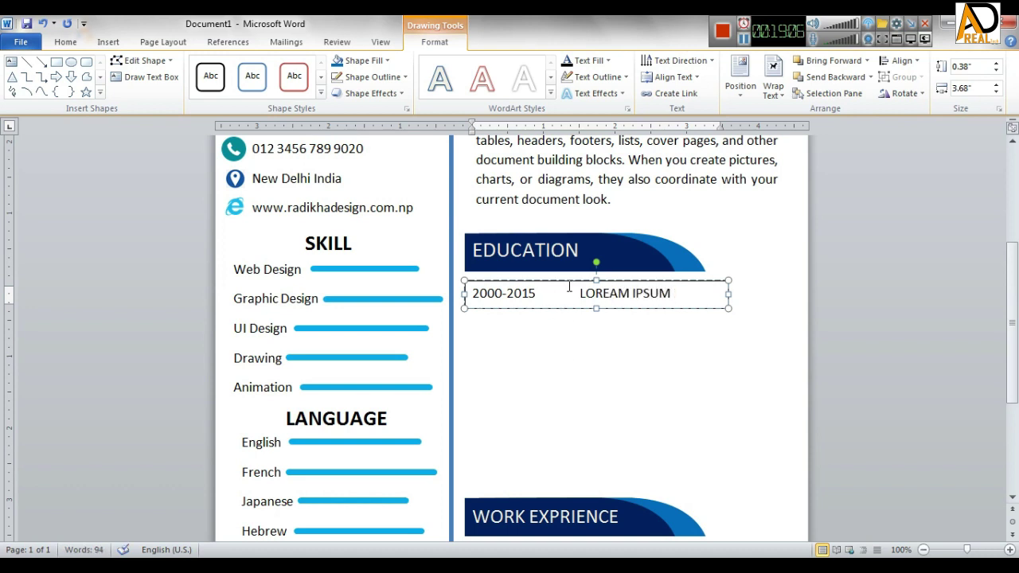
pyautogui.press('Escape')
# - Place a duplicate of the 2000-2015 LOREAM IPSUM entry below the original under EDUCATION
pyautogui.hotkey('ctrl', 'd')
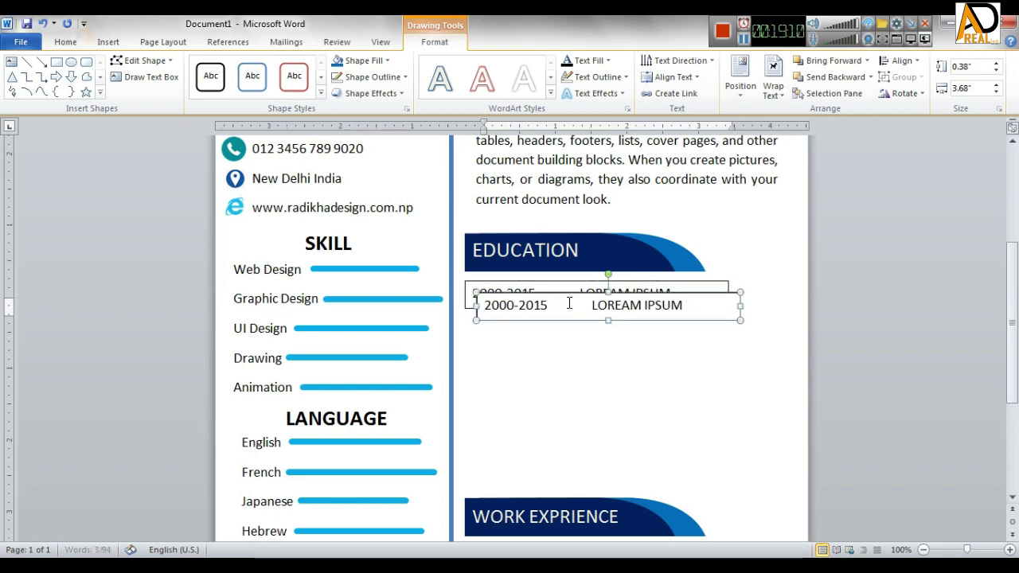
pyautogui.moveTo(567, 303); pyautogui.dragTo(556, 401)
pyautogui.scroll(-4, 558, 436)
pyautogui.scroll(-1, 563, 395)
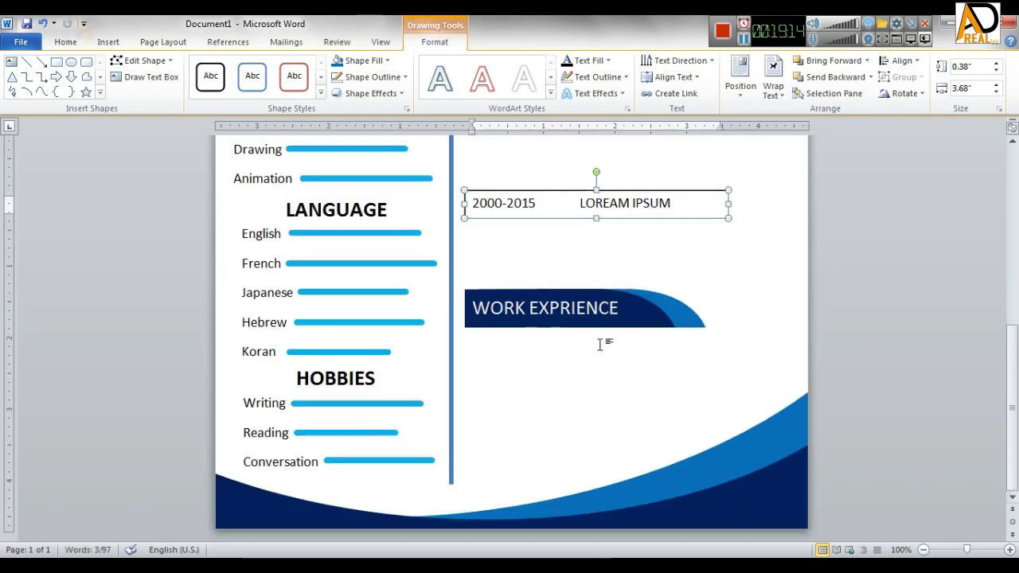
pyautogui.scroll(4, 601, 344)
pyautogui.scroll(1, 601, 344)
pyautogui.click(545, 301)
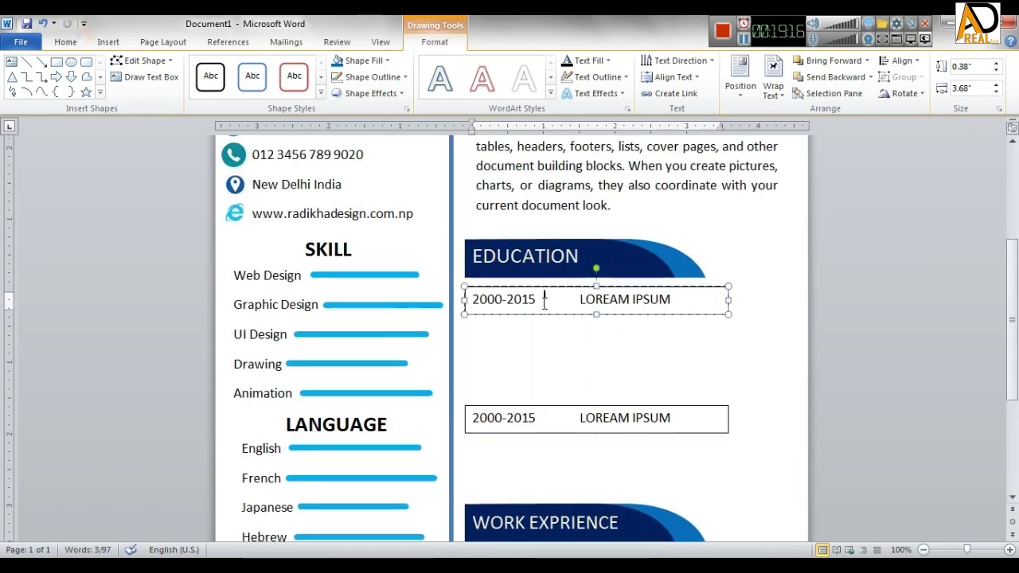
pyautogui.tripleClick(545, 301)
pyautogui.scroll(5, 567, 298)
pyautogui.click(587, 412)
pyautogui.scroll(-9, 590, 458)
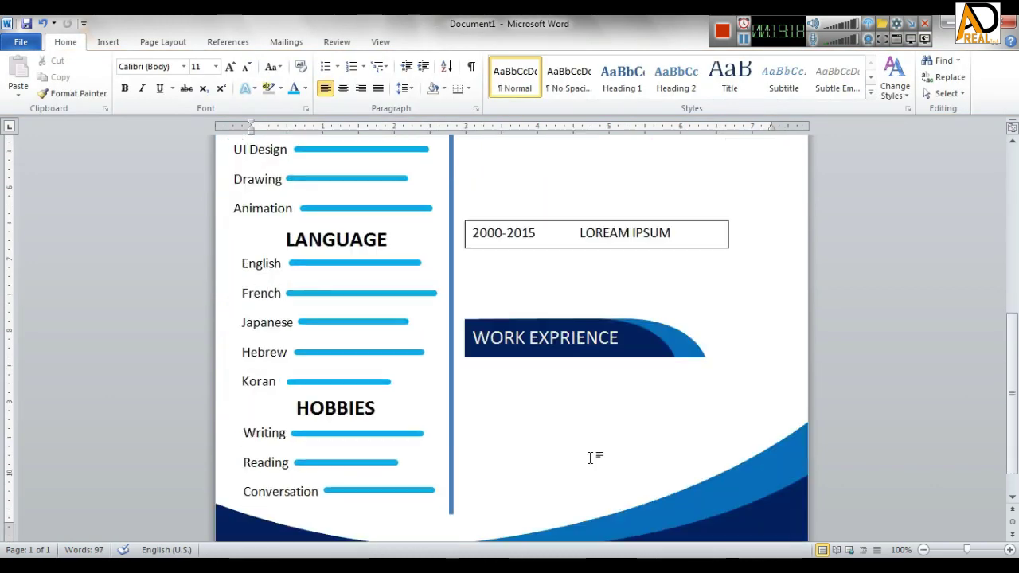
pyautogui.scroll(-1, 590, 458)
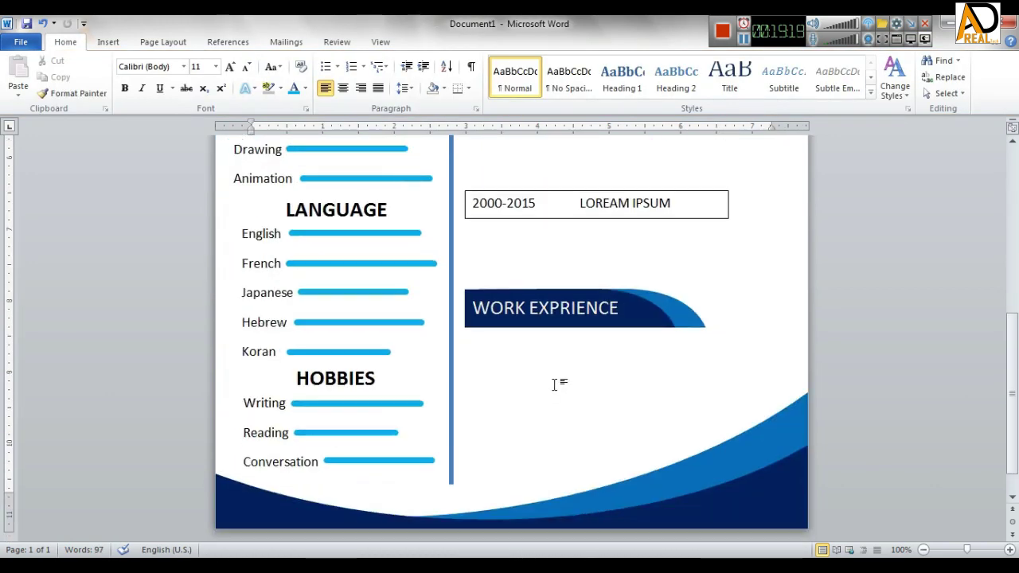
# - Move the WORK EXPRIENCE heading and its blue banner down two nudges
pyautogui.click(624, 321)
pyautogui.keyDown('shift'); pyautogui.click(653, 328); pyautogui.keyUp('shift')
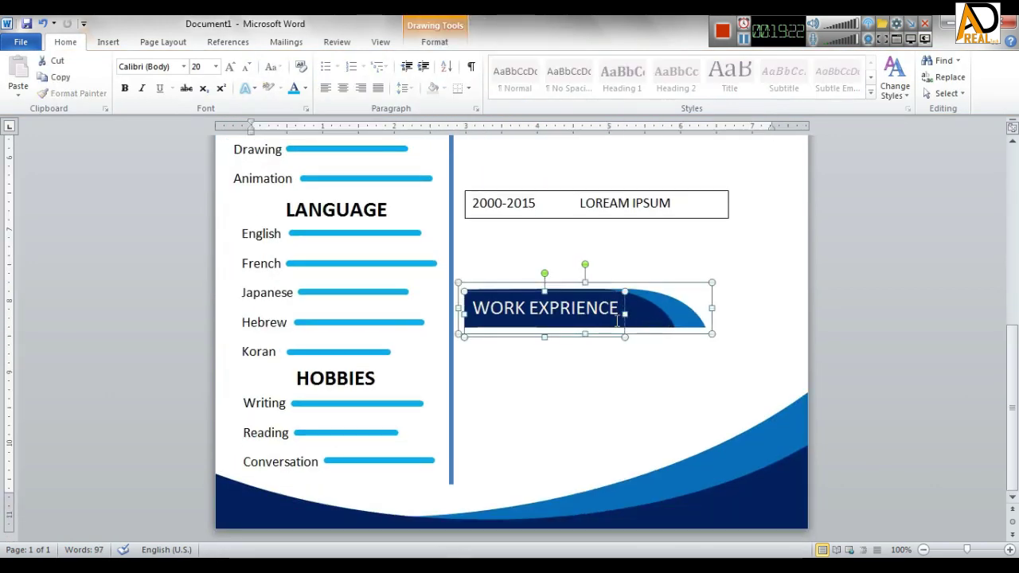
pyautogui.press('Down')
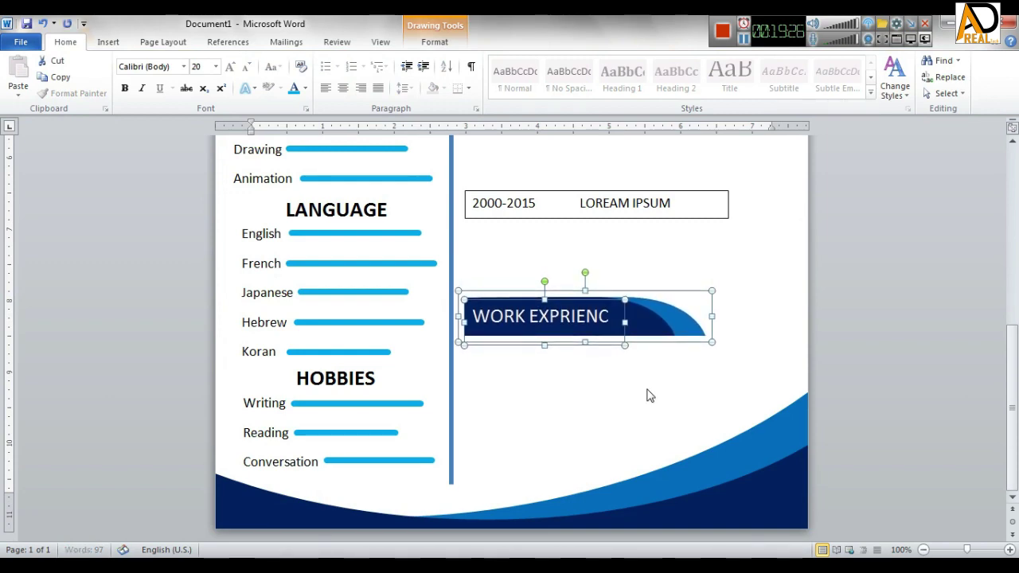
pyautogui.press('Down')
pyautogui.click(759, 328)
pyautogui.scroll(8, 759, 328)
pyautogui.scroll(-4, 623, 348)
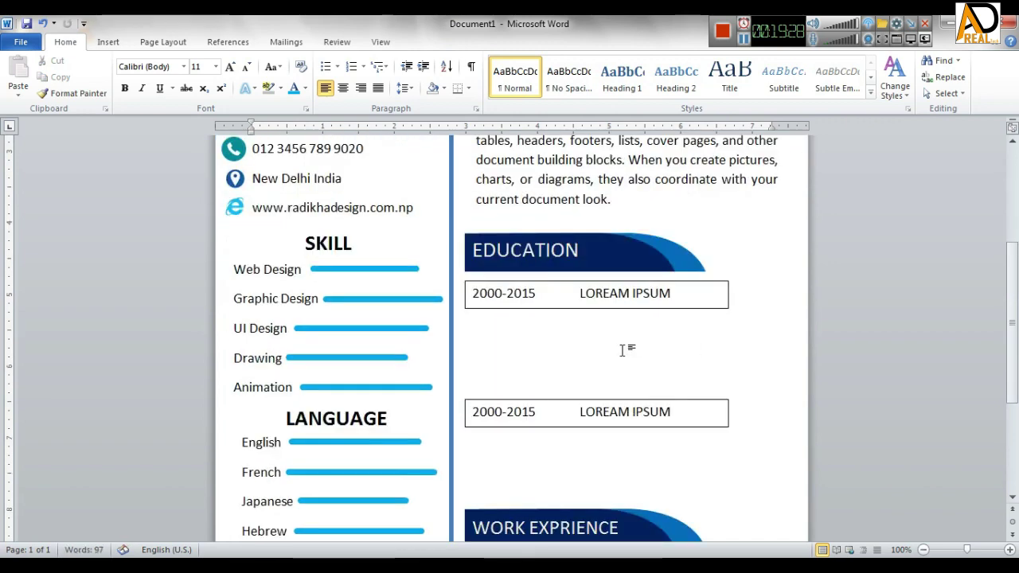
# - Copy the entry box and place it below the WORK EXPRIENCE banner
pyautogui.click(571, 308)
pyautogui.moveTo(579, 318)
pyautogui.mouseDown()
pyautogui.moveTo(594, 323)
pyautogui.moveTo(603, 303)
pyautogui.moveTo(587, 454)
pyautogui.moveTo(600, 453)
pyautogui.mouseUp()
pyautogui.scroll(-5, 600, 453)
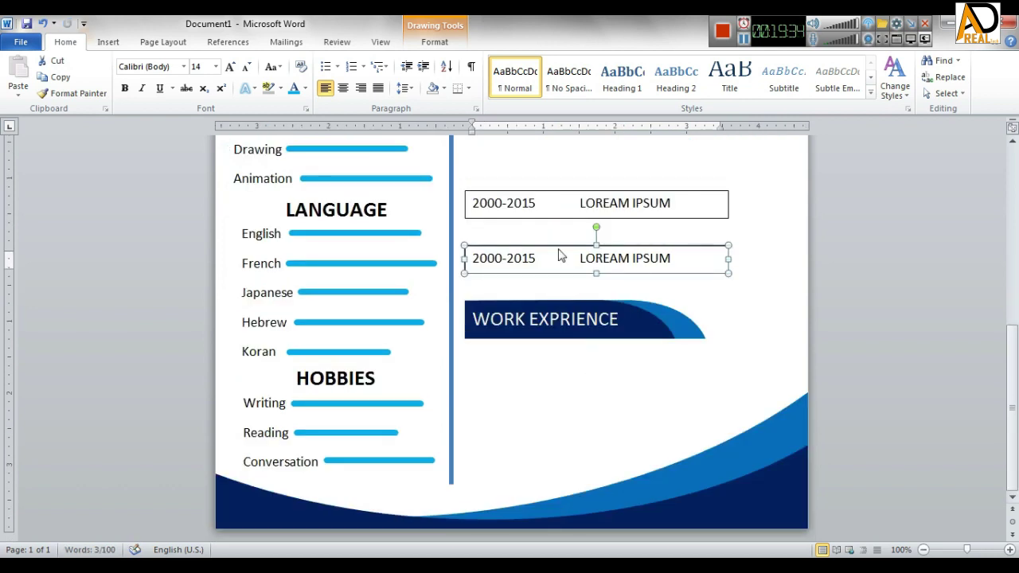
pyautogui.moveTo(561, 251); pyautogui.dragTo(561, 361)
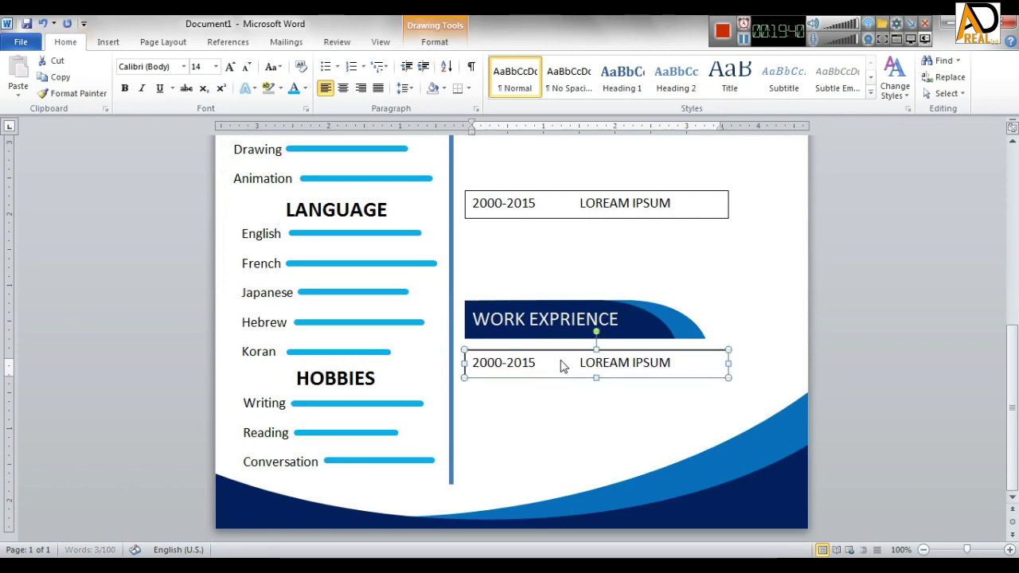
pyautogui.scroll(3, 571, 368)
pyautogui.scroll(2, 569, 368)
# - Remove the outlines from both EDUCATION entry boxes and the entry under WORK EXPRIENCE
pyautogui.click(579, 313)
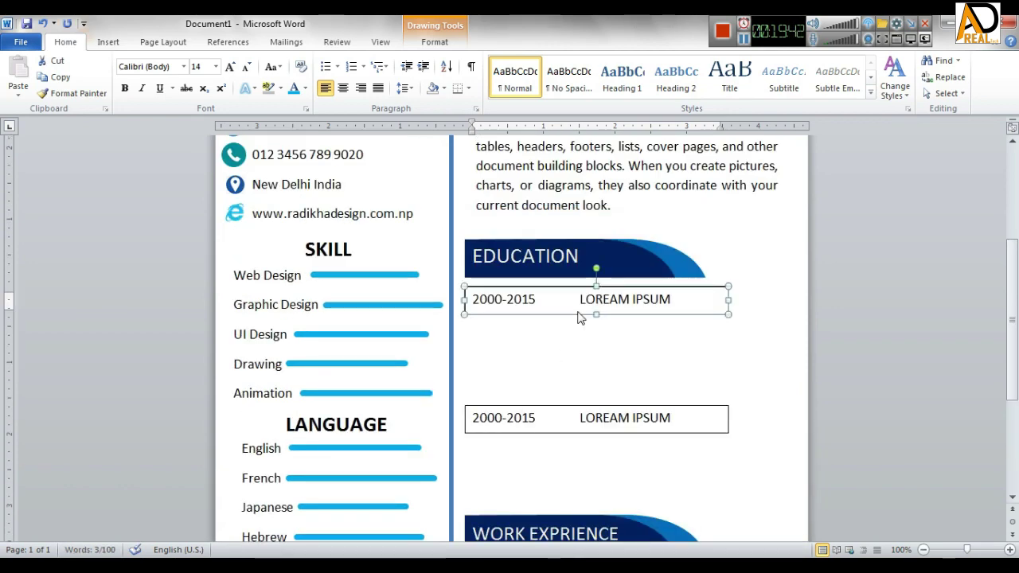
pyautogui.click(434, 41)
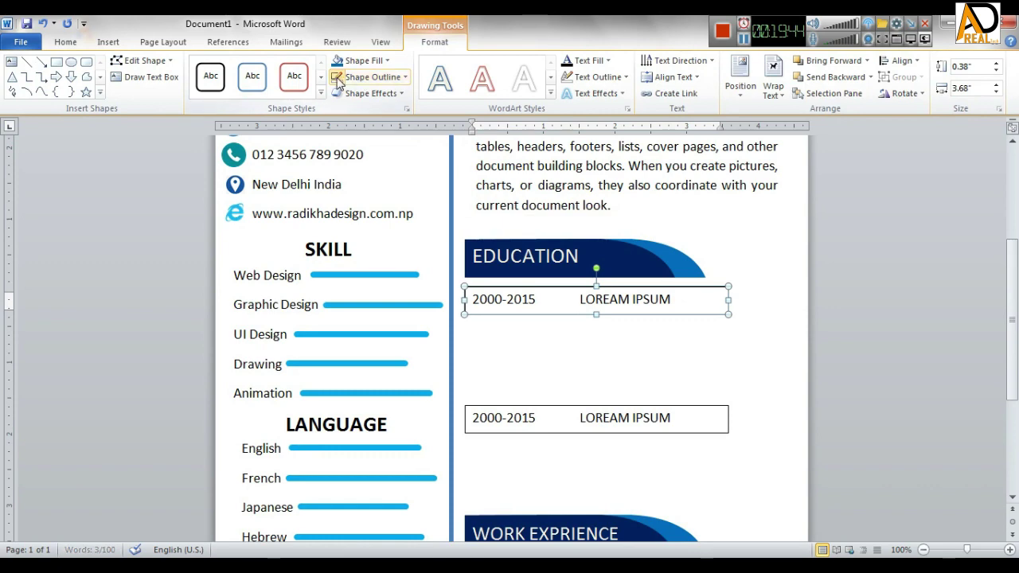
pyautogui.click(555, 421)
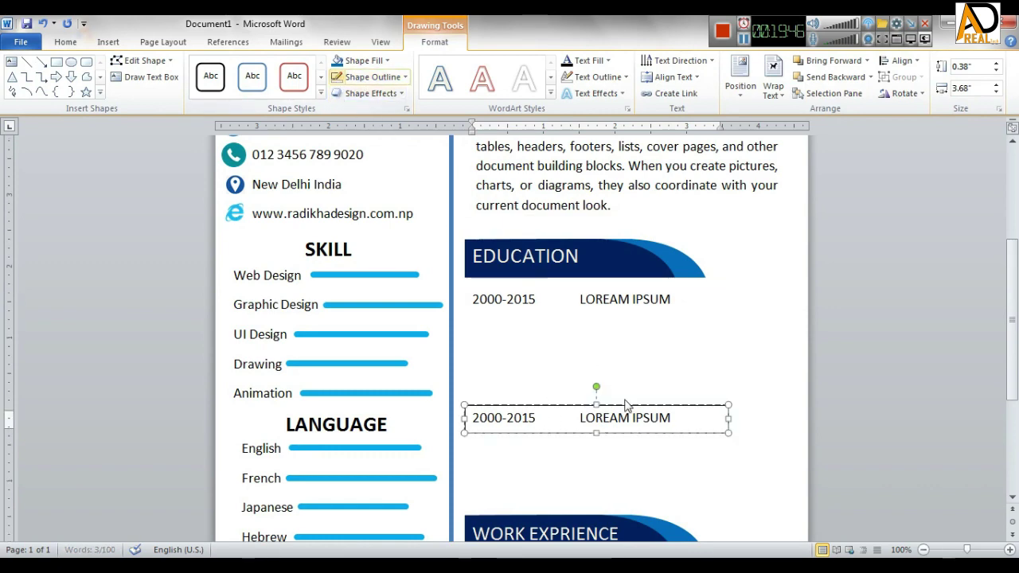
pyautogui.scroll(-3, 626, 406)
pyautogui.click(581, 432)
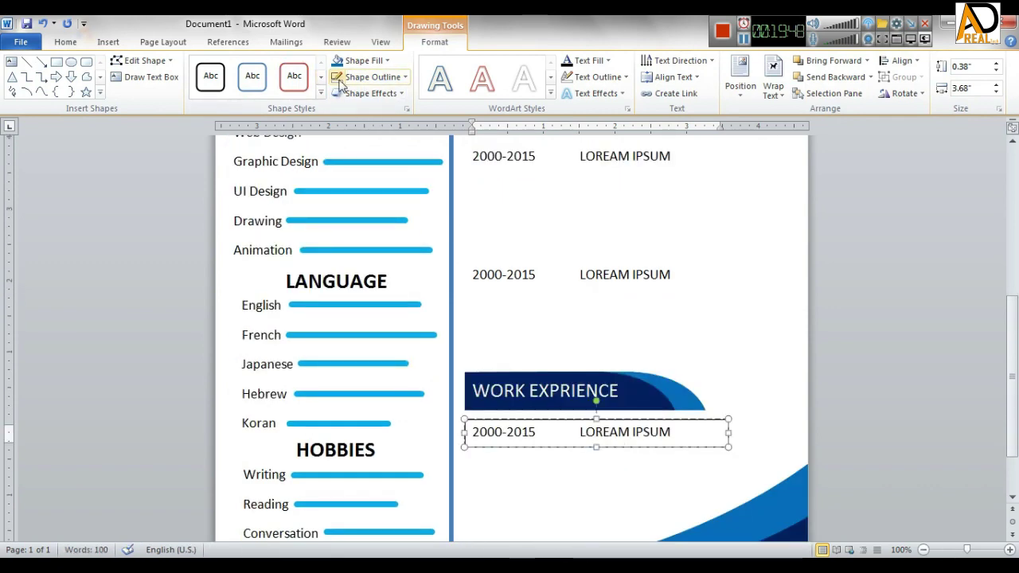
pyautogui.scroll(-2, 649, 430)
# - Draw a rectangle below the first EDUCATION entry, then delete it as unwanted
pyautogui.click(735, 302)
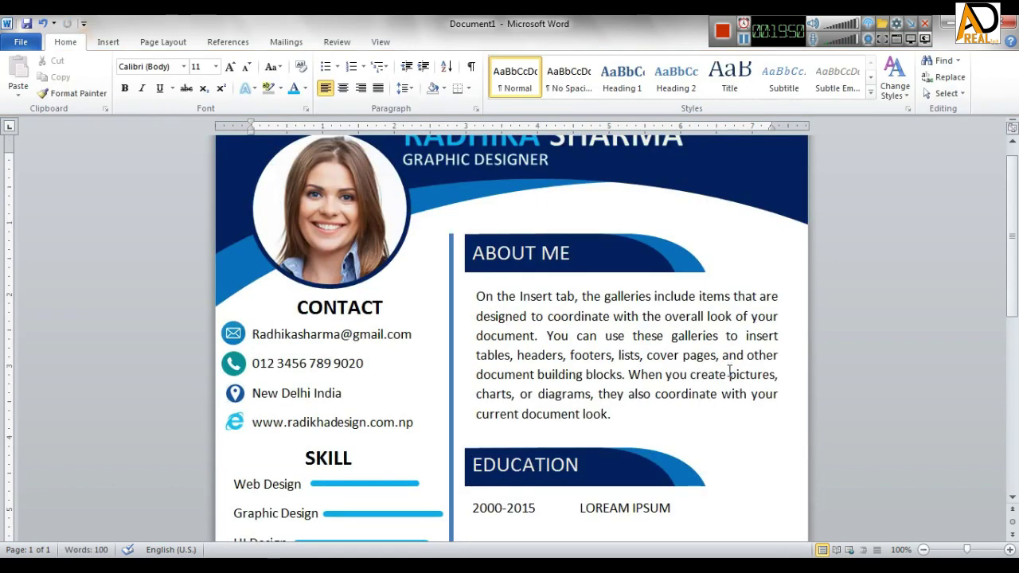
pyautogui.scroll(-3, 724, 391)
pyautogui.scroll(-2, 689, 390)
pyautogui.scroll(3, 689, 390)
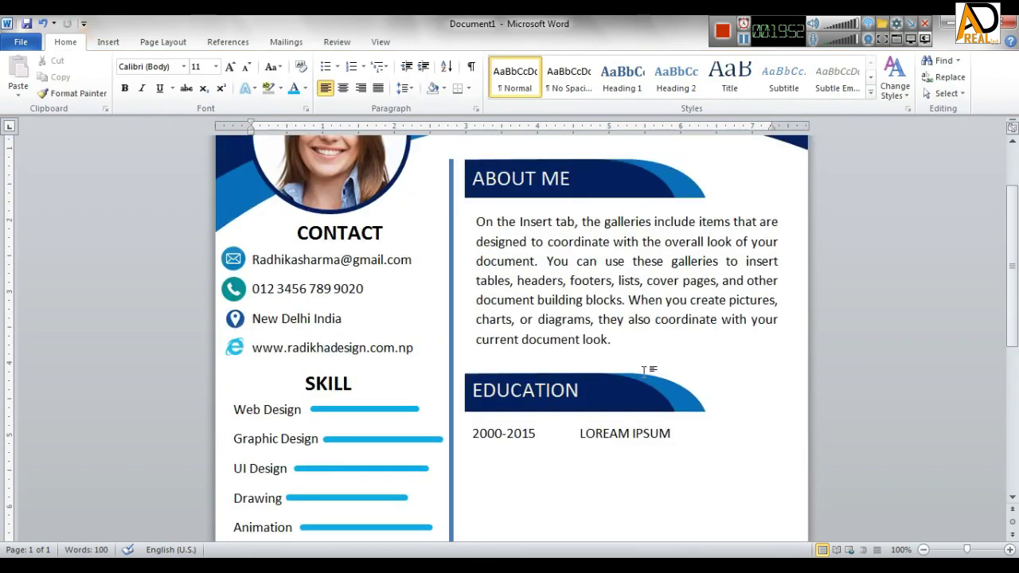
pyautogui.click(547, 260)
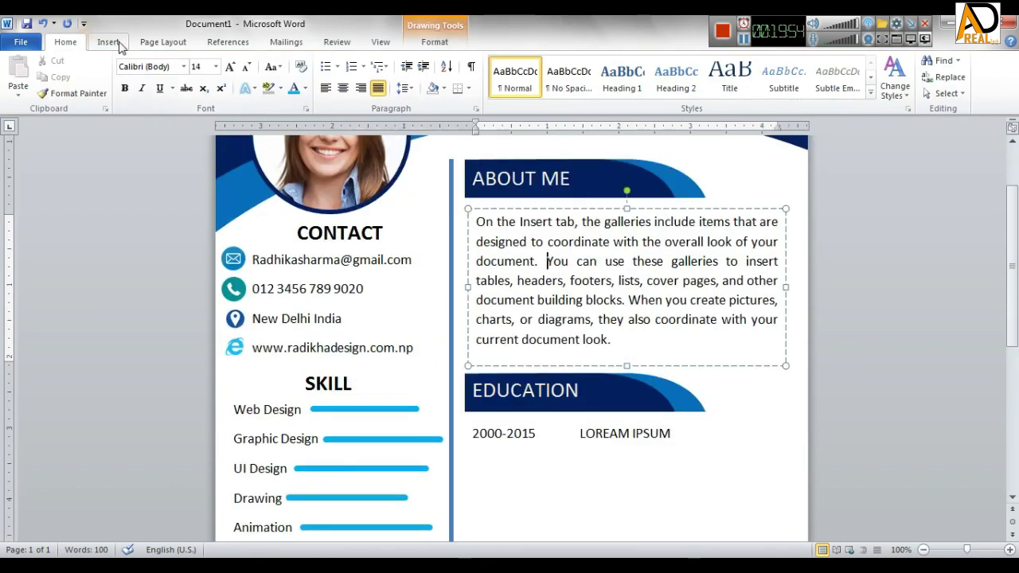
pyautogui.click(120, 46)
pyautogui.click(219, 70)
pyautogui.click(239, 116)
pyautogui.scroll(-3, 510, 381)
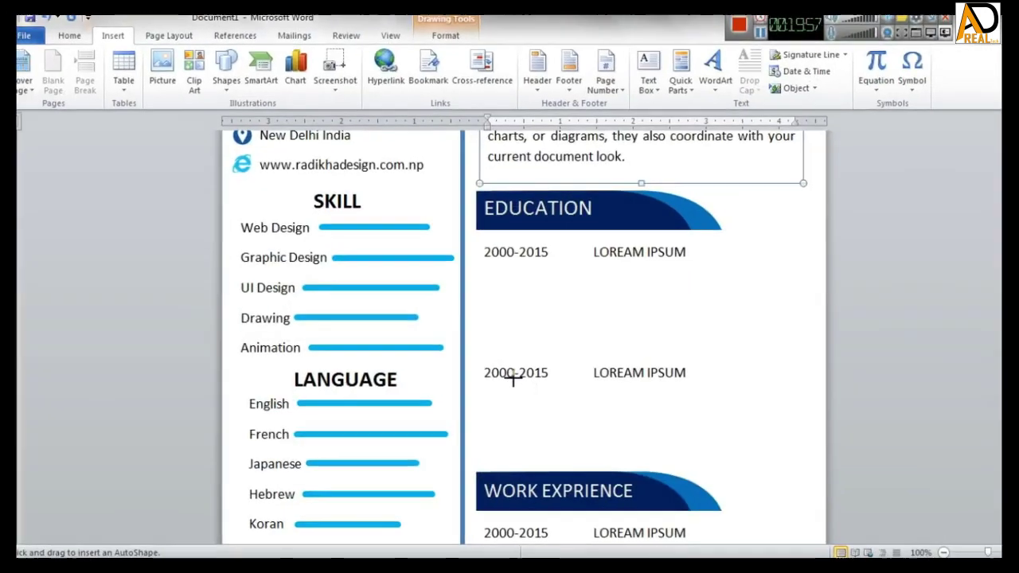
pyautogui.moveTo(489, 268); pyautogui.dragTo(749, 350)
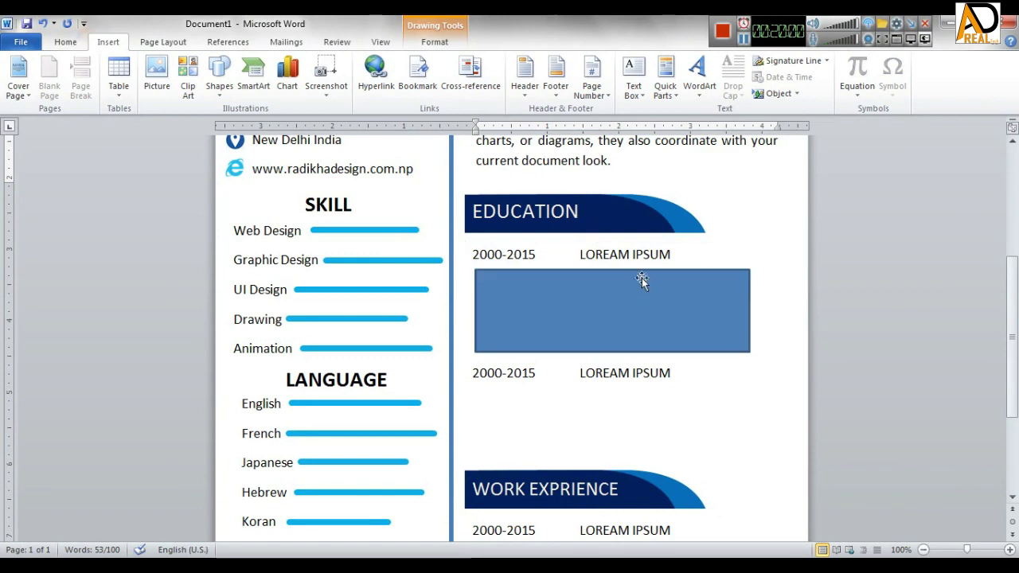
pyautogui.press('Delete')
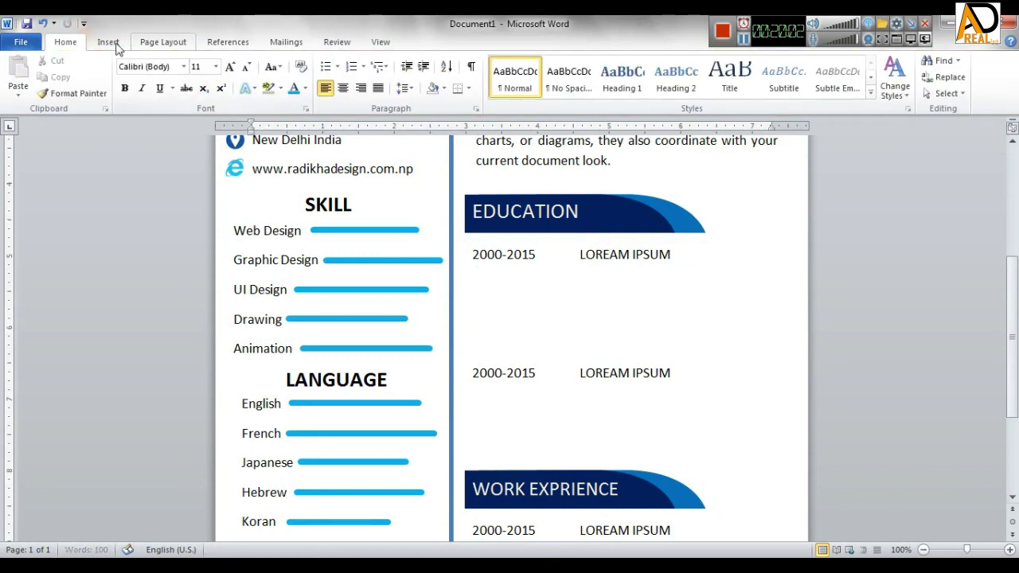
# - Draw a text box below the first EDUCATION entry and adjust its position and size
pyautogui.click(109, 41)
pyautogui.click(217, 71)
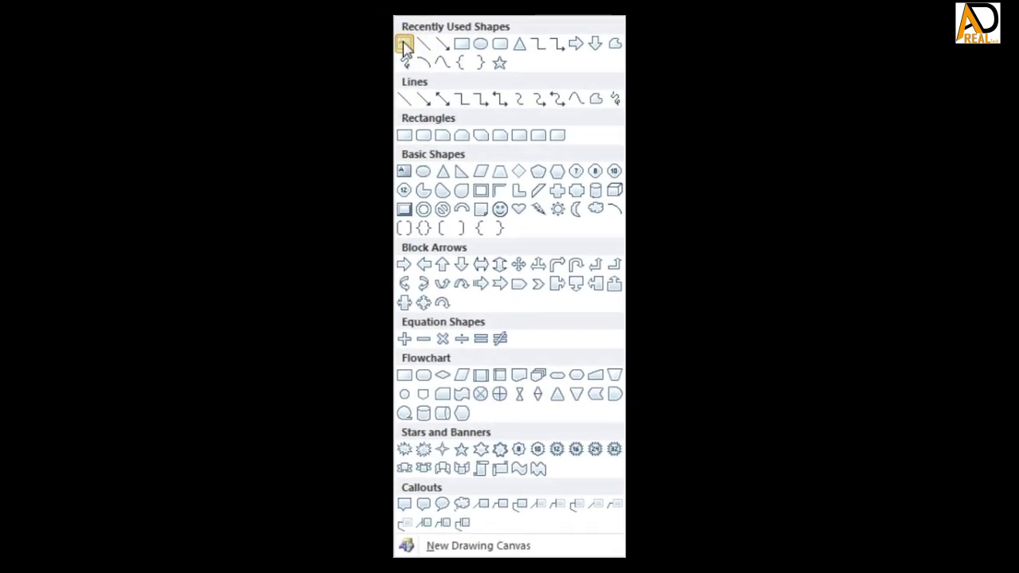
pyautogui.click(404, 45)
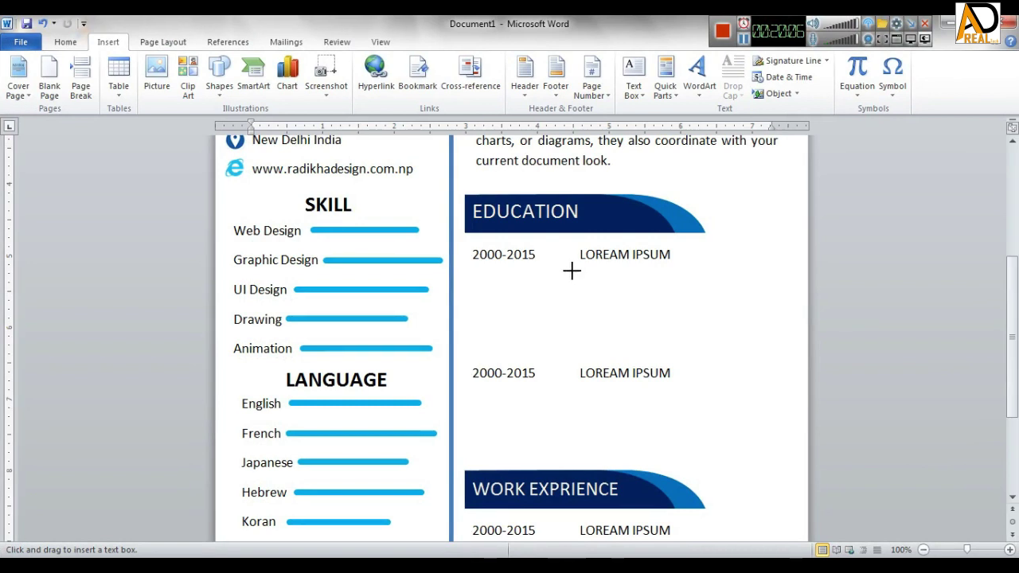
pyautogui.moveTo(549, 271); pyautogui.dragTo(784, 353)
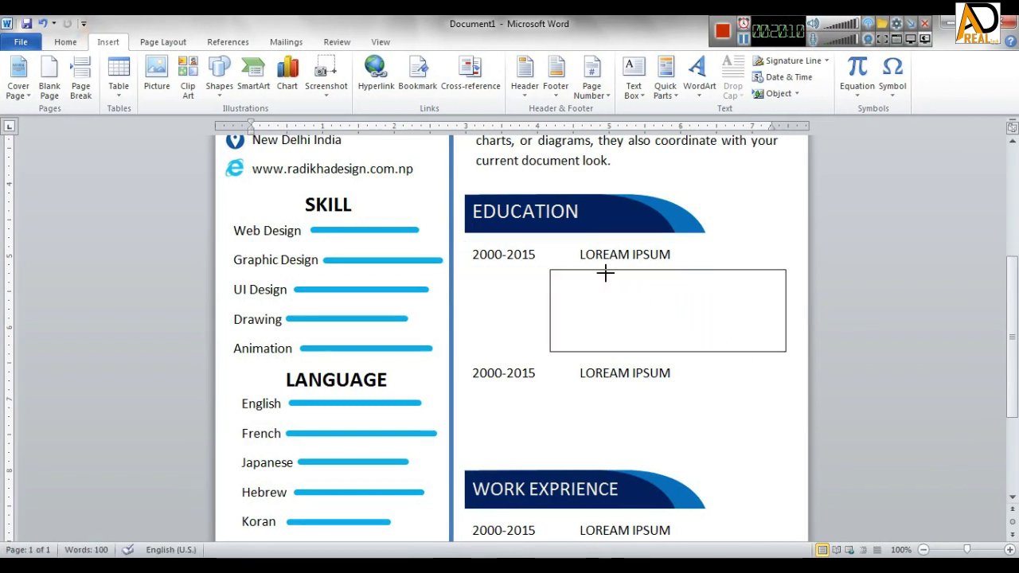
pyautogui.moveTo(602, 271); pyautogui.dragTo(584, 265)
pyautogui.moveTo(769, 347); pyautogui.dragTo(794, 364)
pyautogui.write('=RAND(1)')
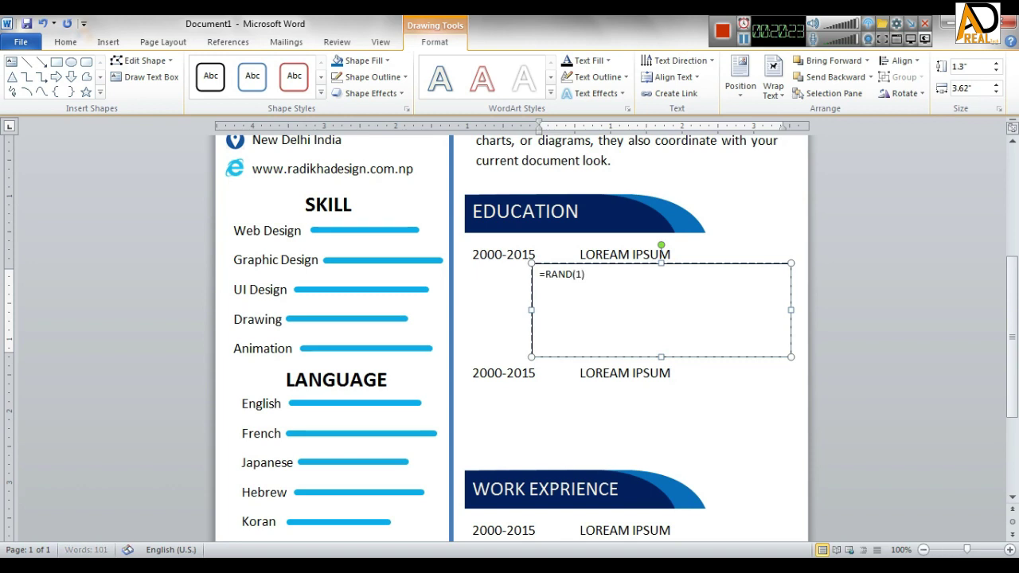
# - Generate the sample paragraph, justify it, and delete the overflowing final sentence from 'charts' on
pyautogui.press('Return')
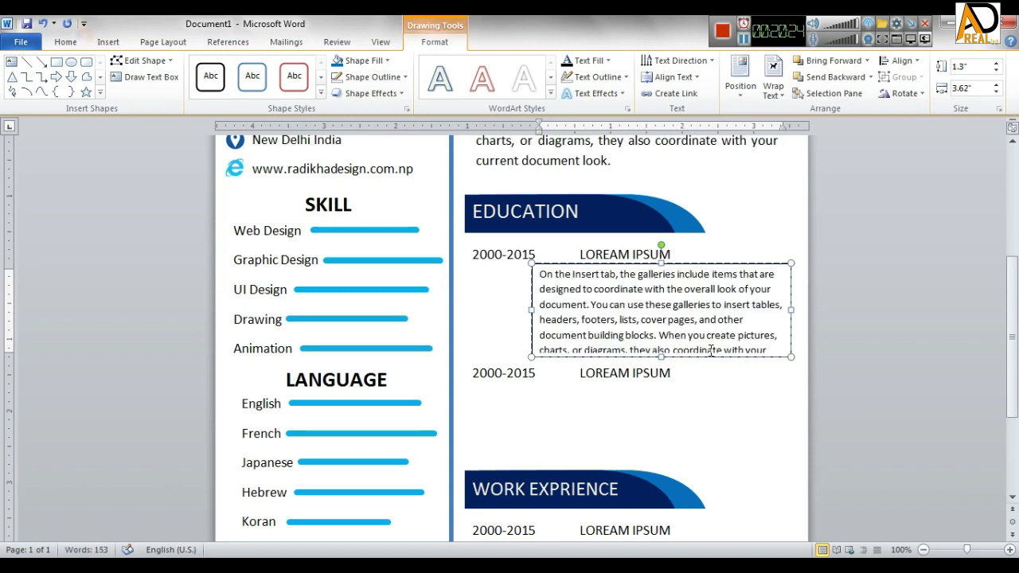
pyautogui.hotkey('ctrl', 'a')
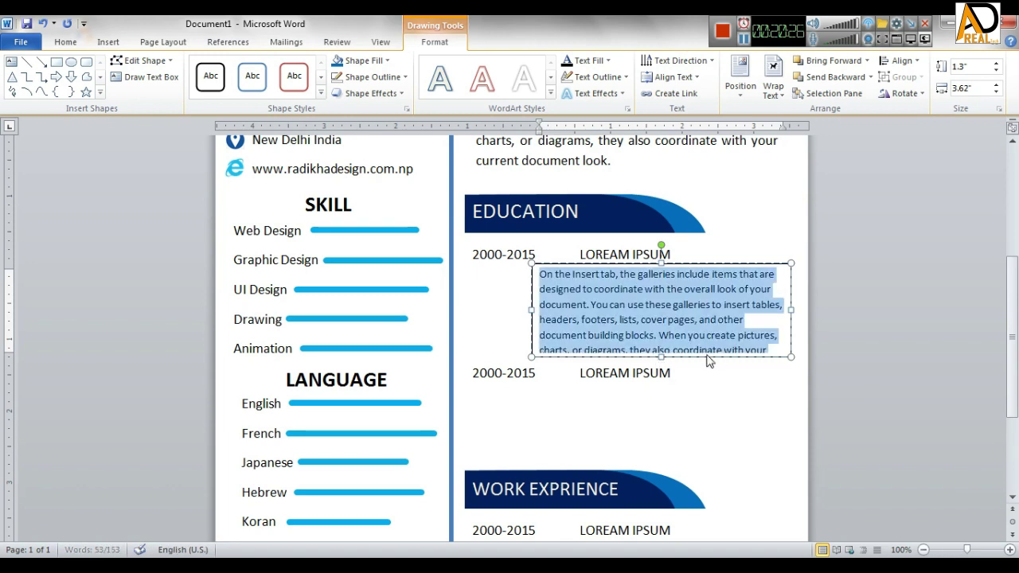
pyautogui.hotkey('ctrl', 'j')
pyautogui.click(776, 351)
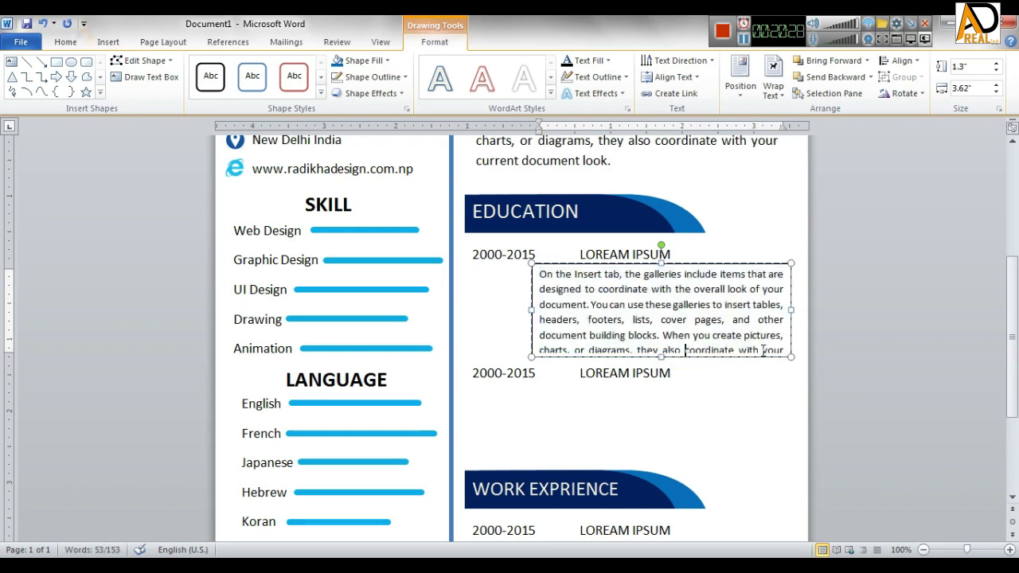
pyautogui.hotkey('ctrl', 'Left')
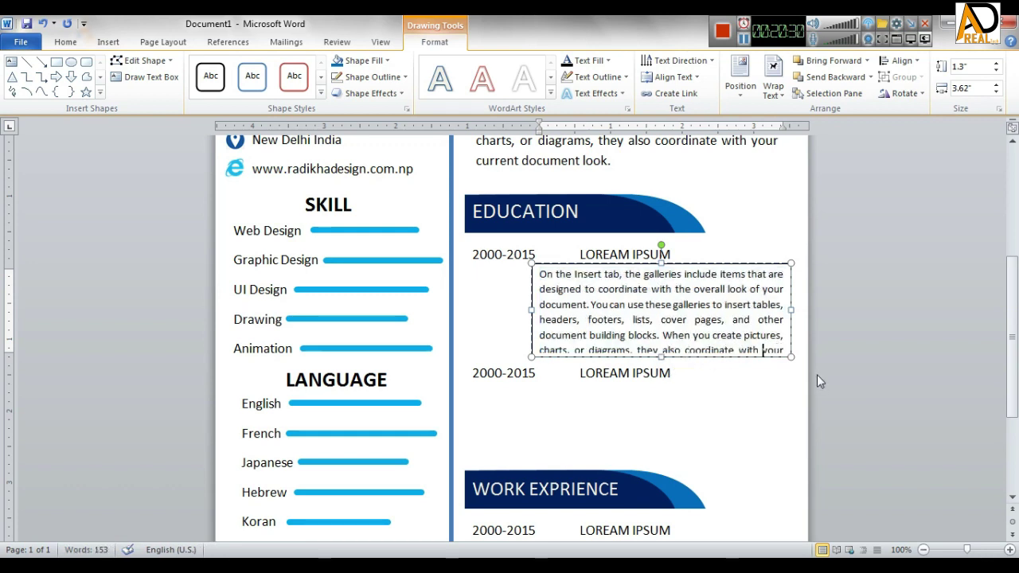
pyautogui.hotkey('ctrl', 'Left')
pyautogui.hotkey('ctrl', 'Left')
pyautogui.hotkey('ctrl', 'shift', 'End')
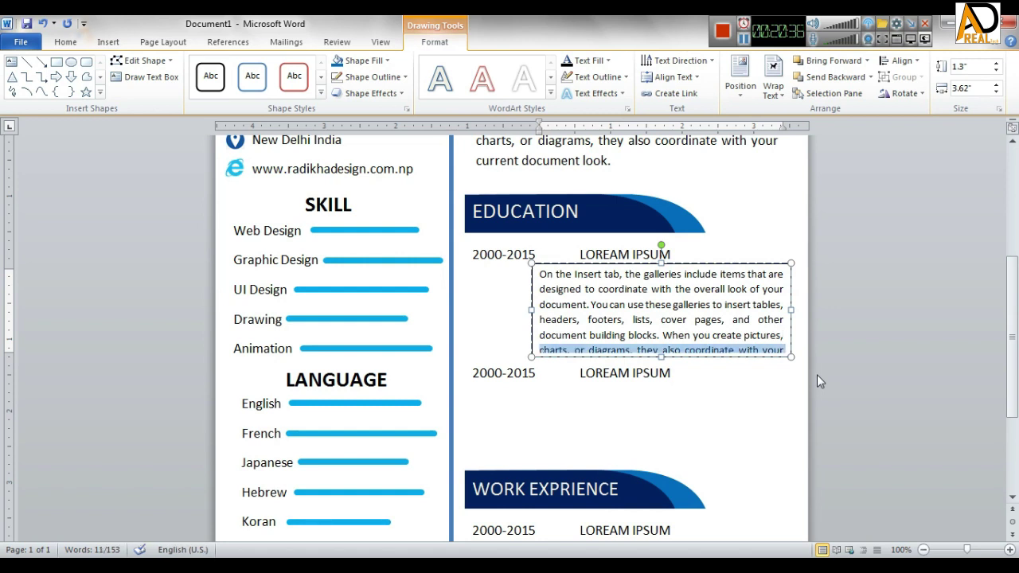
pyautogui.press('Delete')
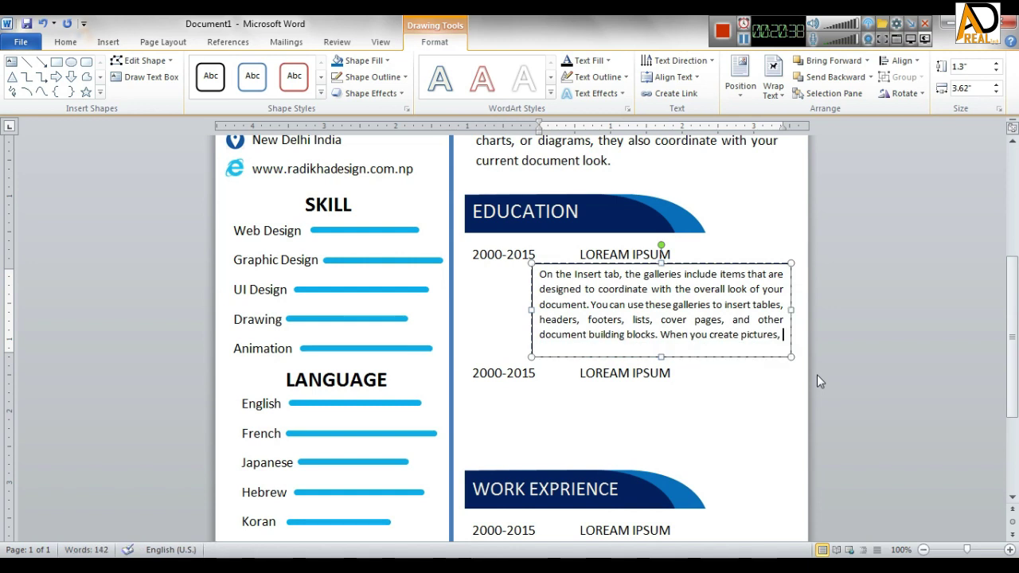
# - Shorten the description box to 1.15" and copy it below the second Education entry
pyautogui.click(663, 357)
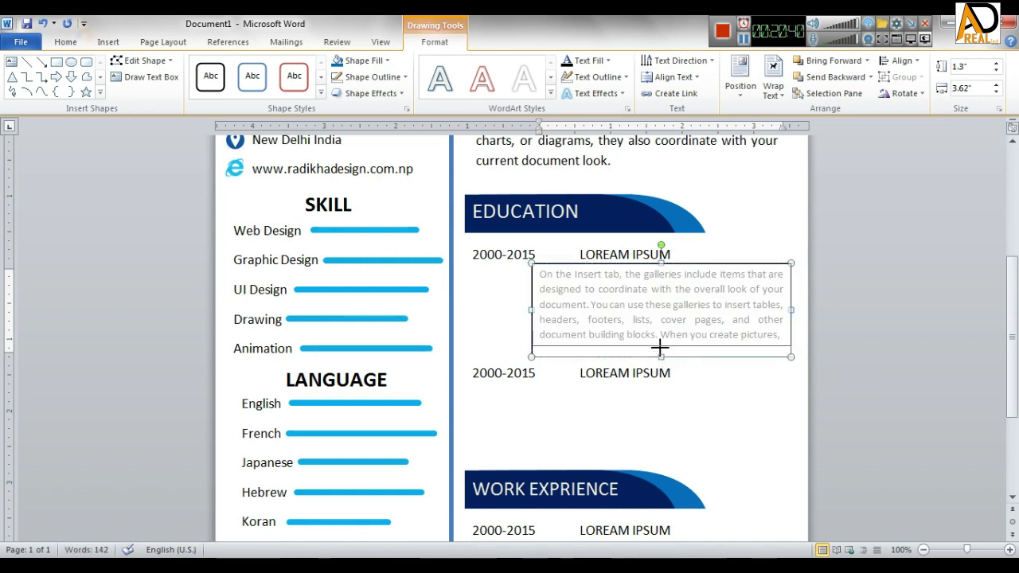
pyautogui.moveTo(669, 355); pyautogui.dragTo(671, 345)
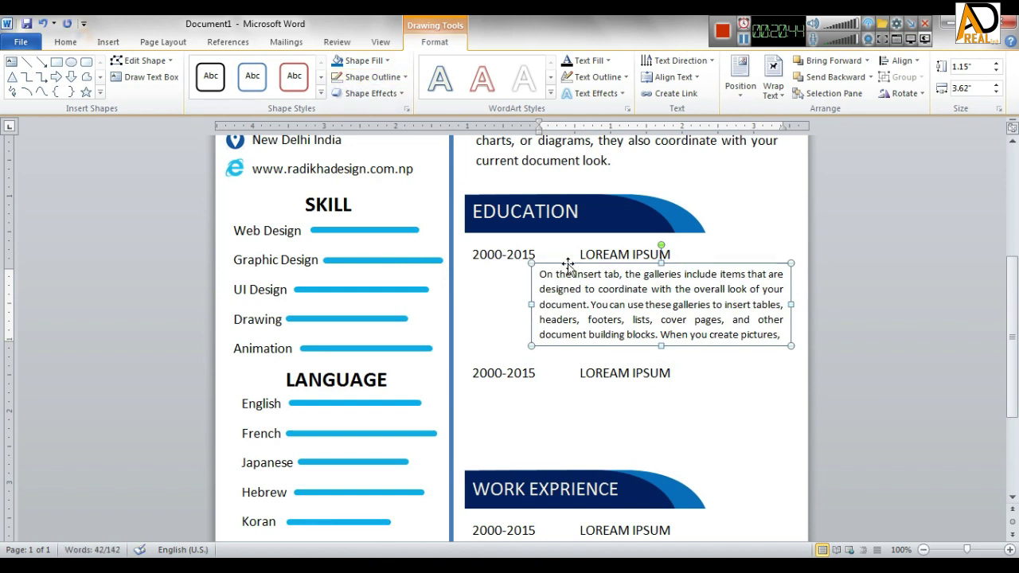
pyautogui.moveTo(641, 341)
pyautogui.mouseDown()
pyautogui.moveTo(605, 379)
pyautogui.moveTo(612, 390)
pyautogui.mouseUp()
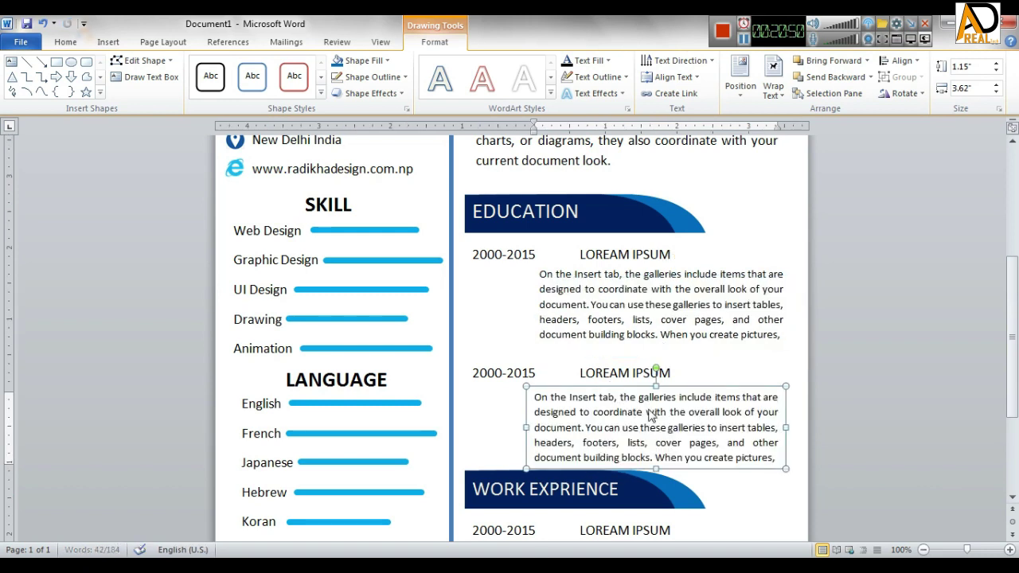
# - Make a Ctrl+drag copy of the lower Education description box
pyautogui.hotkey('ctrl', 'z')
pyautogui.hotkey('ctrl', 'y')
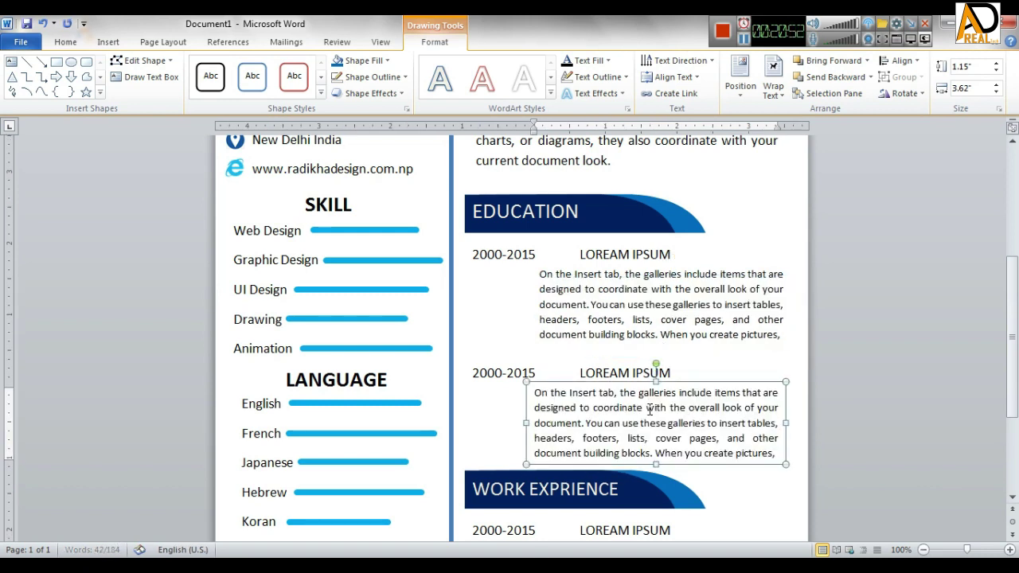
pyautogui.click(720, 474)
pyautogui.scroll(2, 722, 478)
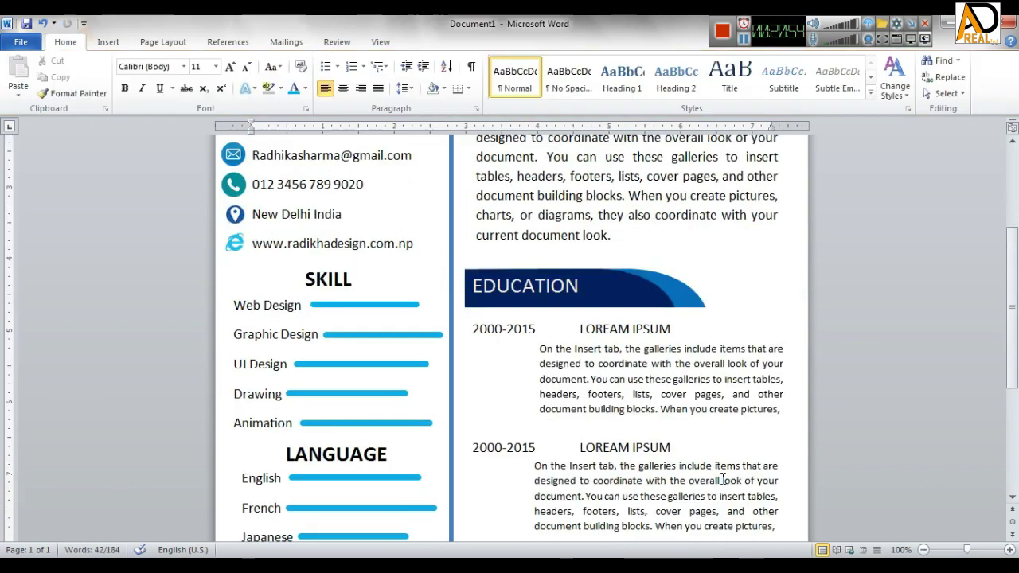
pyautogui.scroll(-5, 696, 453)
pyautogui.click(608, 299)
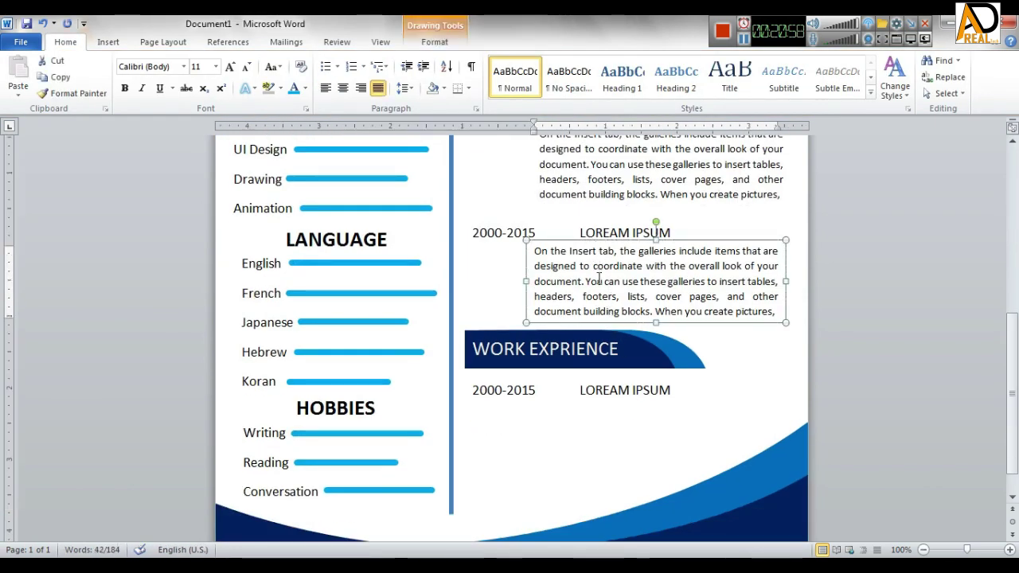
pyautogui.moveTo(602, 295); pyautogui.dragTo(614, 307)
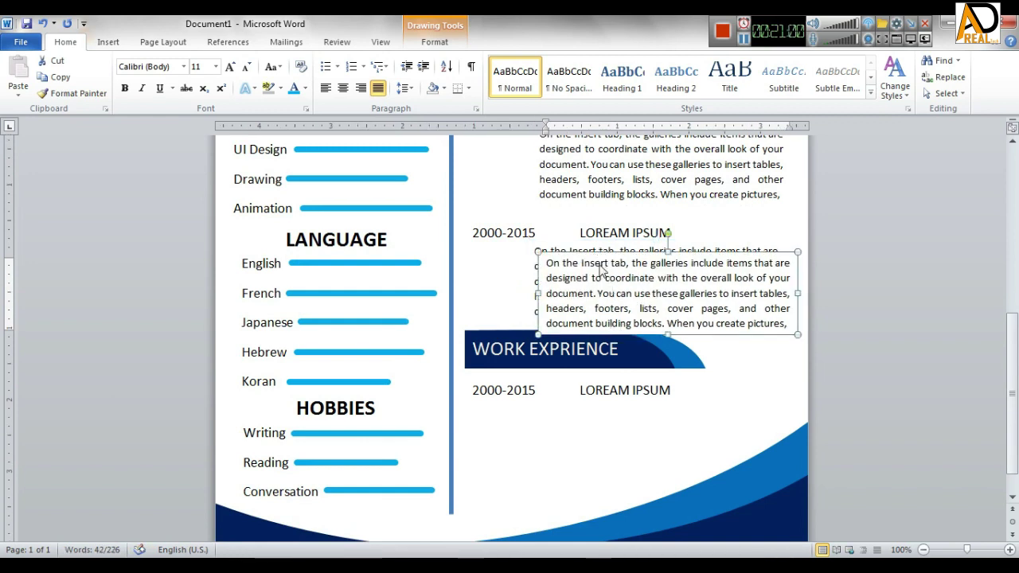
pyautogui.moveTo(598, 263); pyautogui.dragTo(550, 322)
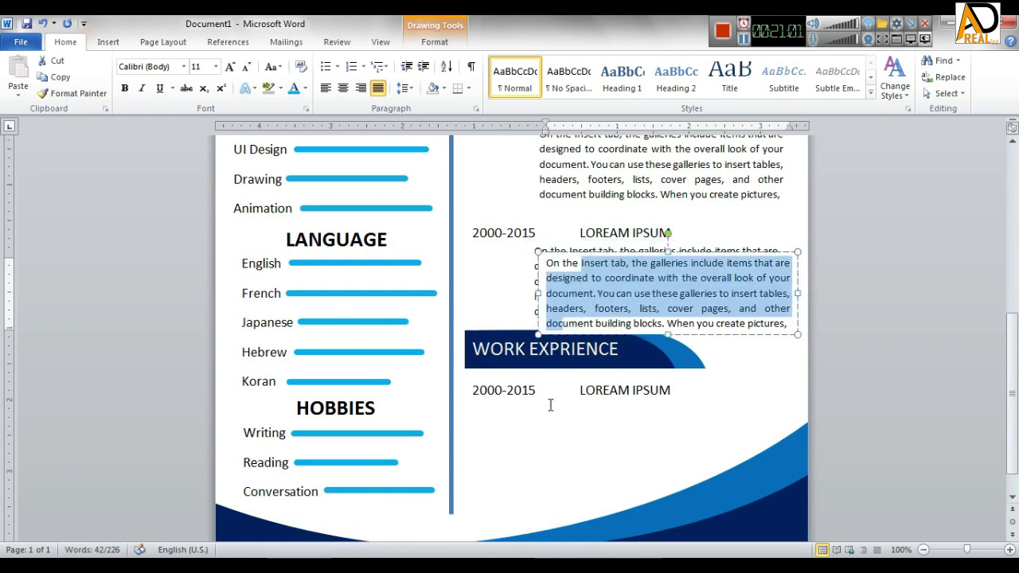
# - Move the copy under WORK EXPRIENCE, cut it to its first sentence, and shrink the box
pyautogui.click(585, 253)
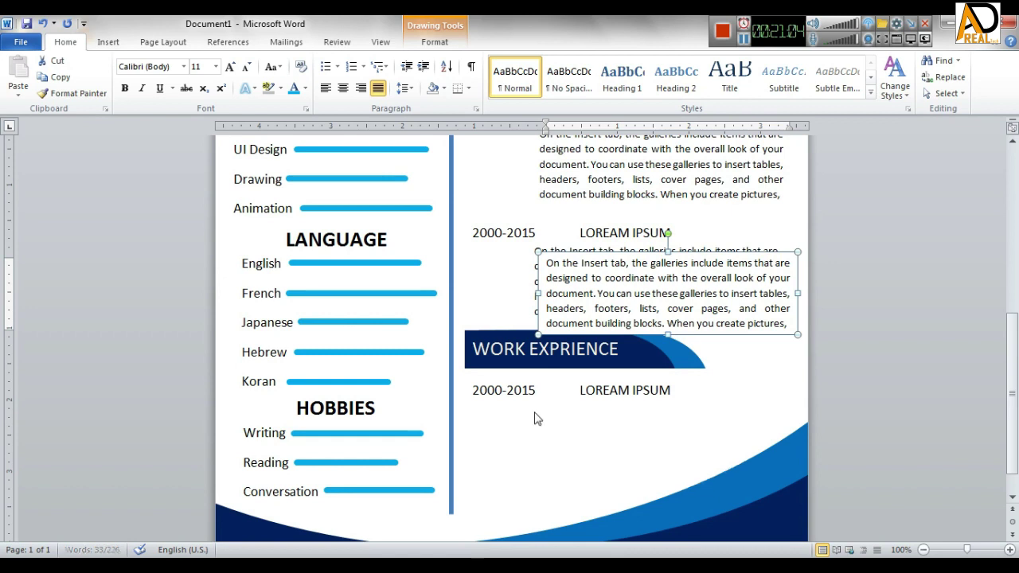
pyautogui.moveTo(626, 265)
pyautogui.mouseDown()
pyautogui.moveTo(575, 424)
pyautogui.moveTo(594, 391)
pyautogui.mouseUp()
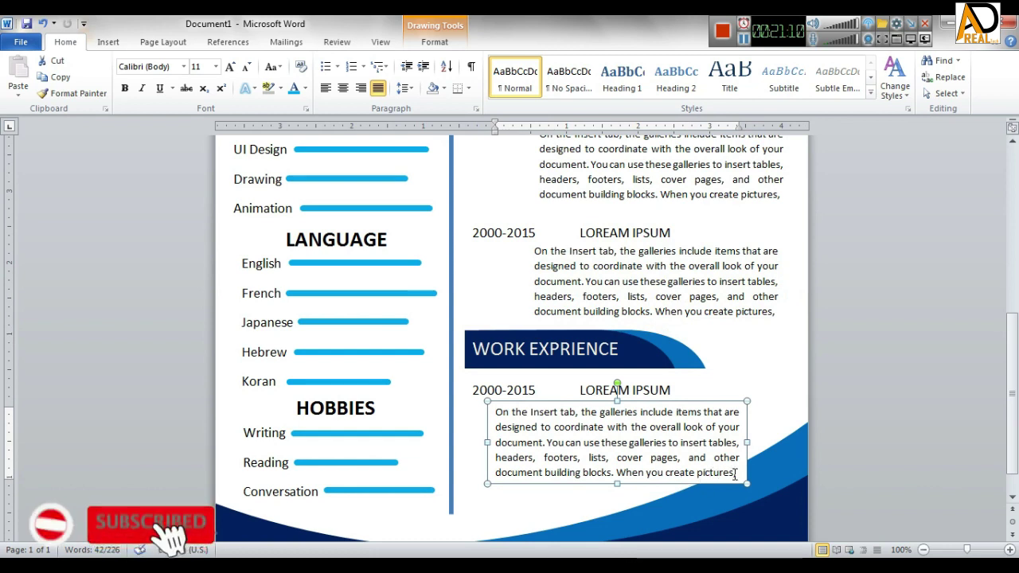
pyautogui.moveTo(736, 473)
pyautogui.mouseDown()
pyautogui.moveTo(504, 451)
pyautogui.moveTo(555, 454)
pyautogui.moveTo(546, 443)
pyautogui.mouseUp()
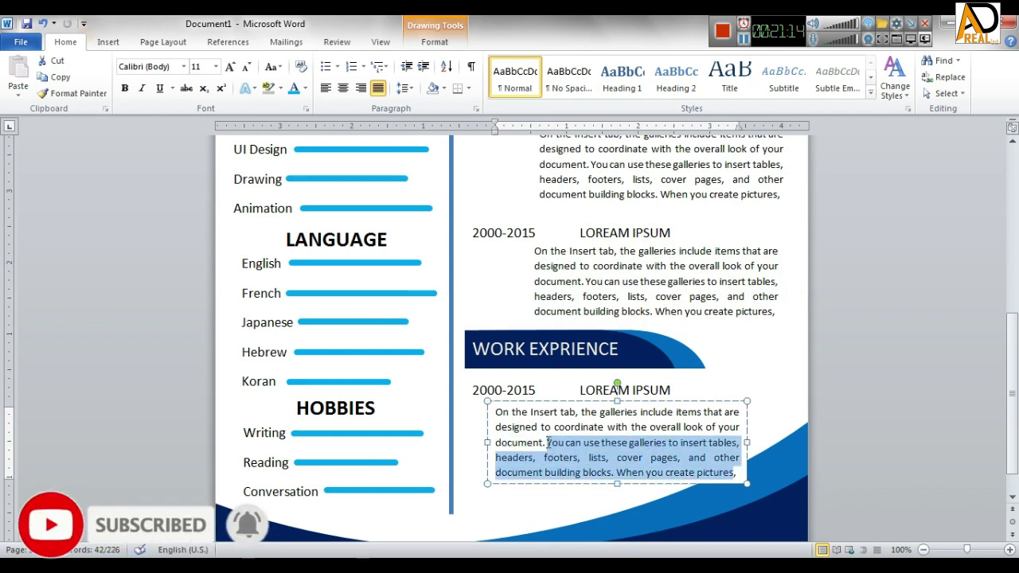
pyautogui.press('Delete')
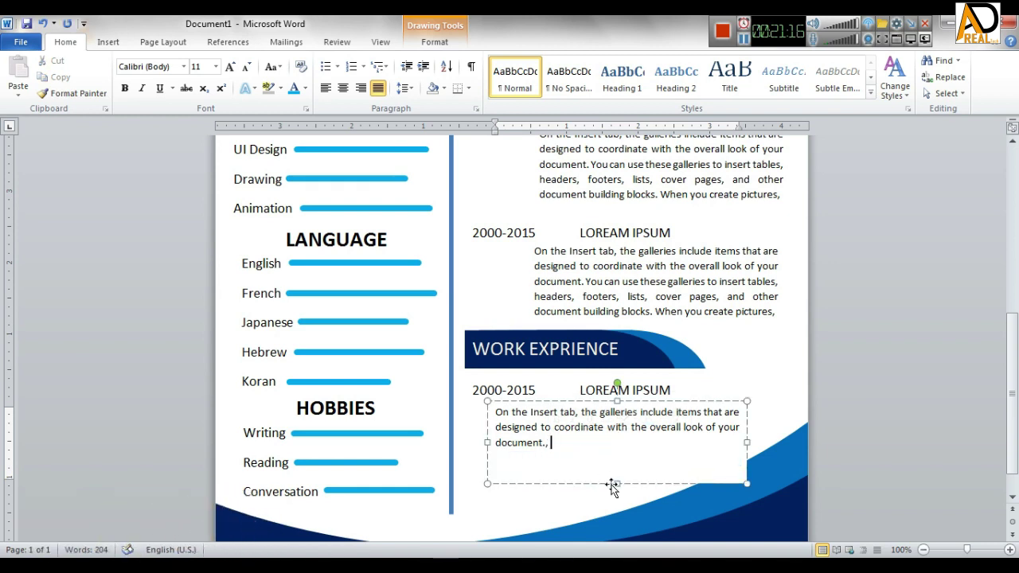
pyautogui.moveTo(617, 484); pyautogui.dragTo(618, 473)
# - Shift the second Education description box slightly right into the right column
pyautogui.click(619, 473)
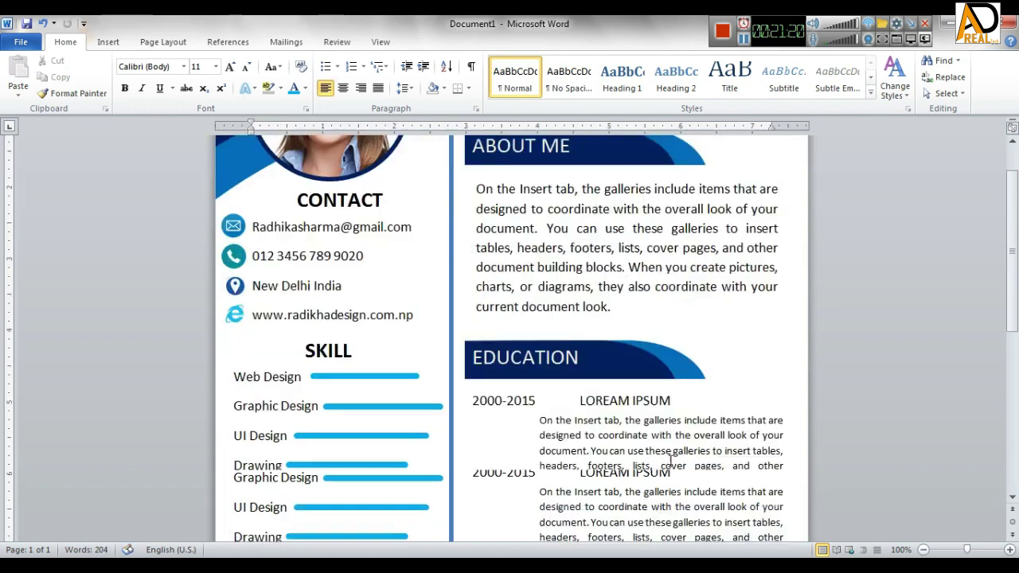
pyautogui.scroll(-3, 665, 458)
pyautogui.scroll(-2, 660, 455)
pyautogui.scroll(-3, 657, 446)
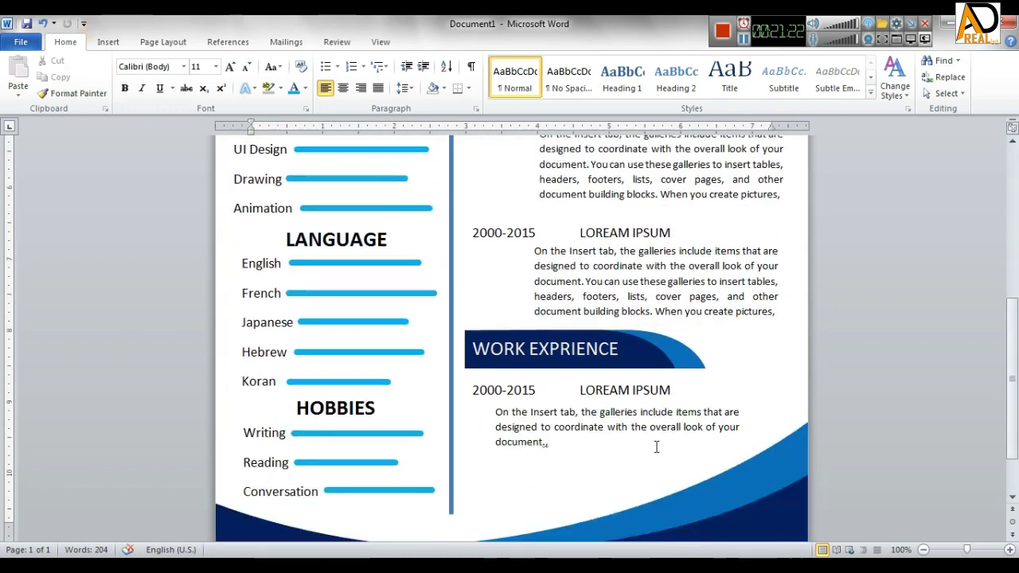
pyautogui.click(608, 283)
pyautogui.click(575, 241)
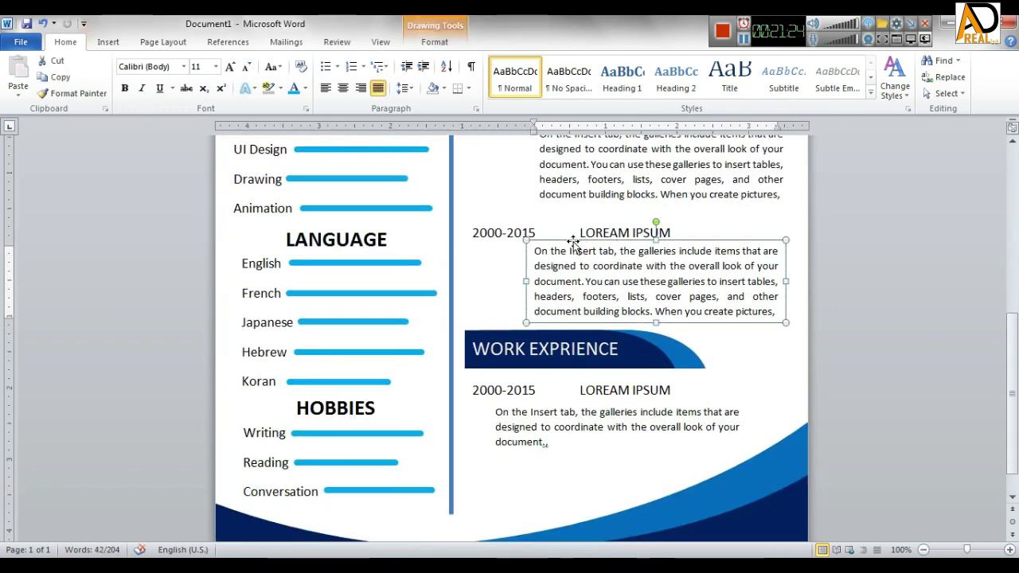
pyautogui.moveTo(573, 242); pyautogui.dragTo(586, 267)
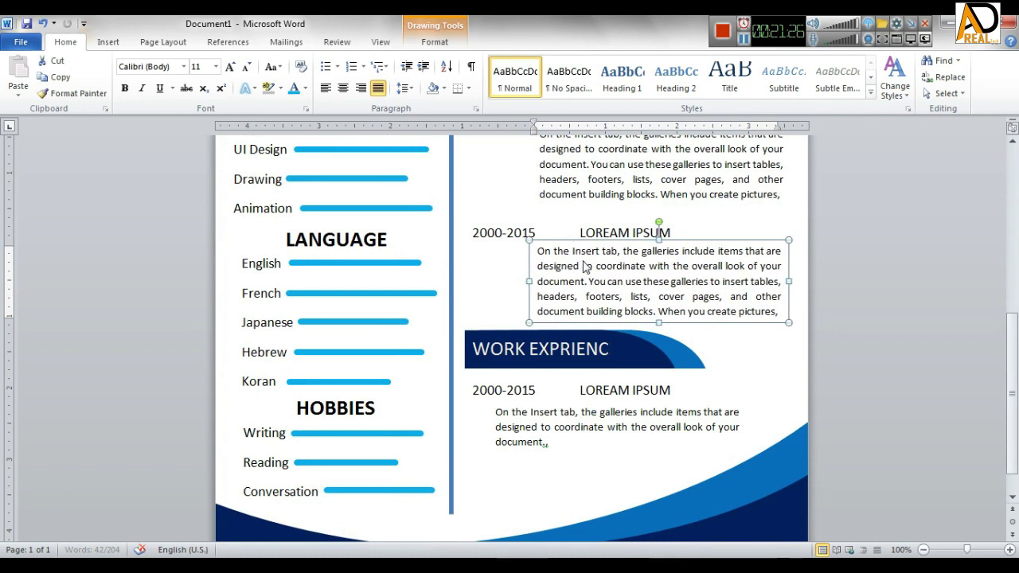
pyautogui.hotkey('ctrl', 'Right')
pyautogui.hotkey('ctrl', 'Right')
pyautogui.hotkey('ctrl', 'Right')
pyautogui.hotkey('ctrl', 'Right')
pyautogui.hotkey('ctrl', 'Right')
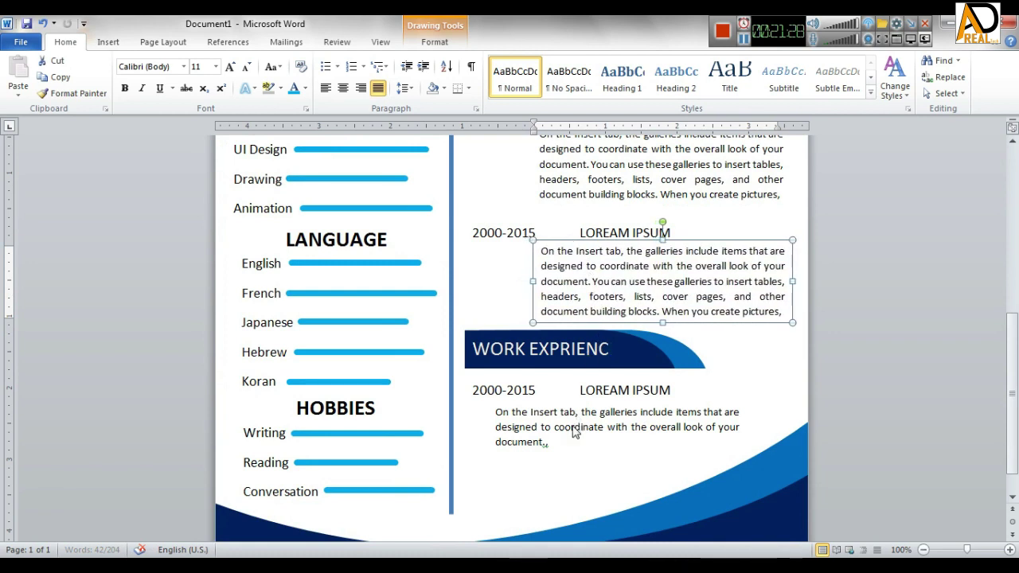
# - Nudge the Work Experience description box right to line up with the Education paragraphs
pyautogui.click(575, 431)
pyautogui.scroll(-1, 558, 414)
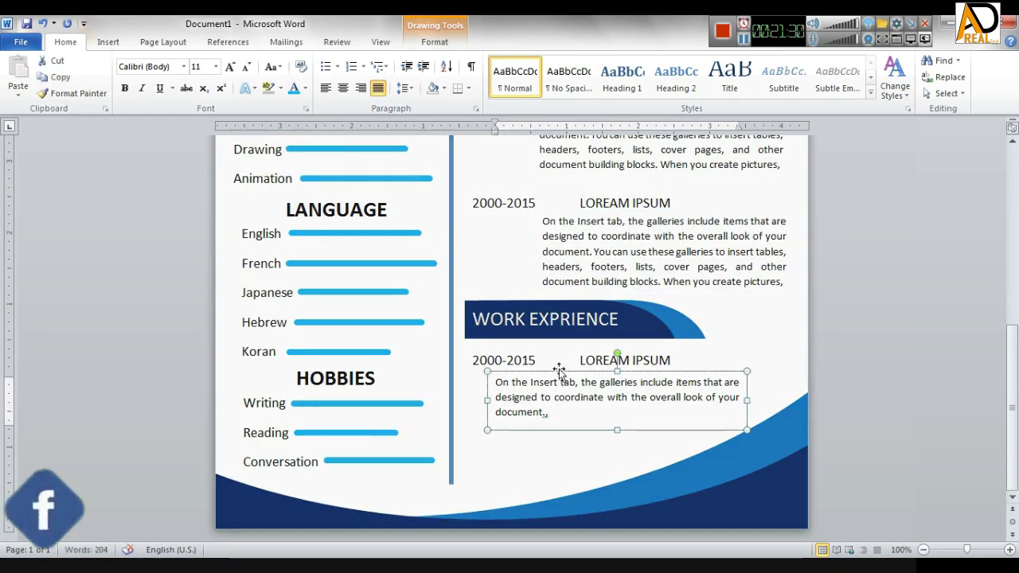
pyautogui.hotkey('ctrl', 'Right')
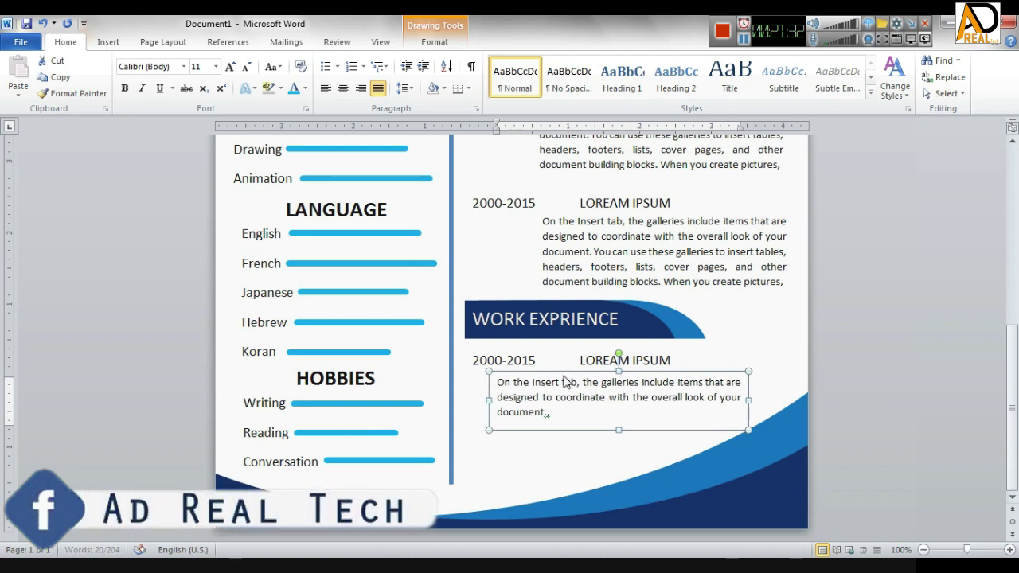
pyautogui.hotkey('ctrl', 'Right')
pyautogui.hotkey('ctrl', 'Right')
pyautogui.hotkey('ctrl', 'Right')
pyautogui.hotkey('ctrl', 'Right')
pyautogui.hotkey('ctrl', 'Right')
pyautogui.hotkey('ctrl', 'Right')
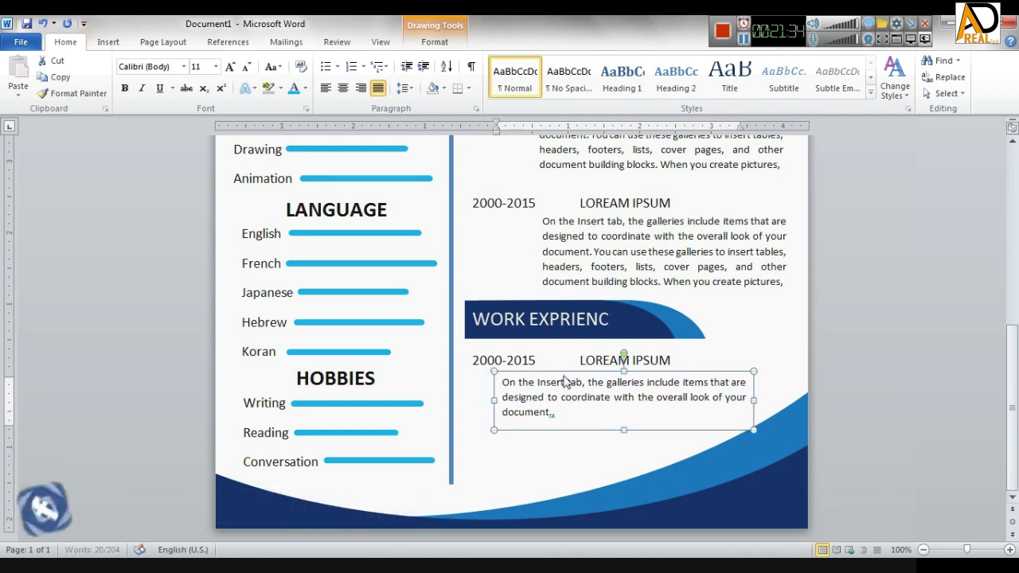
pyautogui.hotkey('ctrl', 'Right')
pyautogui.moveTo(562, 373); pyautogui.dragTo(598, 373)
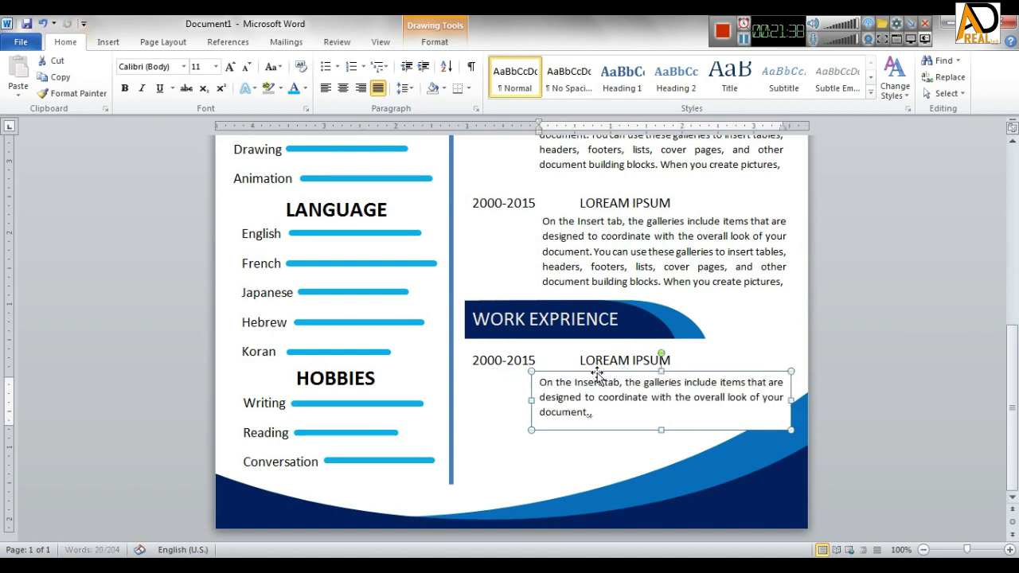
# - Set the Work Experience box's Shape Fill to No Fill
pyautogui.click(430, 43)
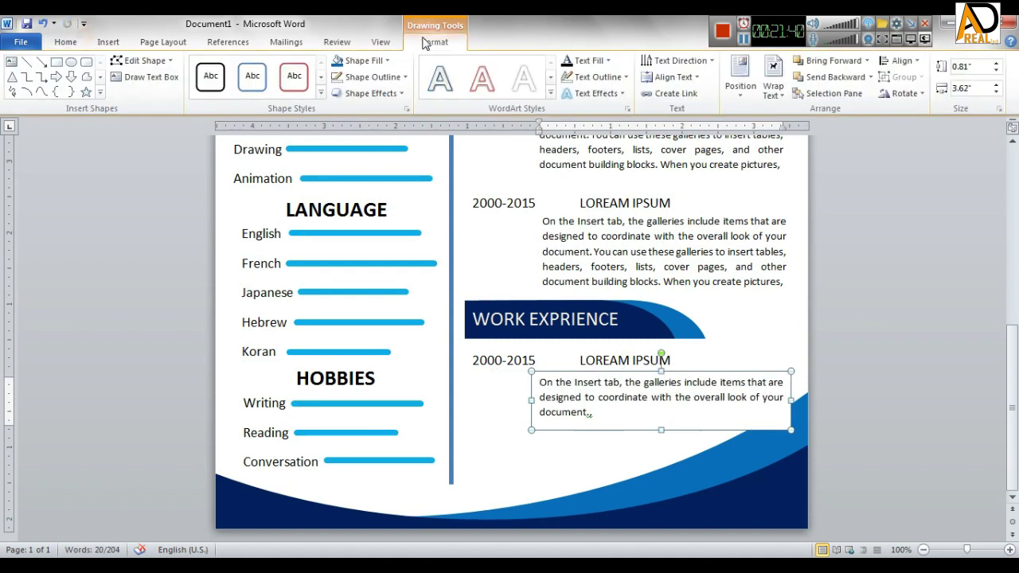
pyautogui.click(359, 61)
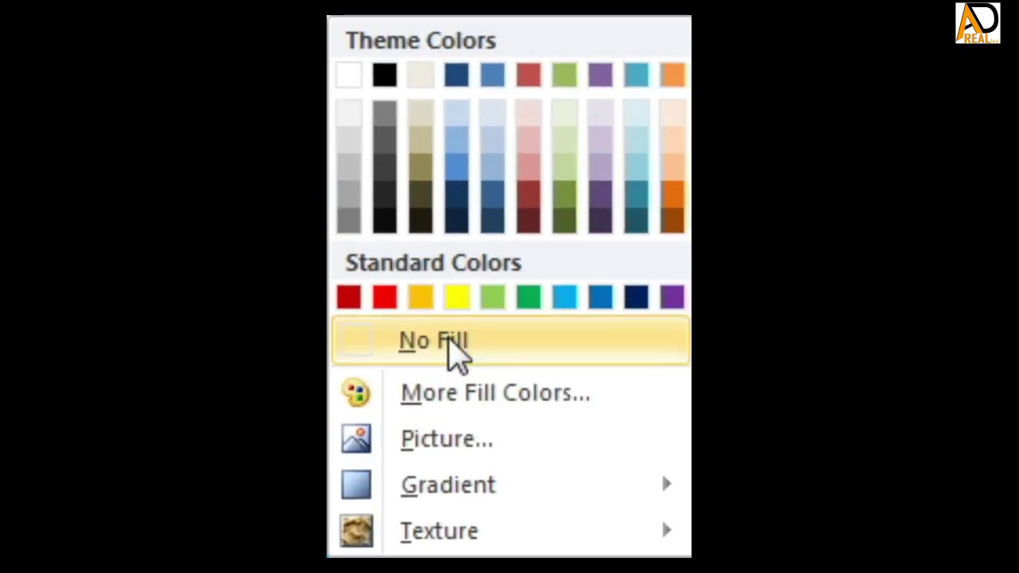
pyautogui.click(368, 191)
pyautogui.click(579, 446)
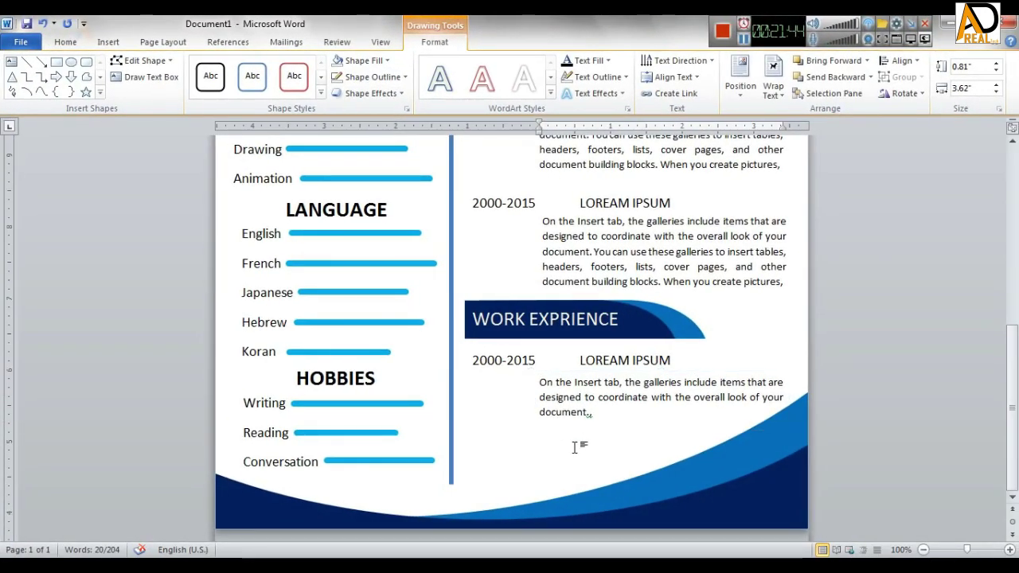
# - Zoom out from the status bar to 60% and scroll through the finished resume
pyautogui.scroll(9, 579, 446)
pyautogui.scroll(-5, 579, 446)
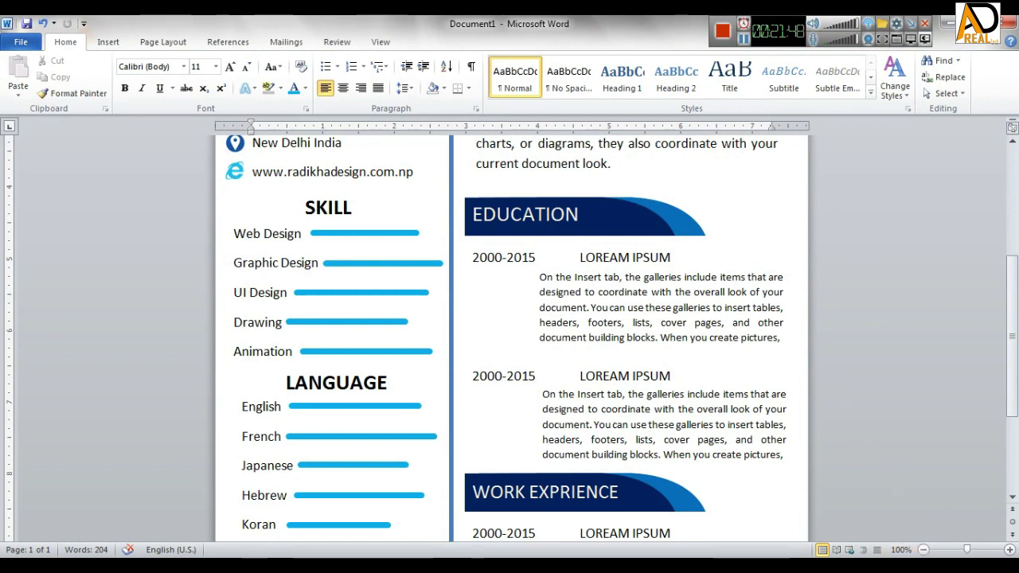
pyautogui.click(924, 550)
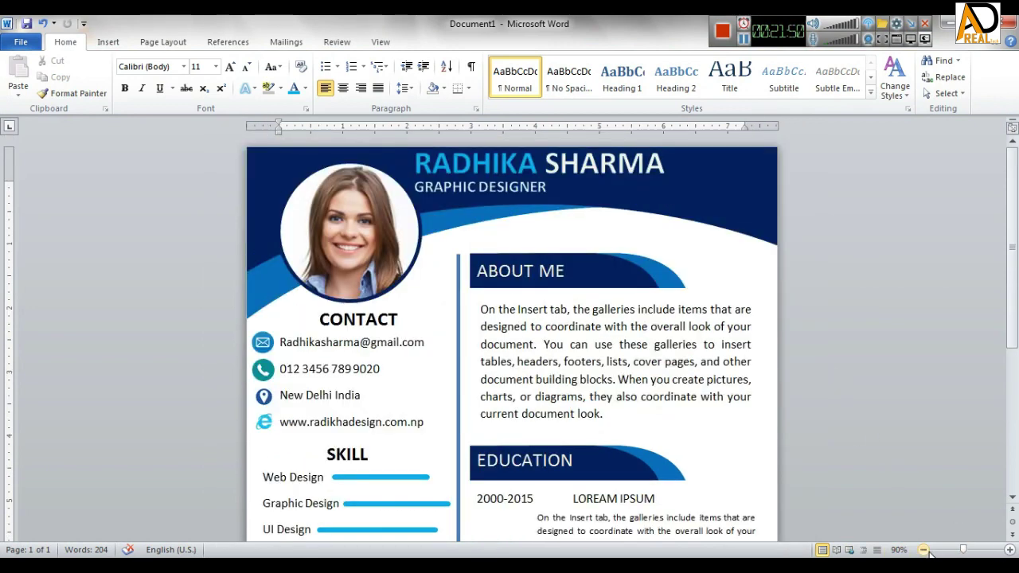
pyautogui.click(923, 549)
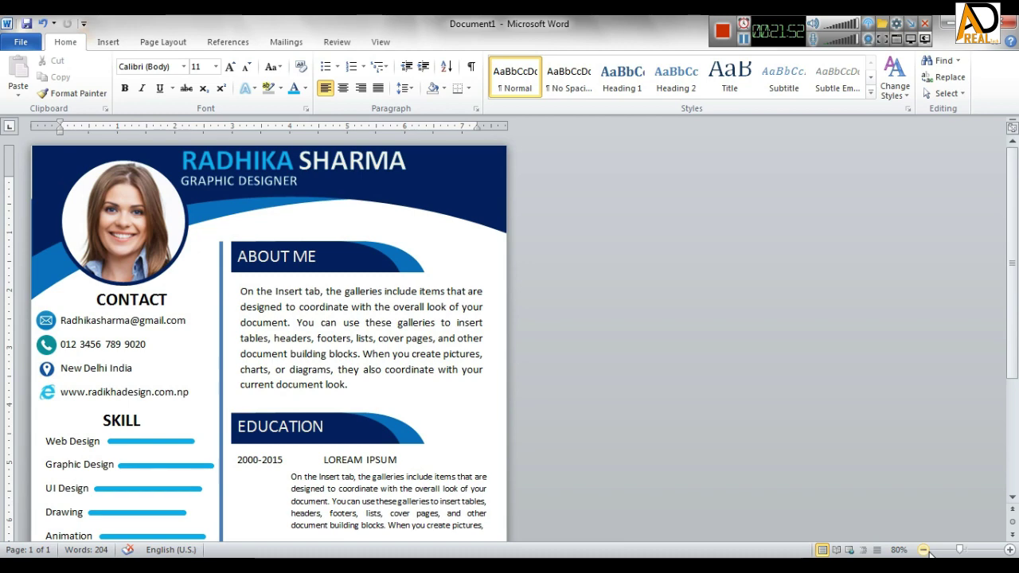
pyautogui.click(923, 549)
pyautogui.click(924, 549)
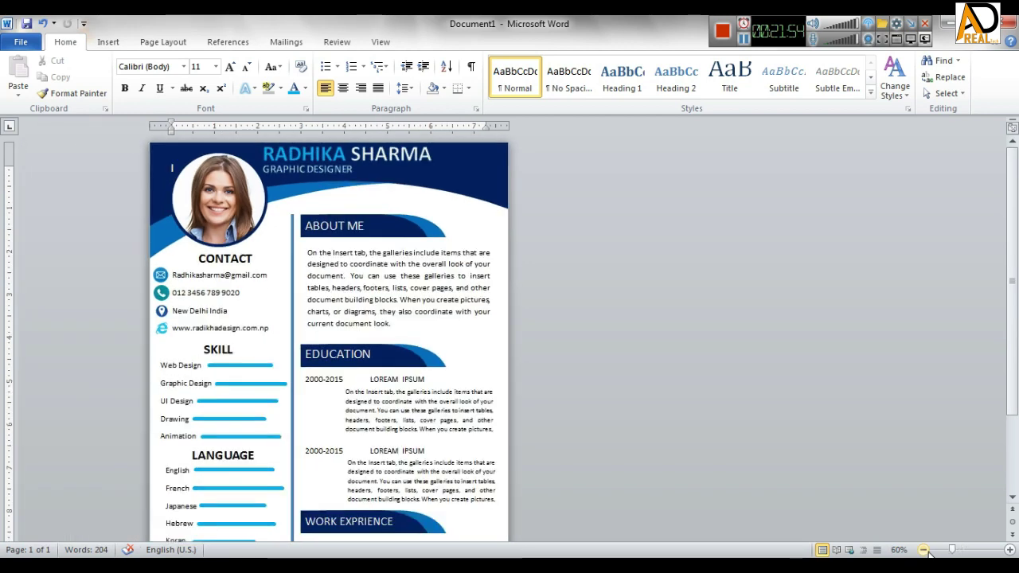
pyautogui.scroll(-3, 663, 415)
pyautogui.scroll(3, 676, 460)
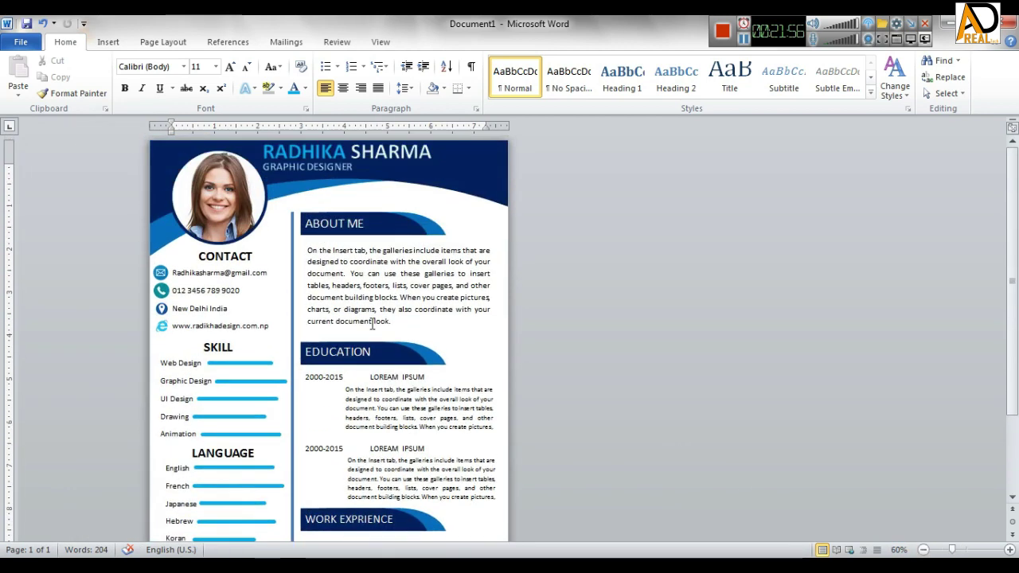
pyautogui.scroll(-3, 373, 324)
pyautogui.scroll(3, 398, 390)
pyautogui.scroll(-1, 398, 390)
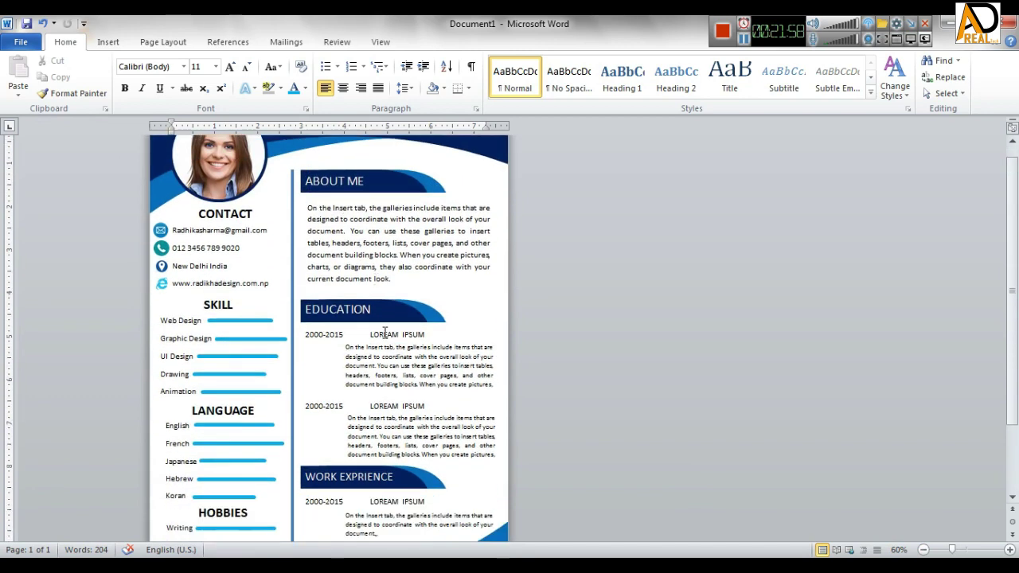
pyautogui.scroll(-2, 399, 390)
pyautogui.scroll(3, 398, 391)
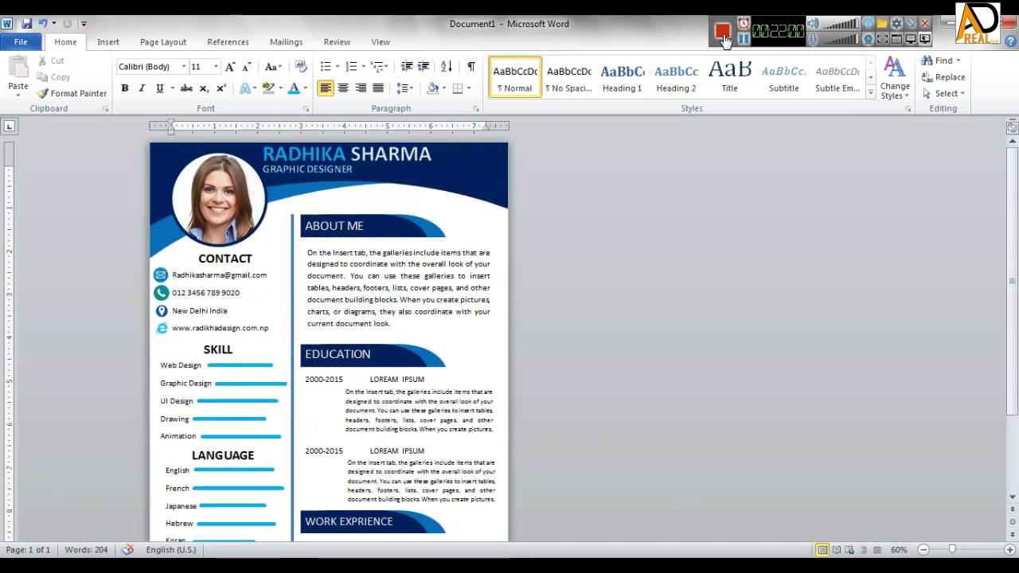